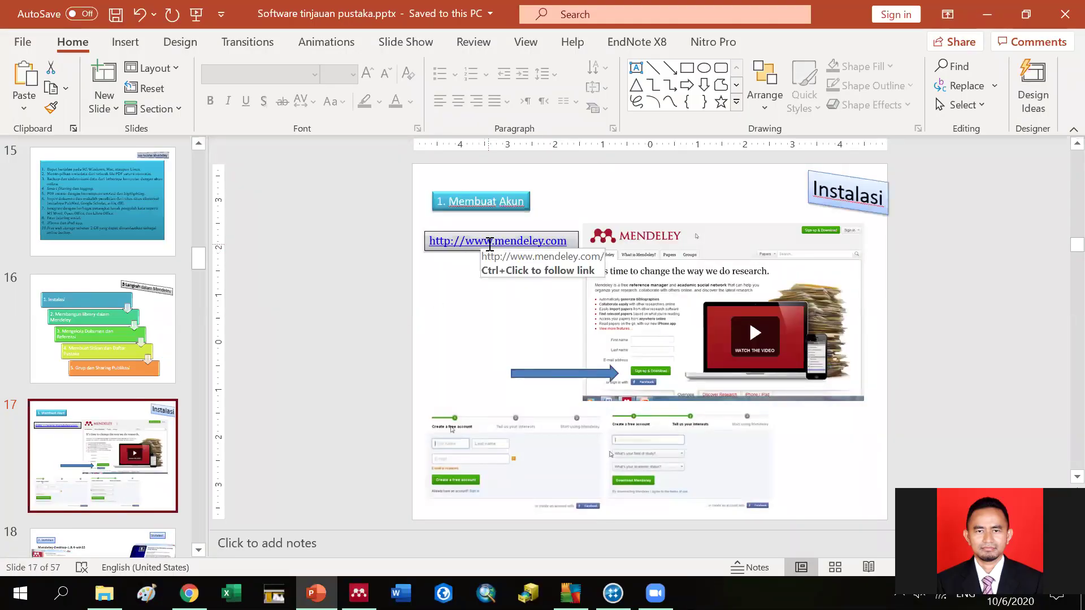
pyautogui.click(490, 243)
pyautogui.moveTo(432, 241); pyautogui.dragTo(562, 247)
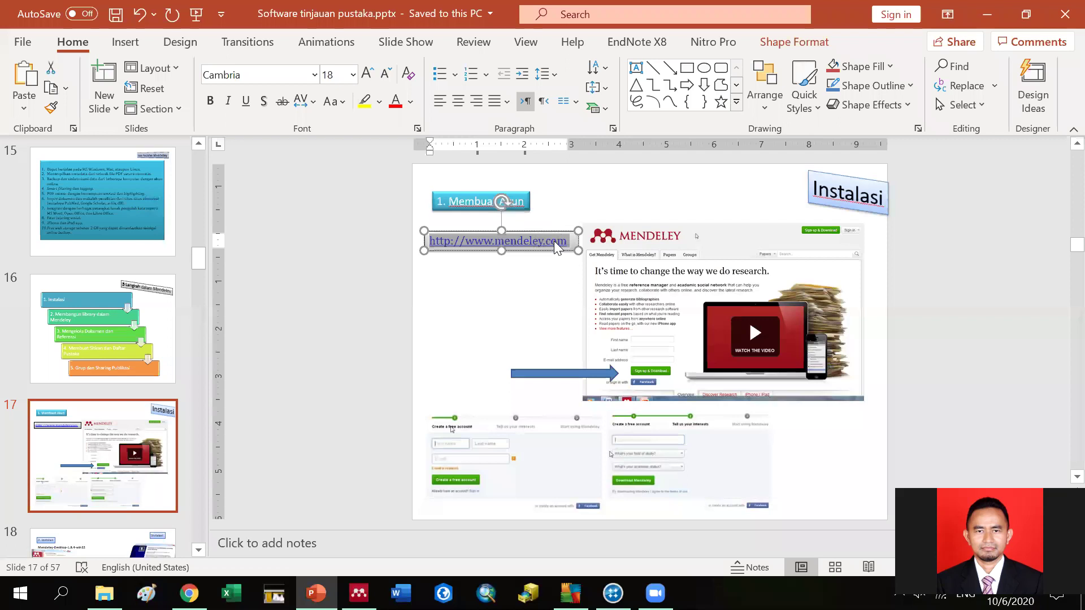
pyautogui.rightClick(554, 240)
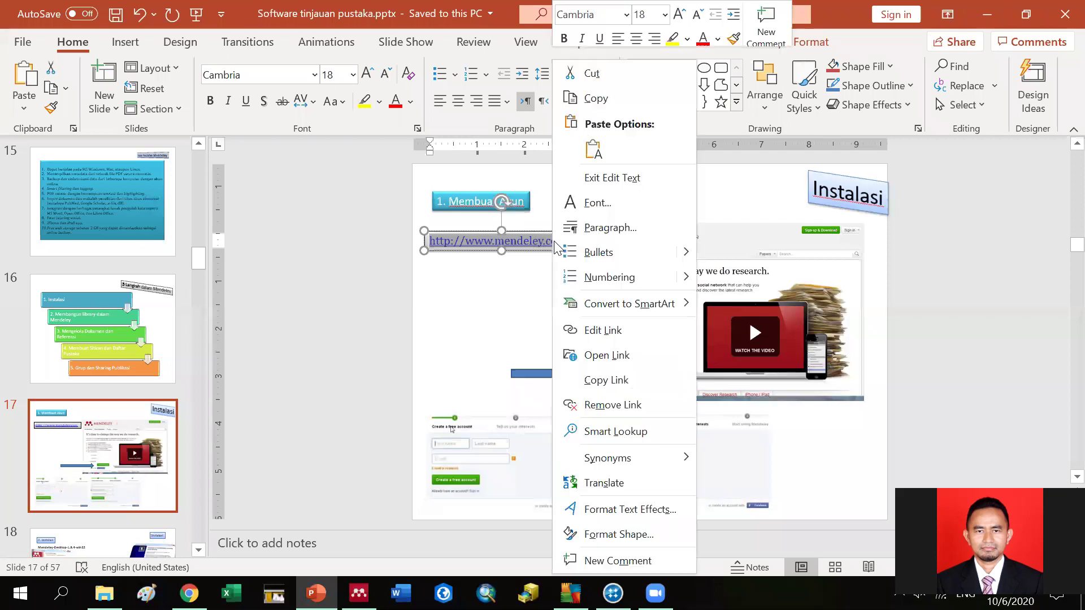
pyautogui.click(599, 99)
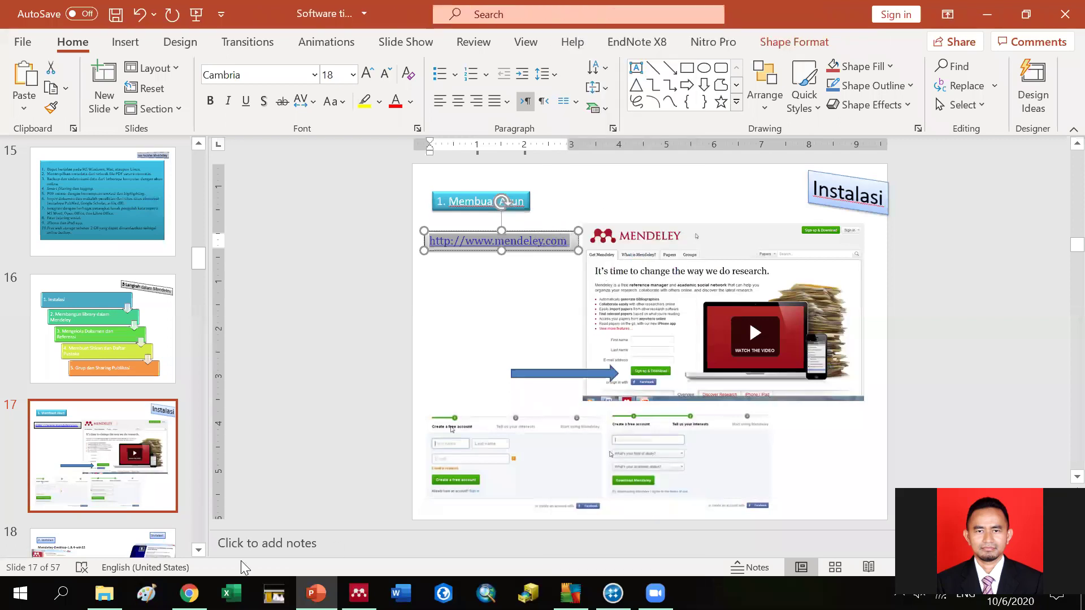
# Step: Switch to Chrome and load the copied Mendeley address in a new tab
pyautogui.click(189, 593)
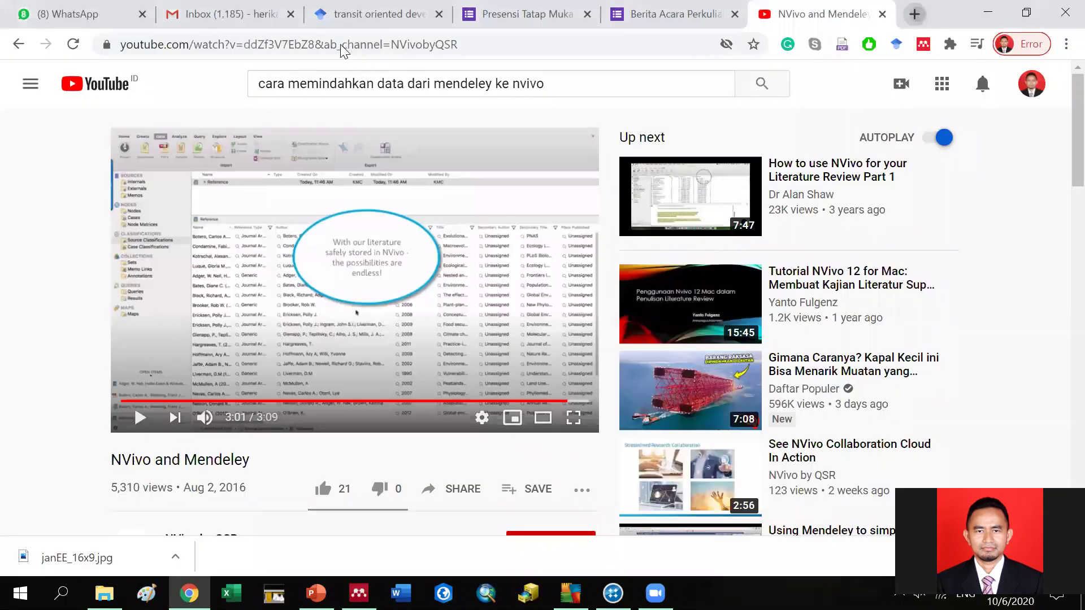
pyautogui.click(915, 15)
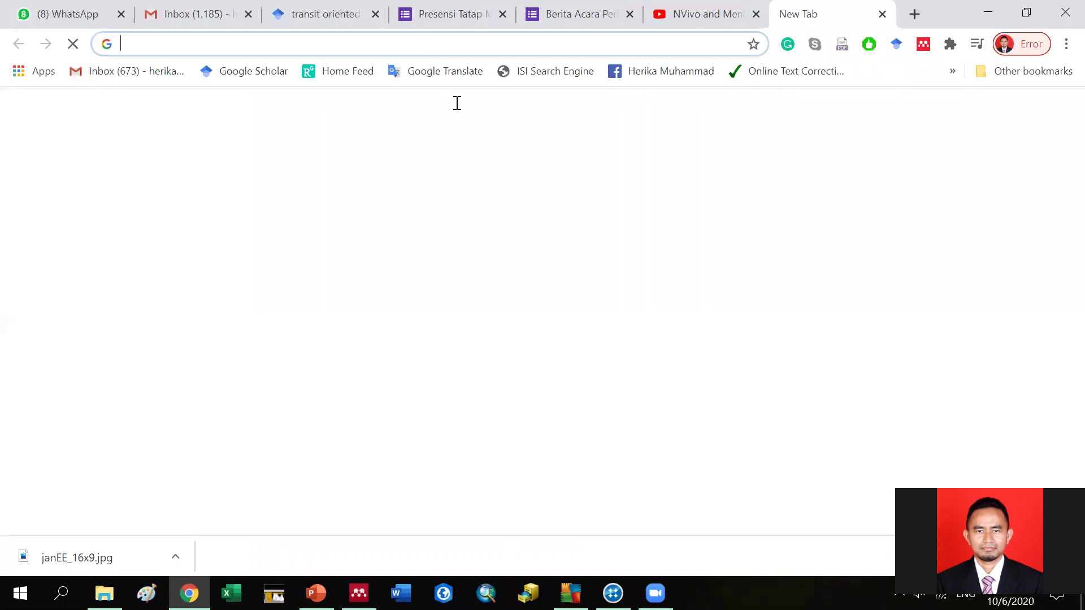
pyautogui.rightClick(453, 48)
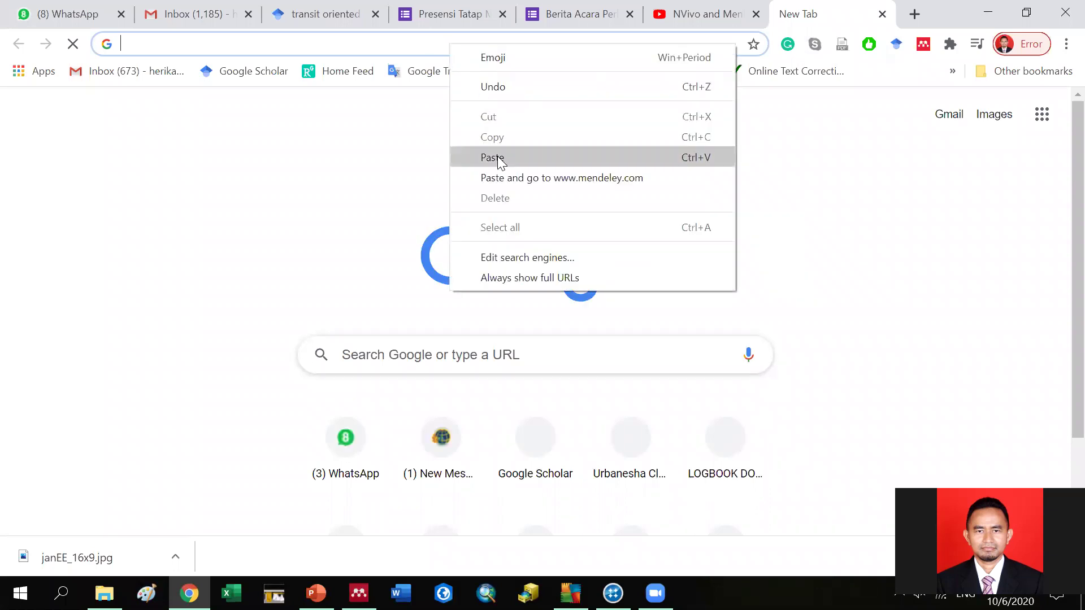
pyautogui.click(499, 157)
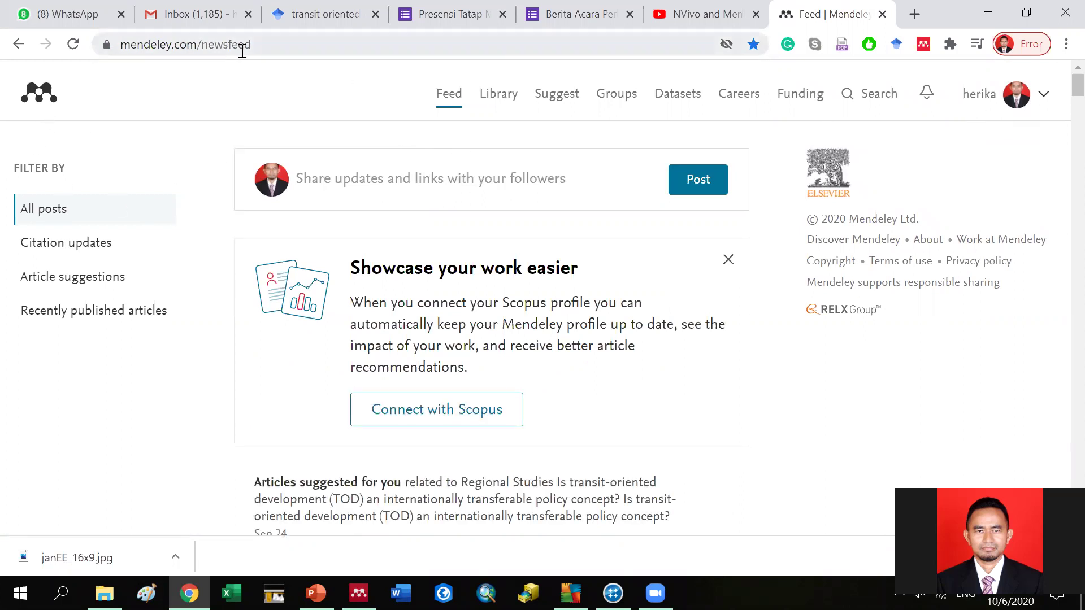
# Step: Glance back at the account slide in PowerPoint, return to Chrome, look over the Mendeley newsfeed and reload the site's home page
pyautogui.click(316, 593)
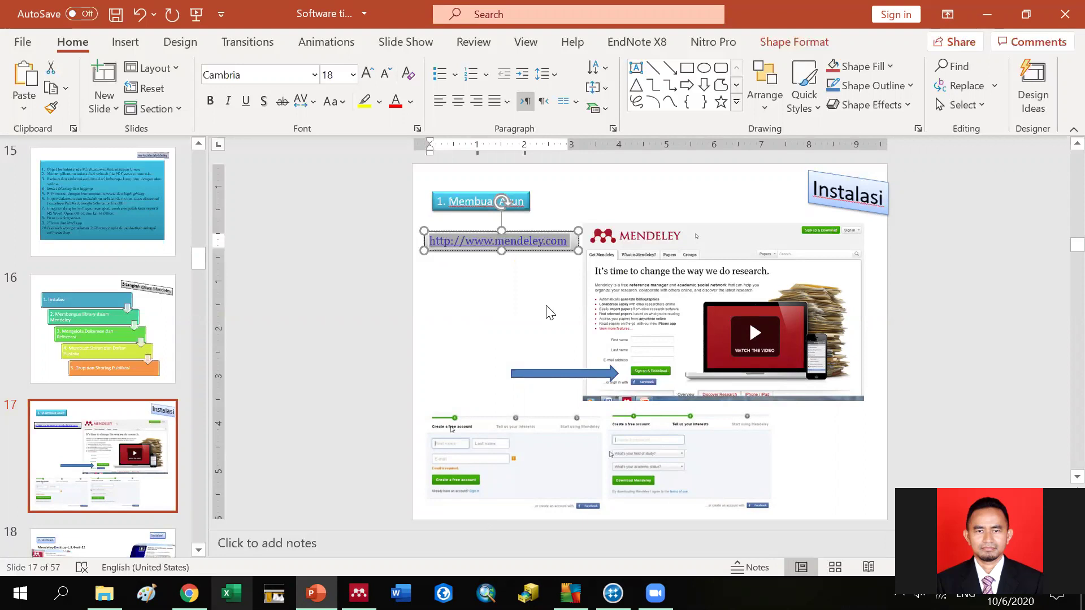
pyautogui.hotkey('alt', 'Tab')
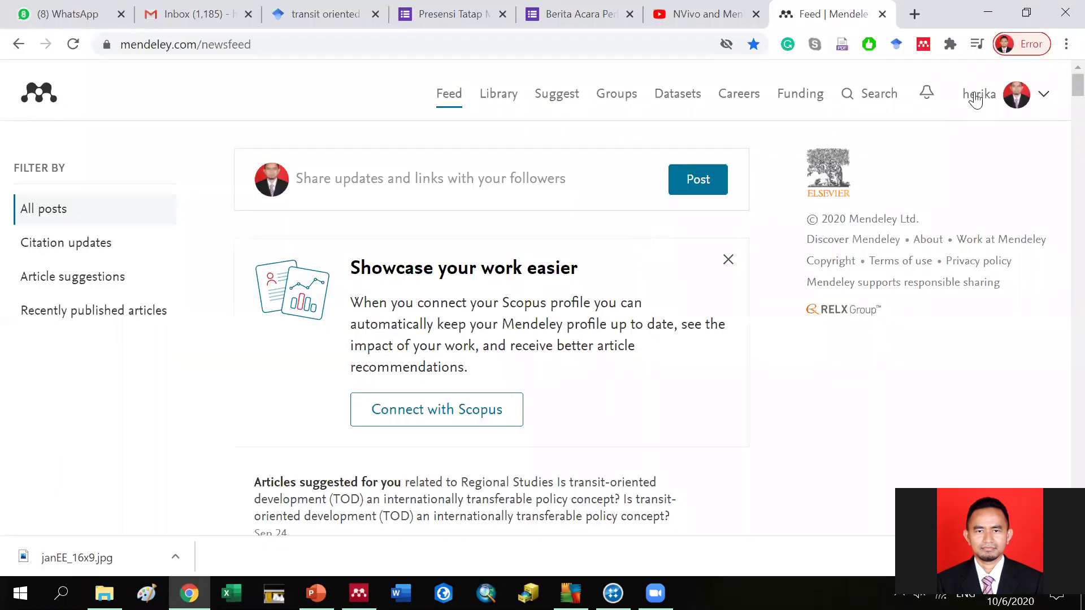
pyautogui.click(111, 258)
pyautogui.scroll(-3, 409, 315)
pyautogui.scroll(3, 206, 186)
pyautogui.click(43, 96)
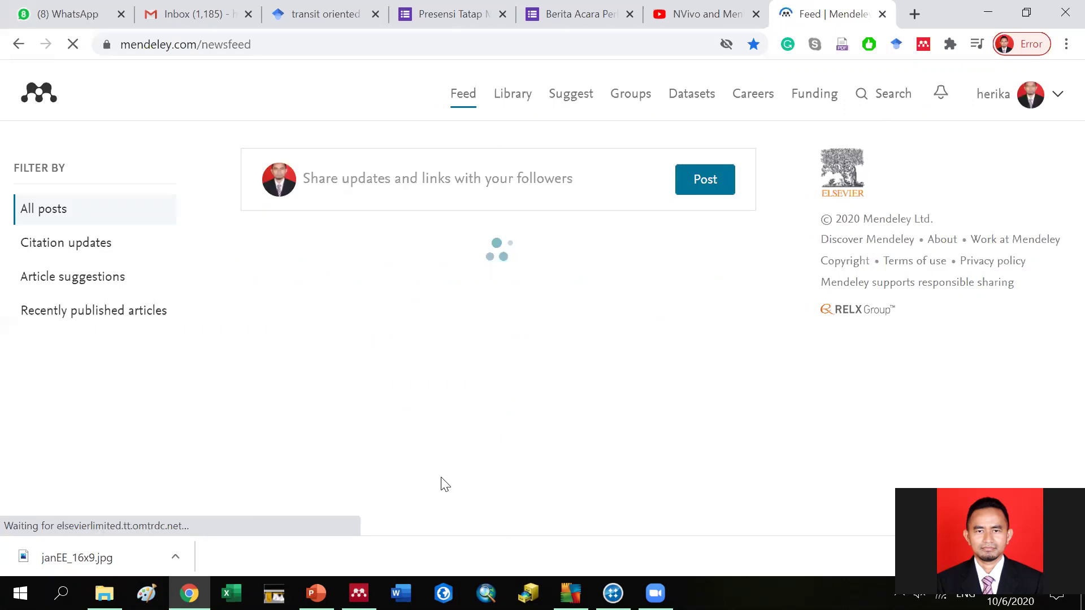
# Step: Switch to PowerPoint and show slide 18 on installing Mendeley Desktop
pyautogui.click(317, 593)
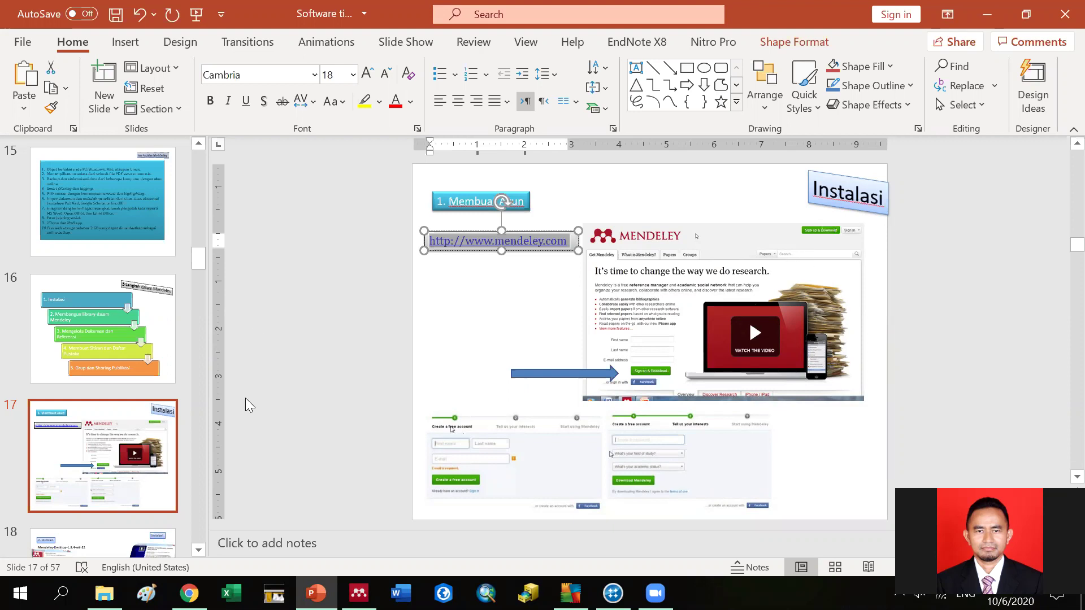
pyautogui.click(178, 452)
pyautogui.scroll(-1, 153, 450)
pyautogui.click(131, 447)
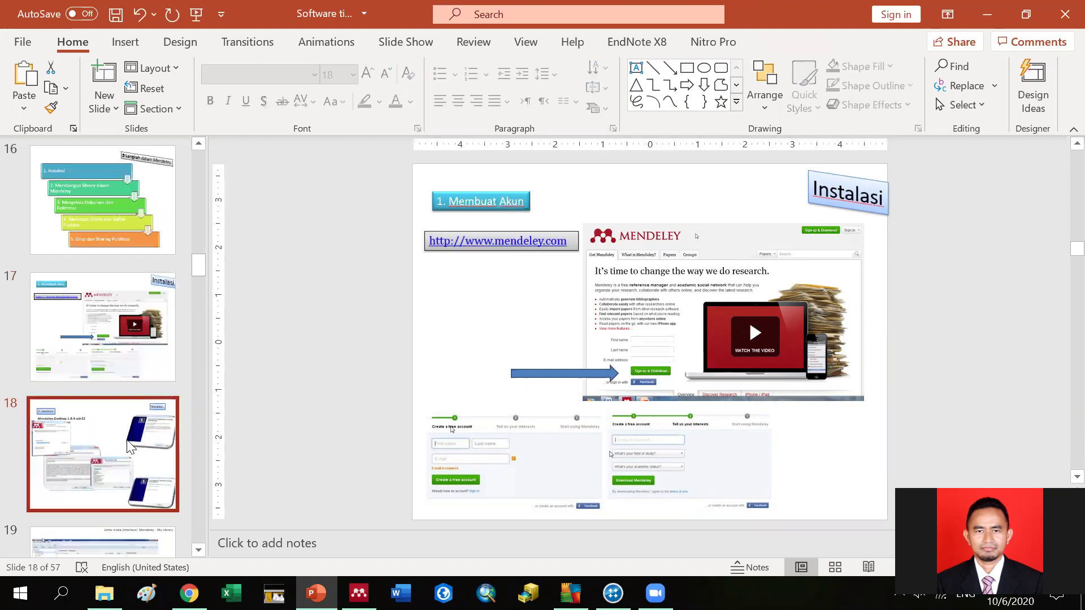
pyautogui.click(689, 303)
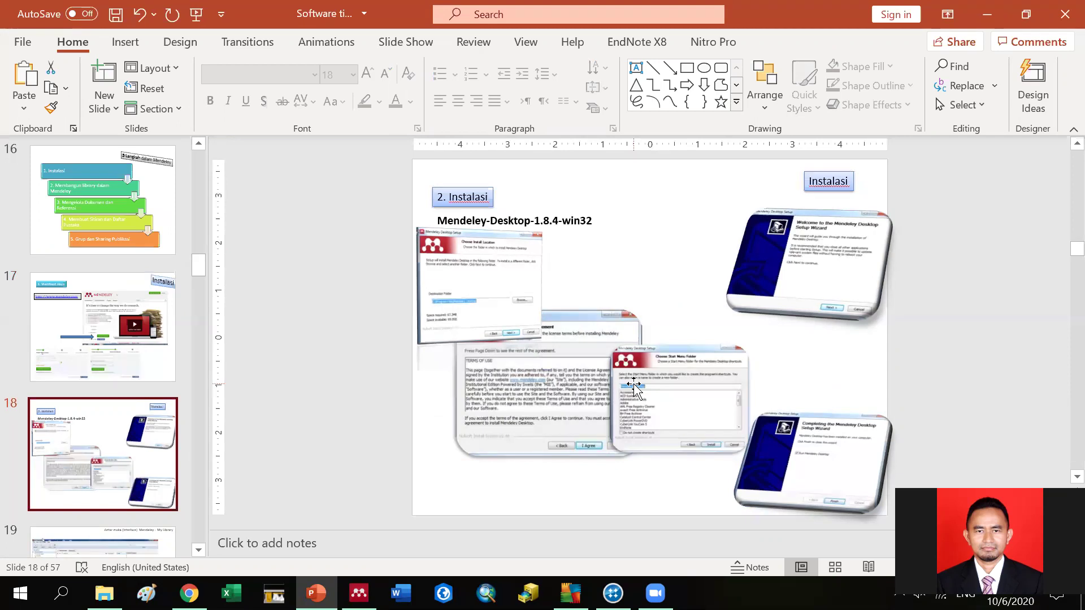
# Step: Switch to Chrome and try to reach the Mendeley start page by removing "newsfeed" from the address
pyautogui.click(359, 593)
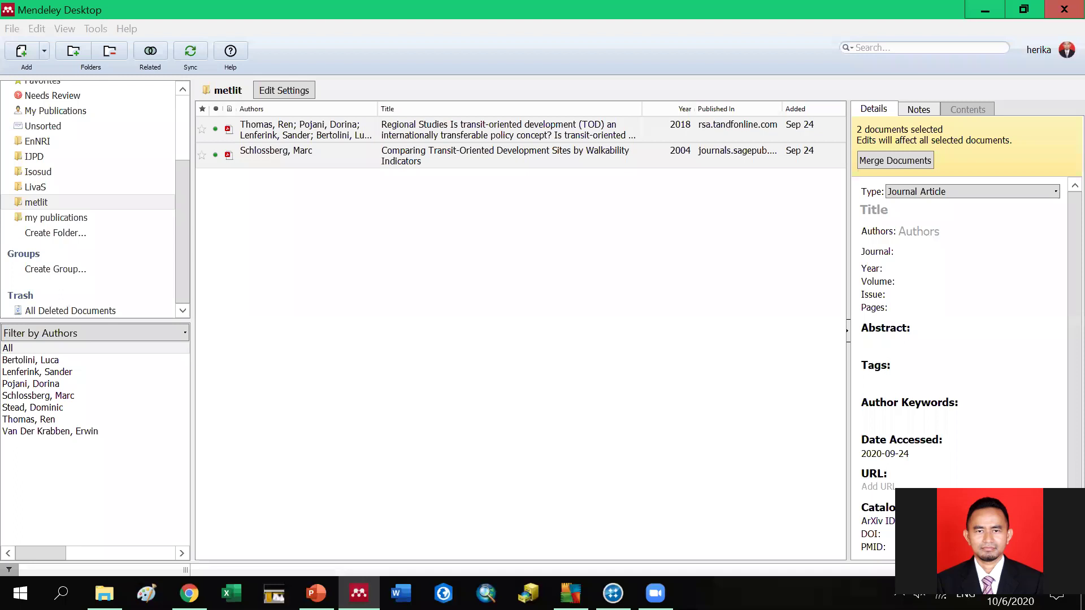
pyautogui.click(189, 594)
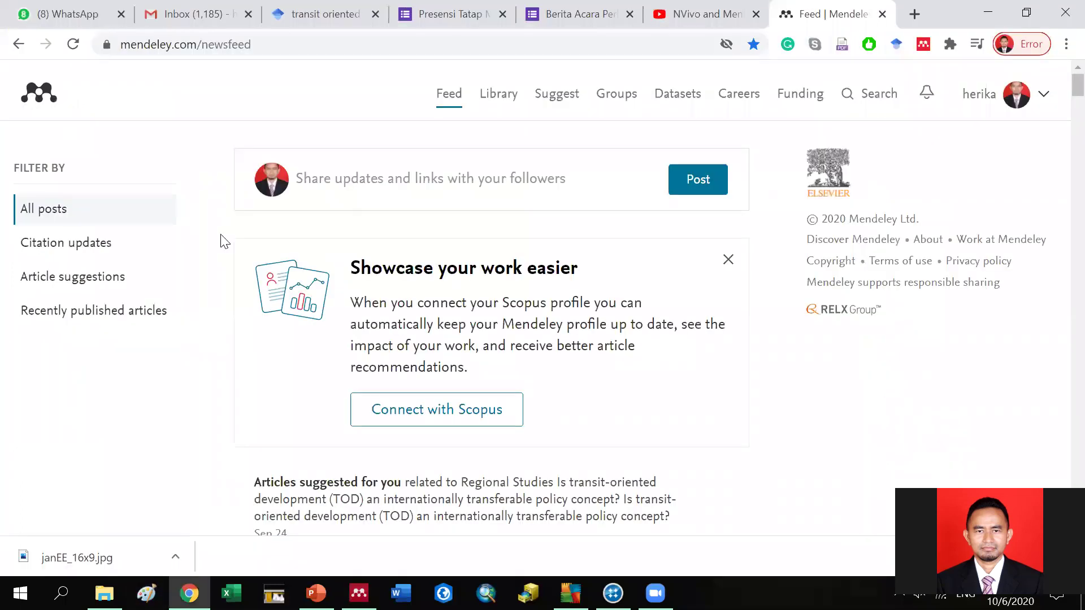
pyautogui.scroll(-3, 154, 279)
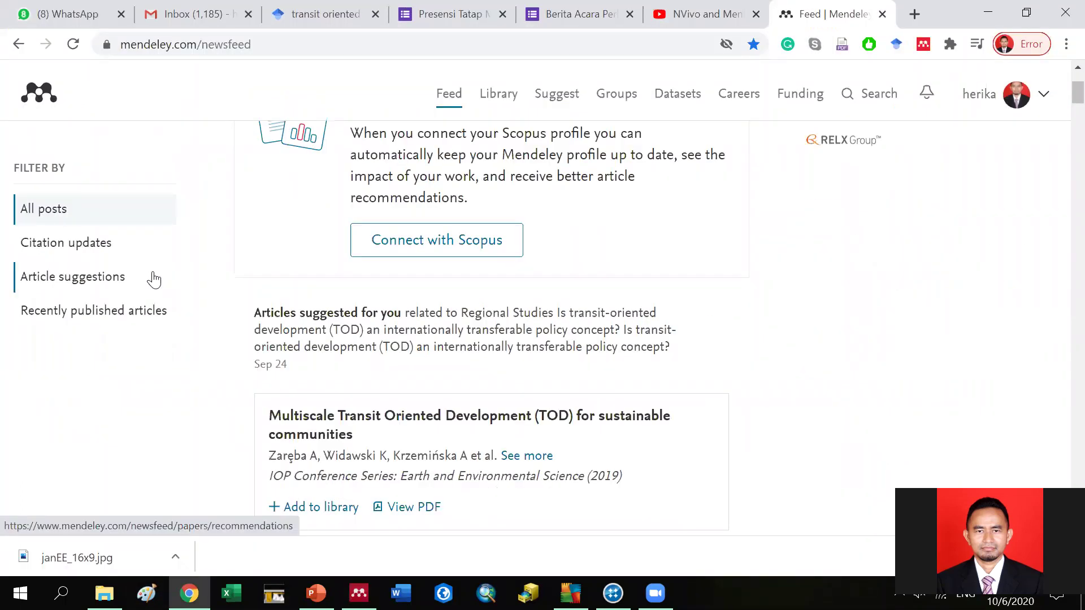
pyautogui.scroll(3, 154, 279)
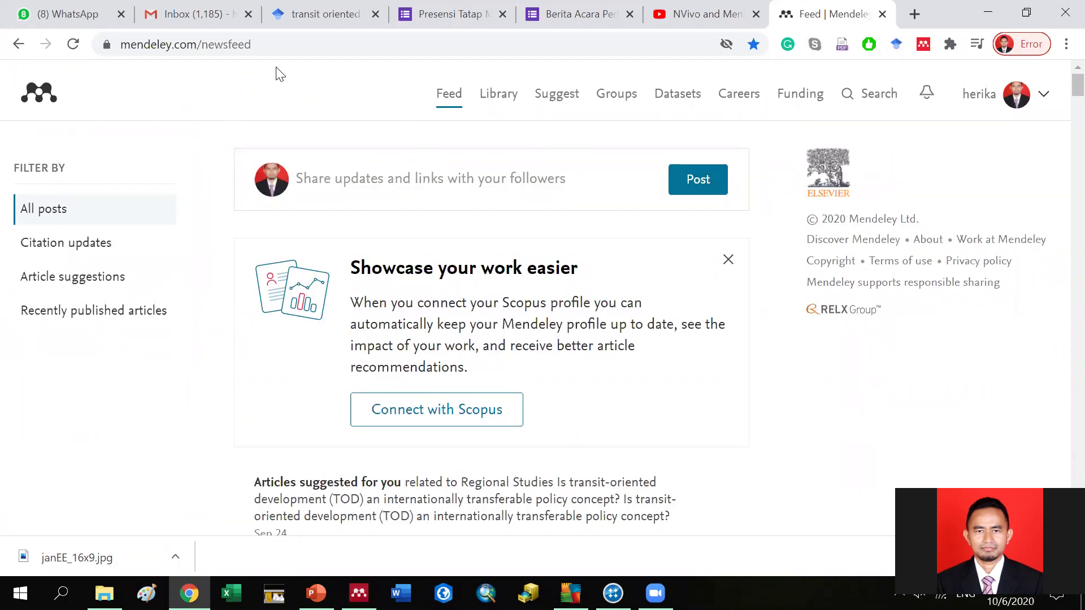
pyautogui.click(276, 43)
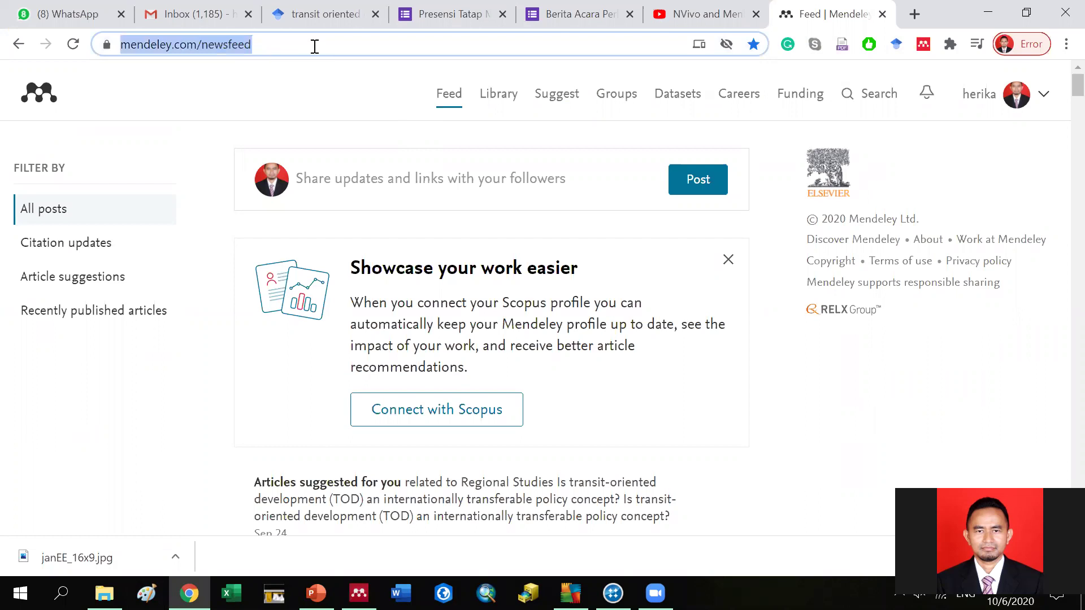
pyautogui.click(281, 44)
pyautogui.moveTo(269, 44); pyautogui.dragTo(303, 65)
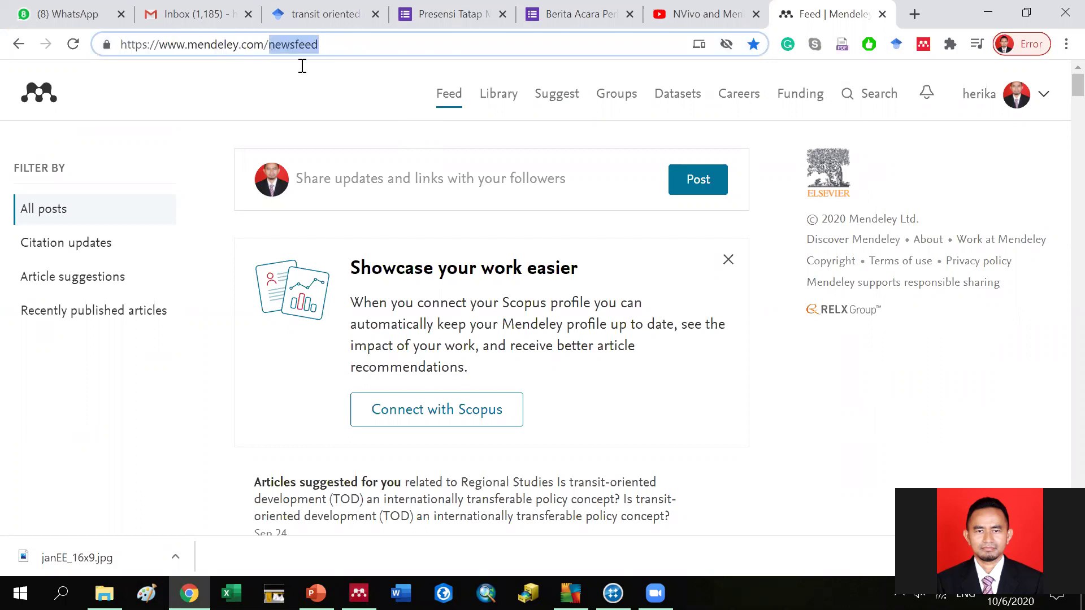
pyautogui.press('BackSpace')
pyautogui.press('Return')
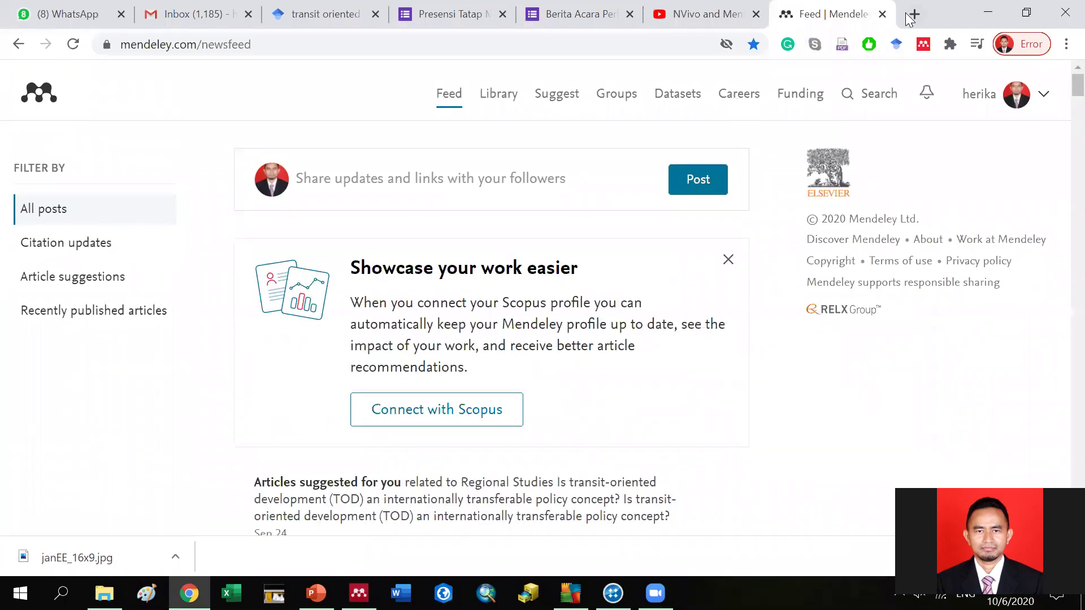
# Step: Search for "download mendeley for windows" in a new tab and open Mendeley's Windows desktop download page
pyautogui.hotkey('ctrl', 't')
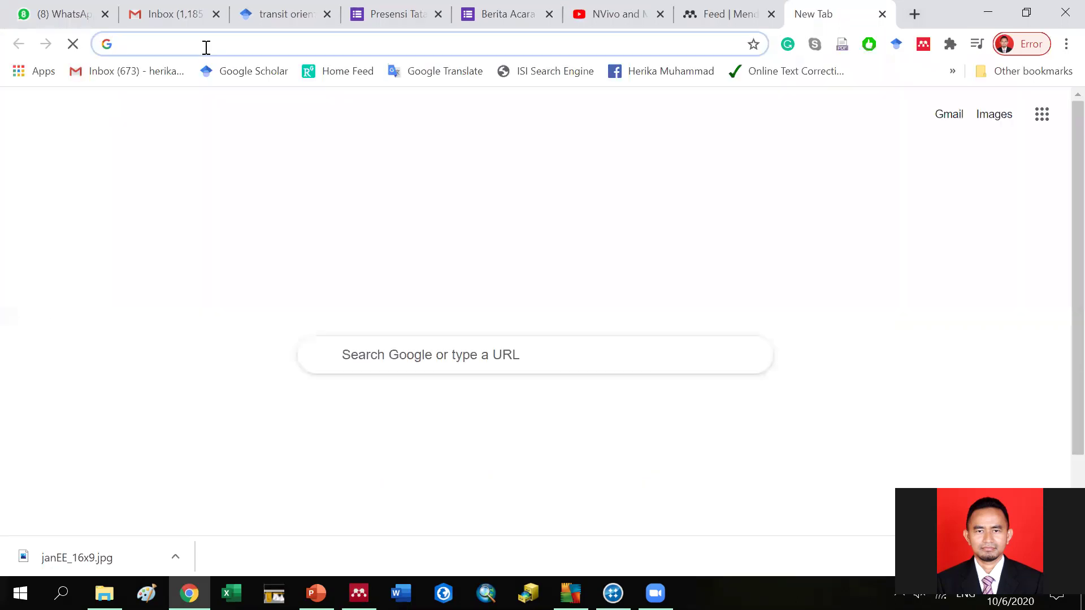
pyautogui.write('download ')
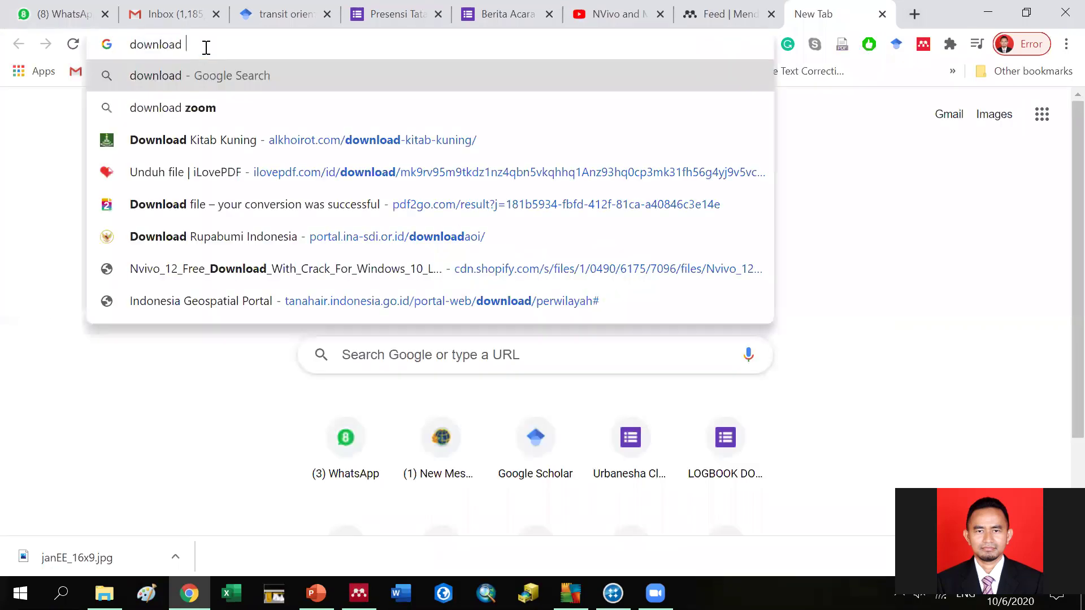
pyautogui.write('mendeley')
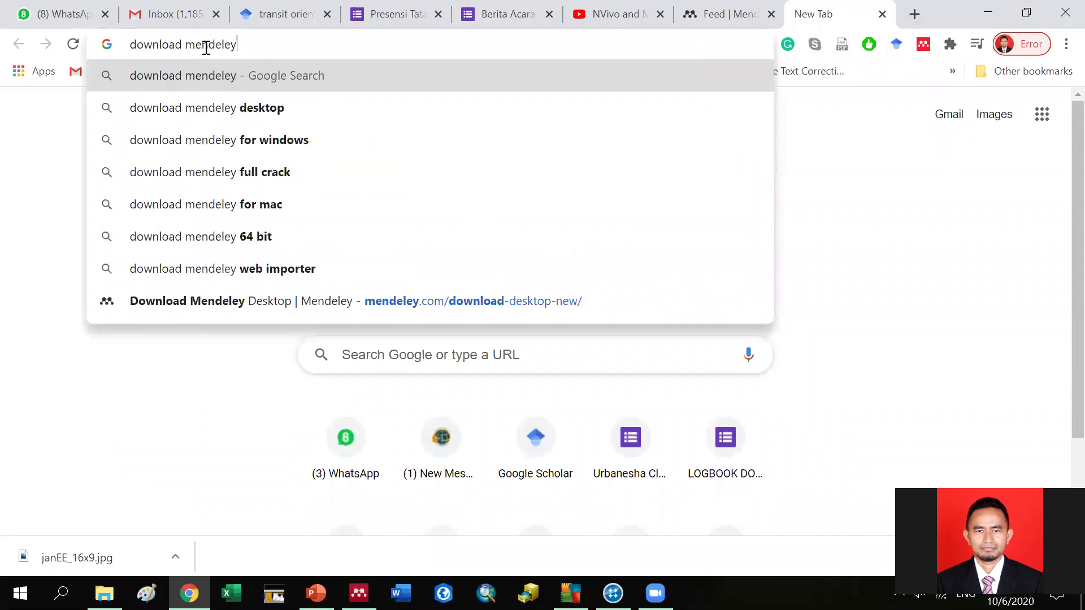
pyautogui.click(238, 145)
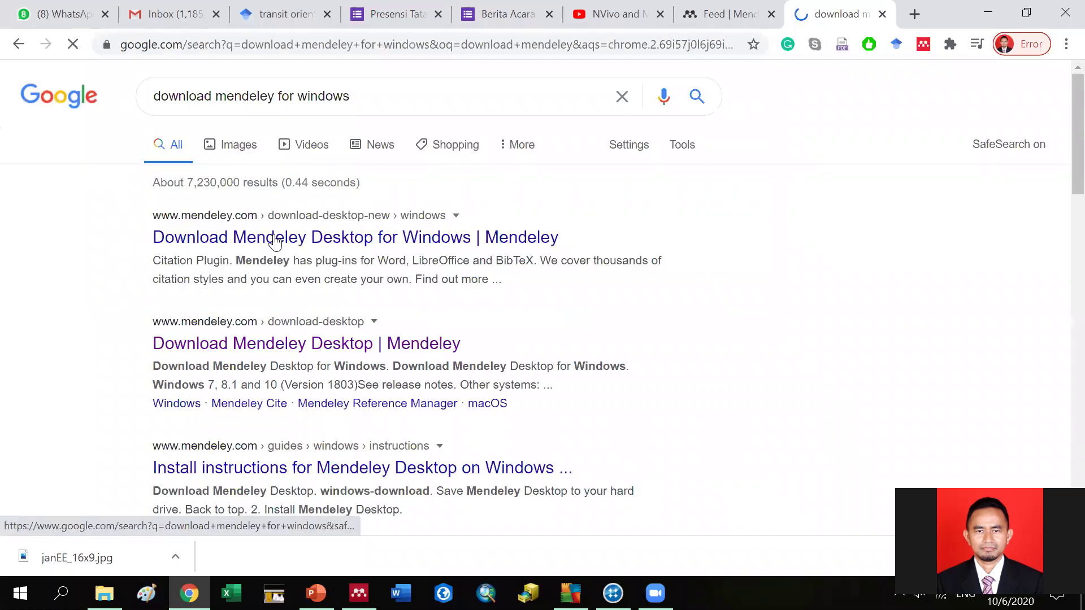
pyautogui.click(244, 223)
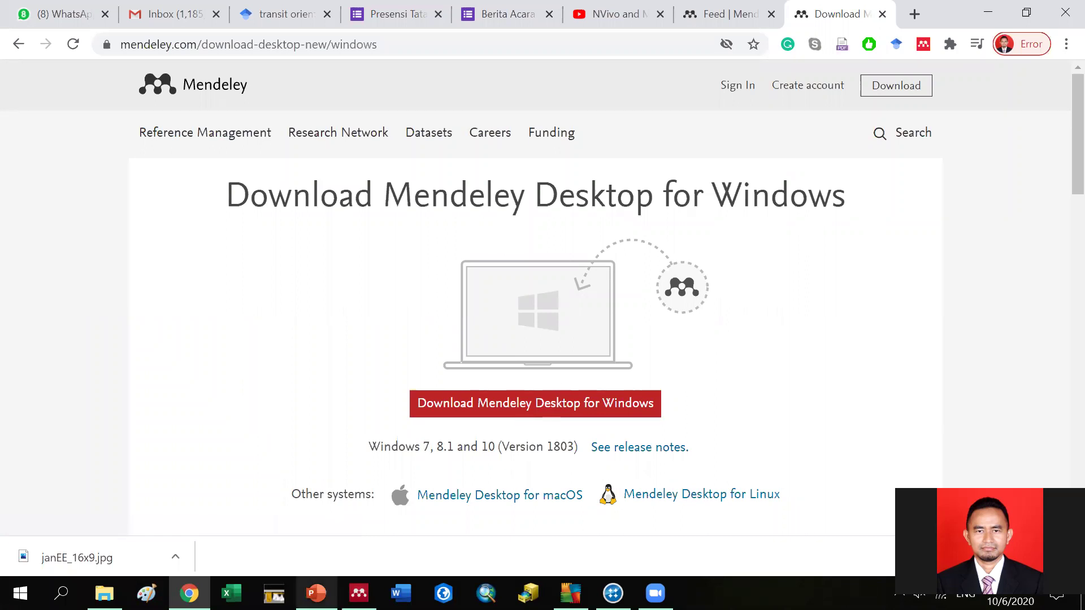
# Step: Switch to PowerPoint and show slide 19 on the Mendeley My Library interface
pyautogui.click(316, 594)
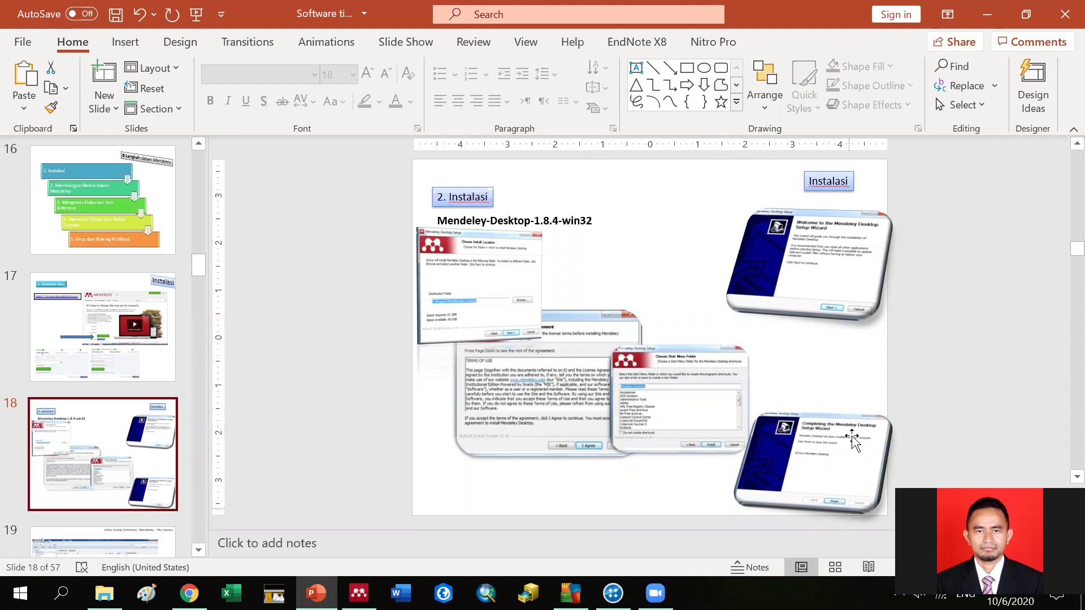
pyautogui.scroll(-3, 130, 408)
pyautogui.click(130, 408)
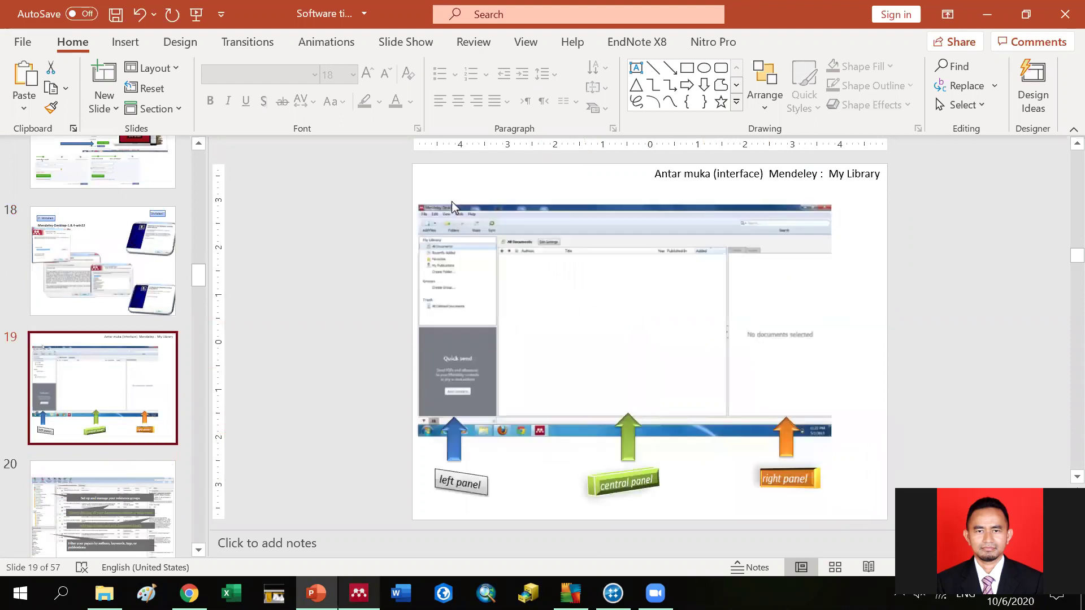
# Step: Switch to Mendeley Desktop and compare its library folder list with the panels on the interface slide in PowerPoint
pyautogui.click(359, 593)
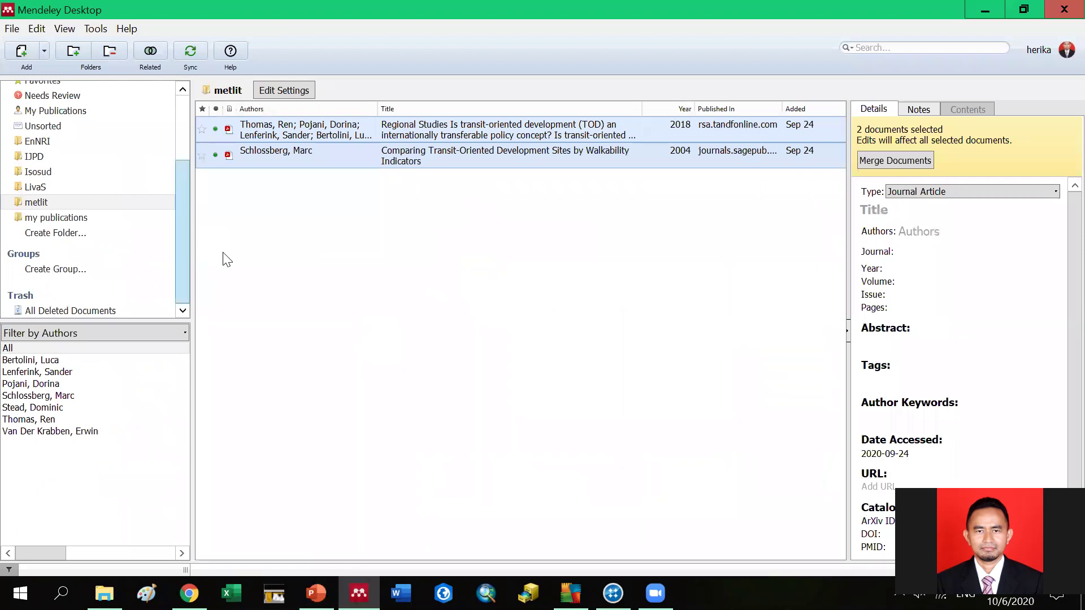
pyautogui.scroll(3, 93, 167)
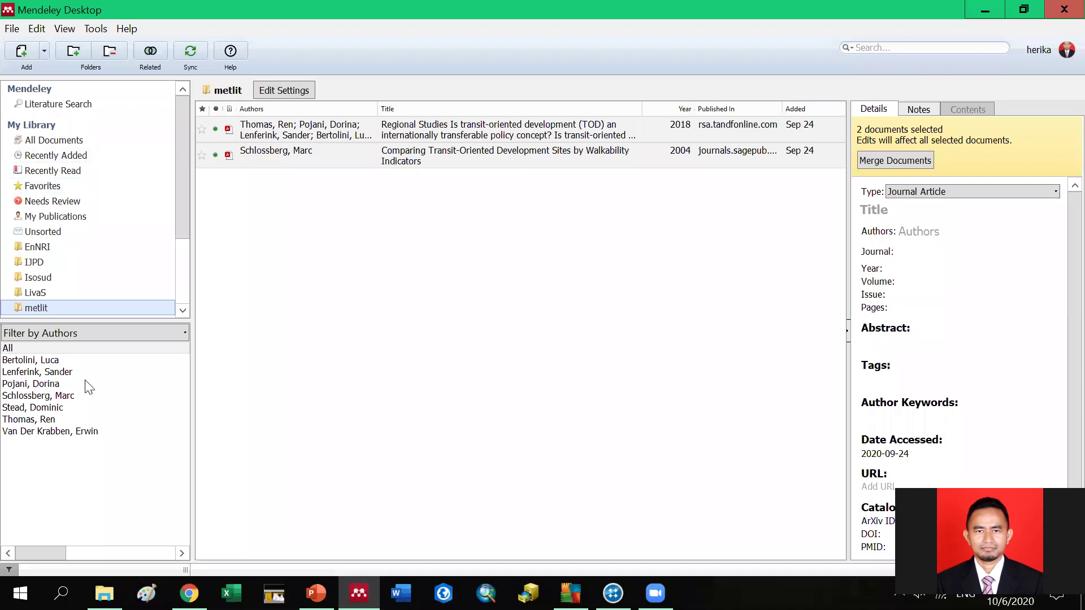
pyautogui.hotkey('alt', 'Tab')
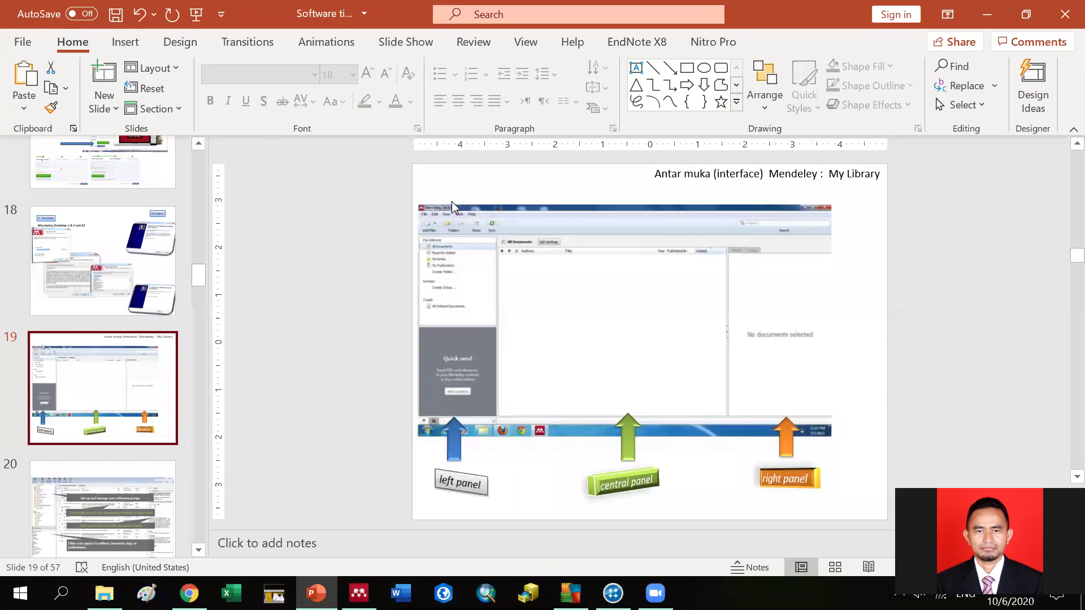
pyautogui.hotkey('alt', 'Tab')
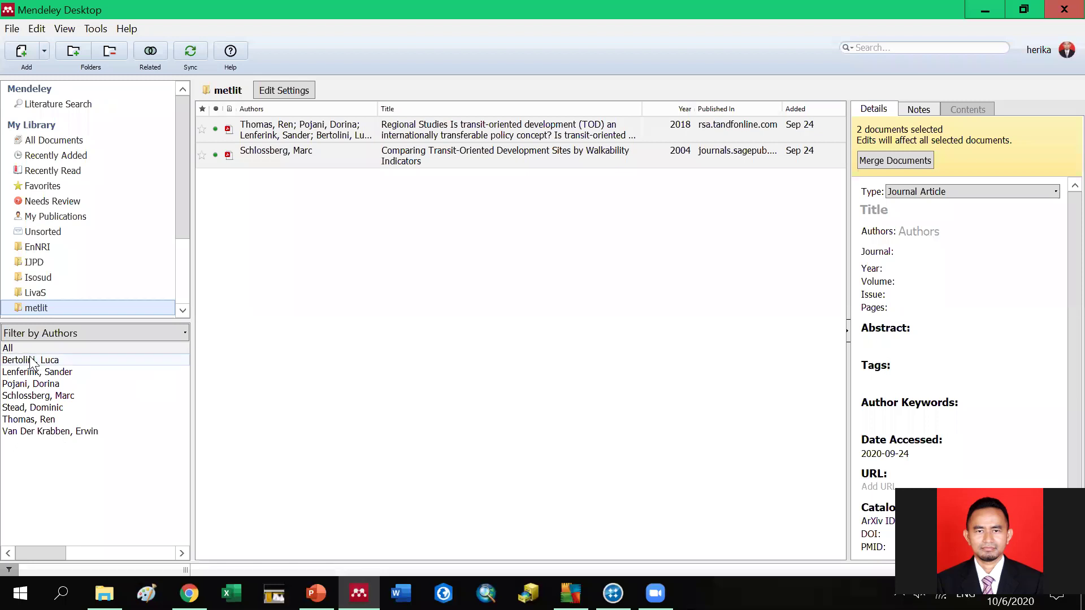
# Step: Compare the metlit folder's filter lists by author keywords and by publications, finishing with the list by authors
pyautogui.click(185, 334)
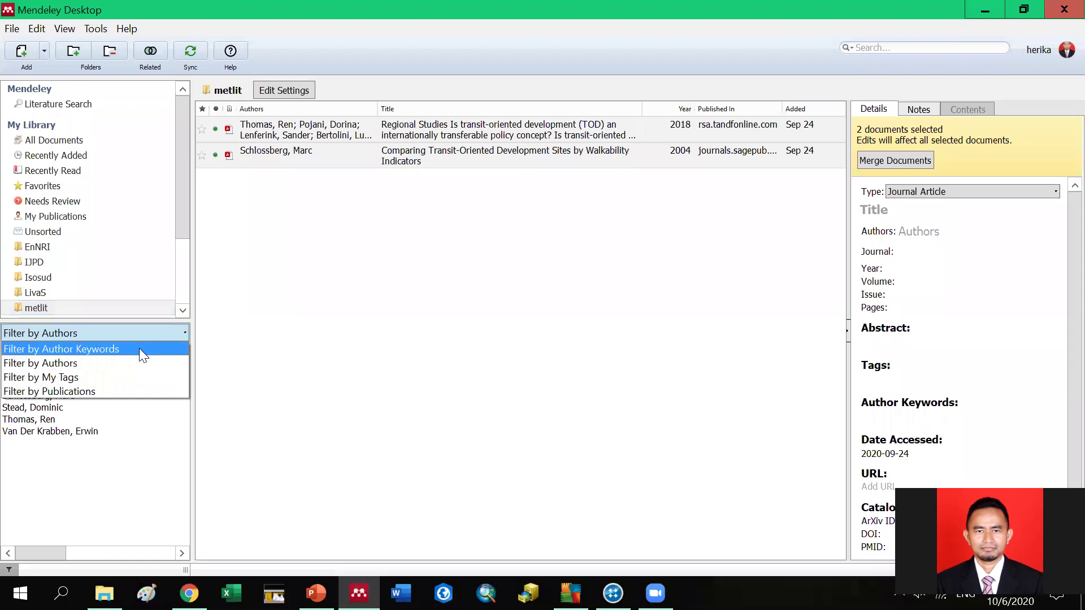
pyautogui.click(168, 347)
pyautogui.click(185, 334)
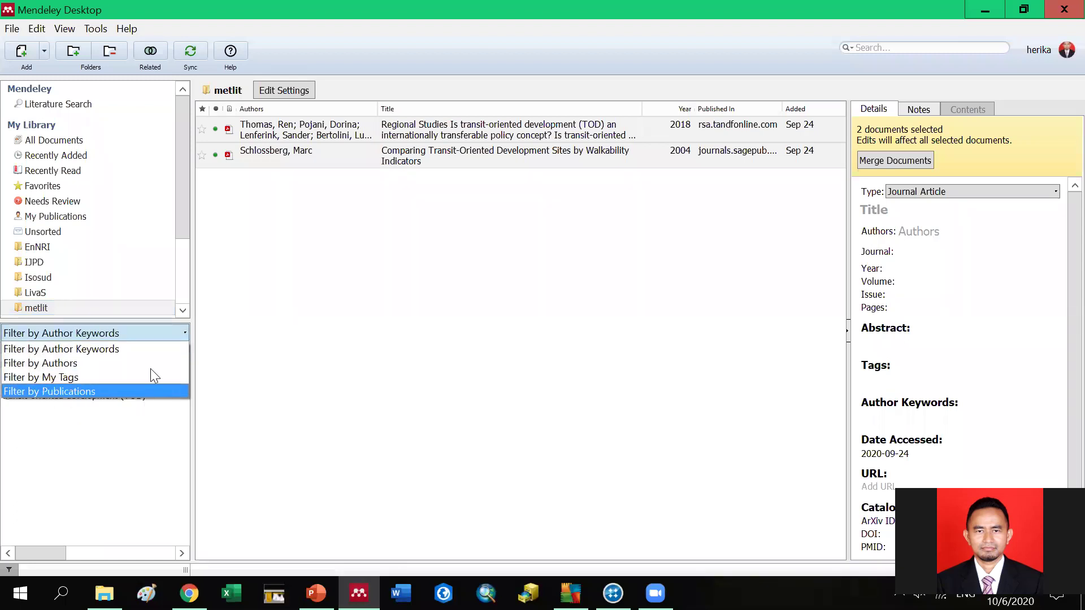
pyautogui.click(113, 391)
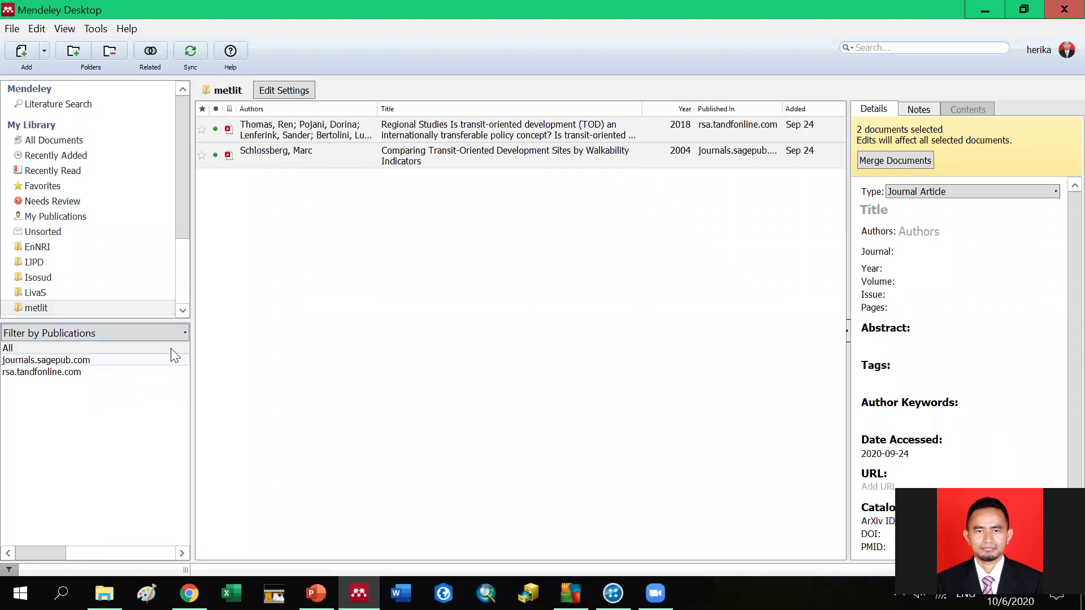
pyautogui.click(181, 331)
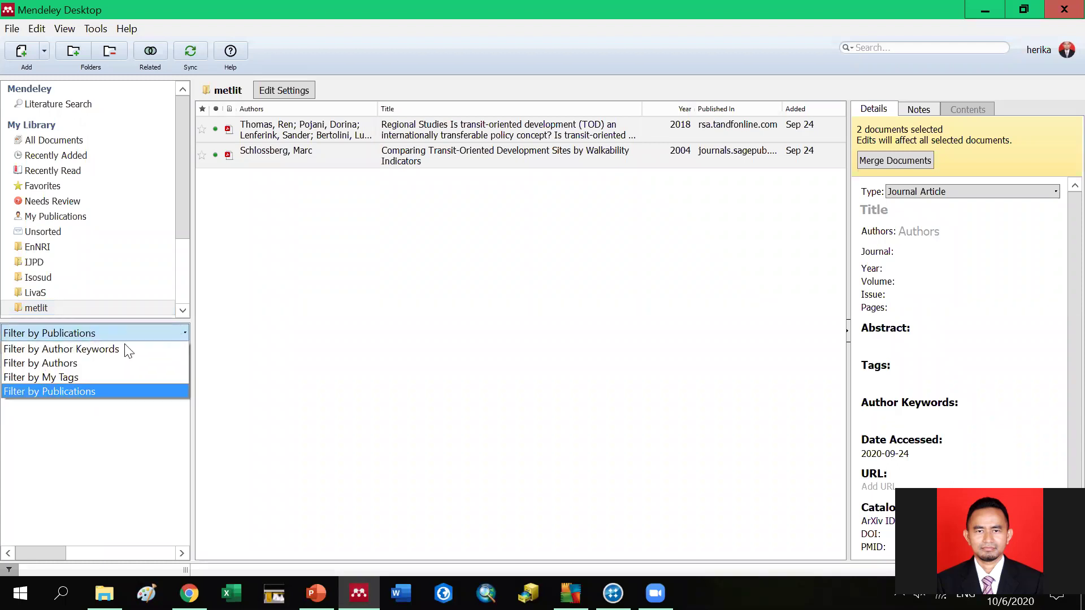
pyautogui.click(122, 363)
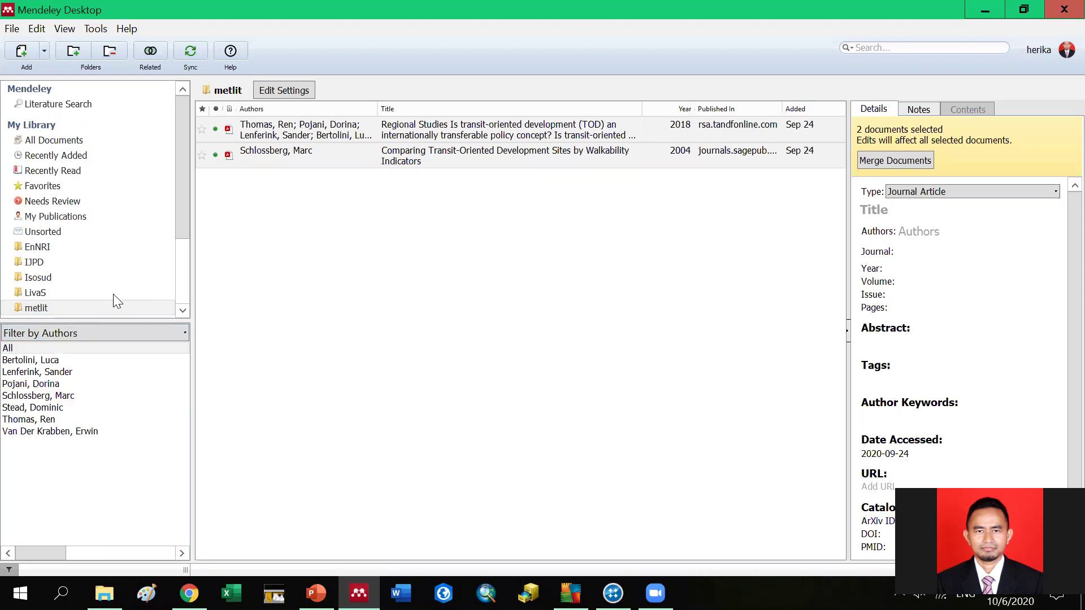
# Step: Show All Documents in the library and set its filter list to author keywords
pyautogui.click(87, 143)
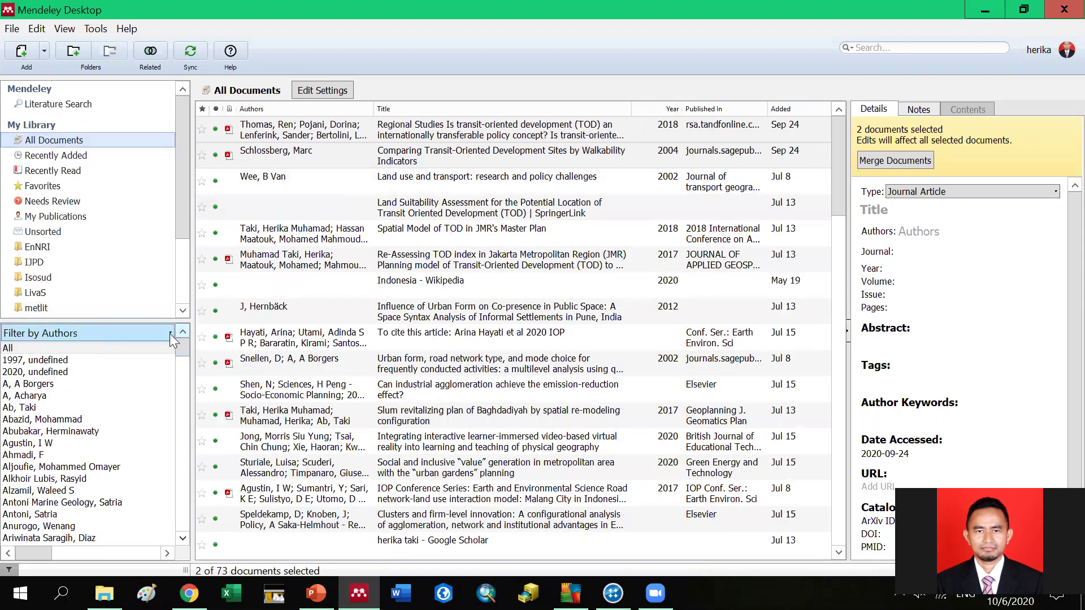
pyautogui.click(169, 333)
pyautogui.click(149, 351)
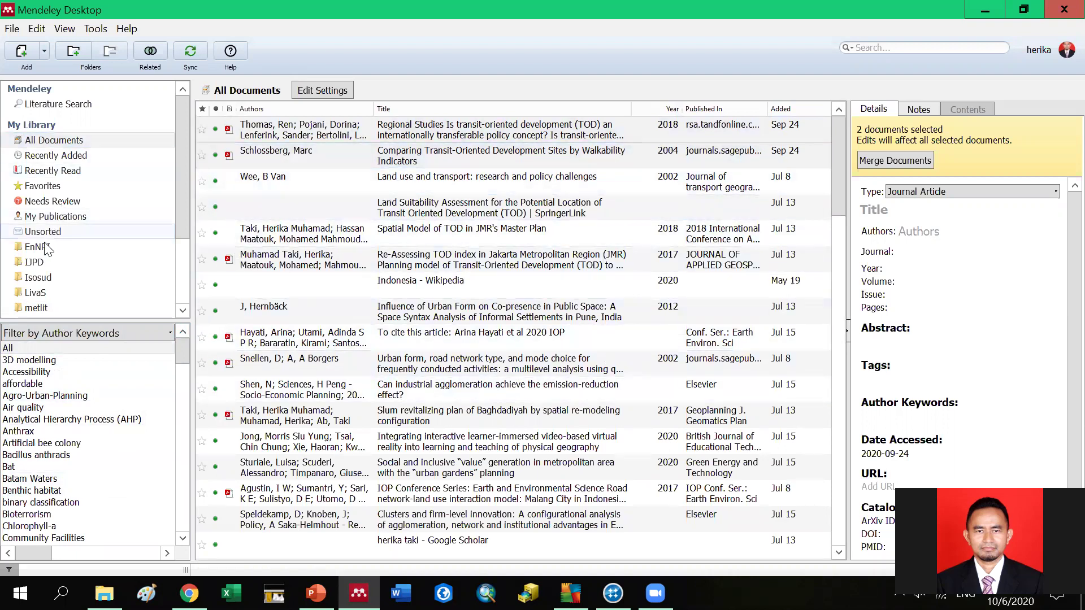
# Step: Create a new library folder named "seminar"
pyautogui.scroll(-1, 38, 269)
pyautogui.scroll(-1, 37, 269)
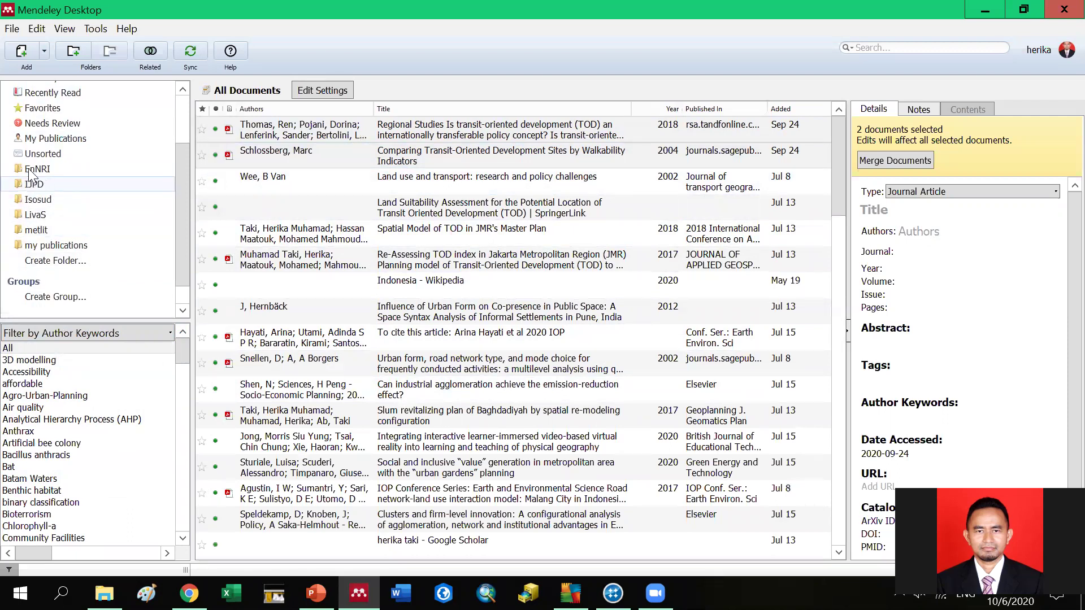
pyautogui.click(37, 263)
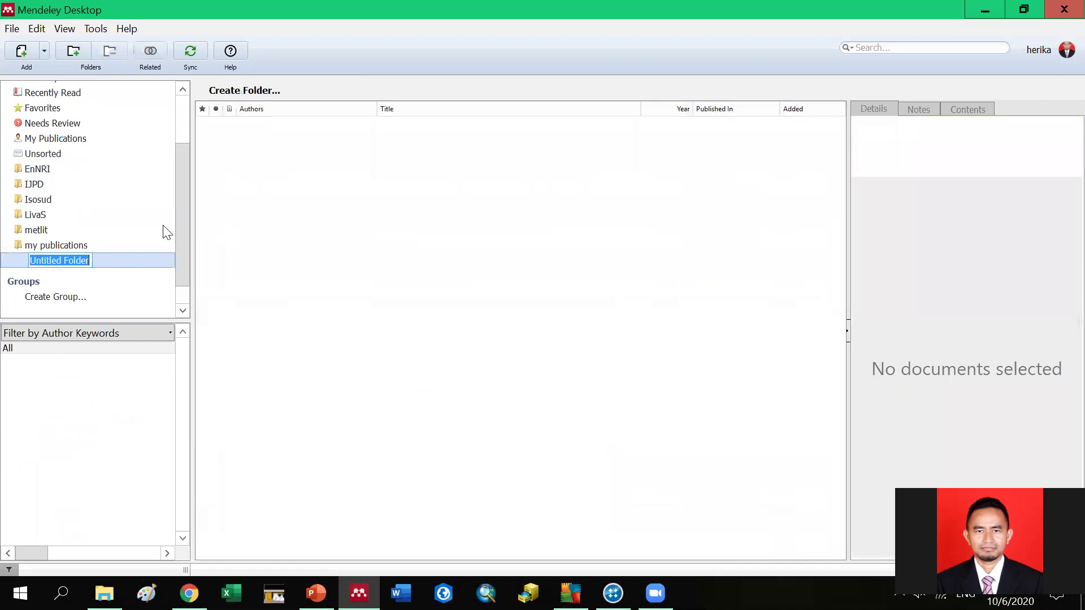
pyautogui.write('seminar')
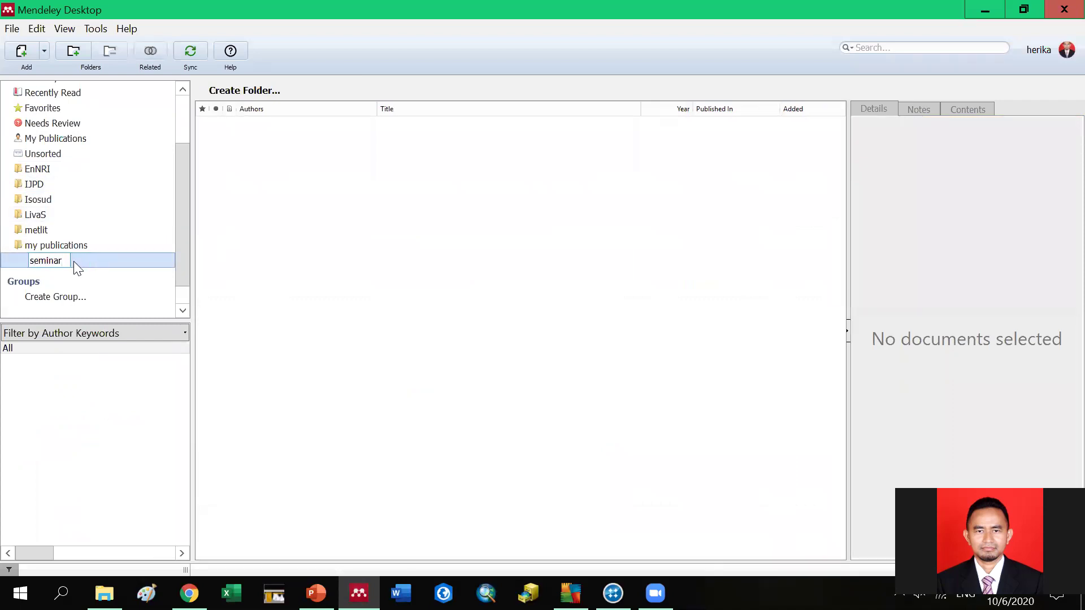
pyautogui.press('Return')
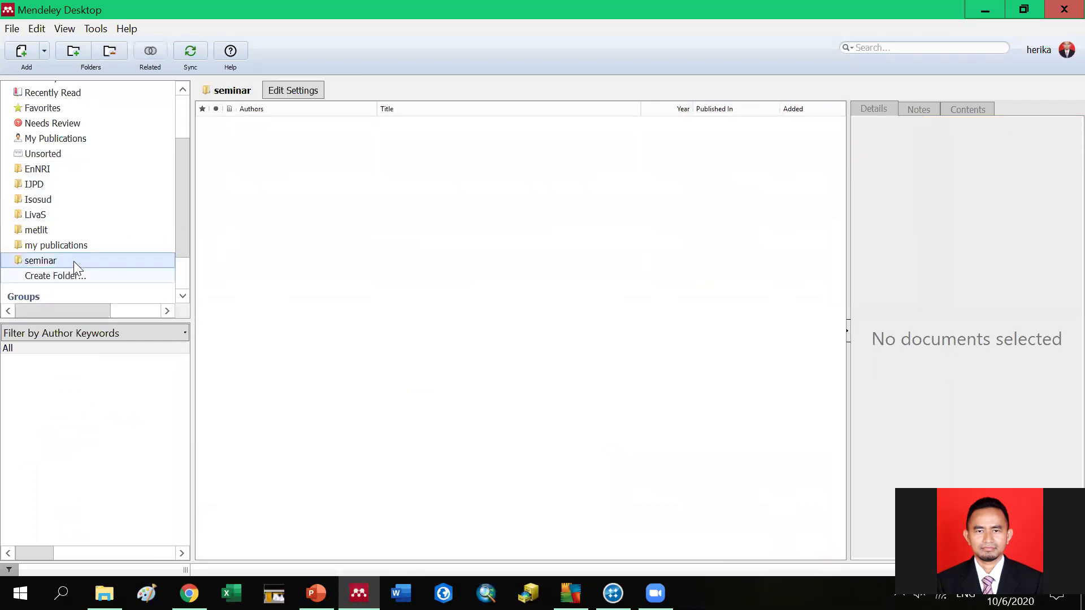
pyautogui.click(65, 259)
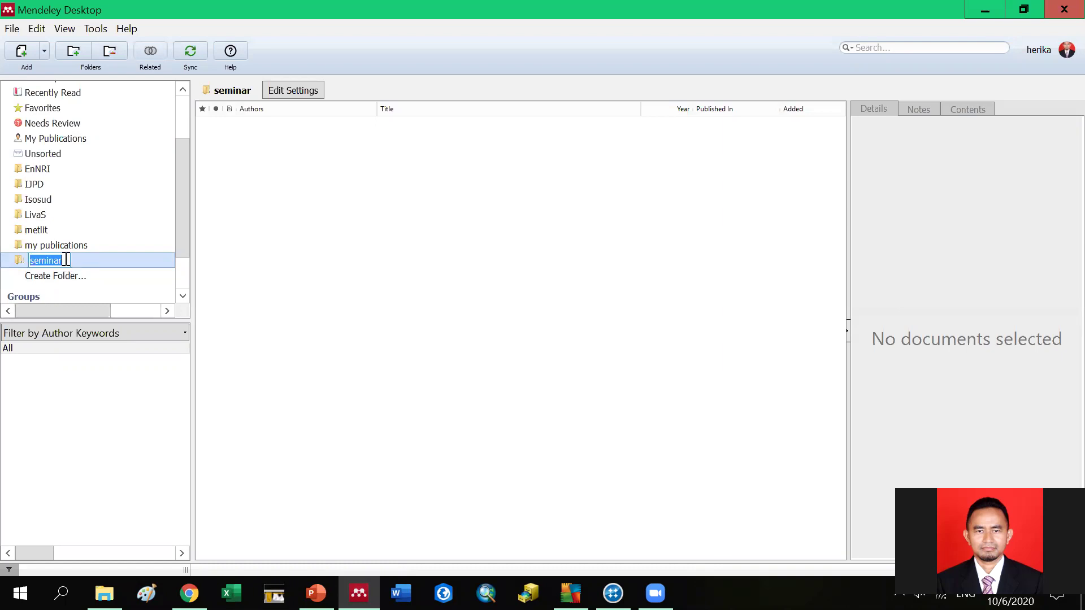
pyautogui.click(319, 224)
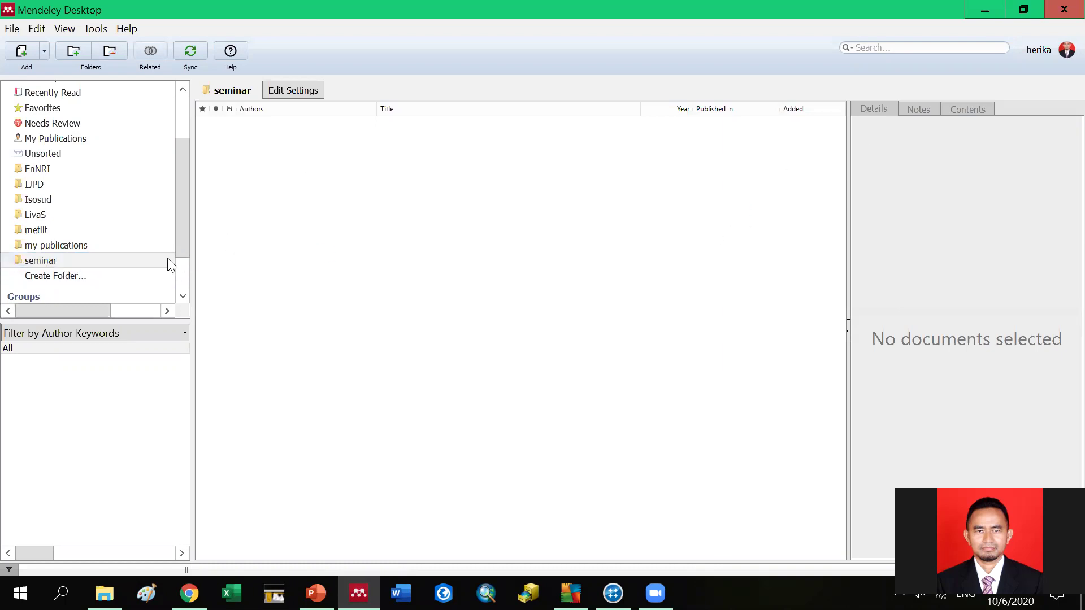
# Step: Open the my publications folder and review the first paper's details, from abstract and keywords to URL, catalog IDs and files
pyautogui.click(63, 246)
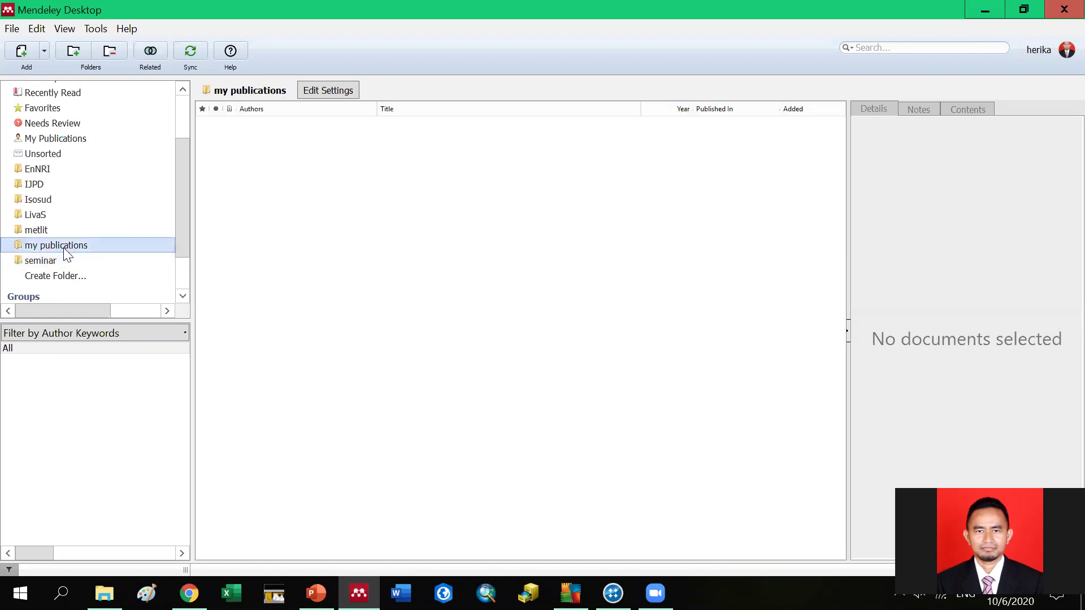
pyautogui.click(290, 129)
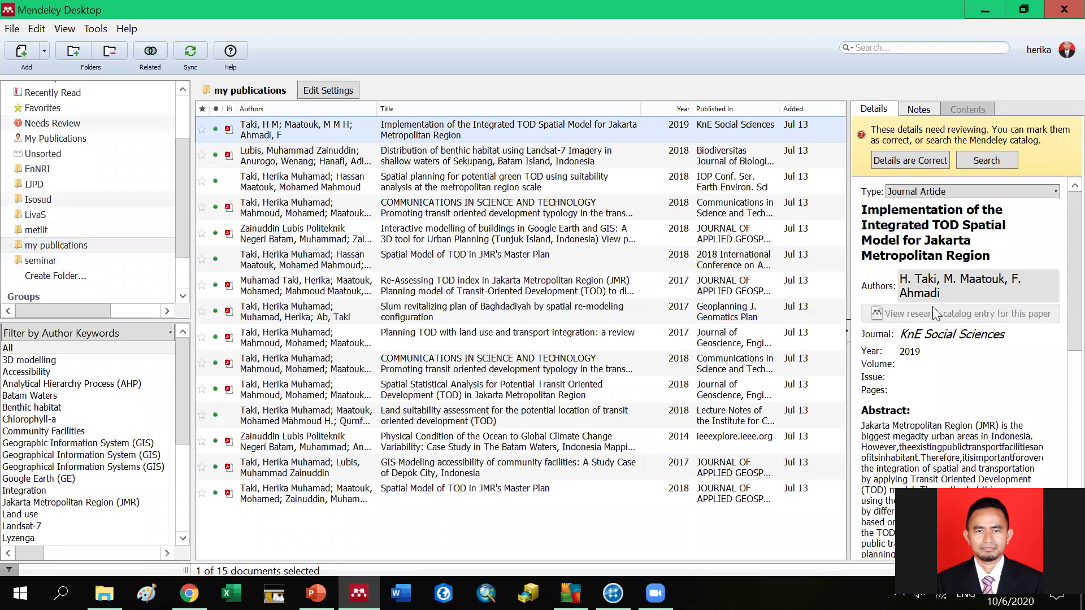
pyautogui.scroll(-2, 892, 356)
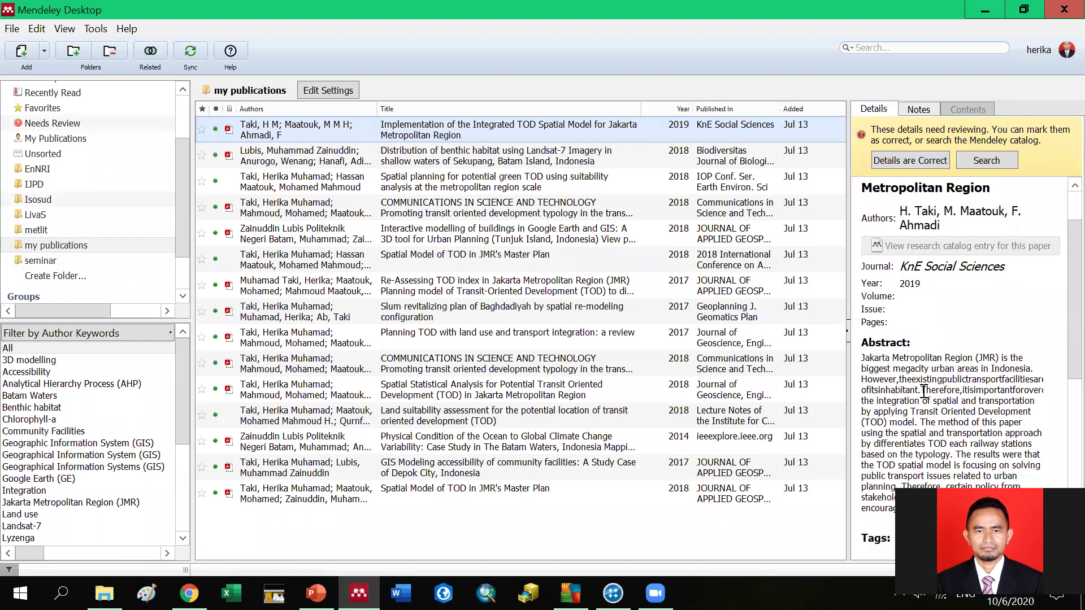
pyautogui.scroll(-3, 923, 390)
pyautogui.scroll(-3, 922, 390)
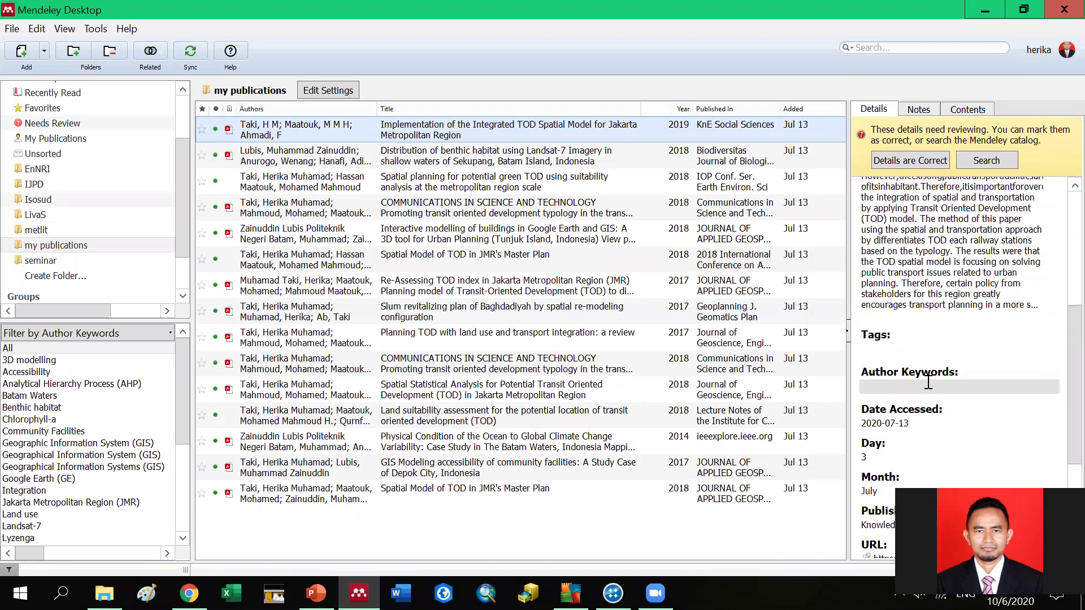
pyautogui.scroll(-2, 912, 365)
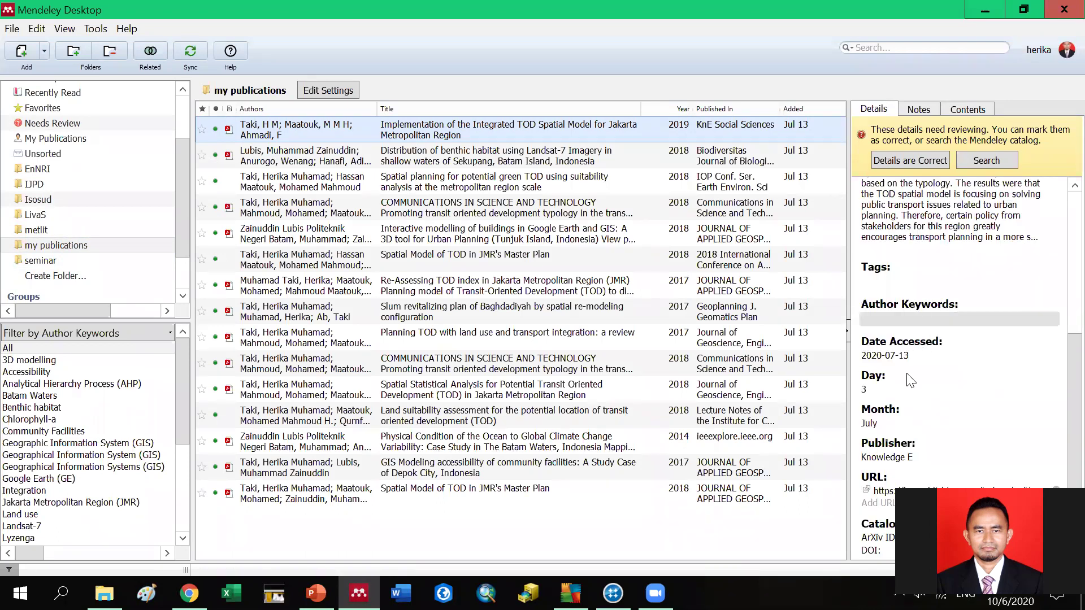
pyautogui.scroll(-1, 911, 376)
pyautogui.scroll(-3, 908, 405)
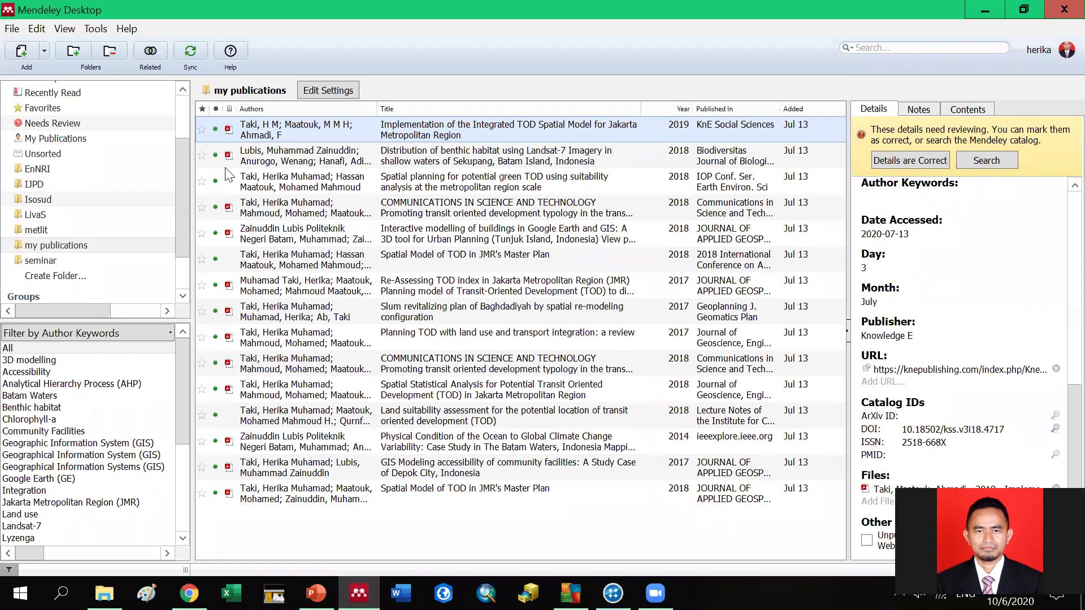
# Step: Open the PDF of "Implementation of the Integrated TOD Spatial Model for Jakarta Metropolitan Region" and examine its title, authors and affiliations
pyautogui.doubleClick(243, 130)
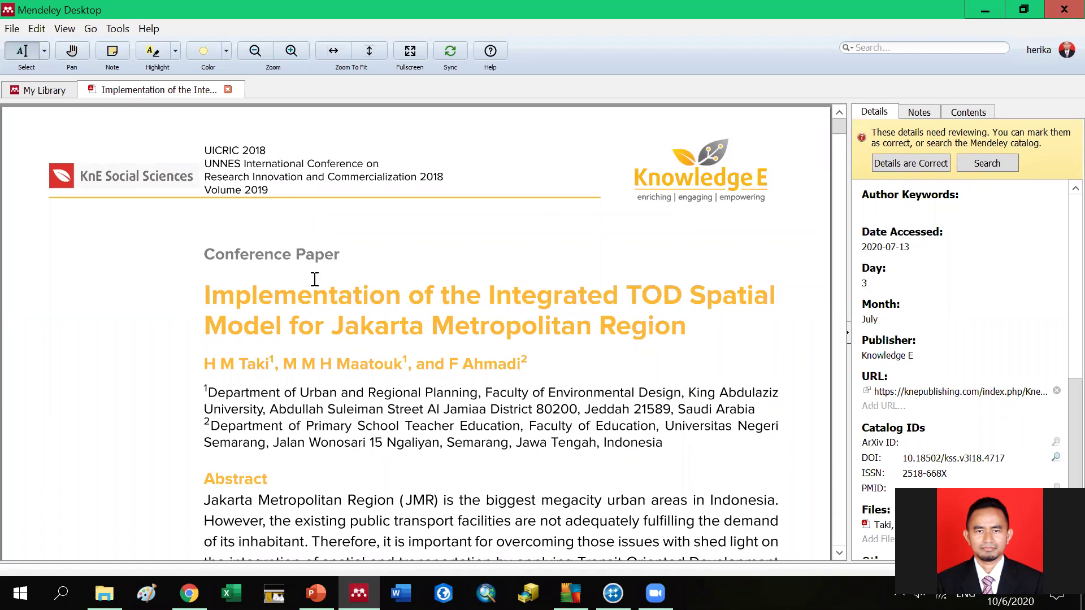
pyautogui.scroll(-1, 314, 280)
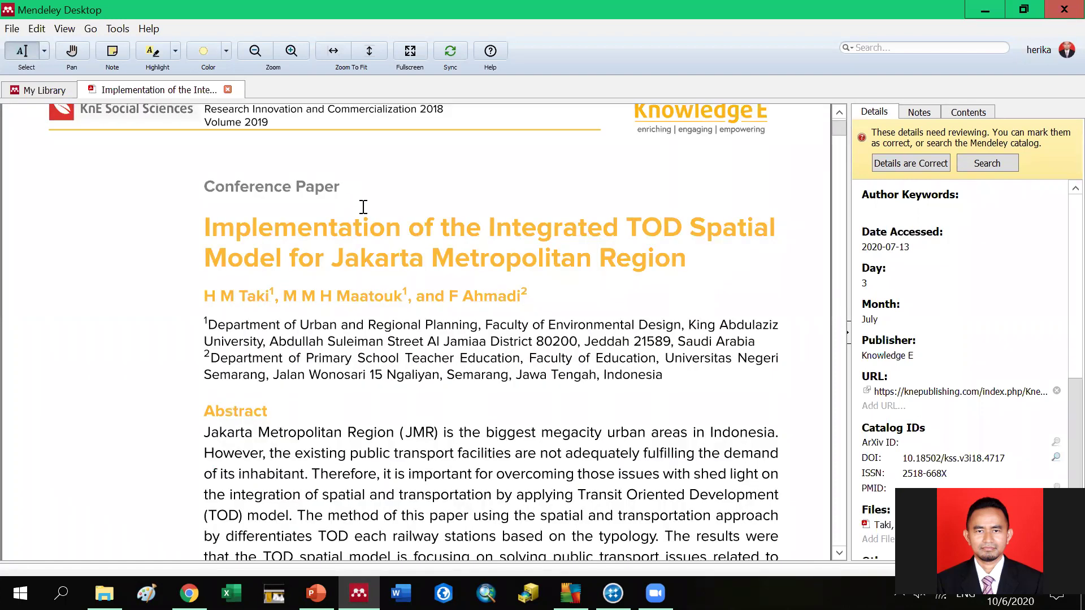
pyautogui.scroll(1, 363, 207)
pyautogui.scroll(-1, 320, 376)
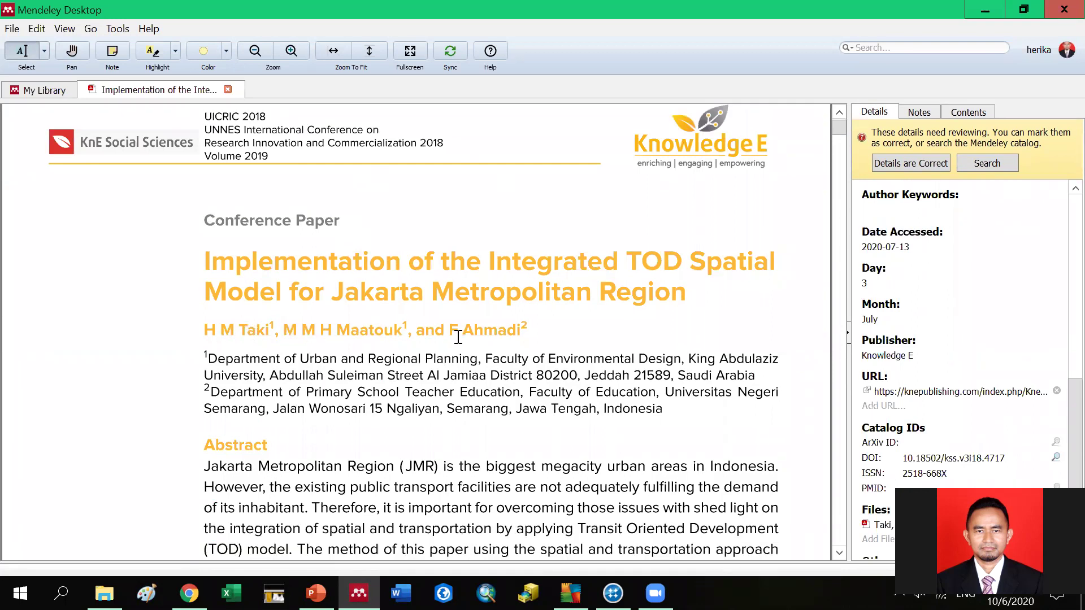
pyautogui.scroll(-1, 364, 365)
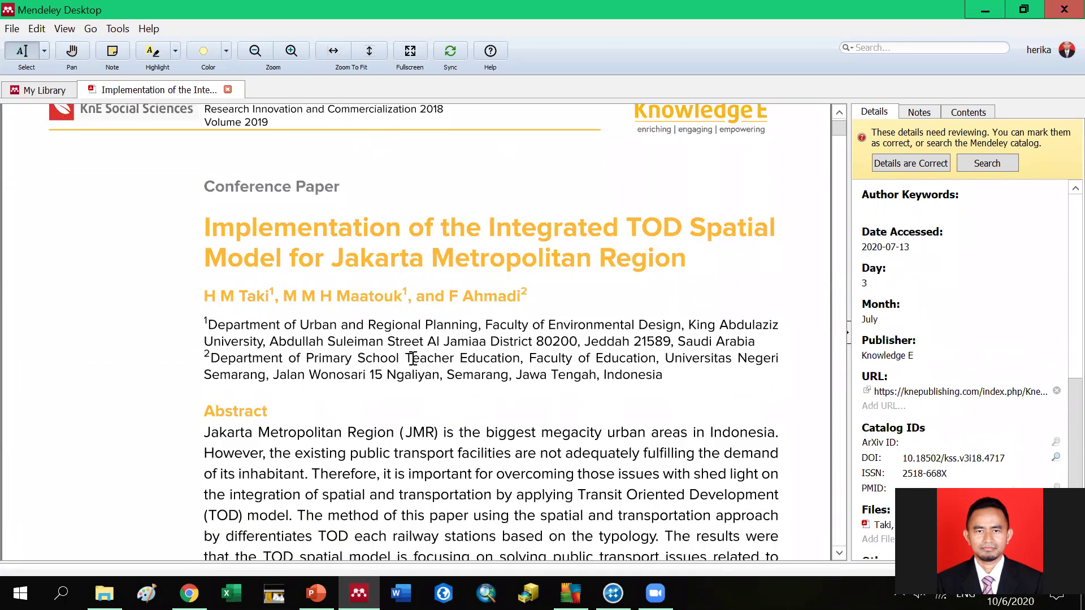
pyautogui.scroll(2, 420, 364)
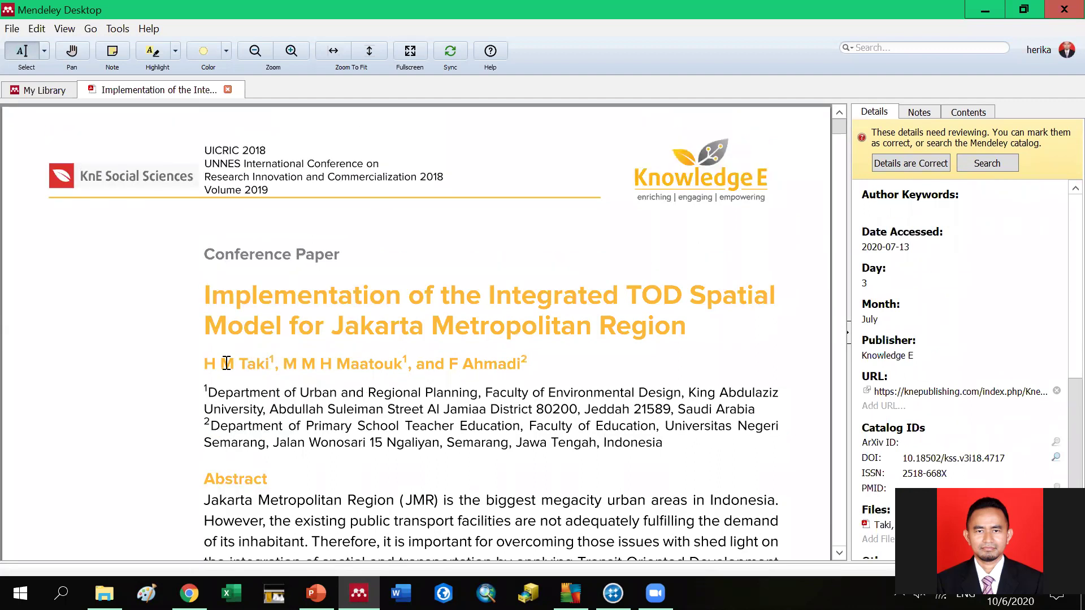
pyautogui.scroll(-1, 238, 368)
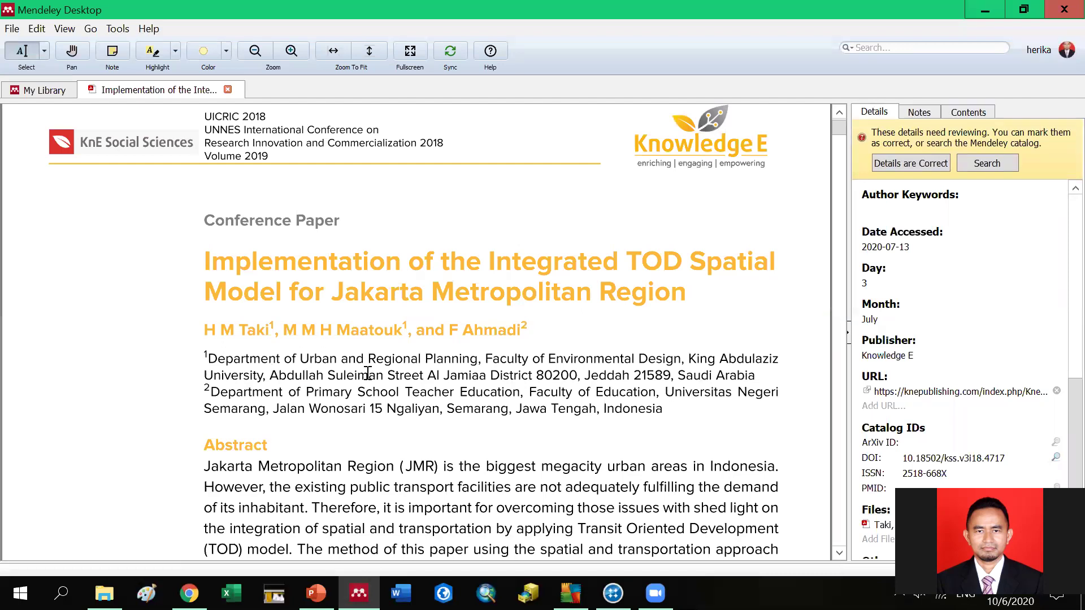
# Step: Copy the start of the Abstract, from "Jakarta Metropolitan Region" through "The method of this paper"
pyautogui.scroll(-4, 317, 350)
pyautogui.scroll(-4, 244, 326)
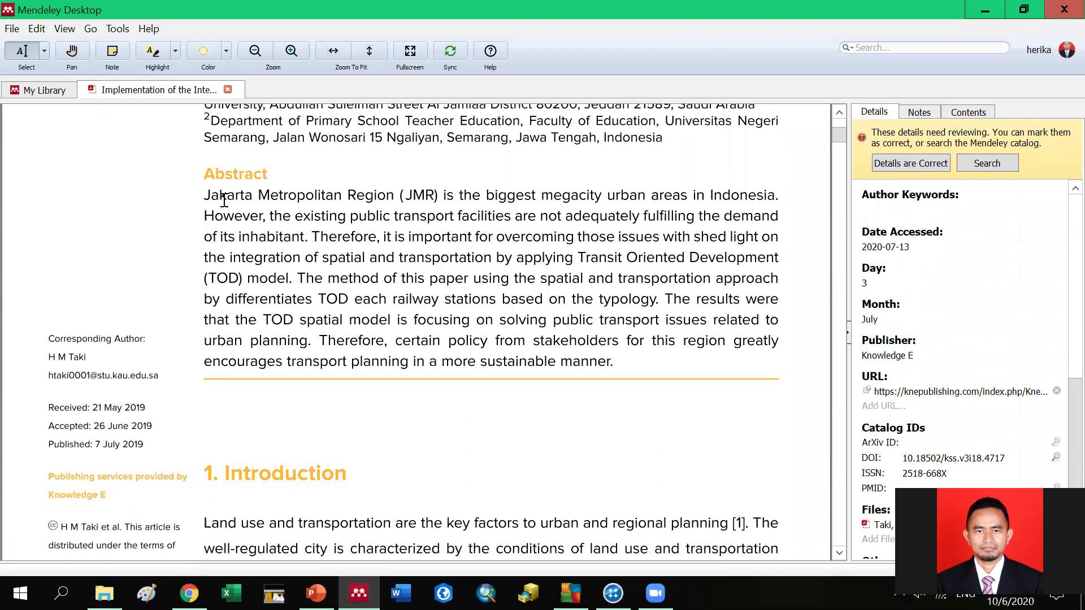
pyautogui.moveTo(210, 195); pyautogui.dragTo(471, 279)
pyautogui.rightClick(421, 229)
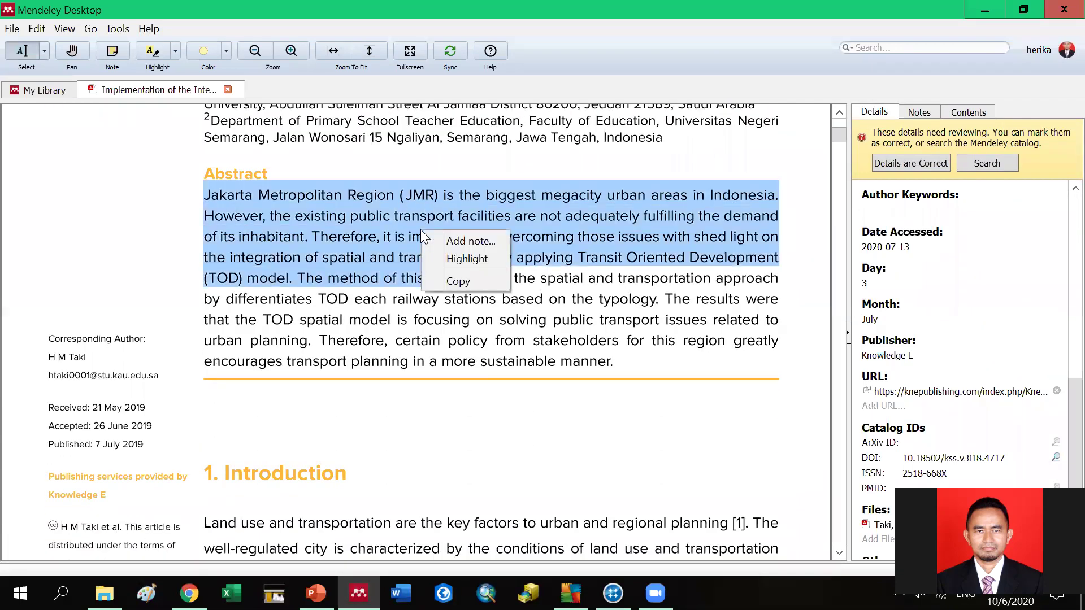
pyautogui.click(458, 281)
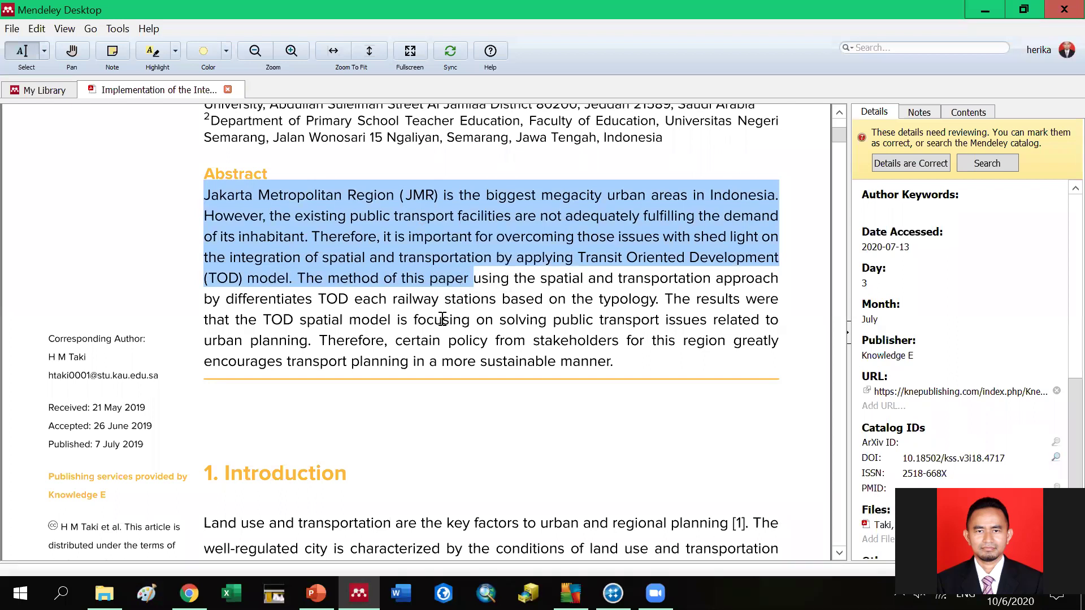
# Step: Select the Introduction's opening text from "Land use and transportation" to the line beginning "These issues include traffic"
pyautogui.scroll(-3, 442, 318)
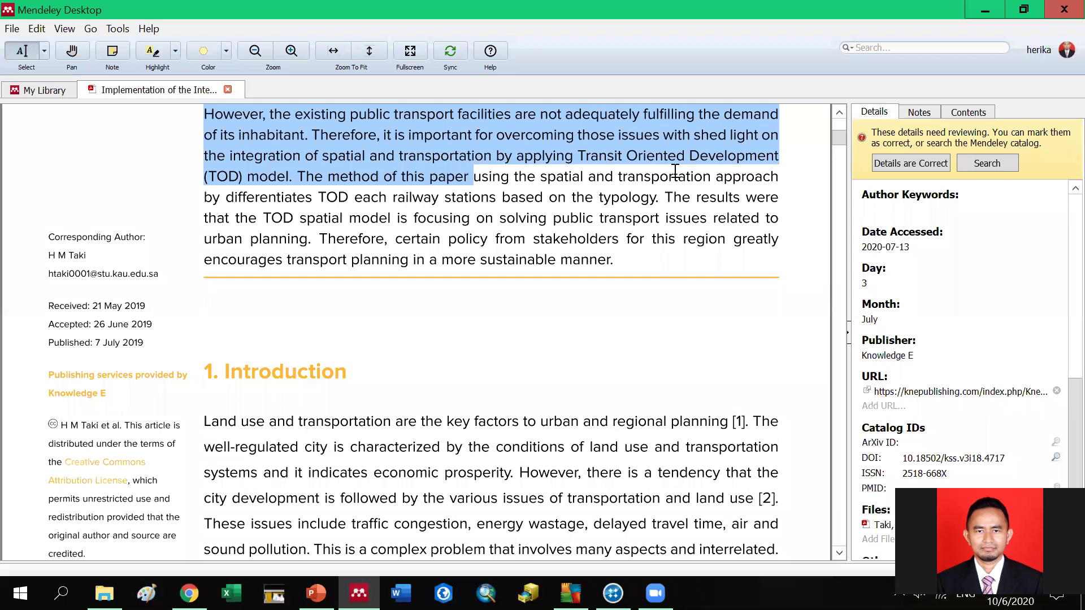
pyautogui.scroll(-2, 347, 387)
pyautogui.moveTo(204, 353); pyautogui.dragTo(213, 353)
pyautogui.moveTo(433, 450); pyautogui.dragTo(435, 455)
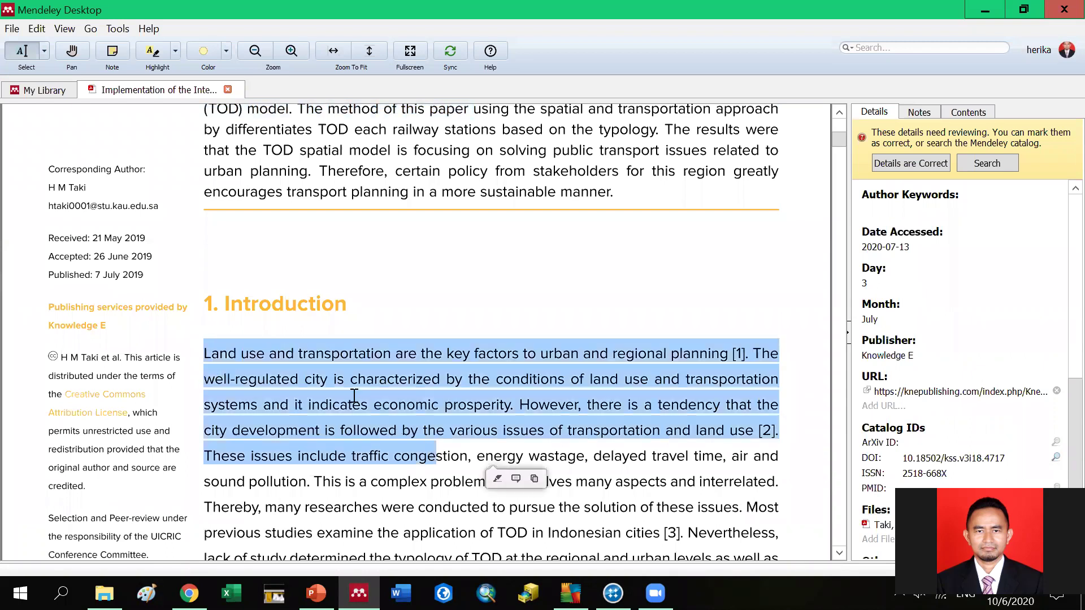
# Step: Skim the paper from the Introduction through the railway map, TOD figures and section 4.3, and return to the library list
pyautogui.scroll(-3, 441, 429)
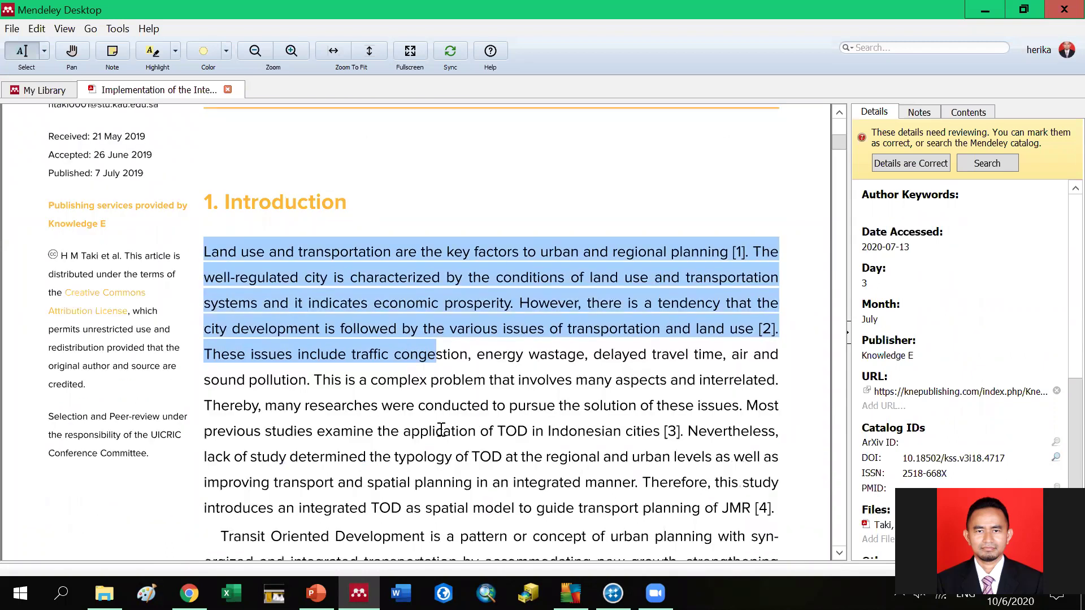
pyautogui.scroll(-10, 442, 428)
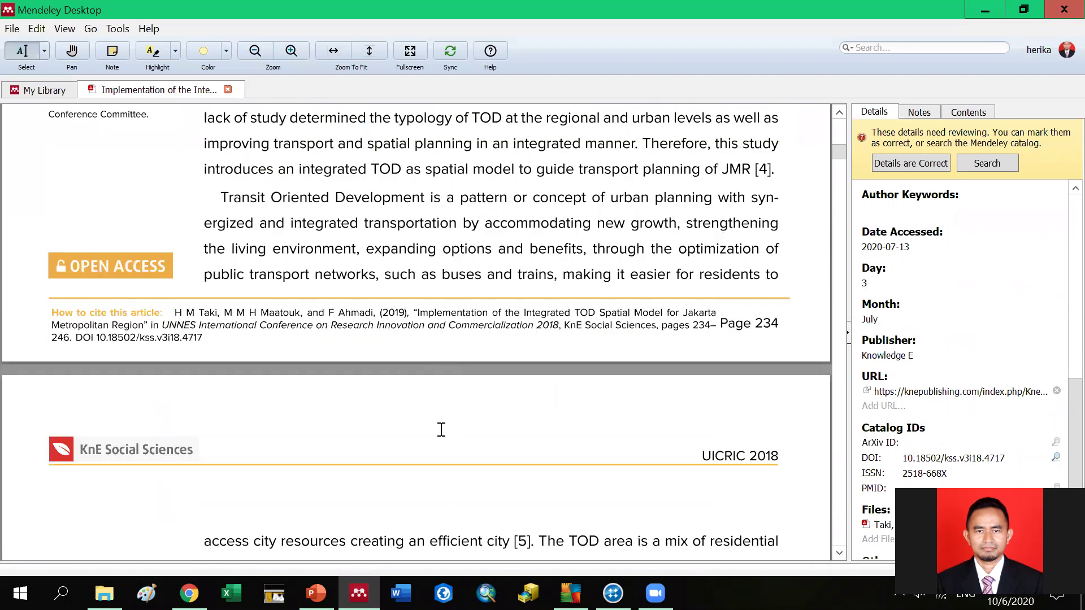
pyautogui.scroll(-20, 441, 427)
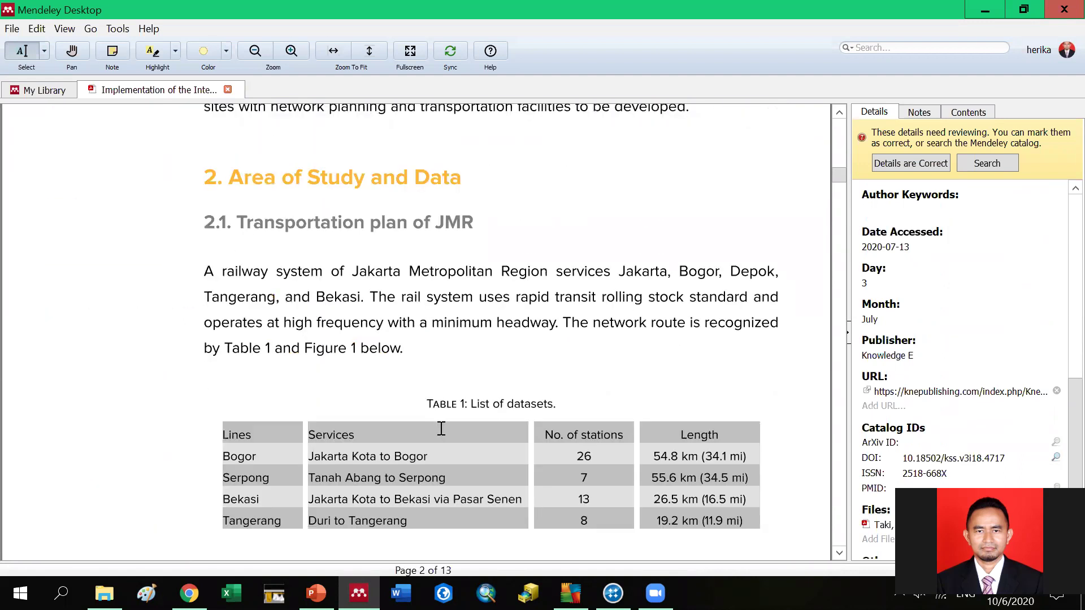
pyautogui.scroll(-20, 441, 428)
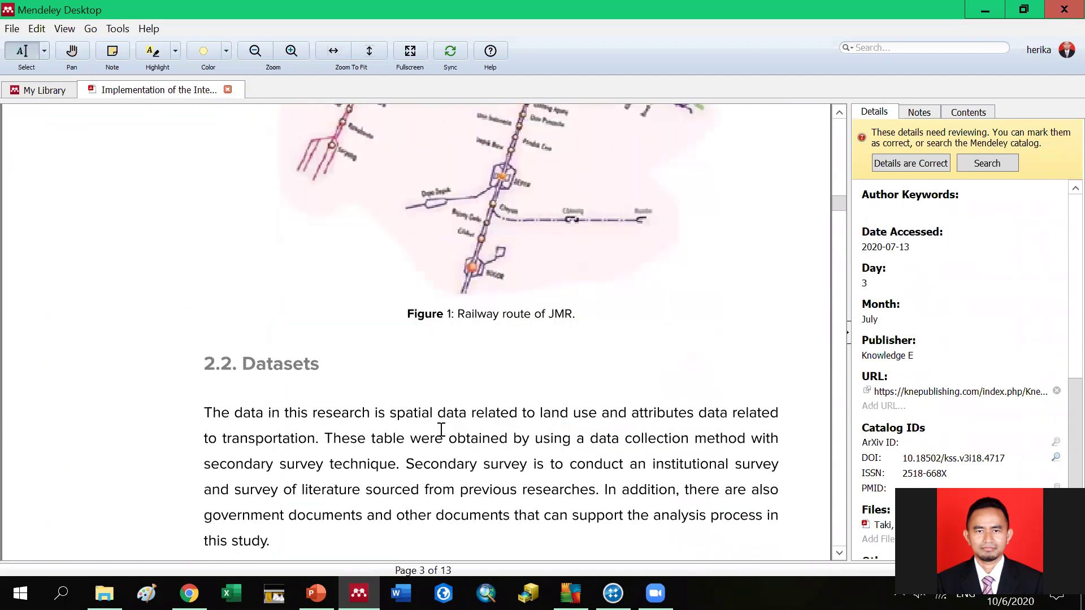
pyautogui.scroll(-20, 441, 430)
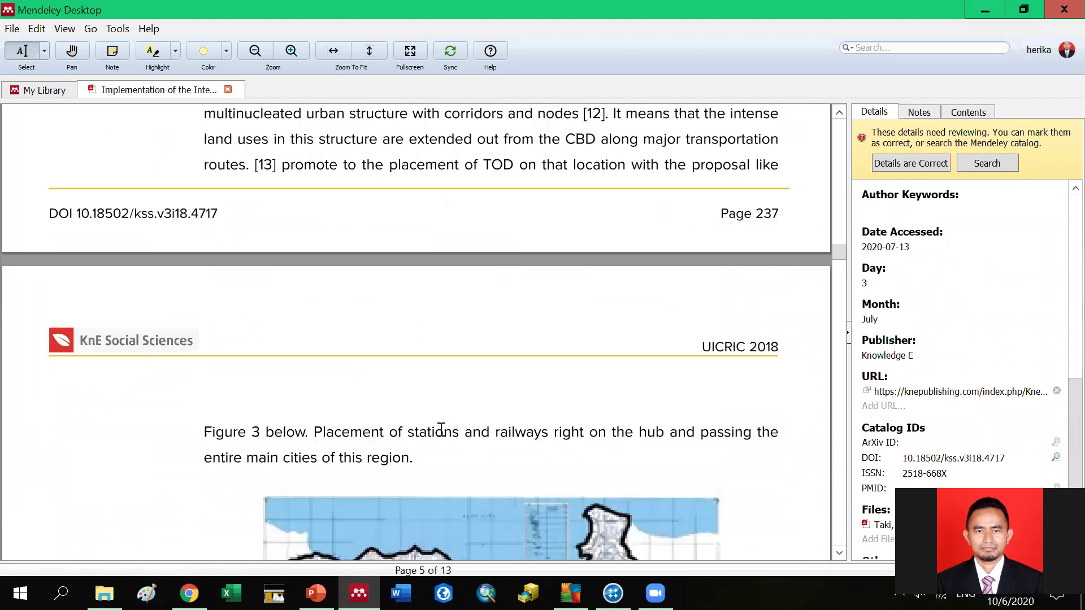
pyautogui.scroll(-20, 441, 429)
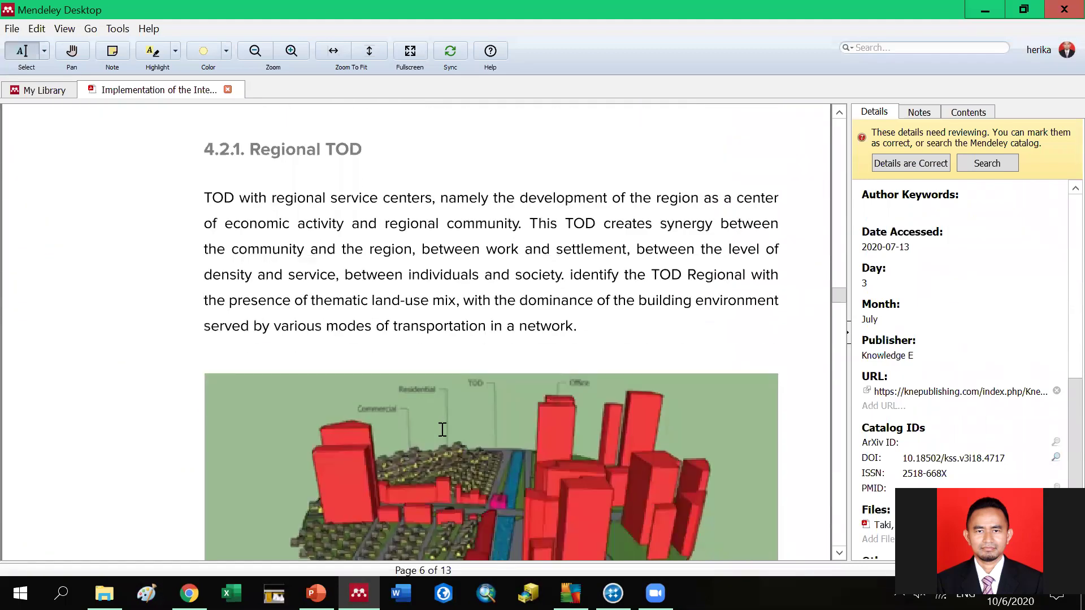
pyautogui.scroll(-20, 442, 429)
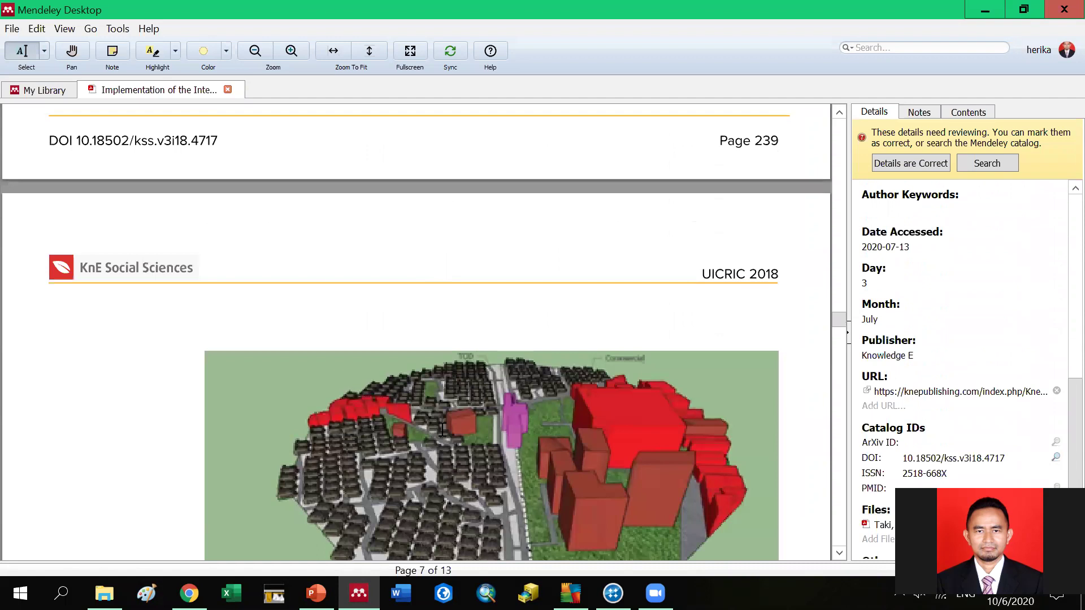
pyautogui.scroll(-20, 442, 431)
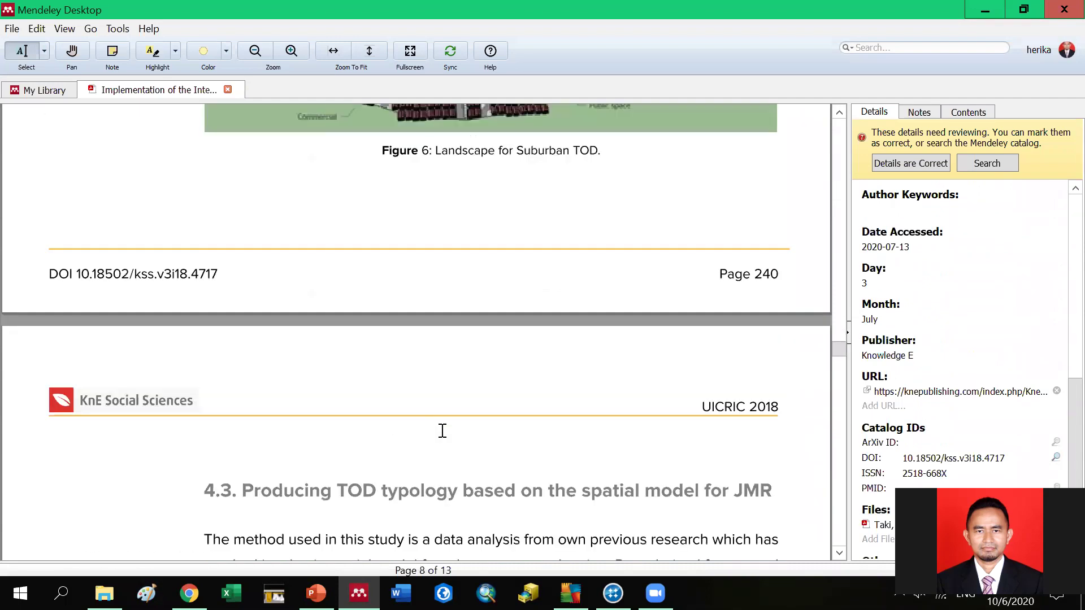
pyautogui.scroll(-10, 443, 430)
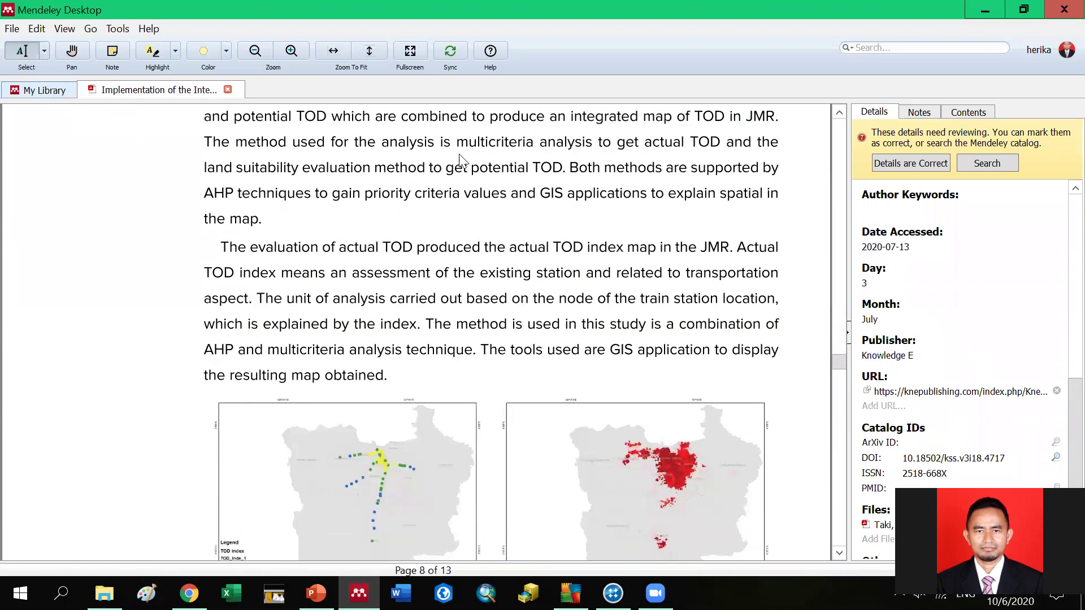
pyautogui.click(44, 91)
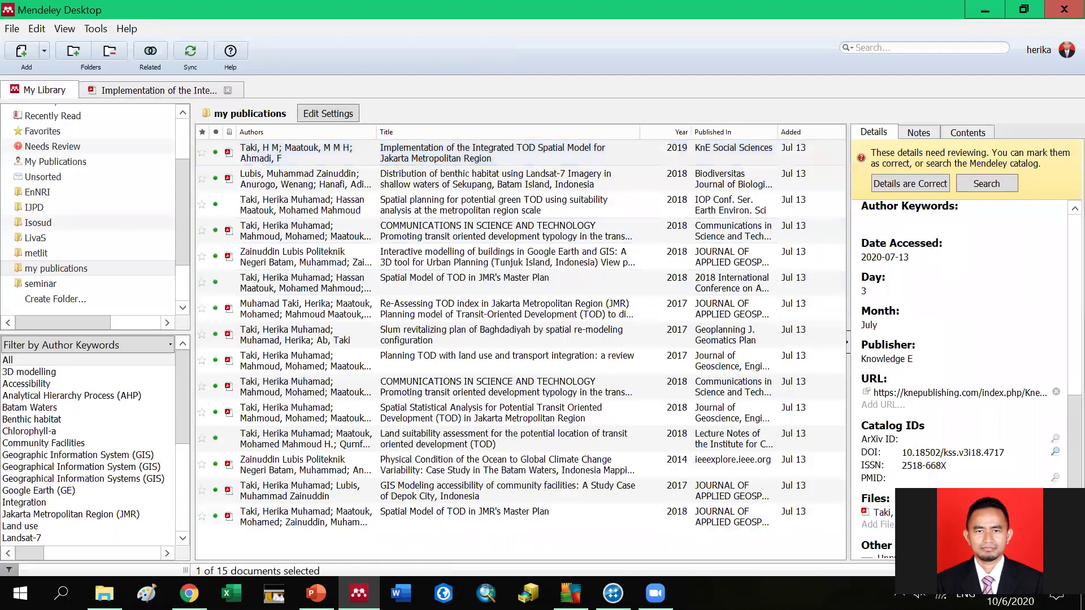
# Step: Switch to the PowerPoint presentation and review slides 20 to 22, from managing reference groups to "Document details lookup"
pyautogui.click(316, 594)
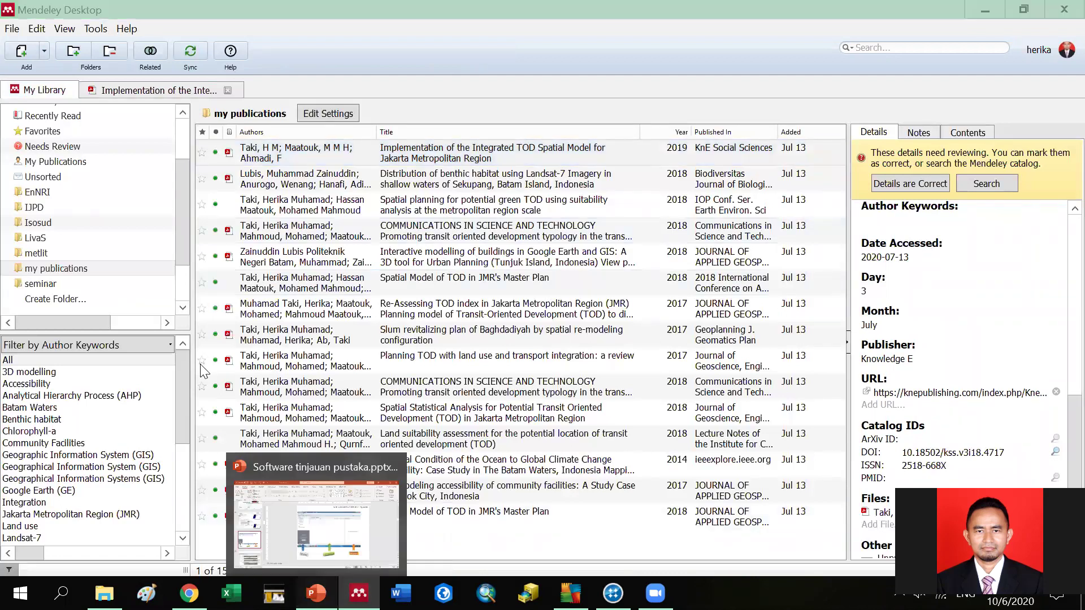
pyautogui.scroll(-8, 107, 394)
pyautogui.scroll(2, 114, 274)
pyautogui.click(122, 324)
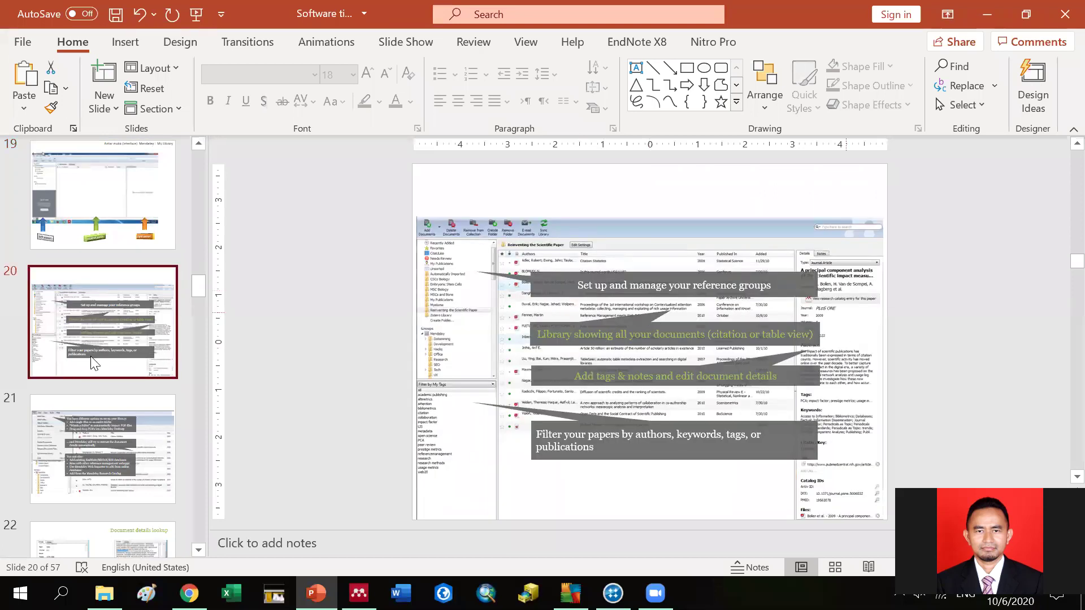
pyautogui.scroll(-2, 94, 362)
pyautogui.scroll(-1, 473, 305)
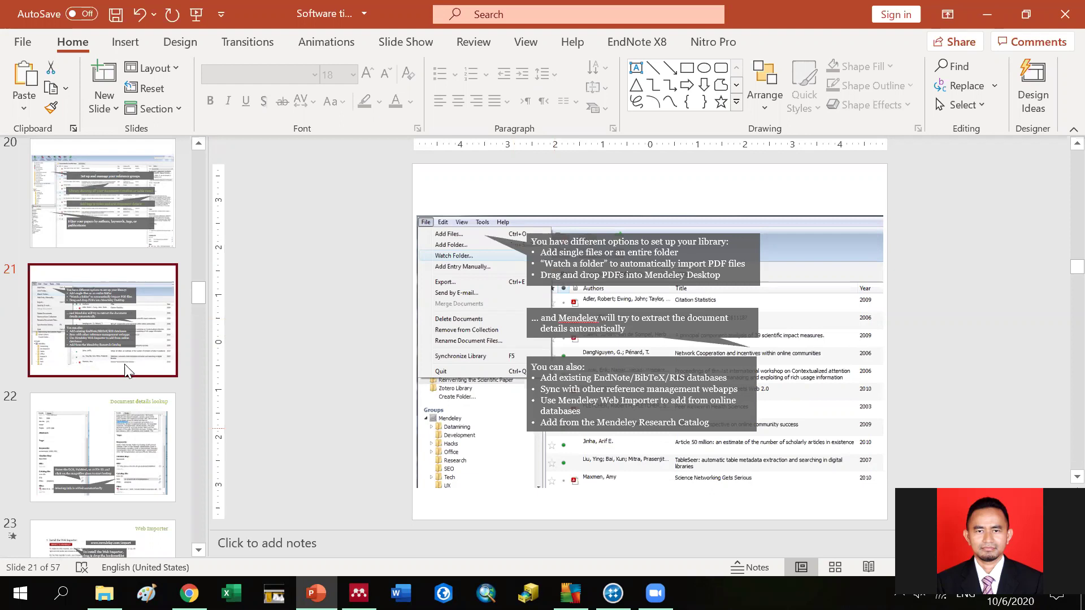
pyautogui.scroll(-1, 131, 366)
pyautogui.click(139, 363)
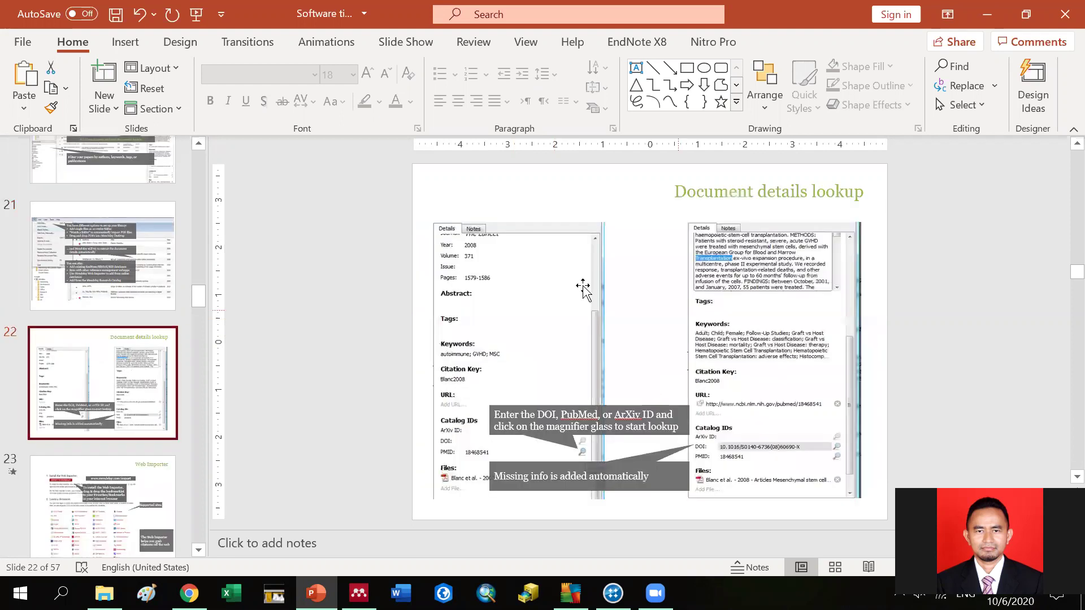
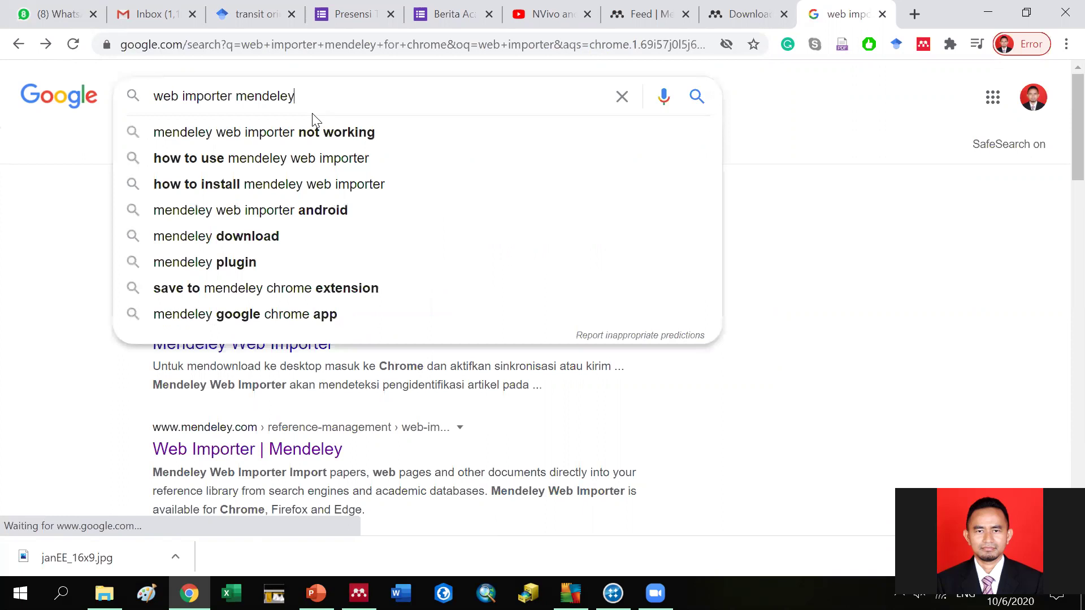
# Step: Search Google for "web importer mendeley" and open the Web Importer page on mendeley.com
pyautogui.press('Return')
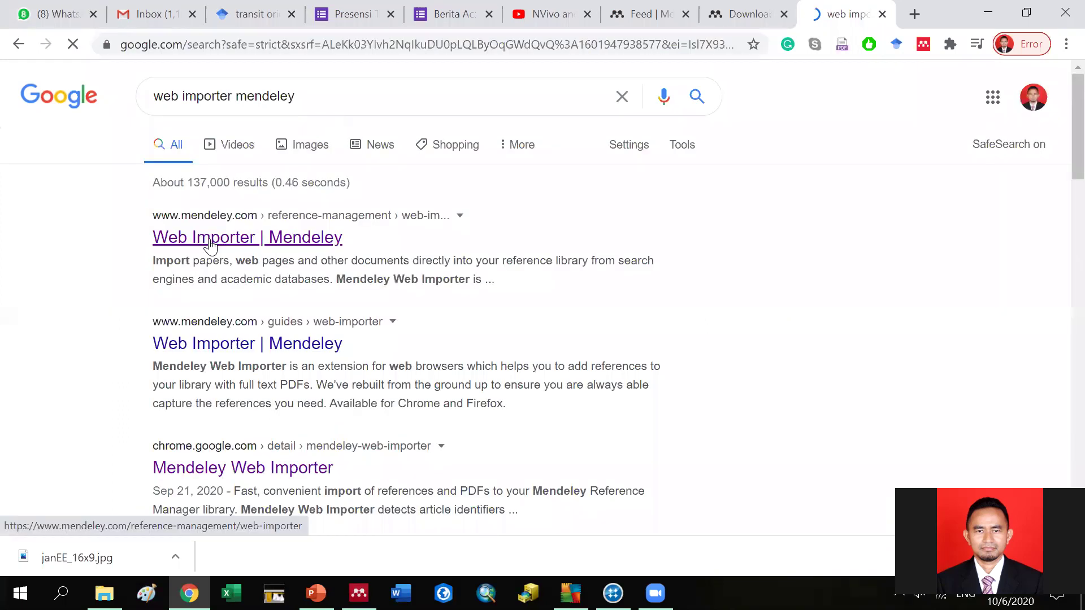
pyautogui.click(210, 243)
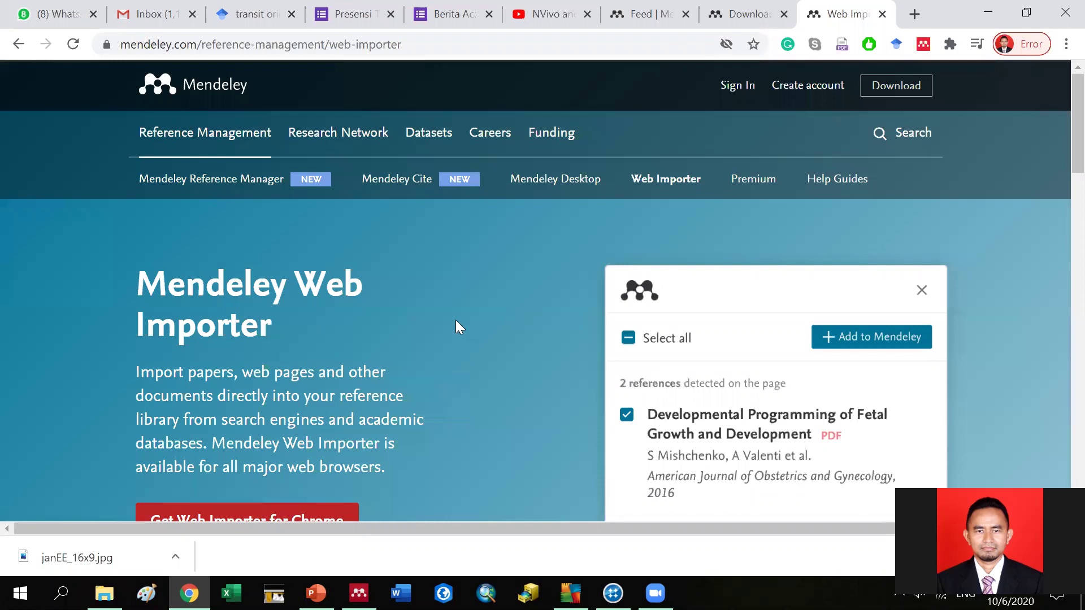
# Step: Examine the Web Importer page, including the Chrome download option, the feature descriptions and the Mendeley download section
pyautogui.scroll(-3, 459, 326)
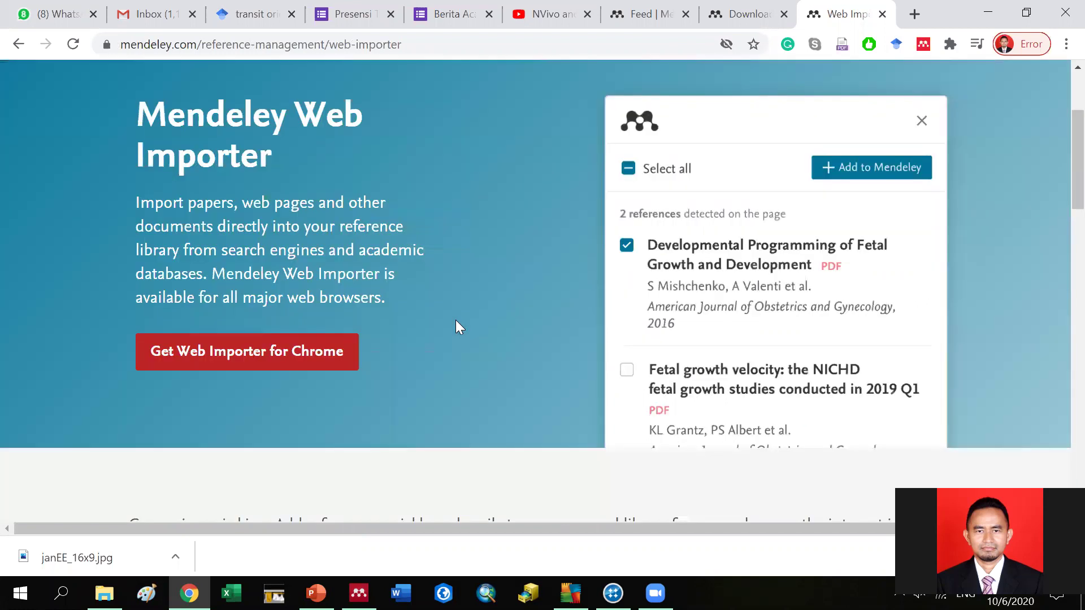
pyautogui.scroll(-2, 346, 285)
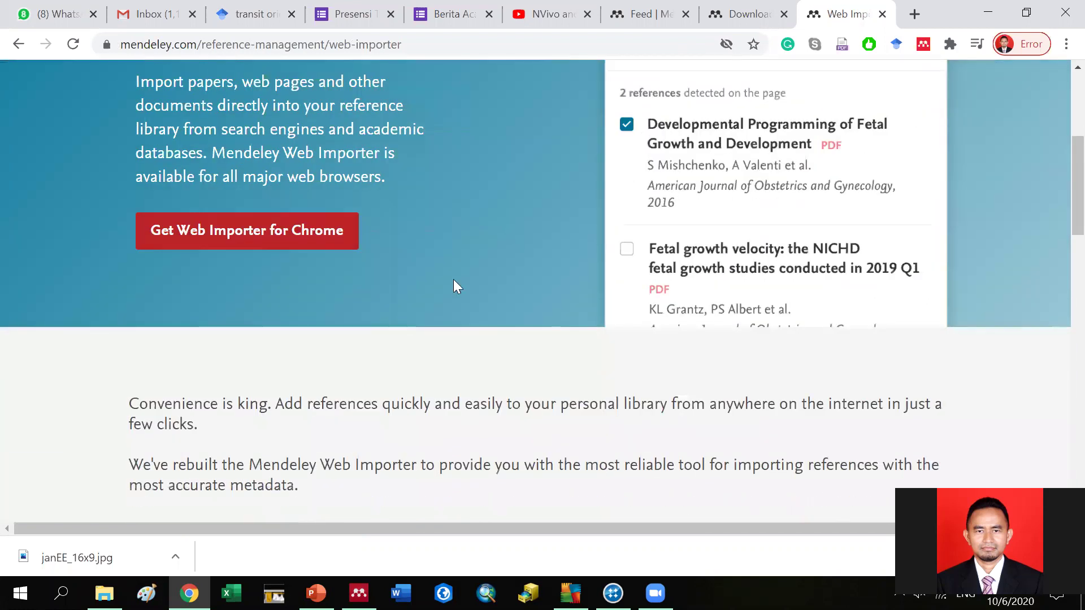
pyautogui.scroll(2, 456, 287)
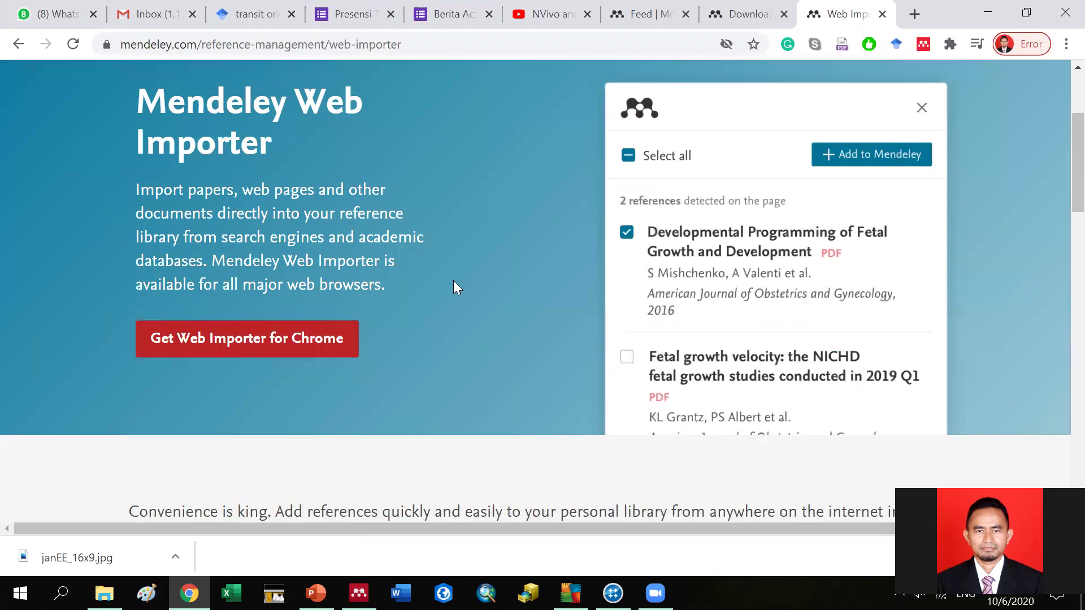
pyautogui.scroll(-10, 787, 444)
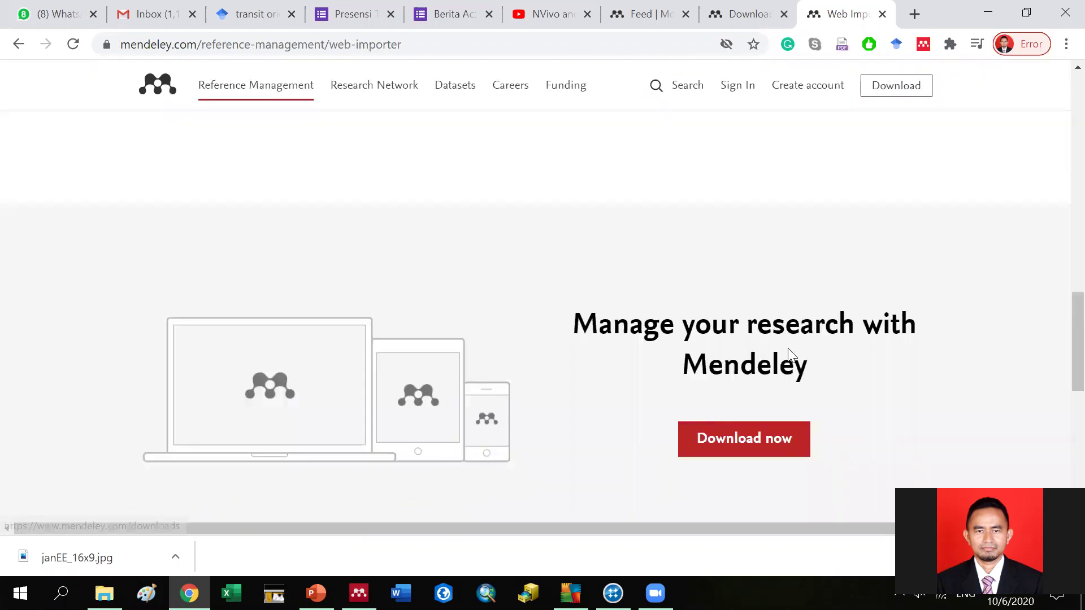
pyautogui.scroll(-3, 741, 283)
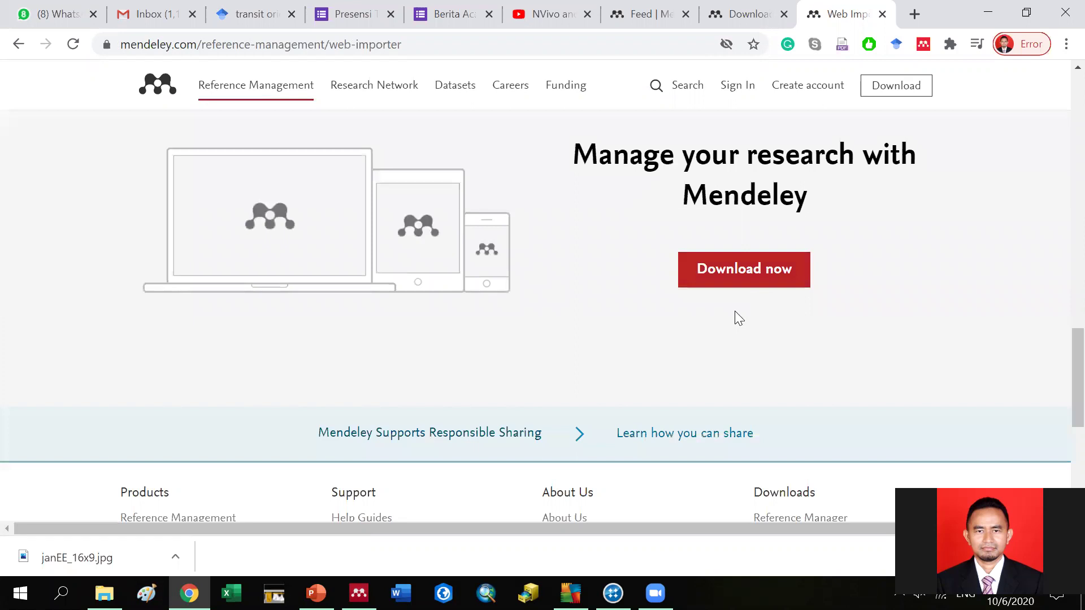
pyautogui.scroll(-4, 736, 312)
pyautogui.scroll(15, 735, 312)
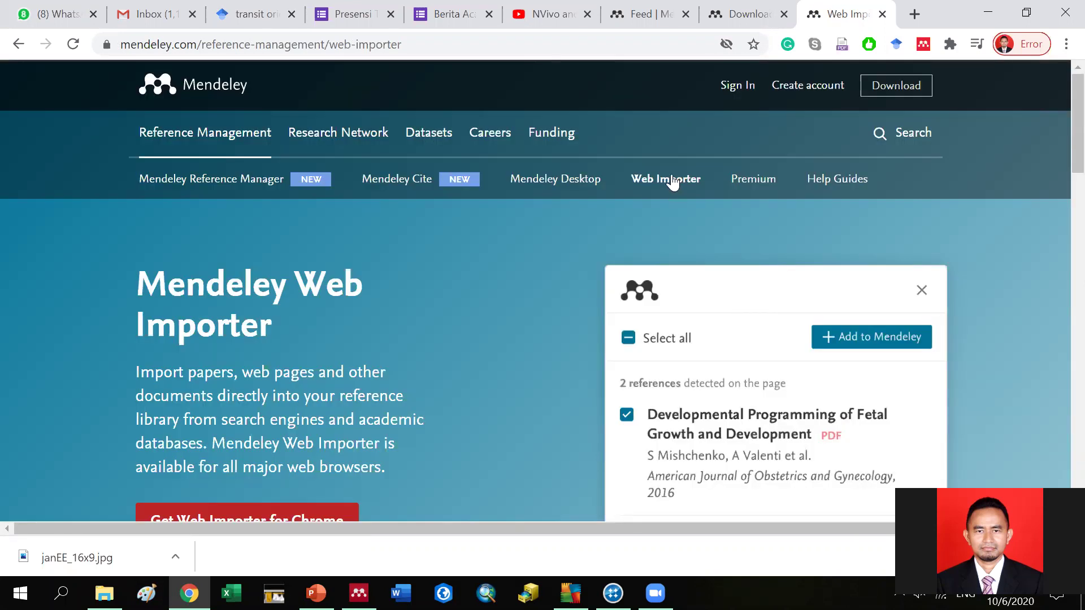
pyautogui.click(672, 181)
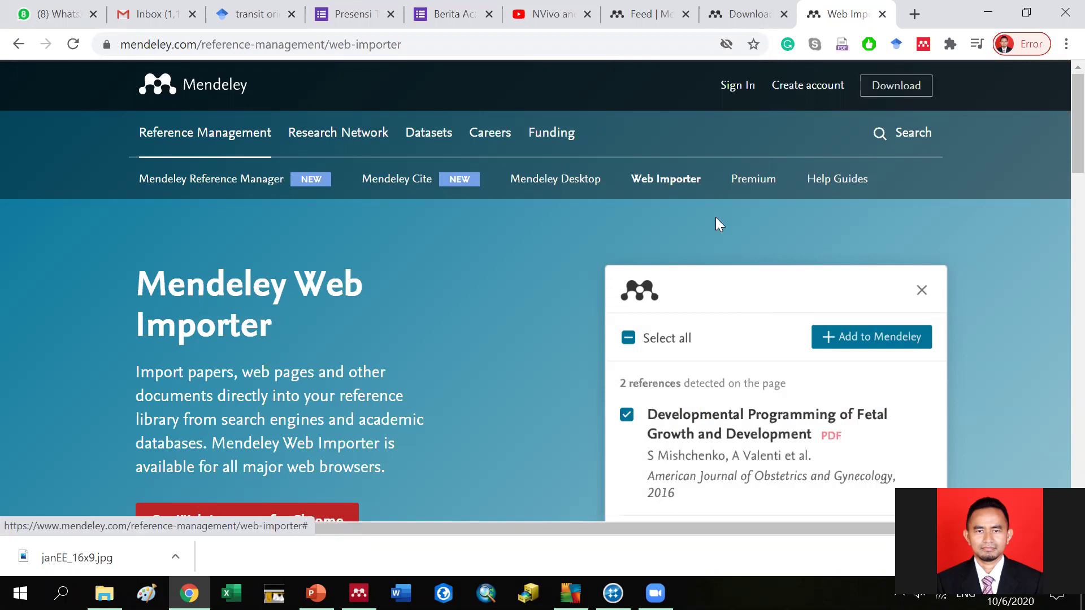
pyautogui.scroll(-5, 692, 190)
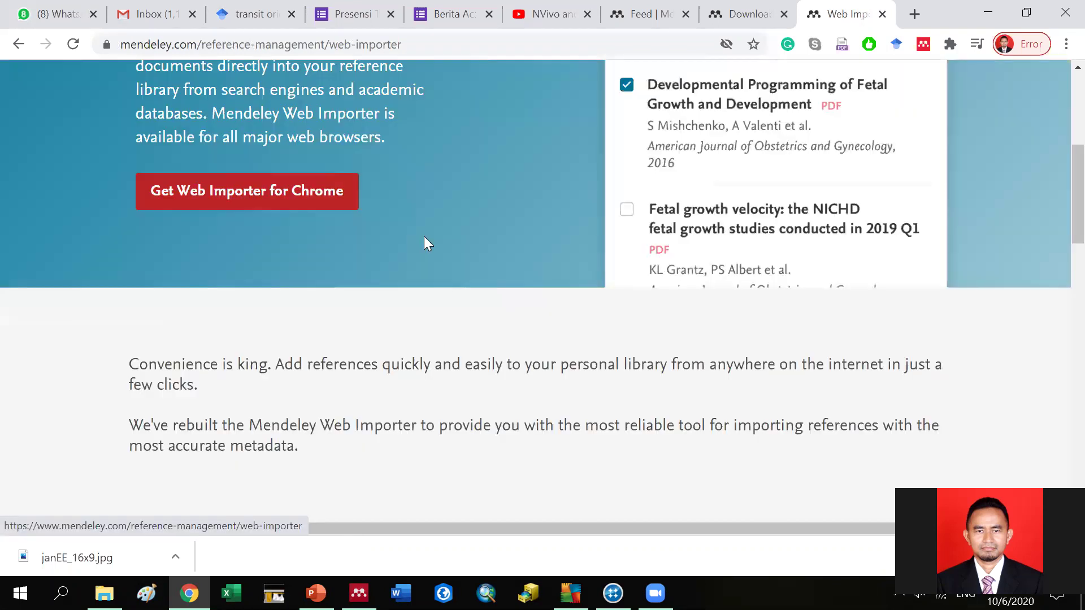
pyautogui.scroll(-1, 328, 195)
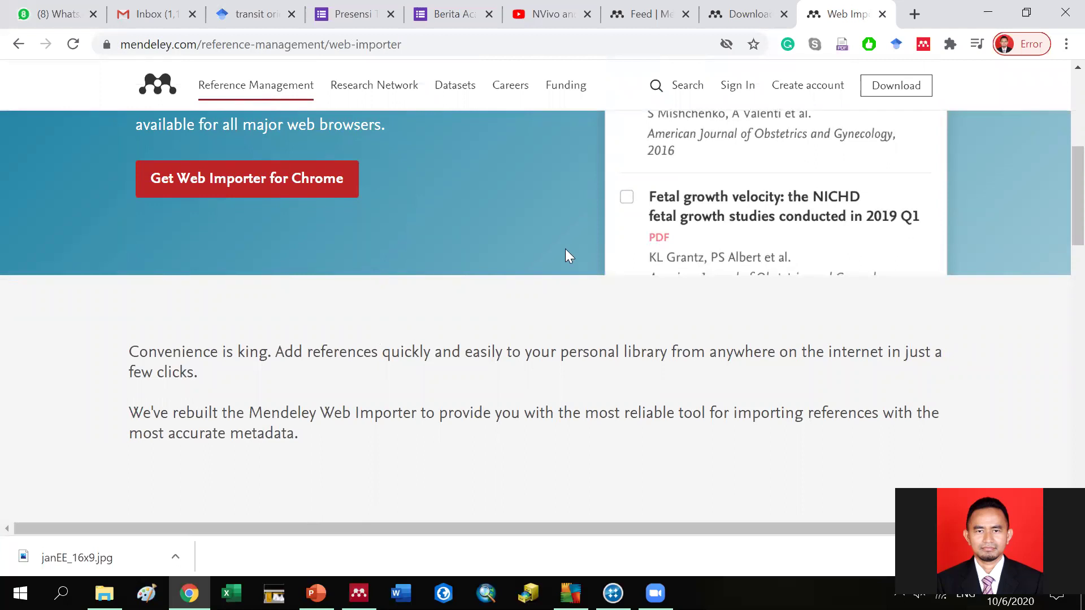
pyautogui.scroll(-4, 532, 244)
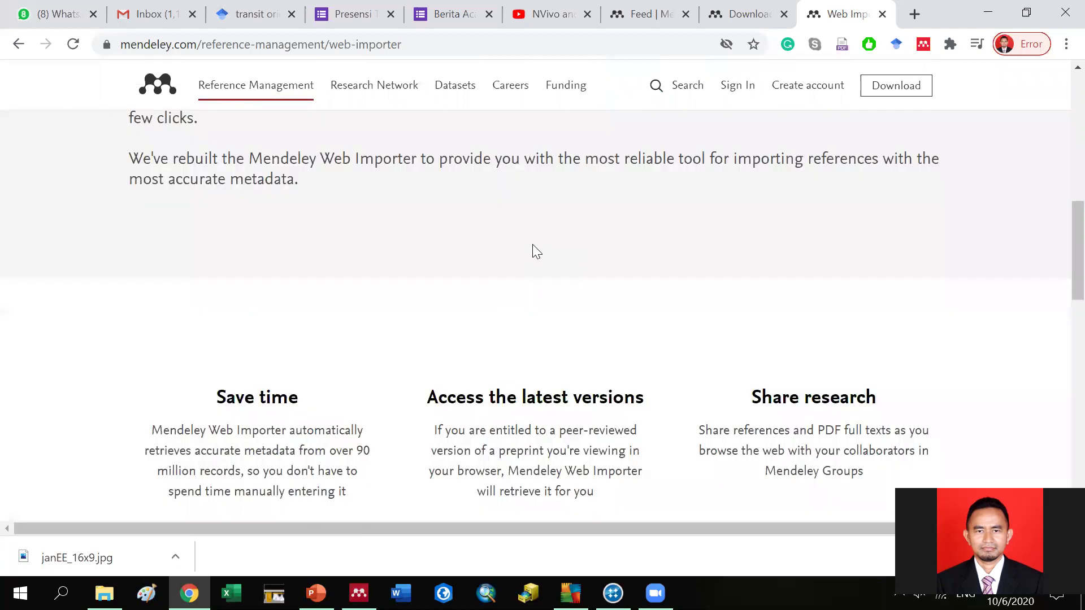
pyautogui.scroll(3, 532, 243)
pyautogui.scroll(6, 537, 240)
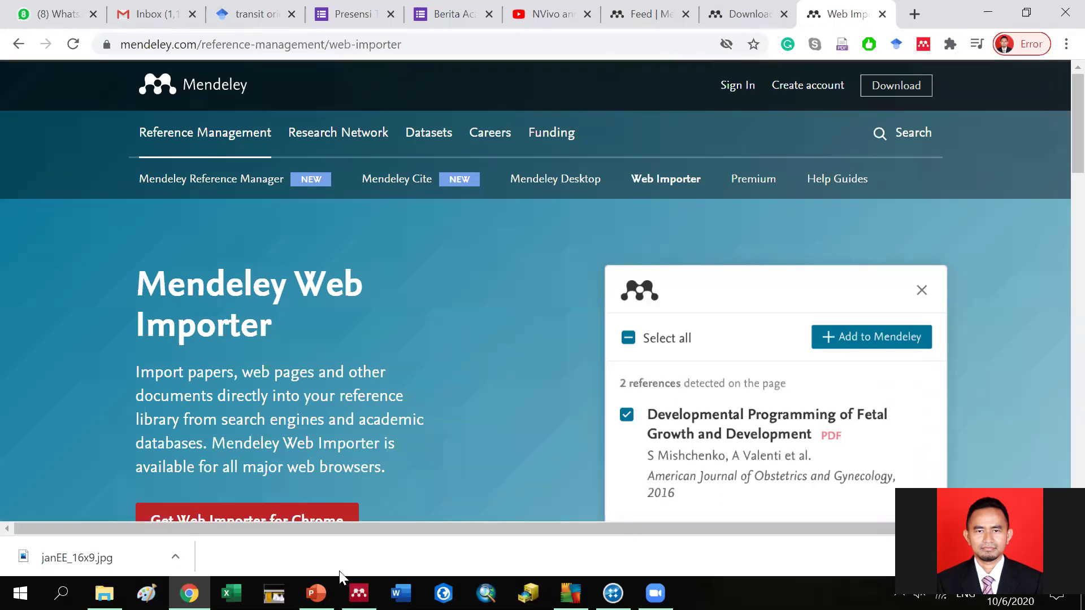
# Step: Switch to Mendeley Desktop and view the my publications folder in the library
pyautogui.click(317, 593)
pyautogui.click(105, 420)
pyautogui.moveTo(316, 593)
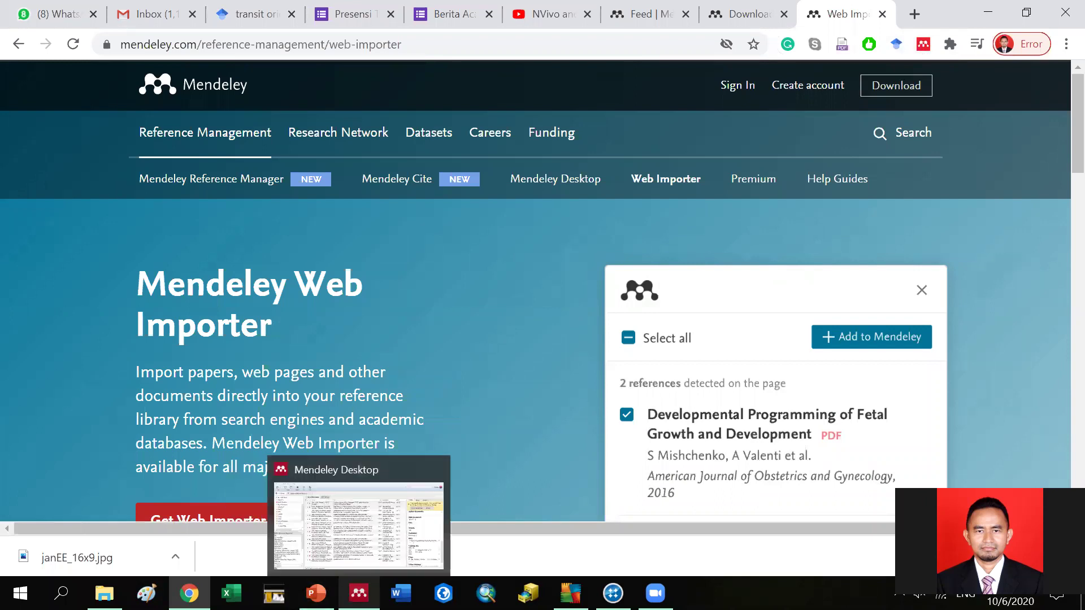
pyautogui.click(359, 593)
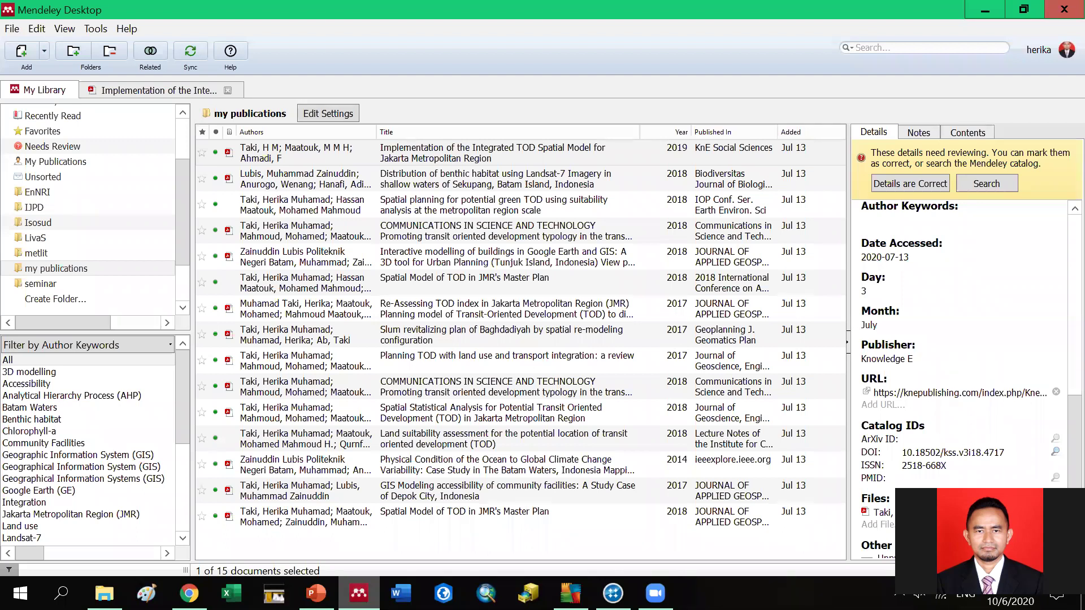
pyautogui.moveTo(190, 593)
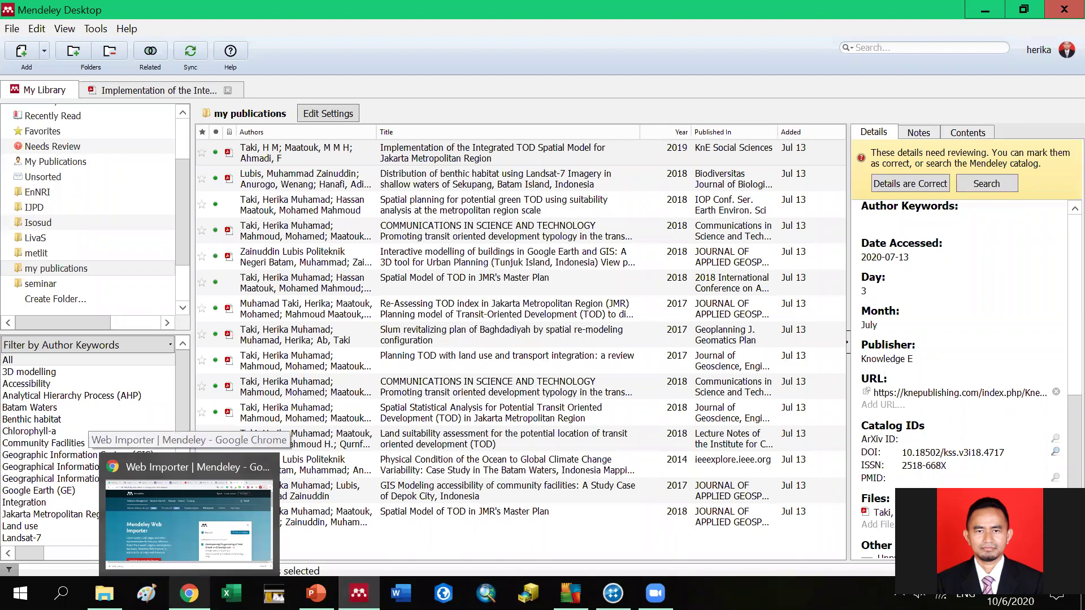
pyautogui.moveTo(358, 594)
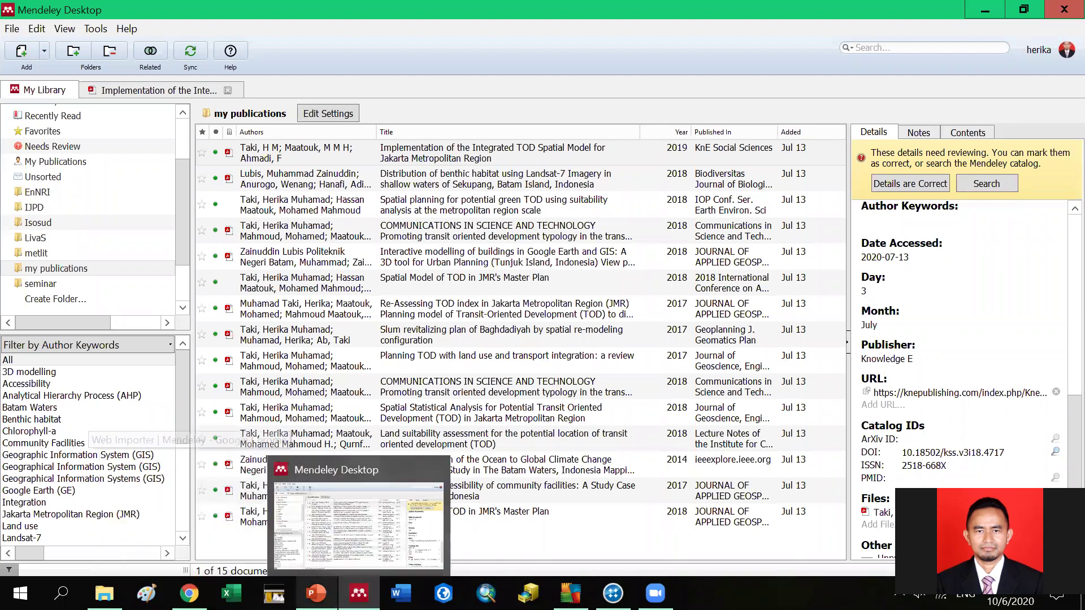
# Step: Switch to the Chrome window with the Web Importer page and show the Mendeley Web Importer extension's options
pyautogui.click(316, 594)
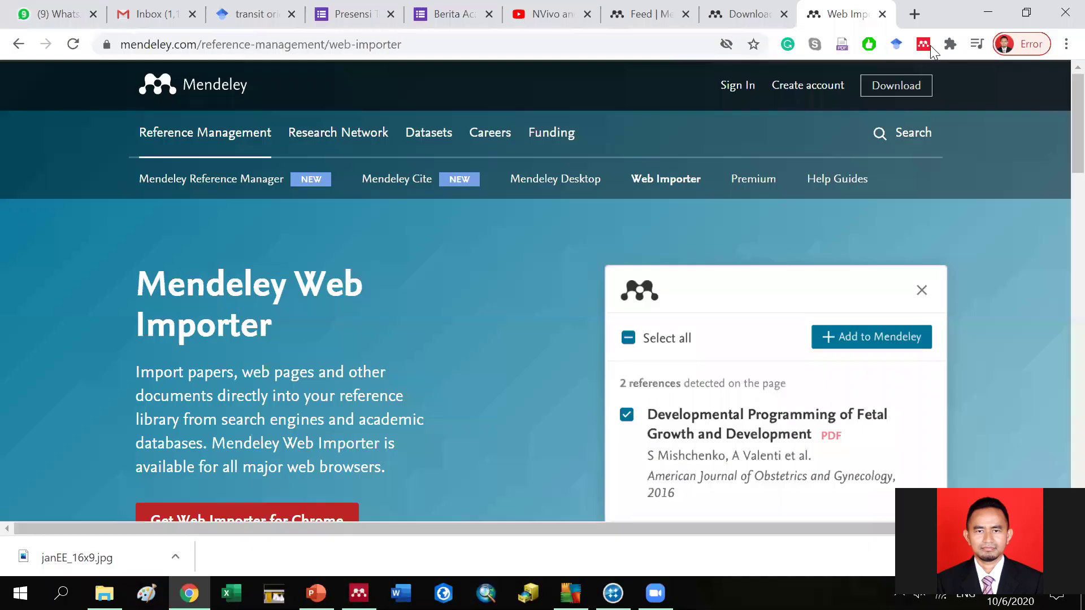
pyautogui.rightClick(930, 45)
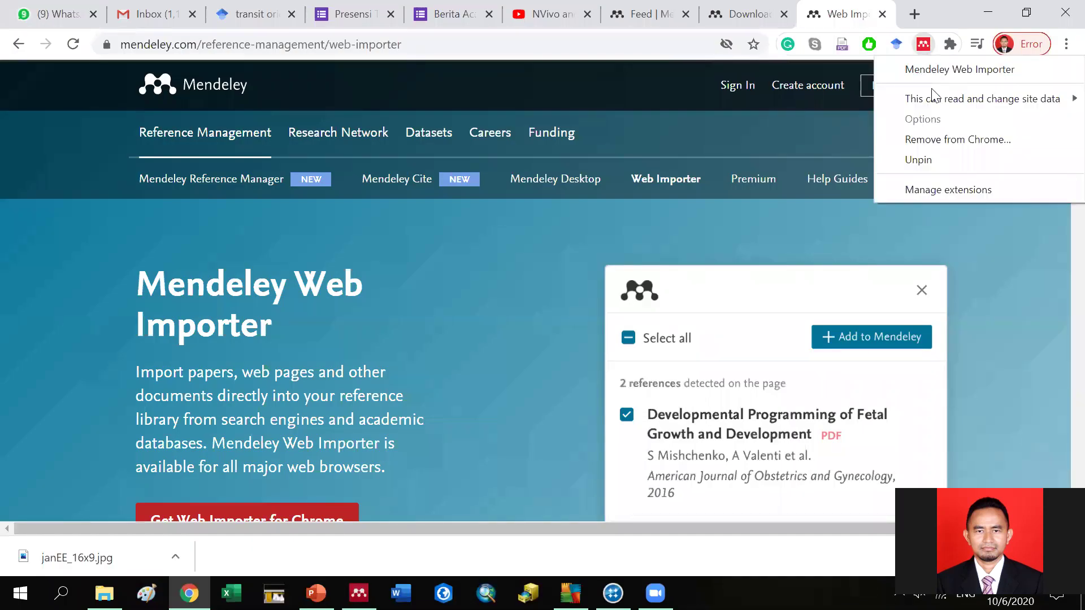
pyautogui.moveTo(933, 101)
pyautogui.click(190, 593)
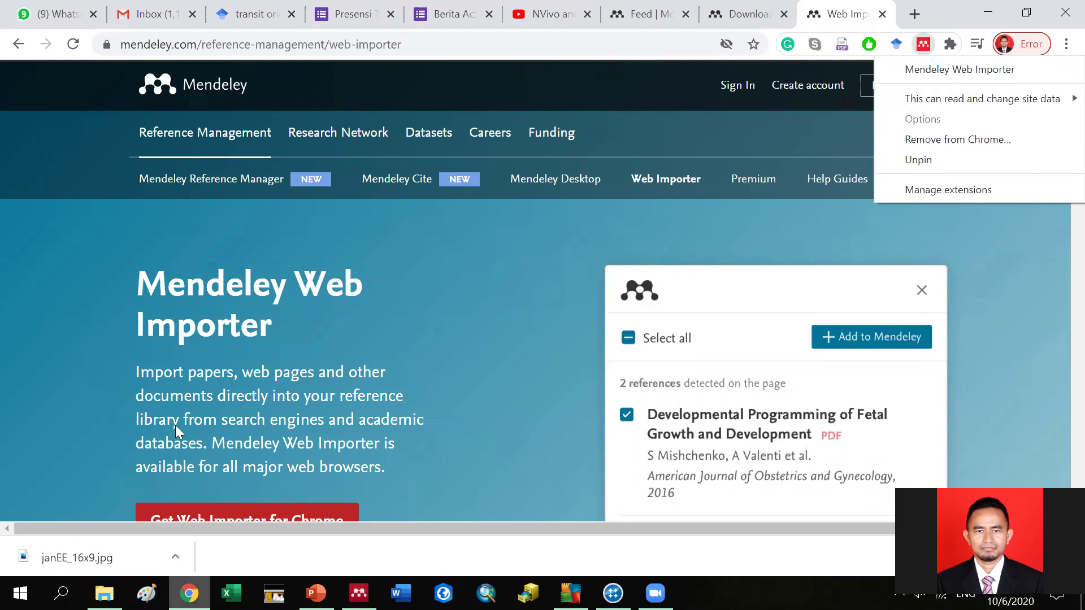
# Step: Switch to PowerPoint and review the slides on using the Web Importer and installing the MS Word plugin
pyautogui.scroll(-3, 97, 403)
pyautogui.click(112, 348)
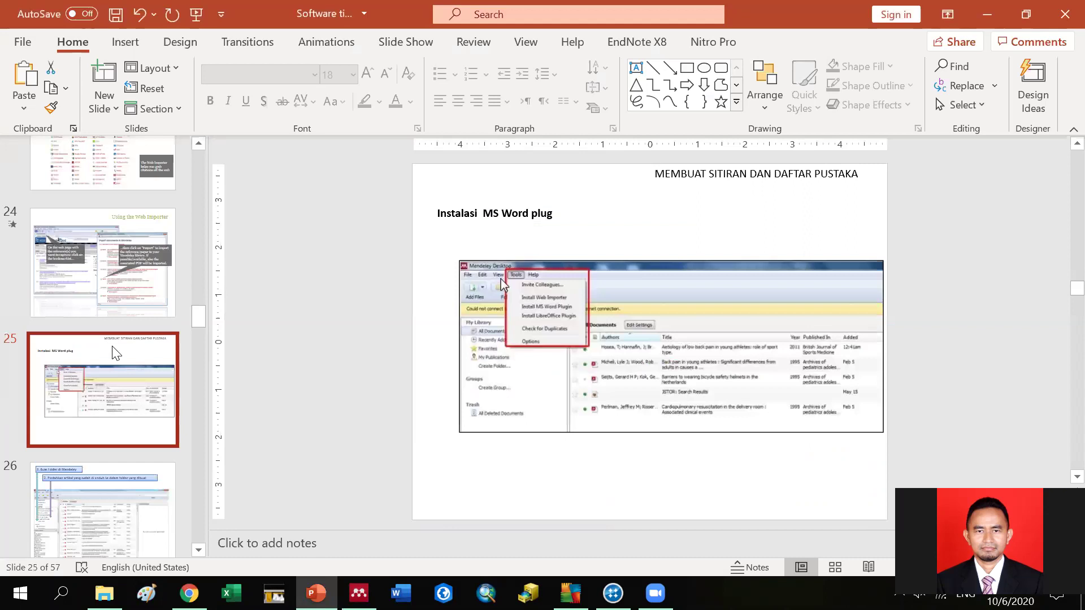
pyautogui.click(122, 292)
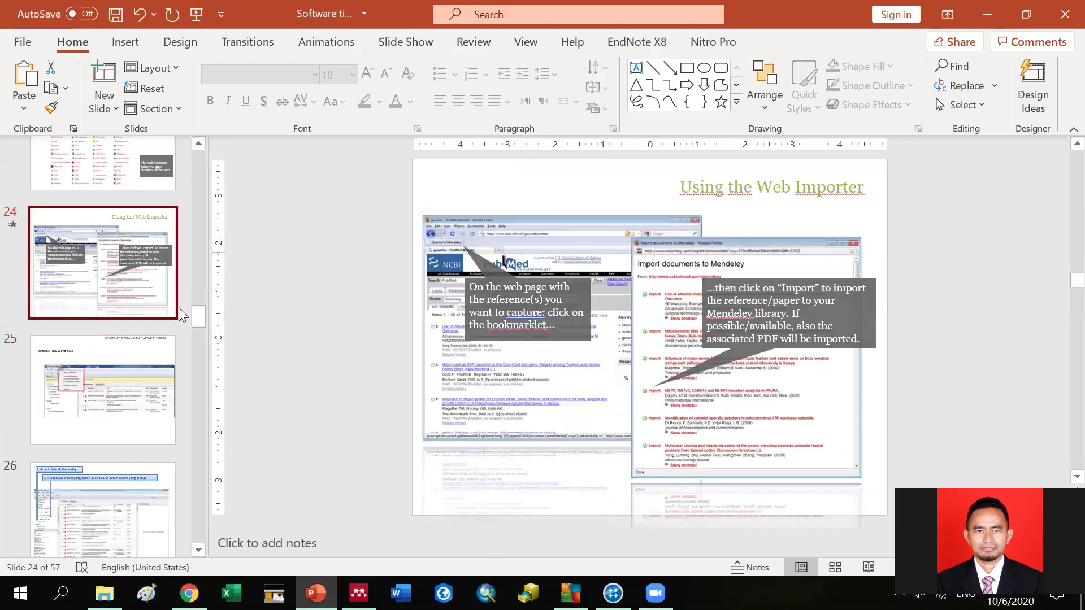
pyautogui.scroll(-1, 253, 373)
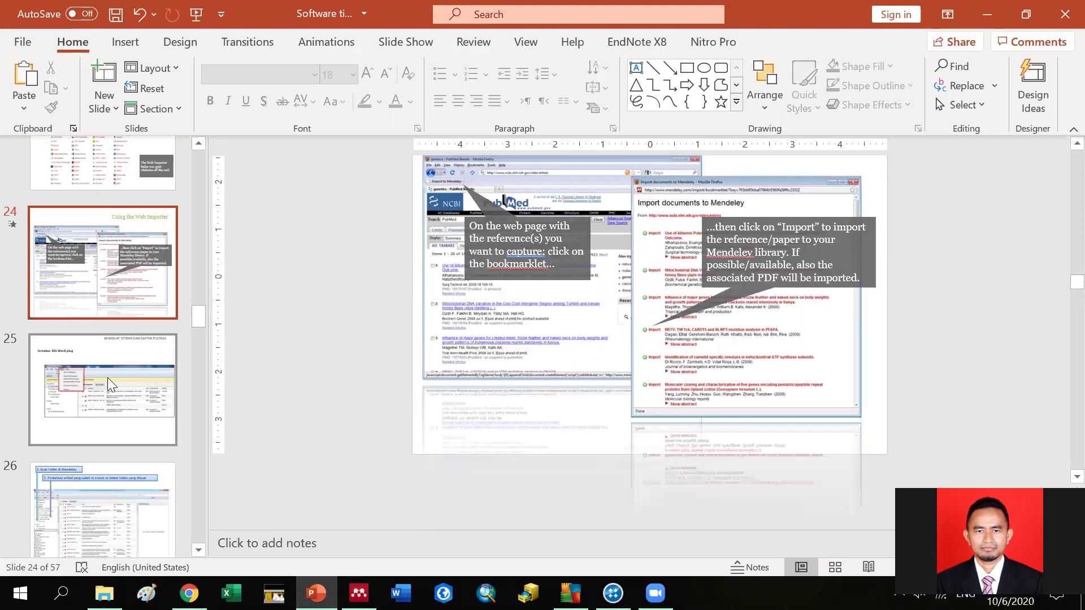
pyautogui.scroll(-3, 108, 378)
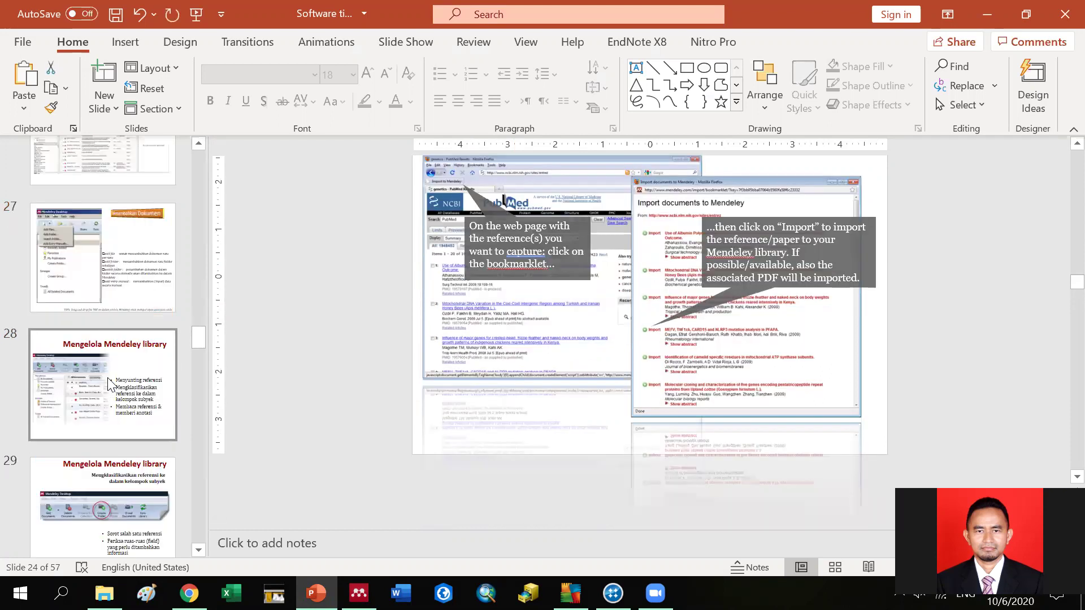
pyautogui.scroll(3, 113, 378)
pyautogui.scroll(1, 123, 380)
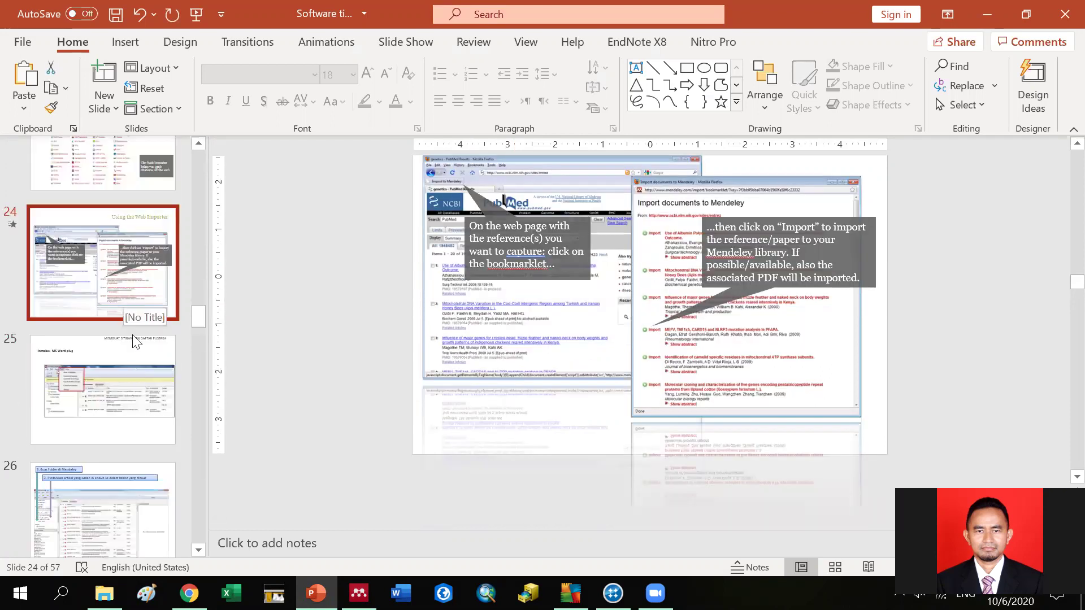
pyautogui.click(123, 380)
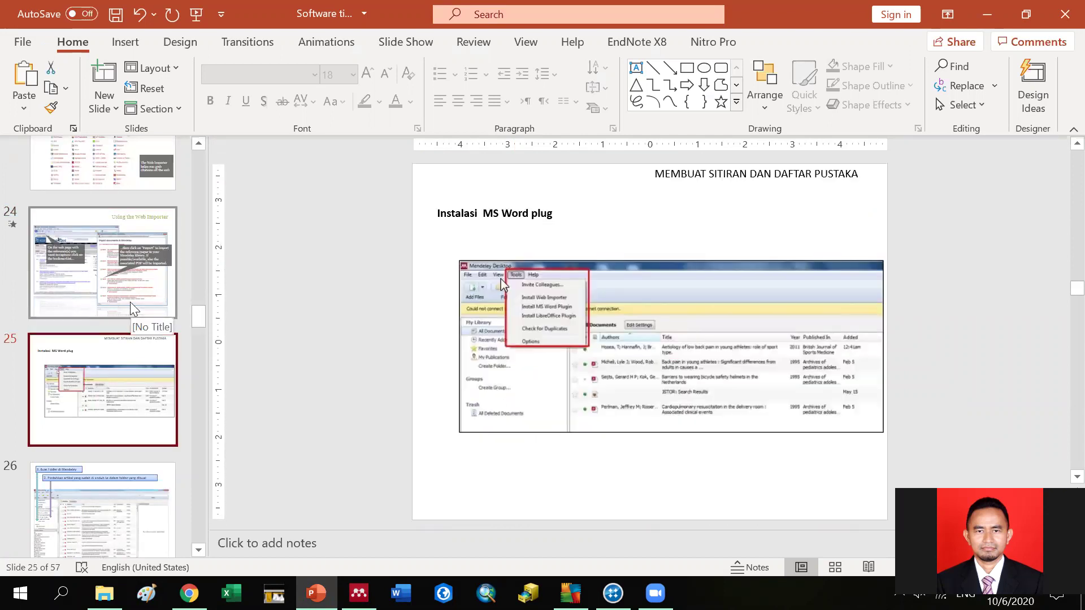
pyautogui.press('pageup')
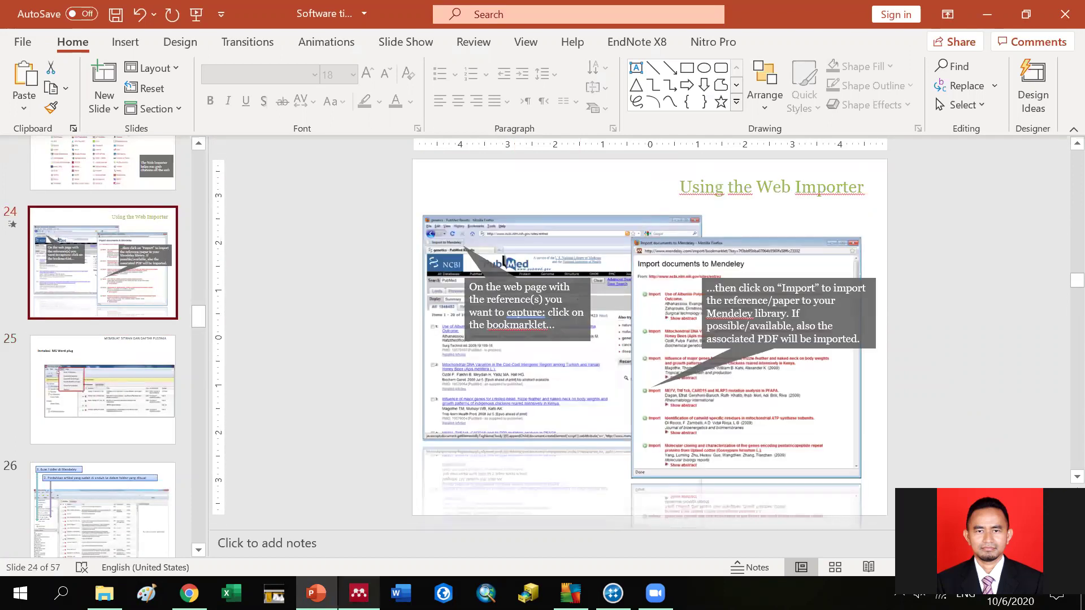
# Step: Switch to Chrome, search for "google scholar" in a new tab and open the Google Scholar site
pyautogui.moveTo(316, 593)
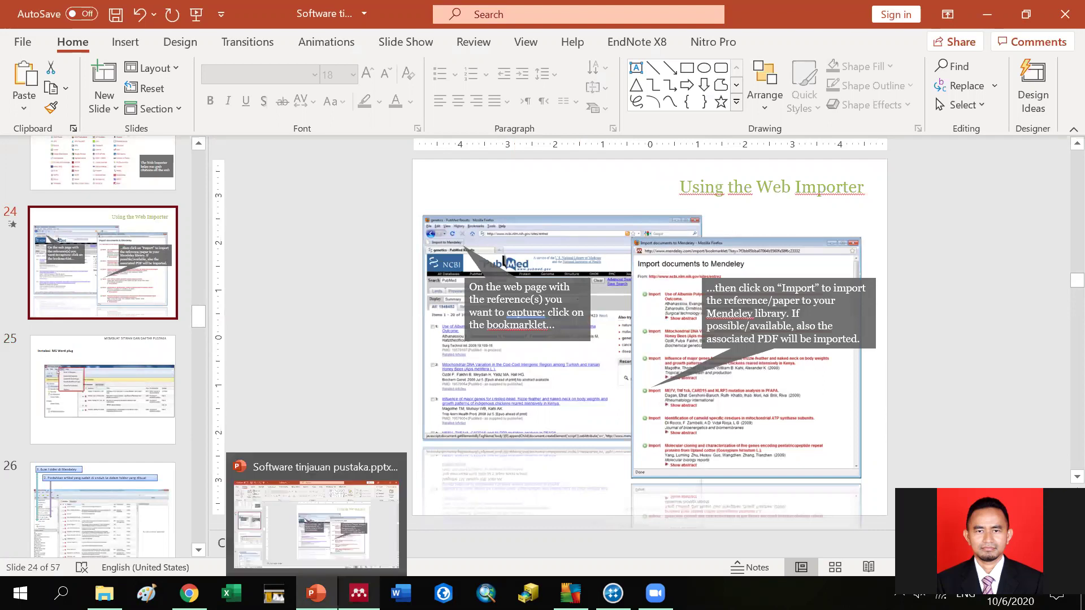
pyautogui.moveTo(359, 593)
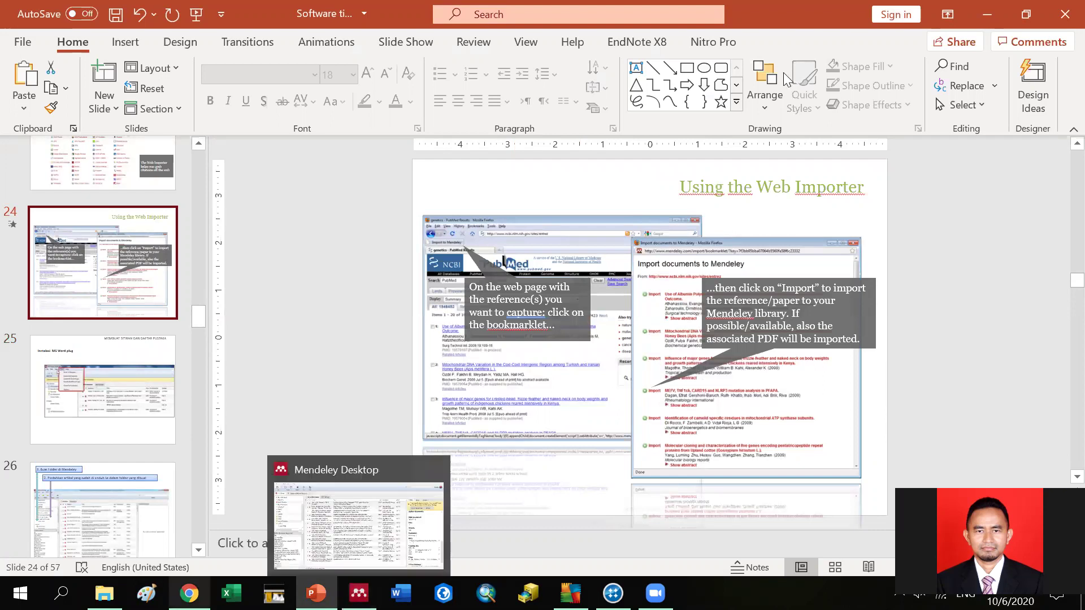
pyautogui.click(190, 593)
pyautogui.hotkey('ctrl', 't')
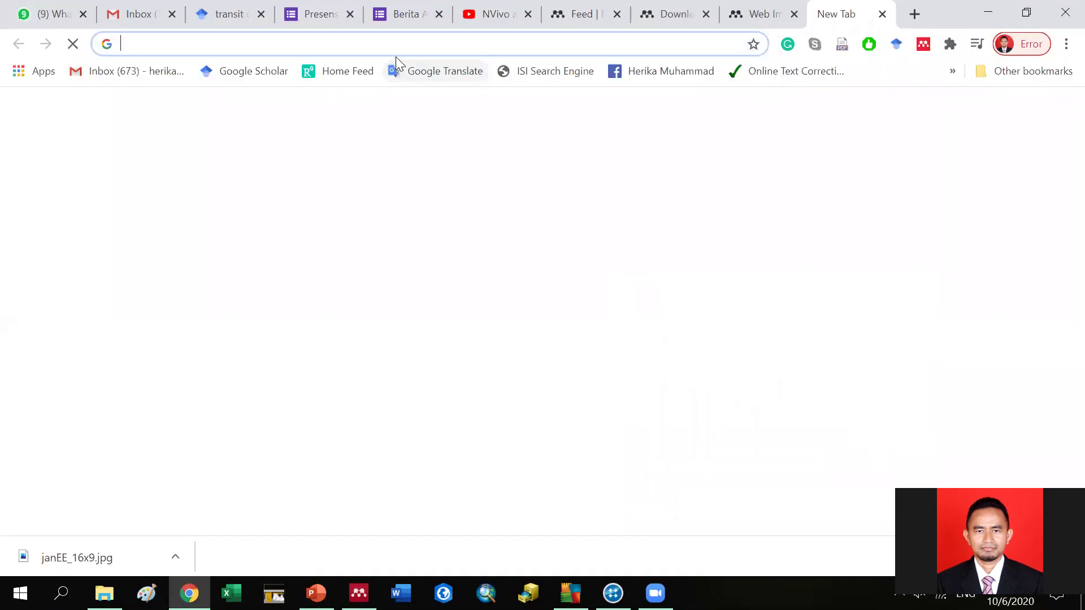
pyautogui.write('go')
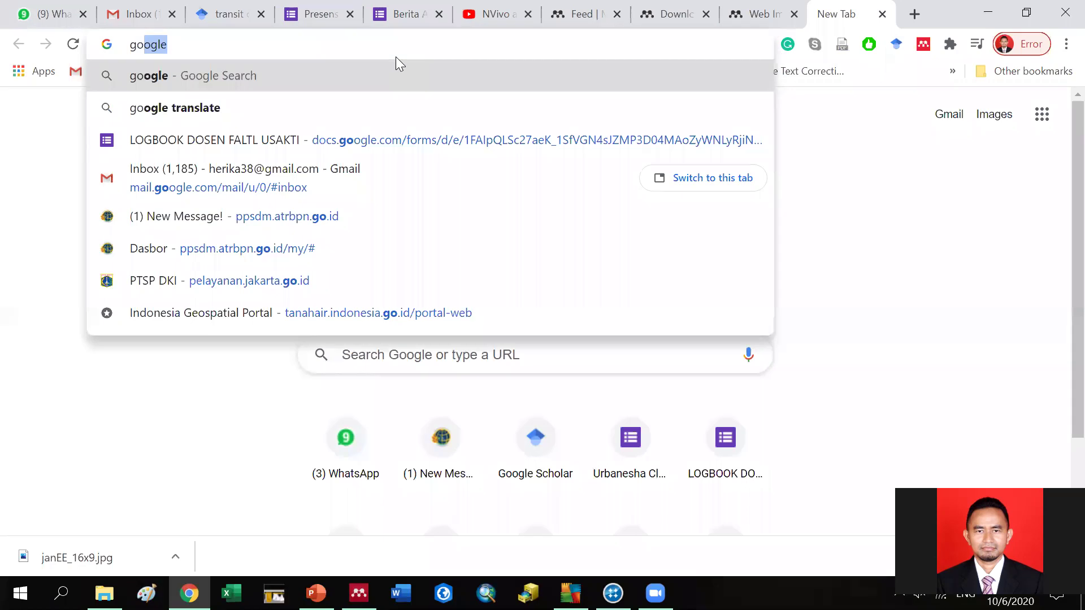
pyautogui.write('ogle')
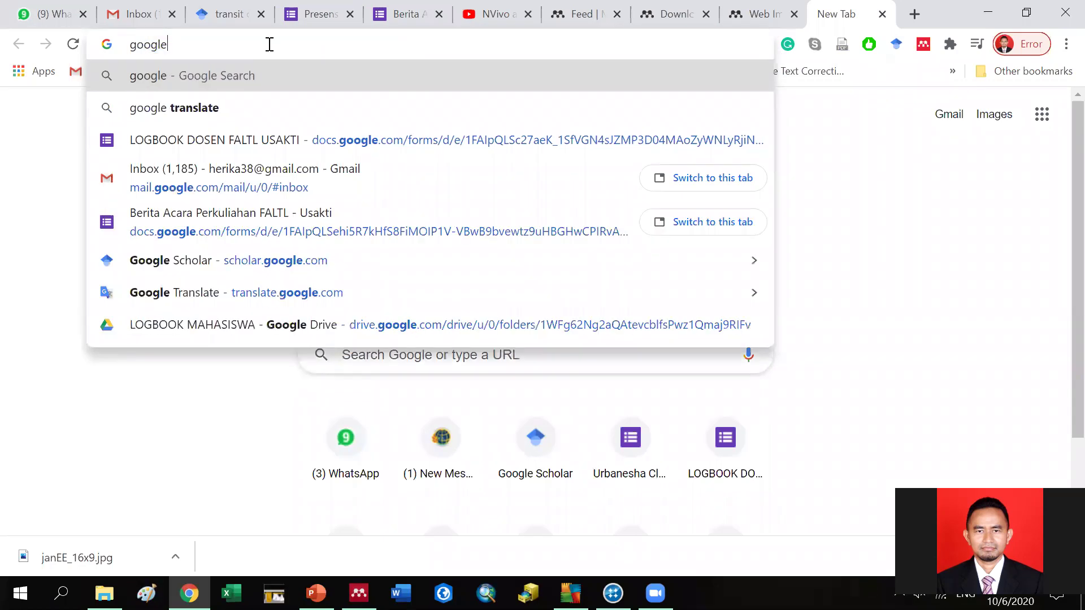
pyautogui.write(' s')
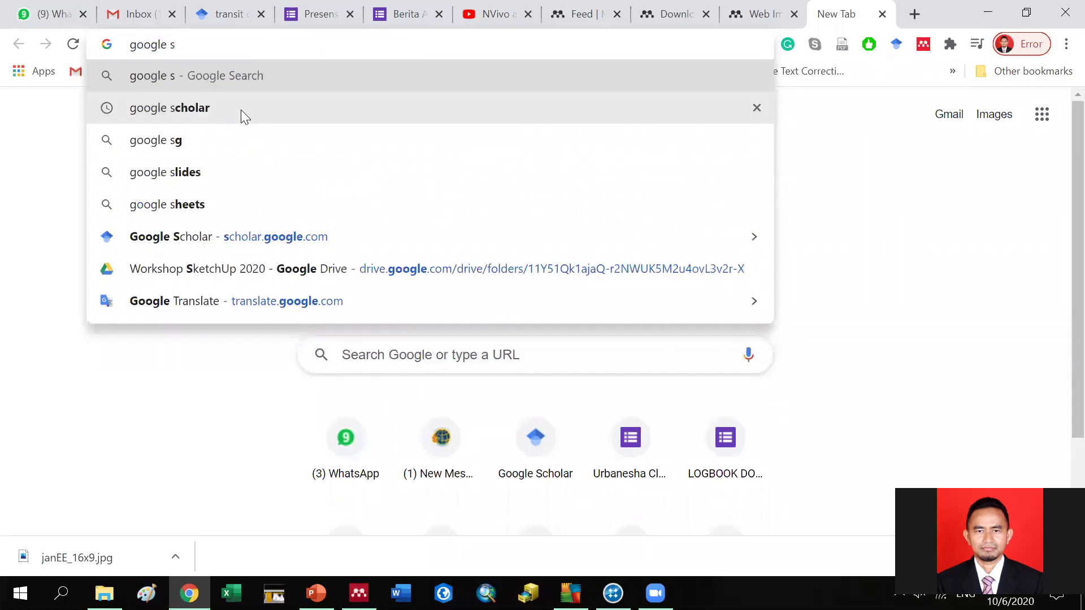
pyautogui.click(240, 110)
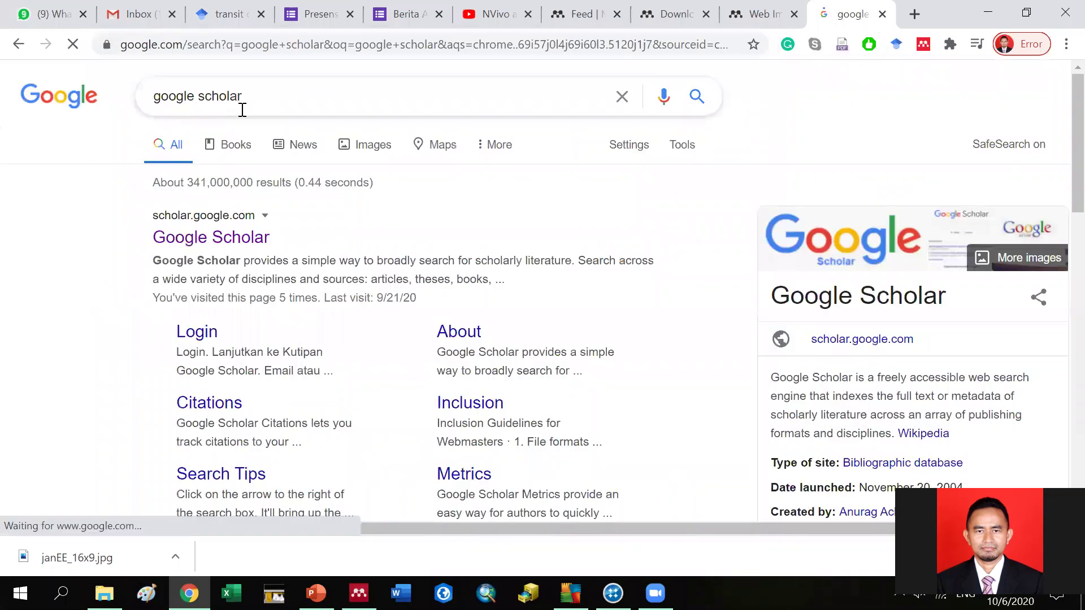
pyautogui.click(254, 240)
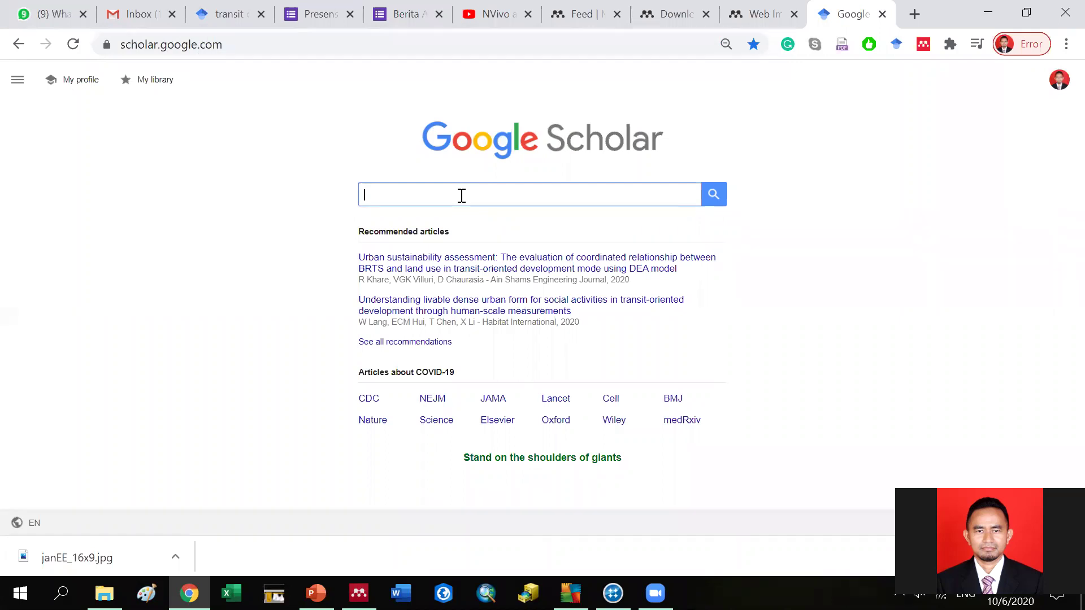
# Step: Search Google Scholar for "perumahan vertikal"
pyautogui.write('perumahan')
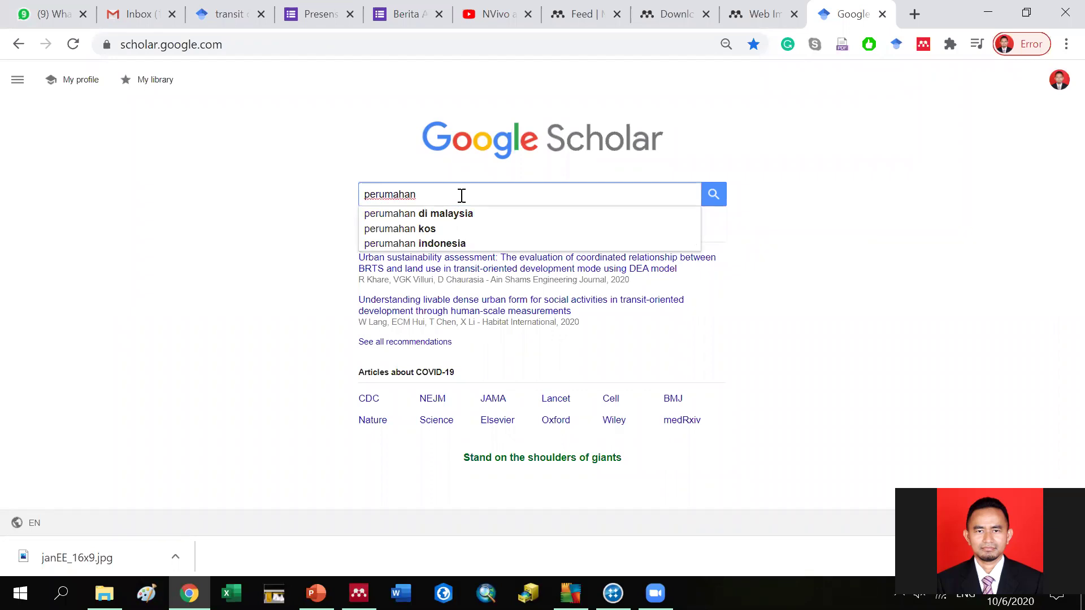
pyautogui.write('vertikal')
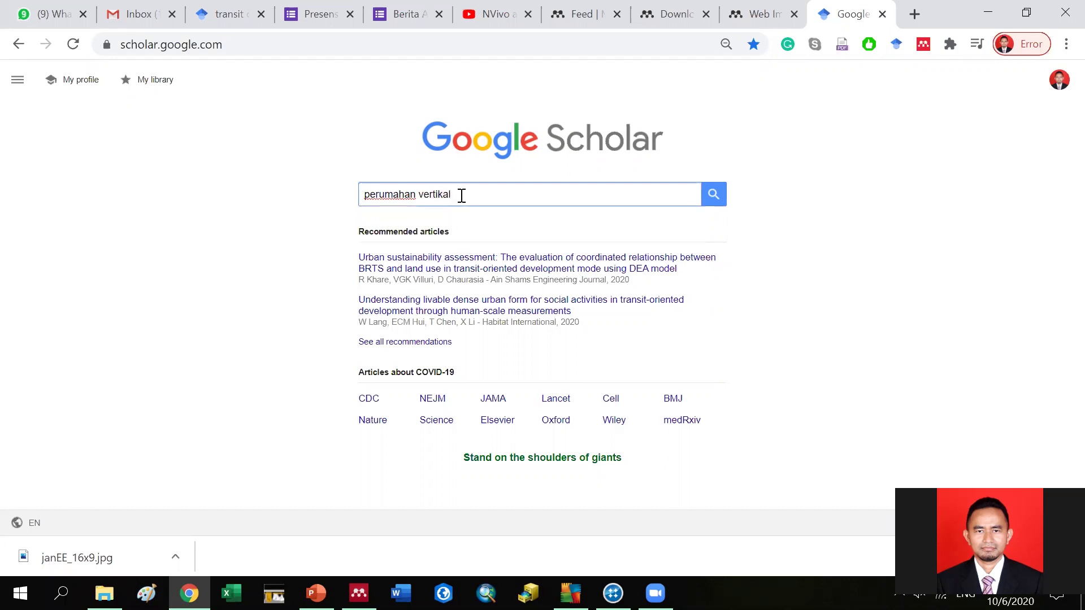
pyautogui.press('Return')
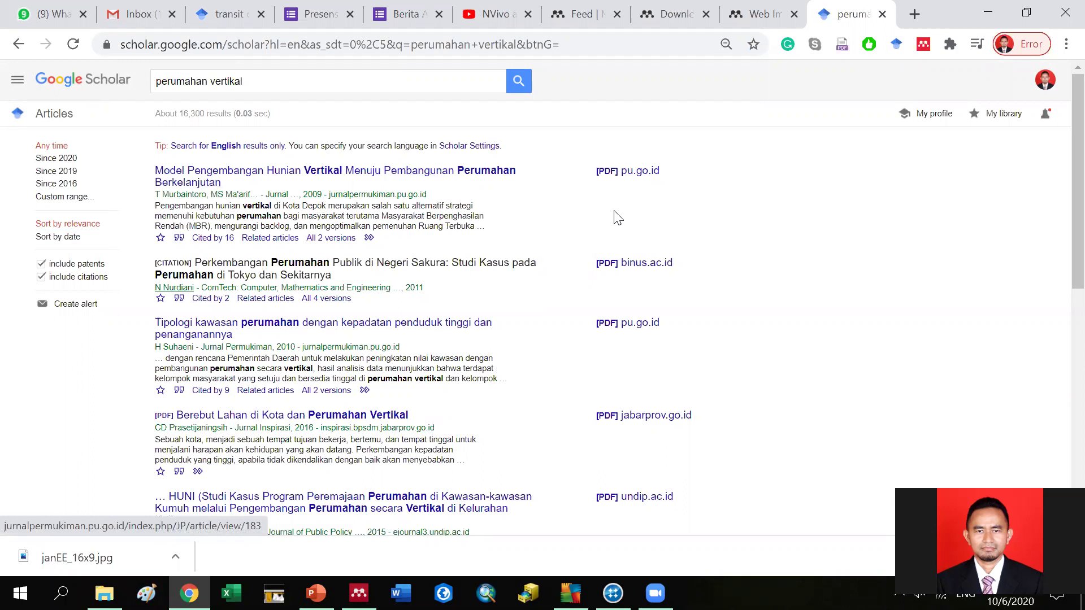
# Step: Run the Mendeley Web Importer on the search results and look through the listed articles and their PDF links
pyautogui.click(926, 45)
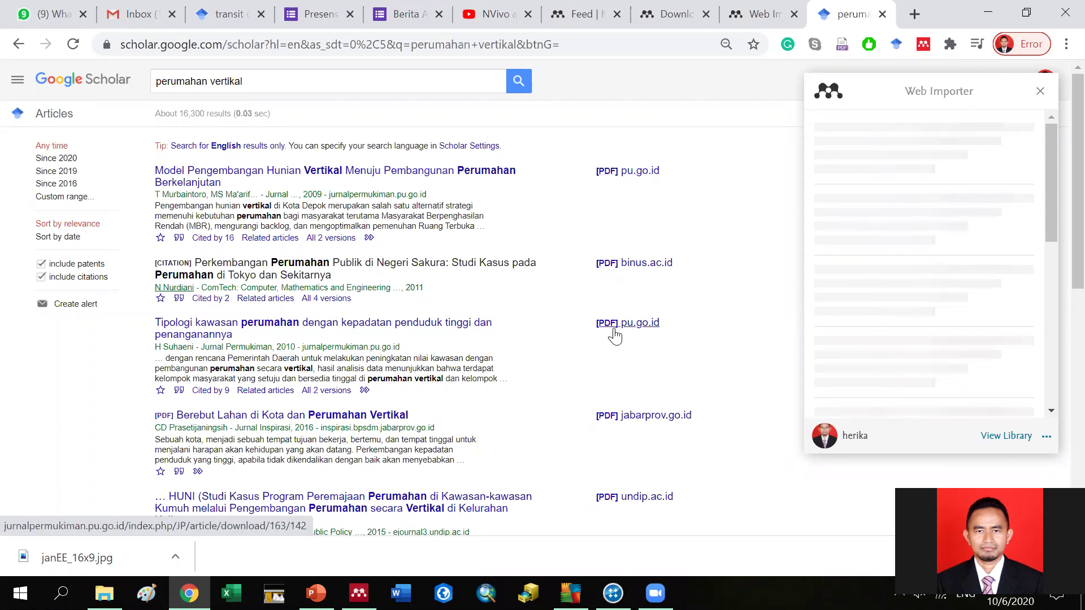
pyautogui.scroll(-2, 615, 335)
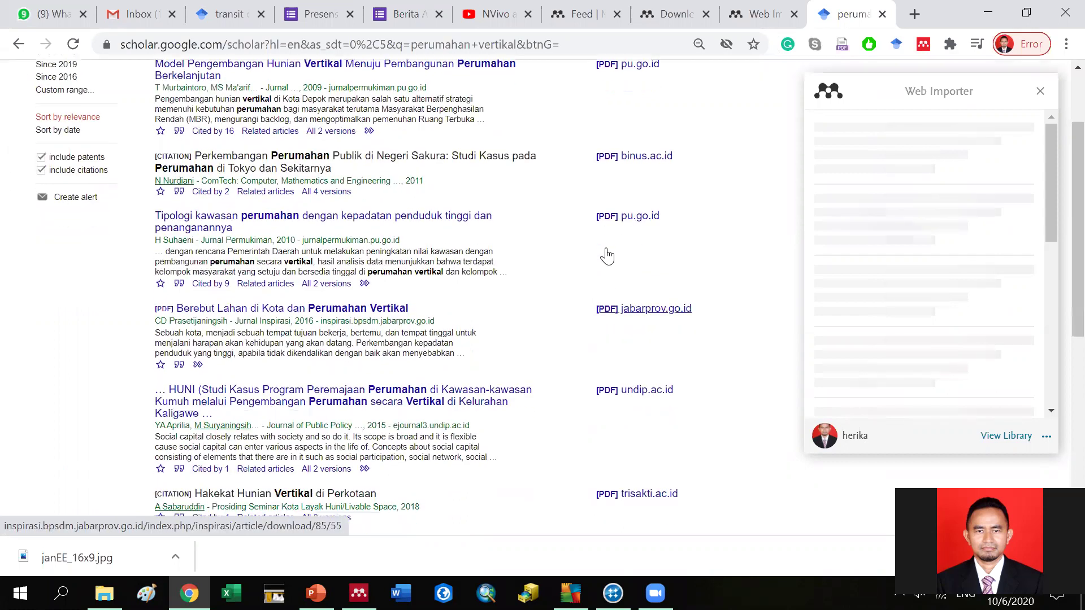
pyautogui.scroll(-3, 614, 292)
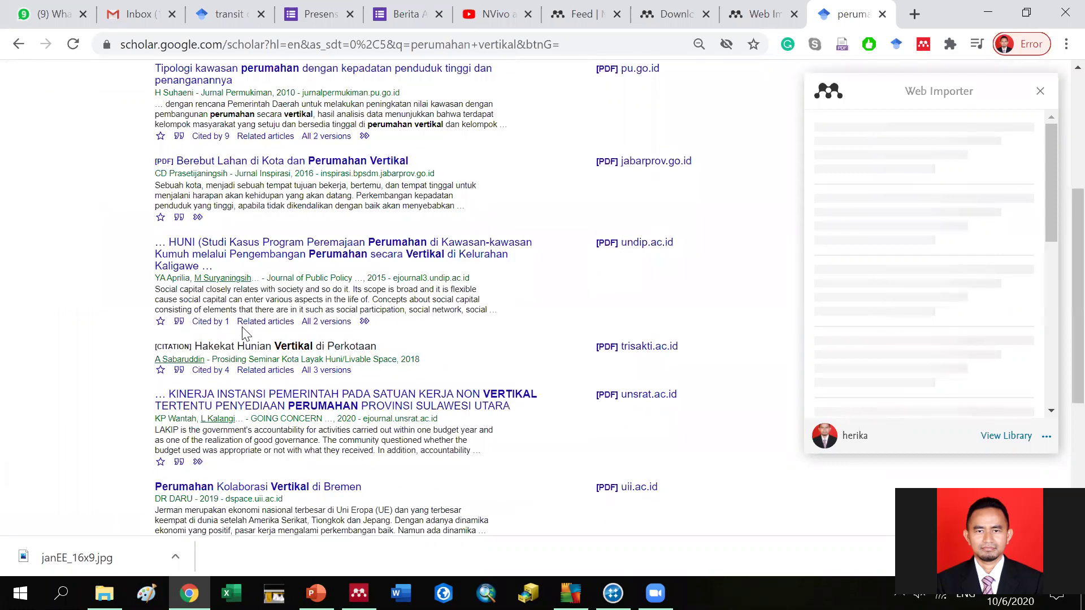
pyautogui.scroll(5, 116, 229)
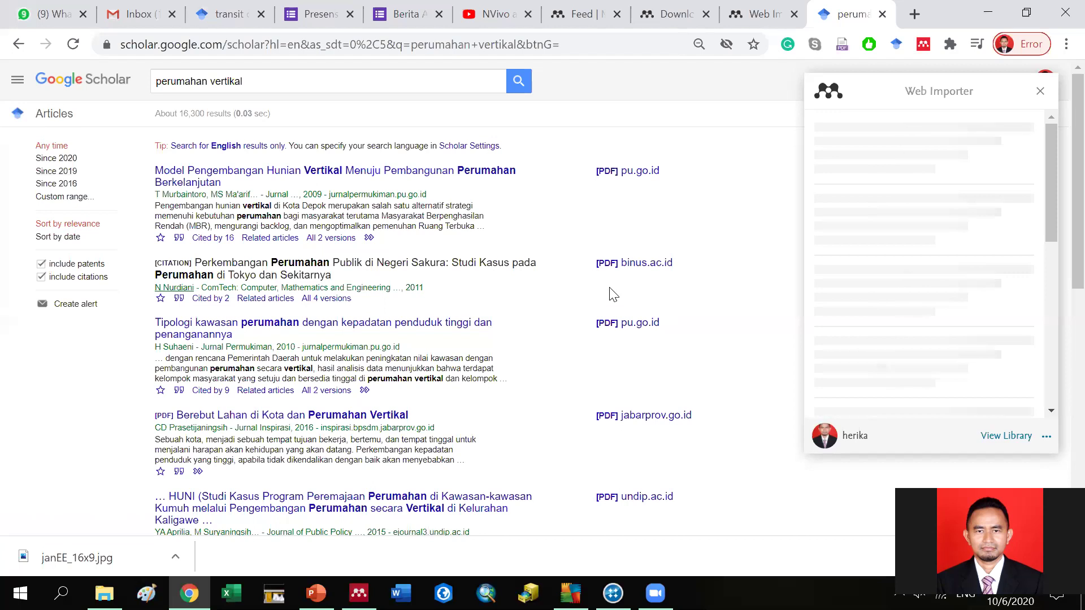
pyautogui.scroll(-1, 617, 277)
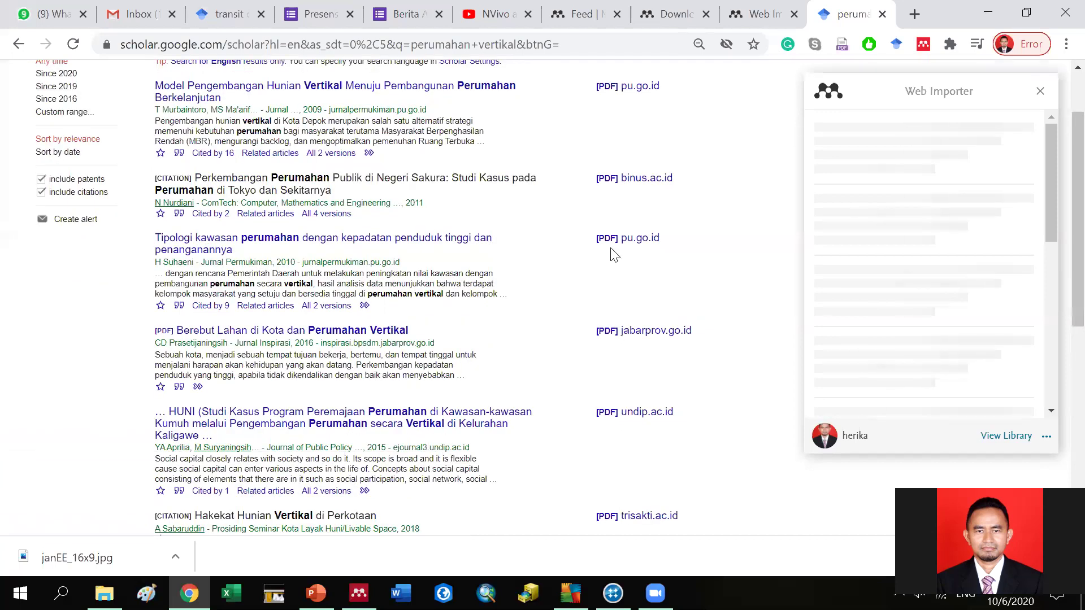
pyautogui.scroll(-1, 621, 297)
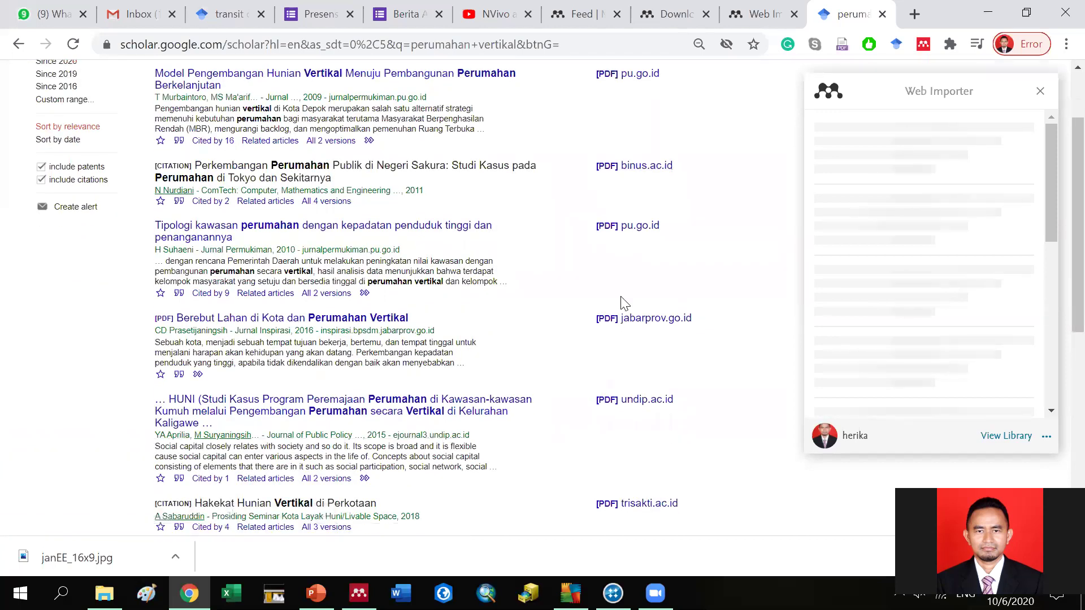
# Step: View the citation formats of the last article on the results page, about vertical gardens in Lowokwaru, and close them
pyautogui.scroll(-5, 622, 303)
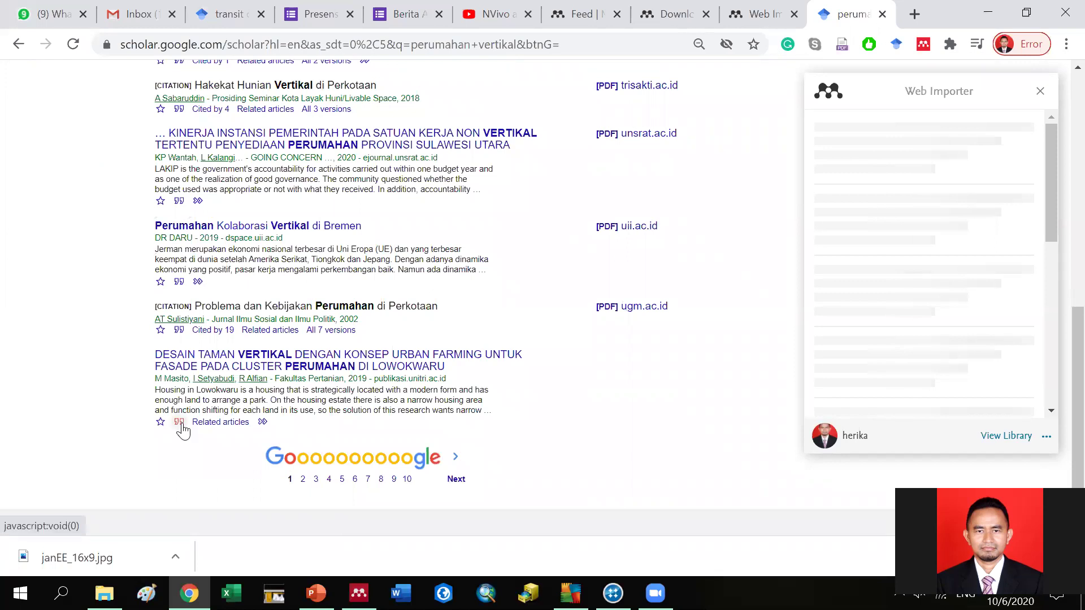
pyautogui.click(179, 424)
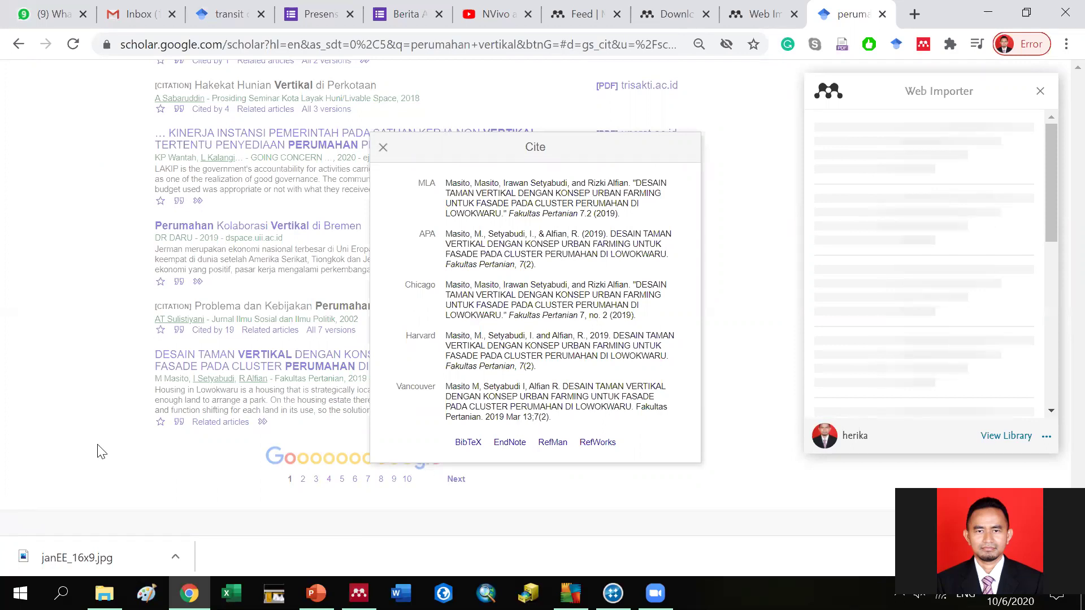
pyautogui.click(645, 469)
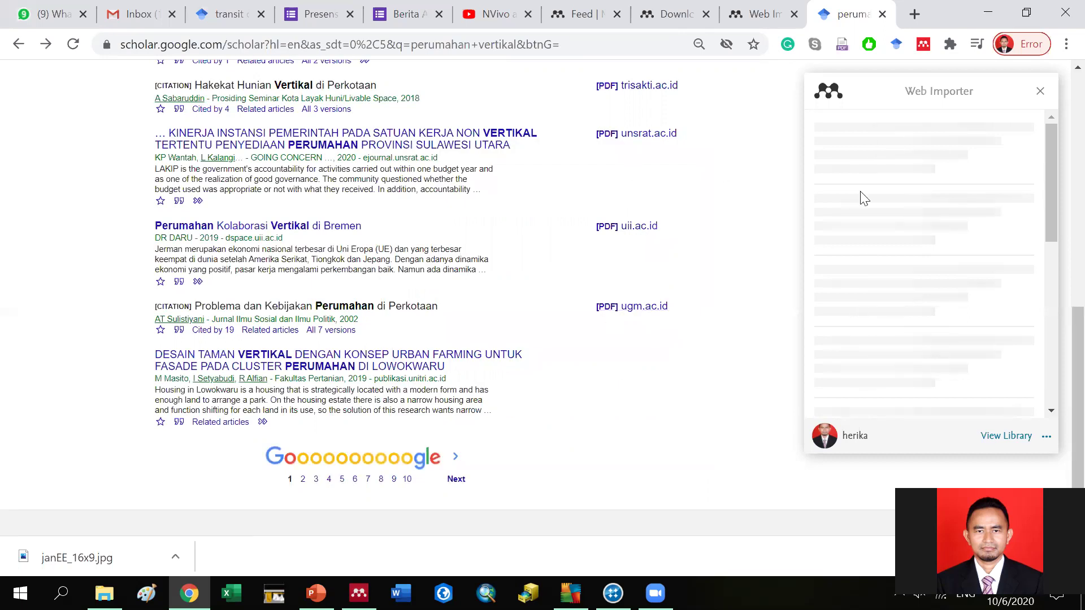
# Step: Open the article "Model Pengembangan Hunian Vertikal Menuju Pembangunan Perumahan Berkelanjutan" and run the Mendeley Web Importer on its page
pyautogui.scroll(10, 1048, 159)
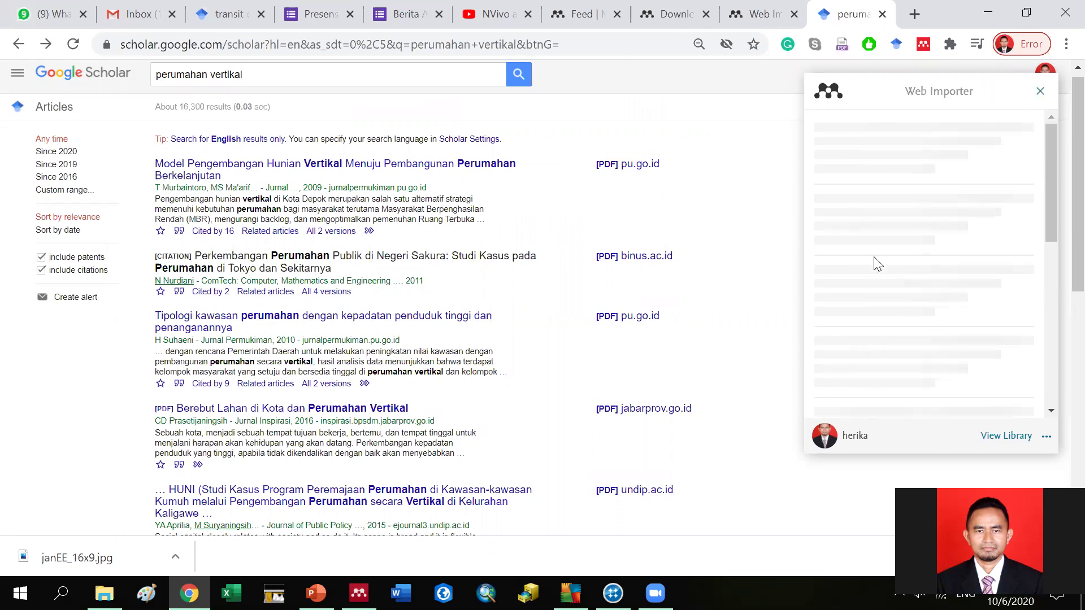
pyautogui.click(385, 168)
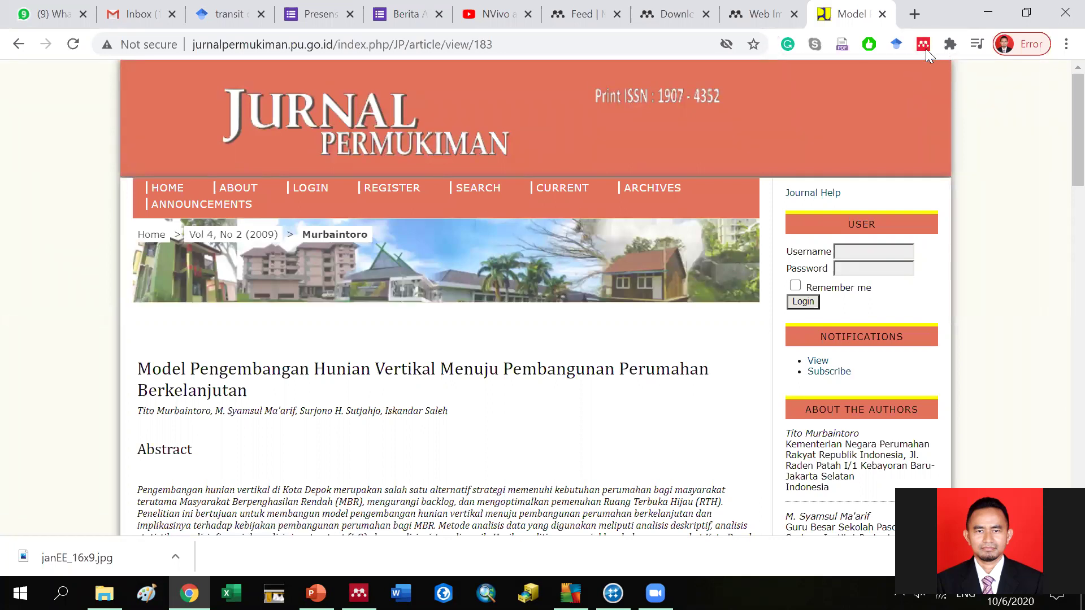
pyautogui.click(924, 45)
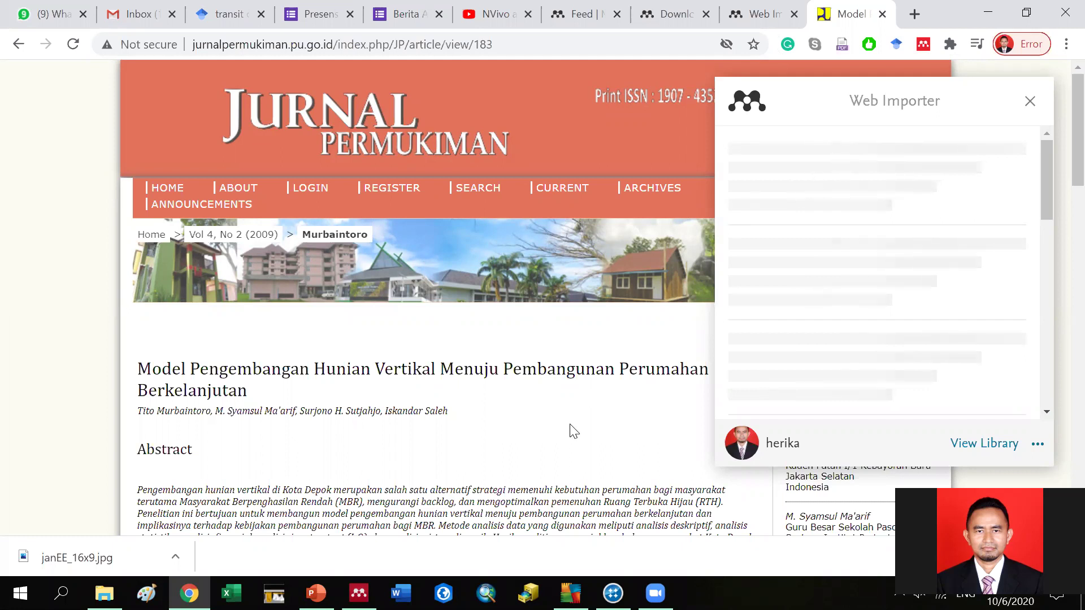
# Step: Switch to Mendeley Desktop, open the seminar folder and sync the library
pyautogui.click(358, 593)
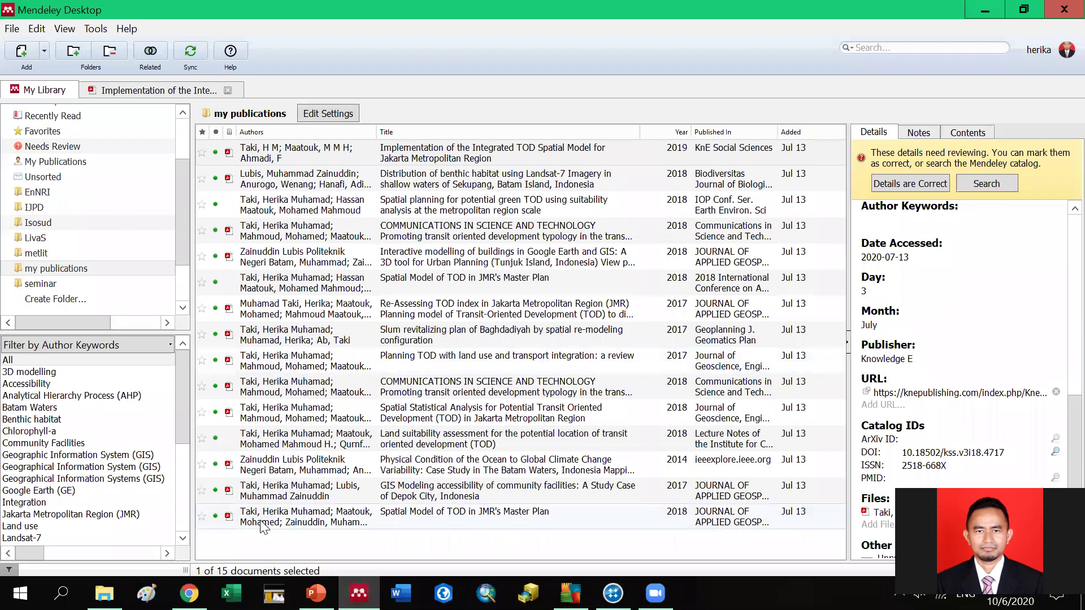
pyautogui.click(49, 287)
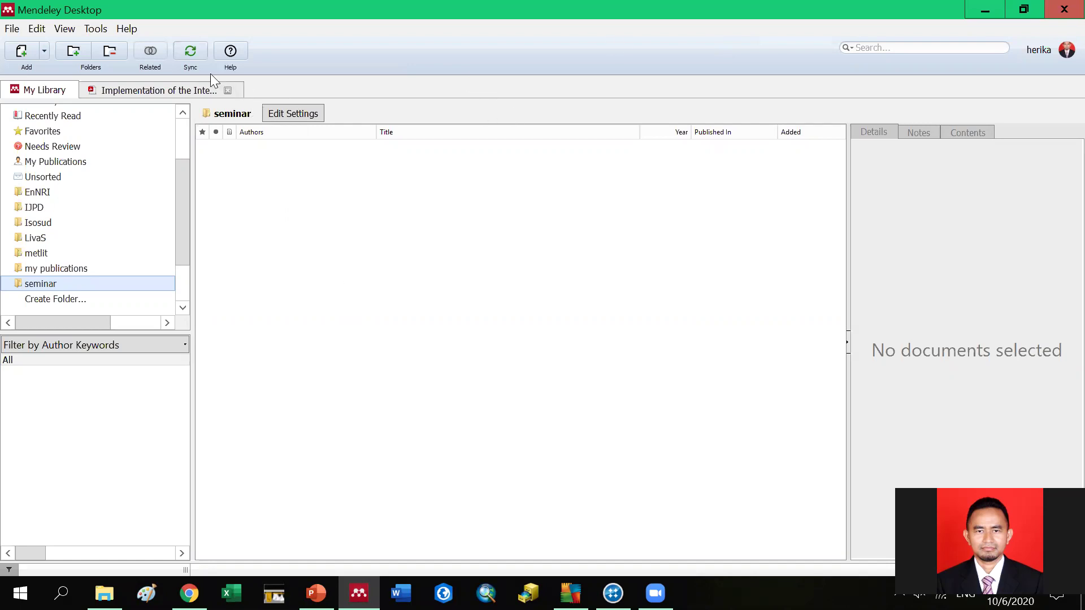
pyautogui.click(190, 52)
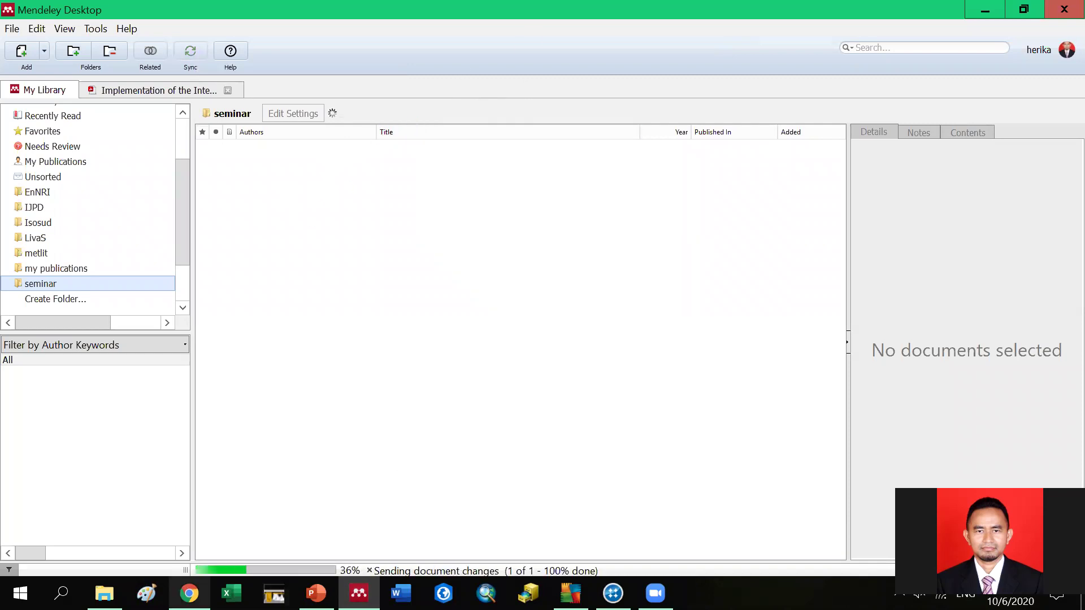
# Step: Switch to Chrome and look through the Web Importer's destination collections for the seminar folder
pyautogui.click(189, 593)
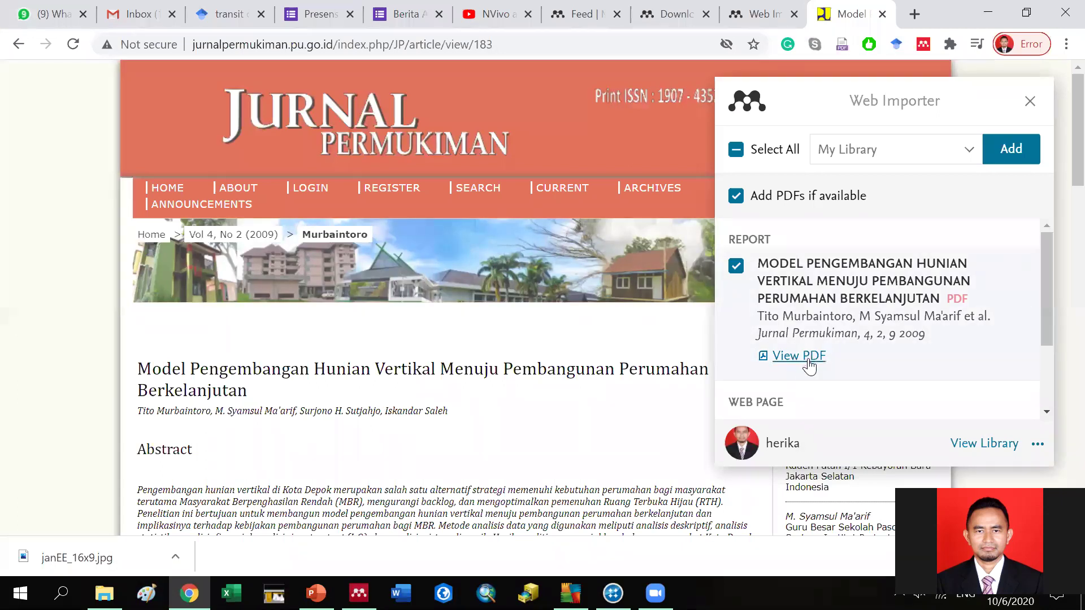
pyautogui.click(970, 154)
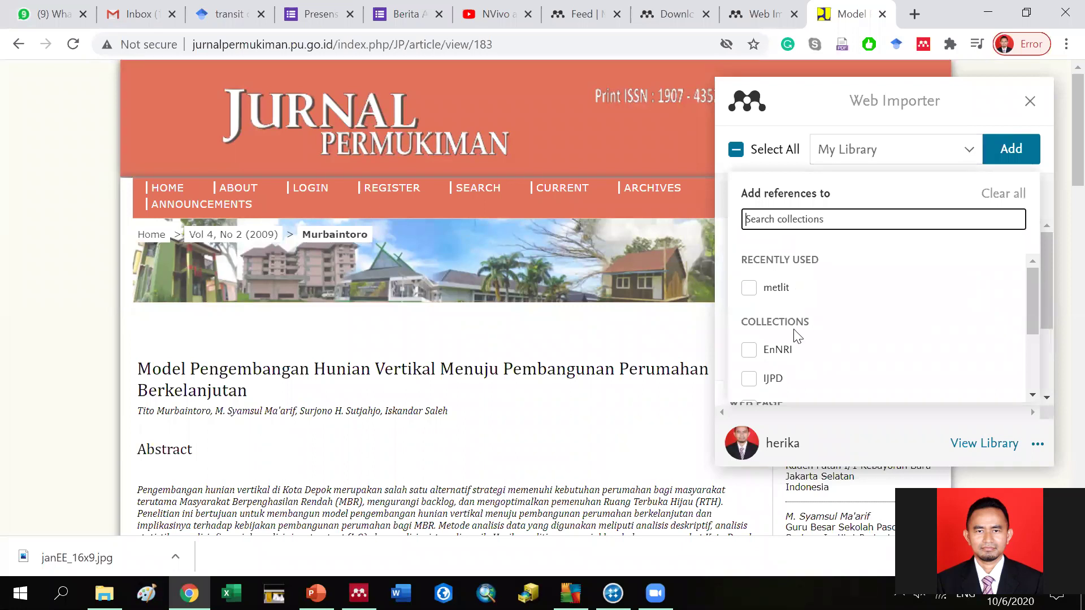
pyautogui.scroll(-5, 796, 334)
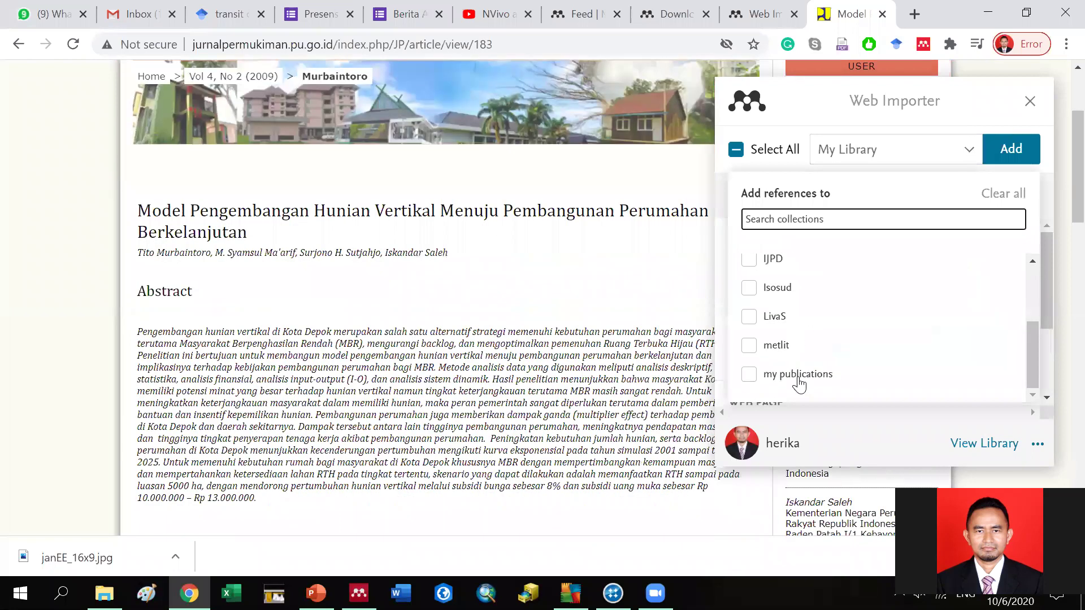
pyautogui.click(936, 215)
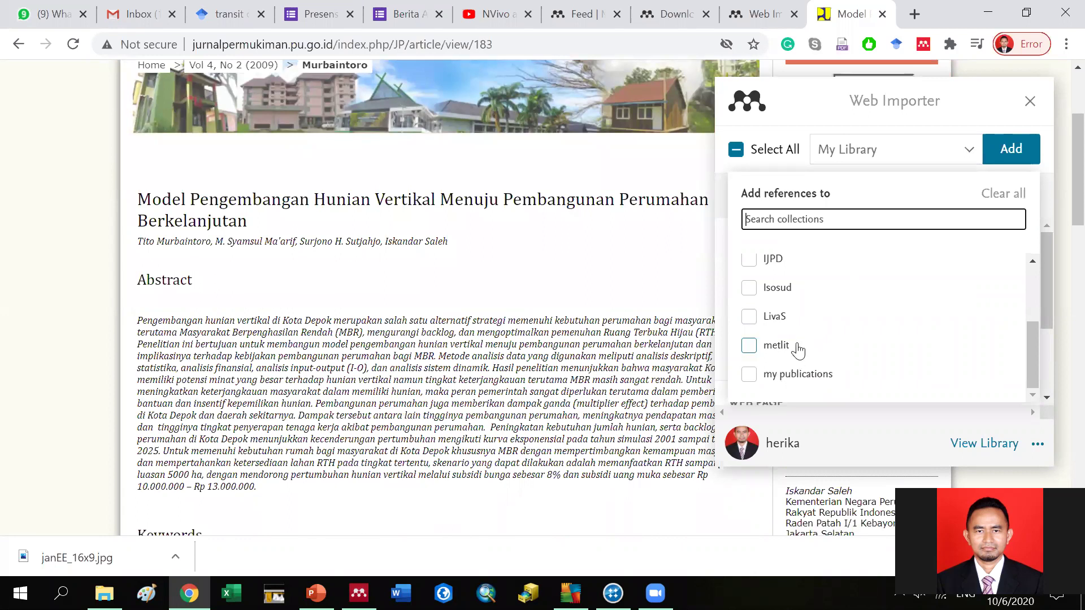
pyautogui.scroll(2, 791, 330)
pyautogui.scroll(-2, 794, 334)
pyautogui.scroll(2, 794, 316)
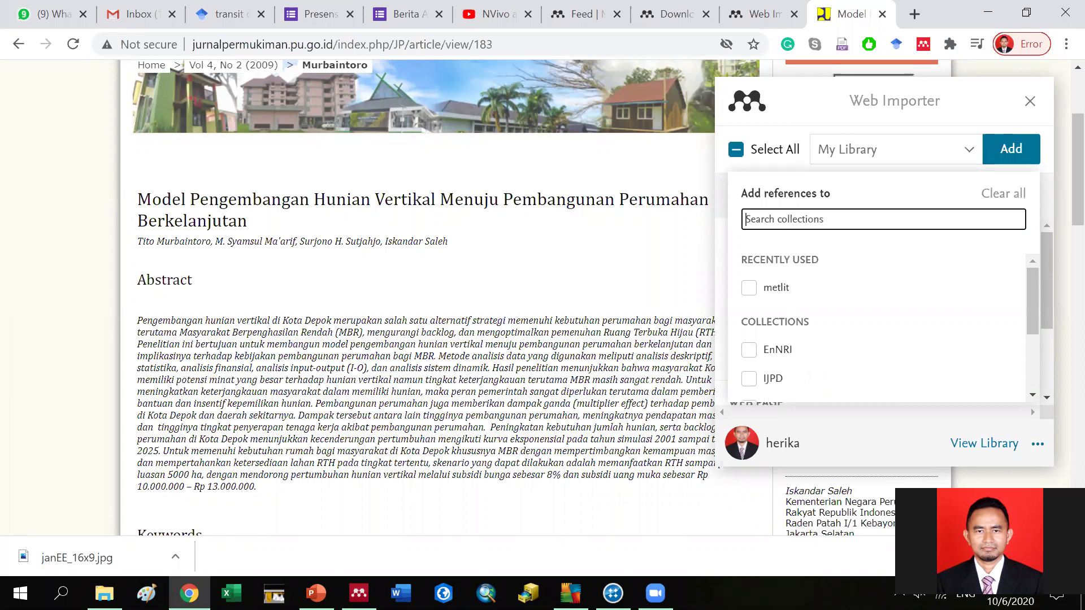
# Step: Sync the library again in Mendeley Desktop, and return to Chrome to recheck the Web Importer's collections
pyautogui.click(359, 593)
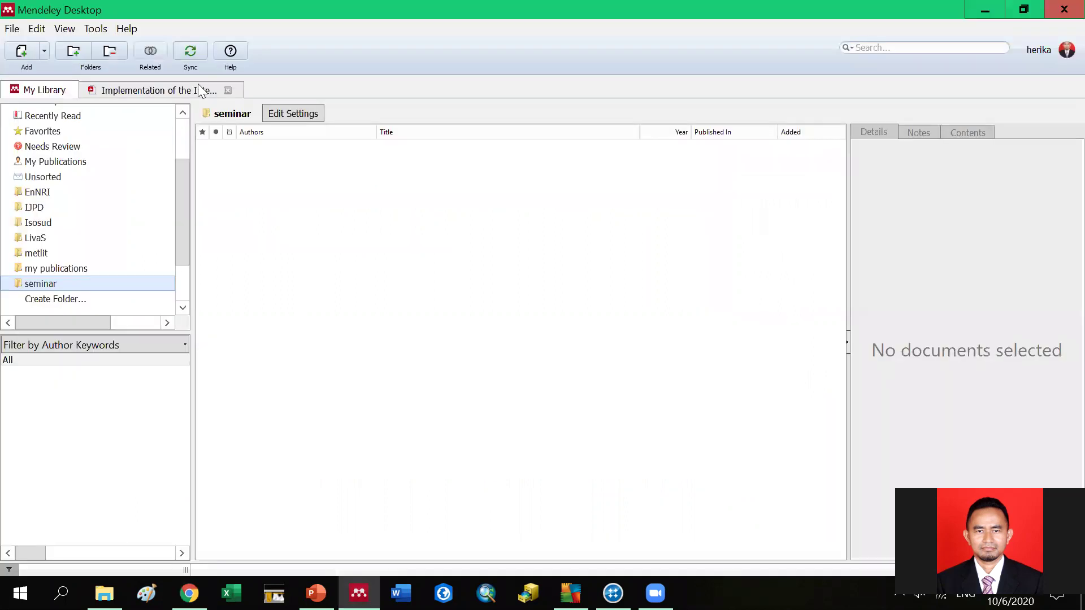
pyautogui.click(193, 48)
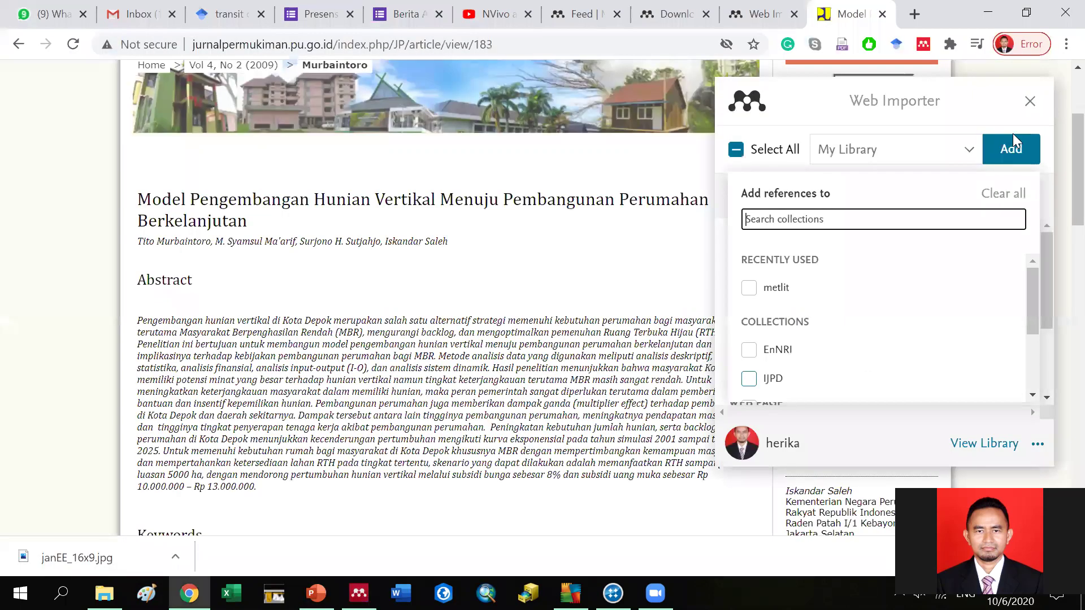
pyautogui.scroll(-3, 879, 344)
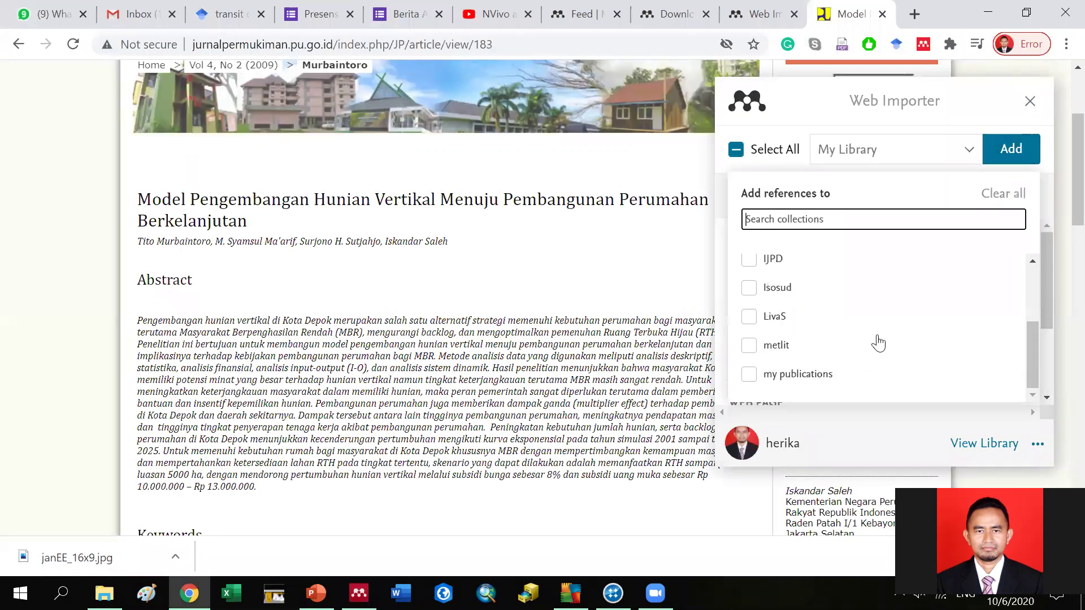
pyautogui.scroll(-5, 879, 343)
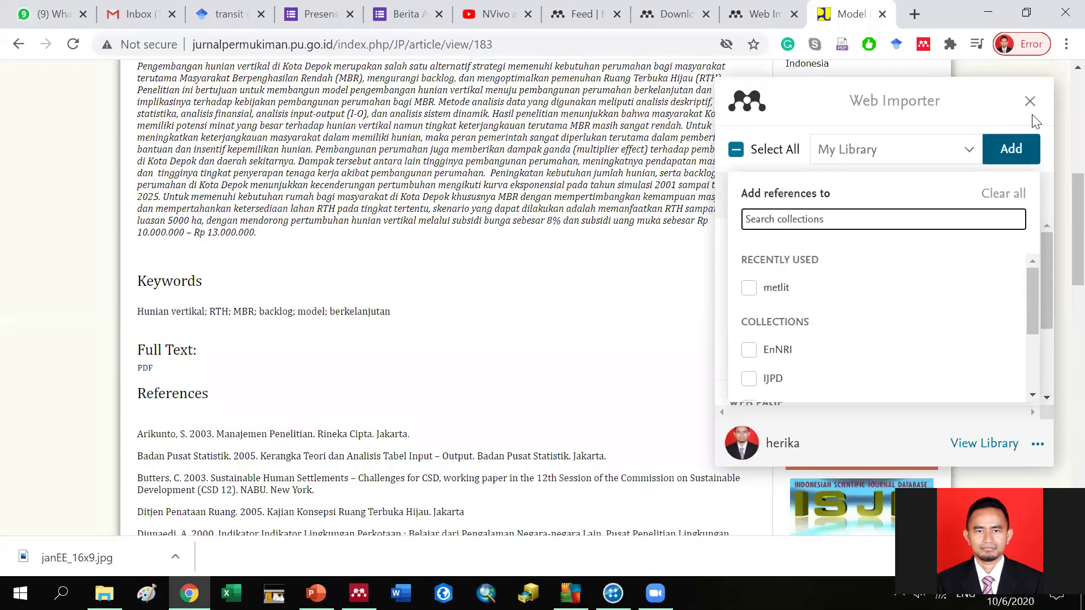
# Step: Close and rerun the Web Importer on the article page, and look through its collections for the seminar folder
pyautogui.click(1030, 102)
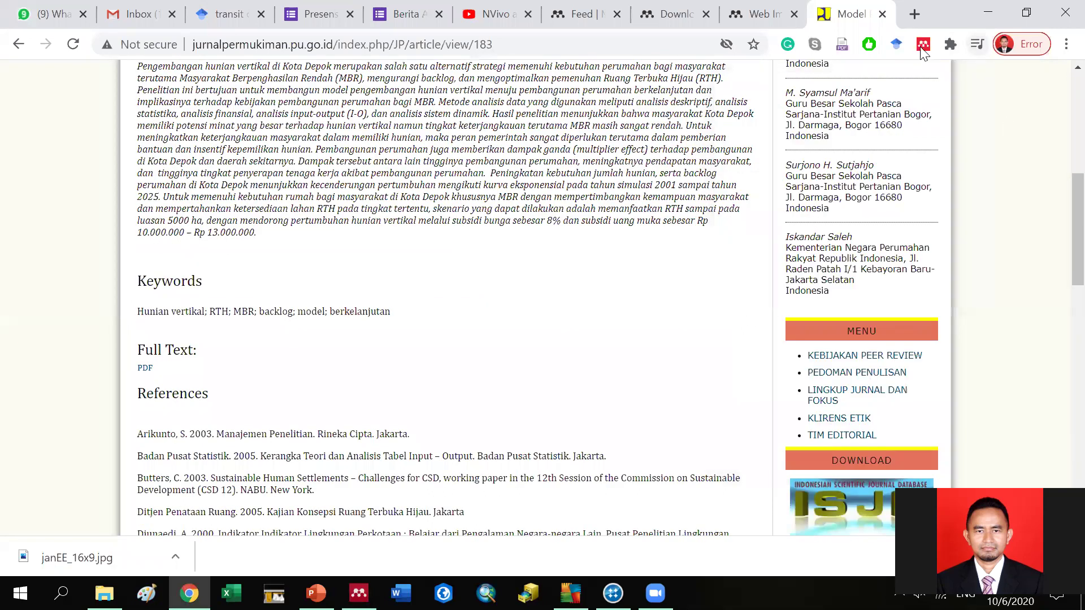
pyautogui.click(920, 46)
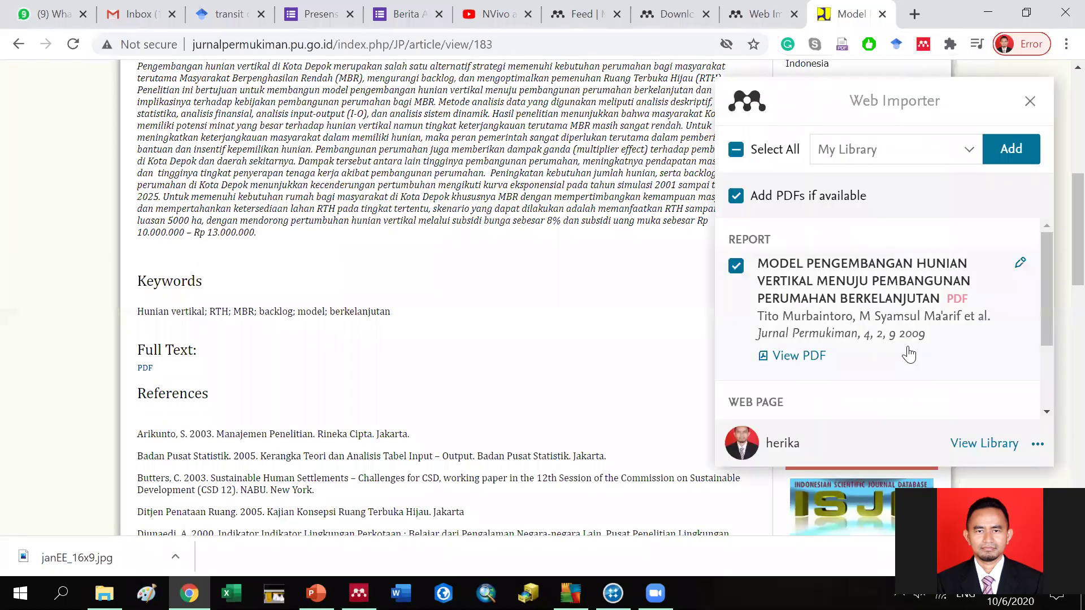
pyautogui.click(970, 152)
pyautogui.scroll(-4, 886, 326)
pyautogui.scroll(4, 884, 327)
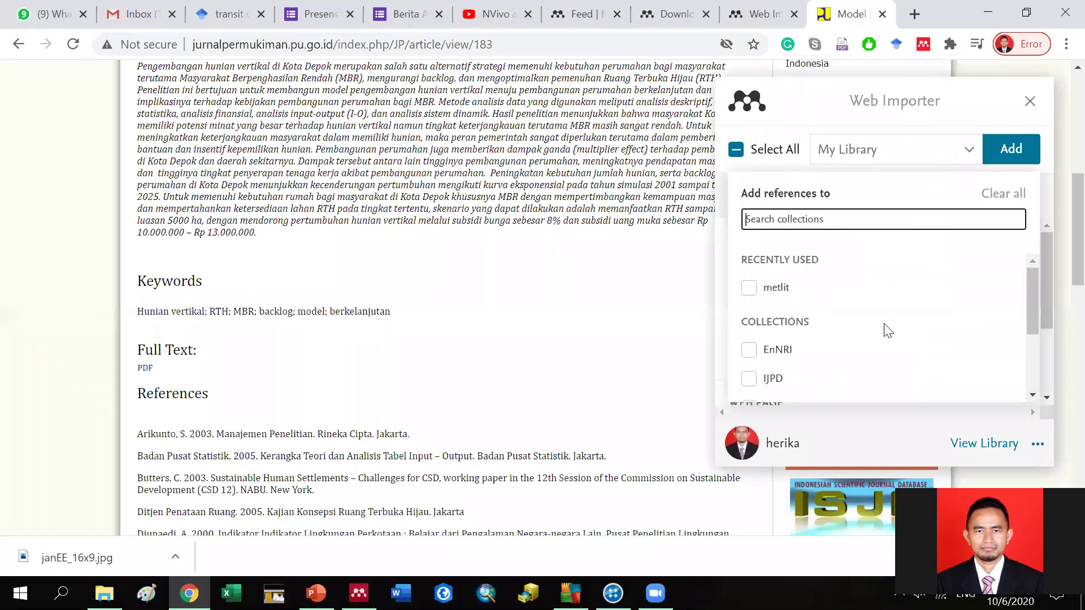
pyautogui.scroll(3, 838, 271)
pyautogui.scroll(1, 785, 291)
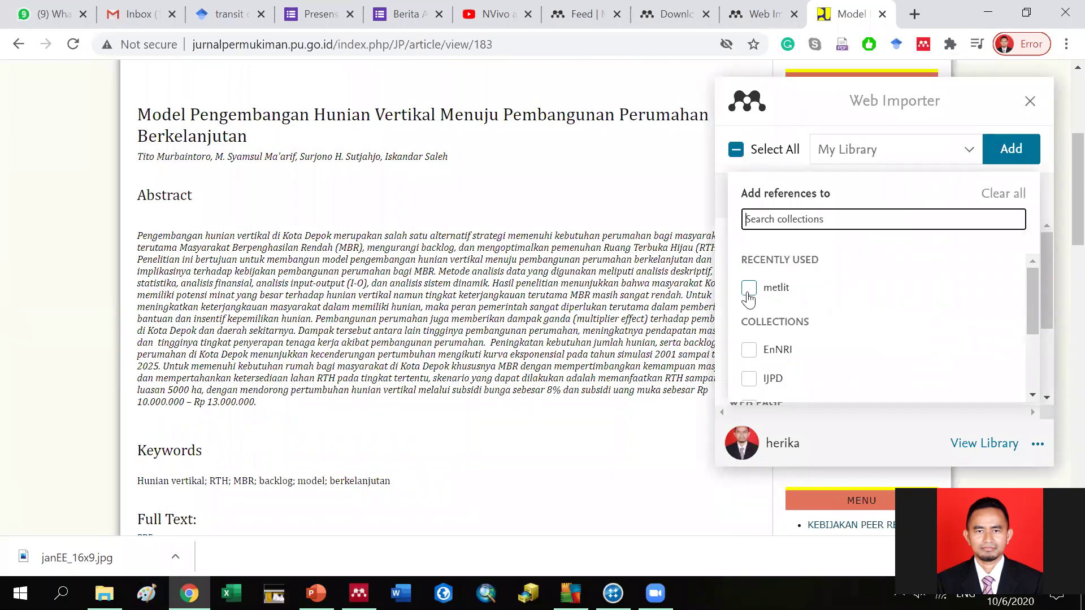
# Step: Choose the metlit collection as destination and add the article "Model Pengembangan Hunian Vertikal" with its PDF
pyautogui.click(749, 289)
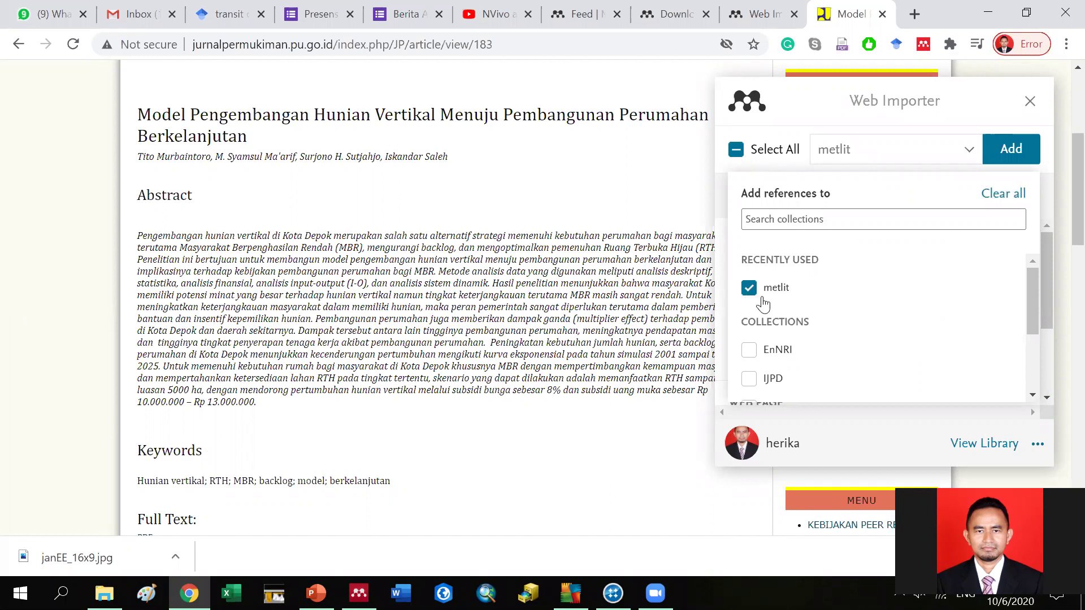
pyautogui.scroll(-2, 763, 304)
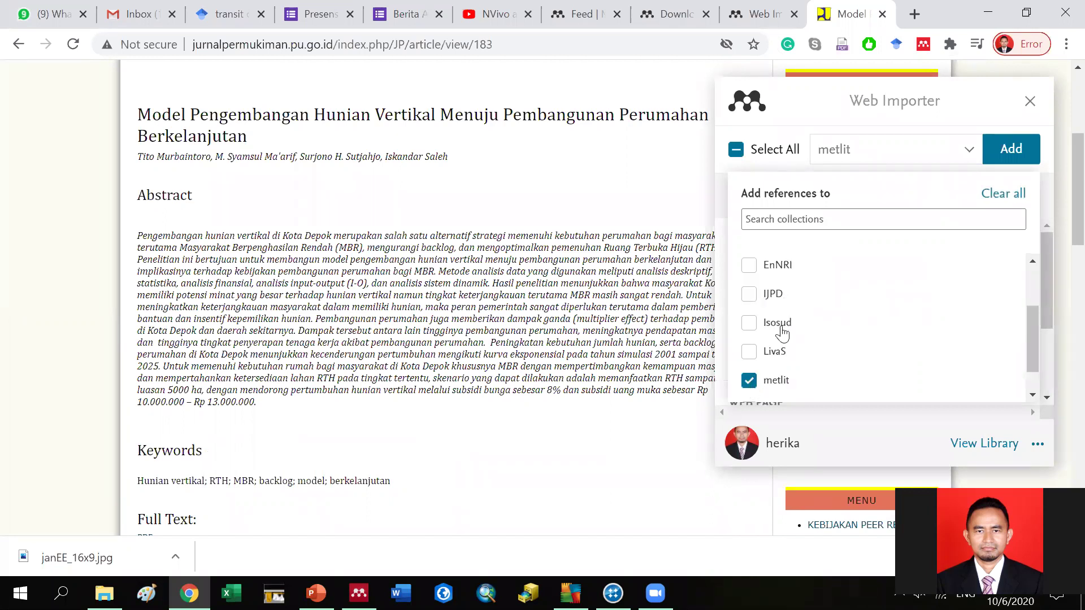
pyautogui.scroll(-1, 782, 331)
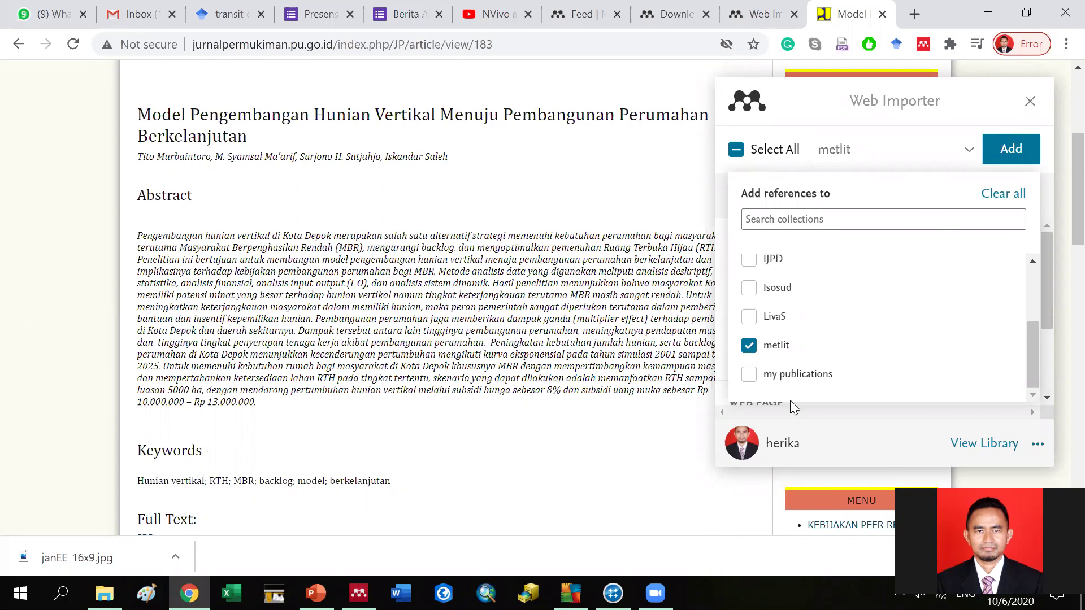
pyautogui.scroll(-1, 1044, 344)
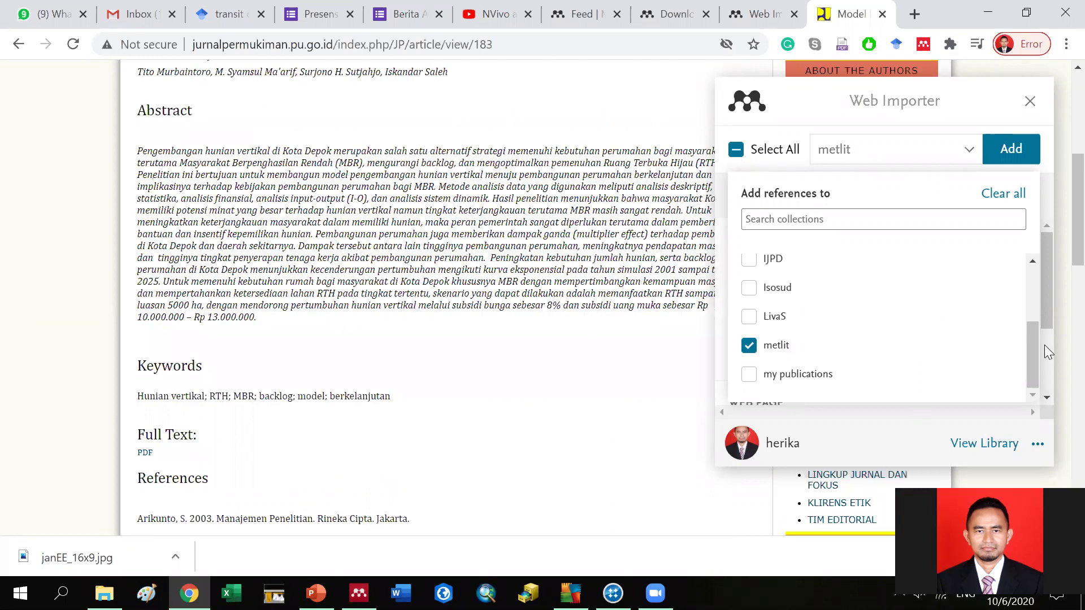
pyautogui.moveTo(1035, 344); pyautogui.dragTo(1040, 284)
pyautogui.moveTo(1010, 389); pyautogui.dragTo(1010, 393)
pyautogui.click(1009, 152)
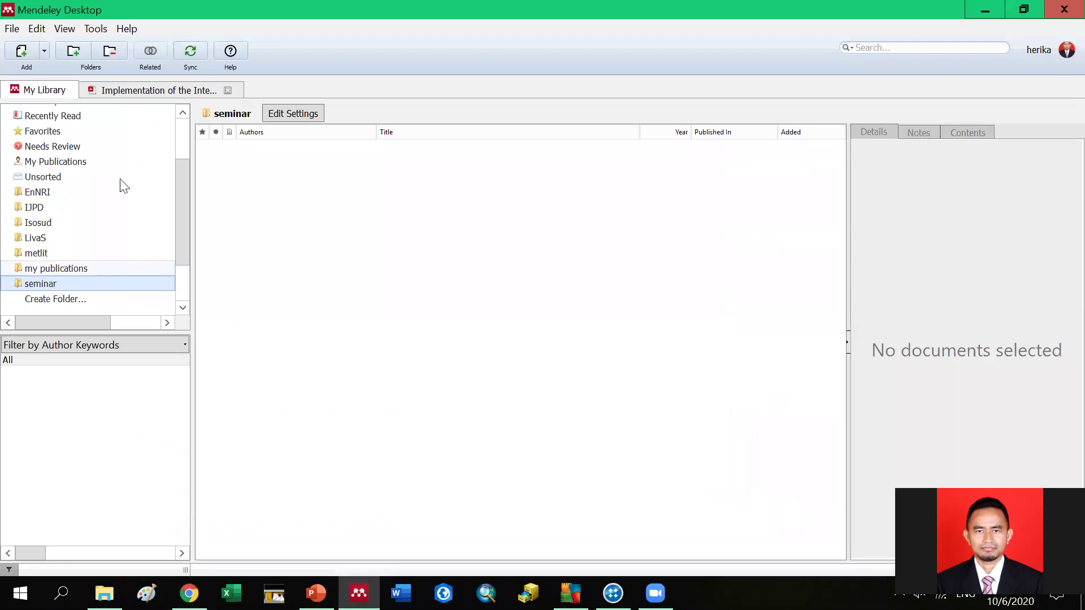
# Step: Switch to Mendeley Desktop, open the metlit folder and sync the library
pyautogui.click(40, 253)
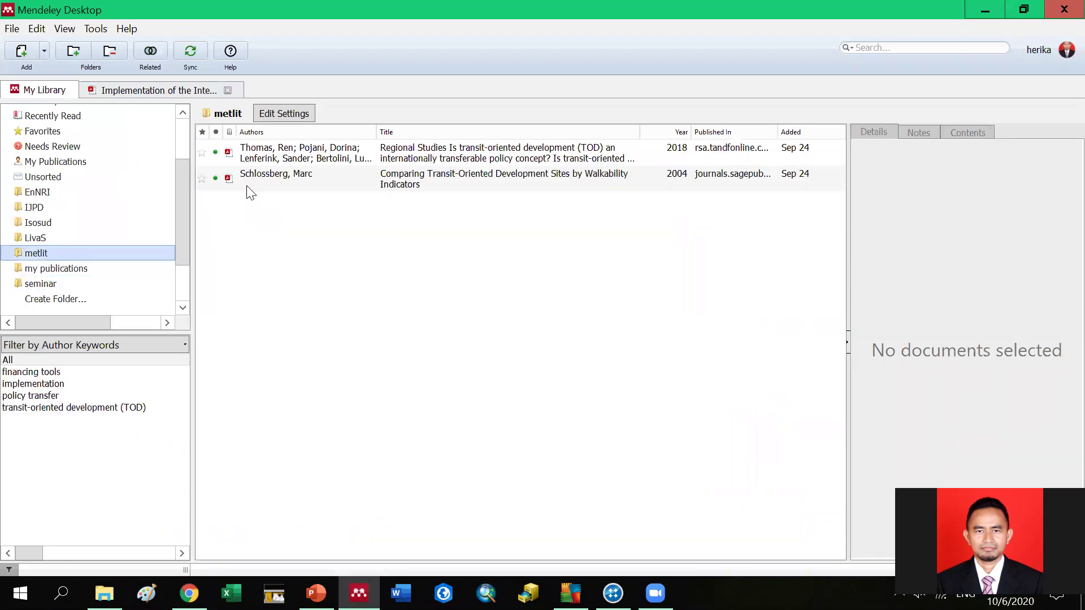
pyautogui.click(190, 51)
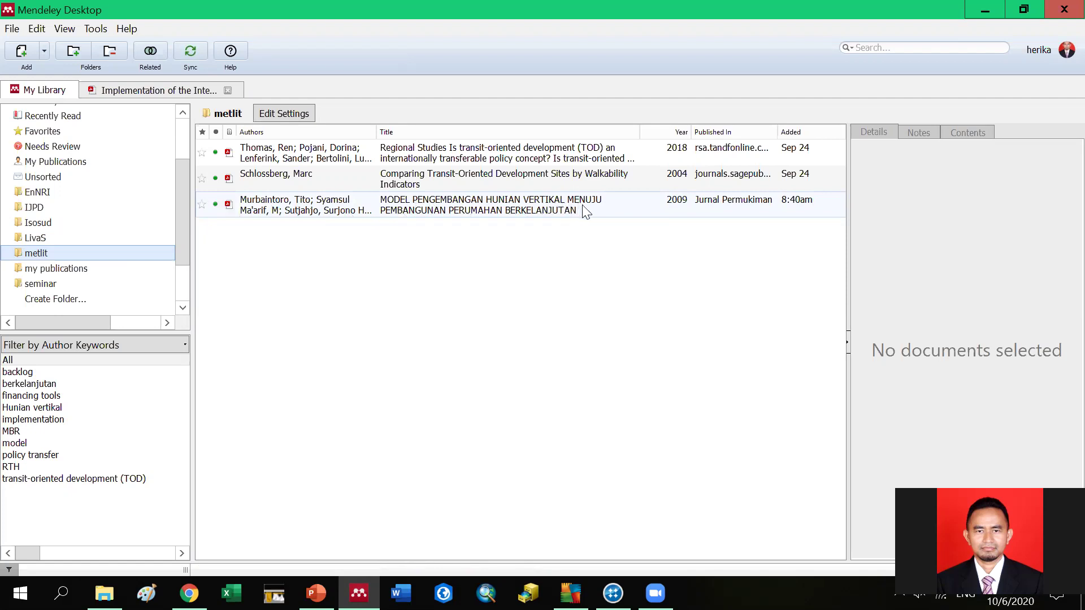
# Step: Put the imported article "Model Pengembangan Hunian Vertikal" into the seminar folder and open that folder
pyautogui.click(253, 208)
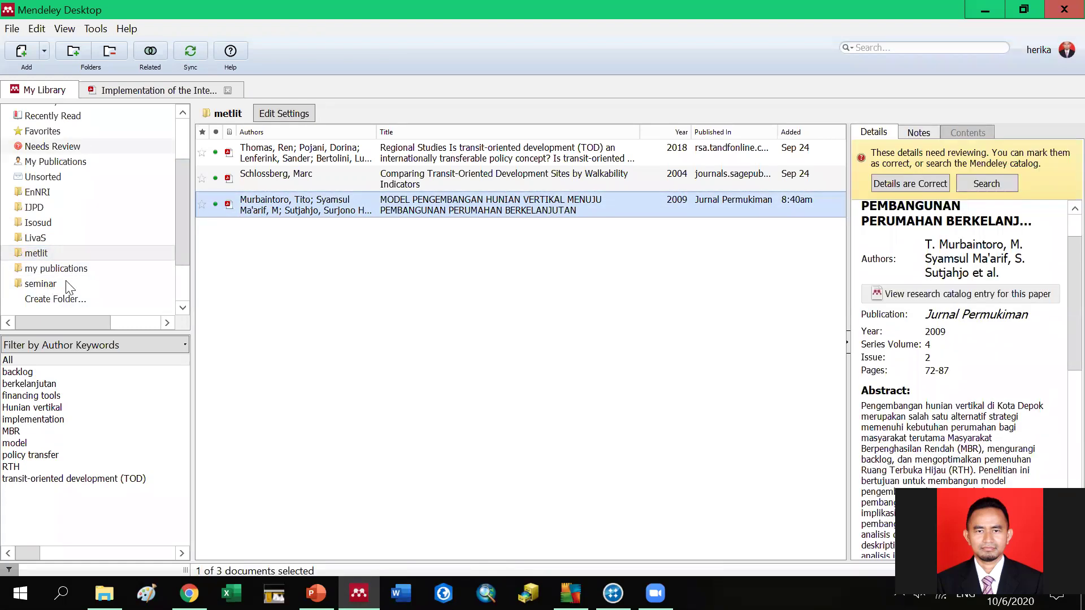
pyautogui.moveTo(216, 203); pyautogui.dragTo(46, 291)
pyautogui.press('F2')
pyautogui.click(58, 284)
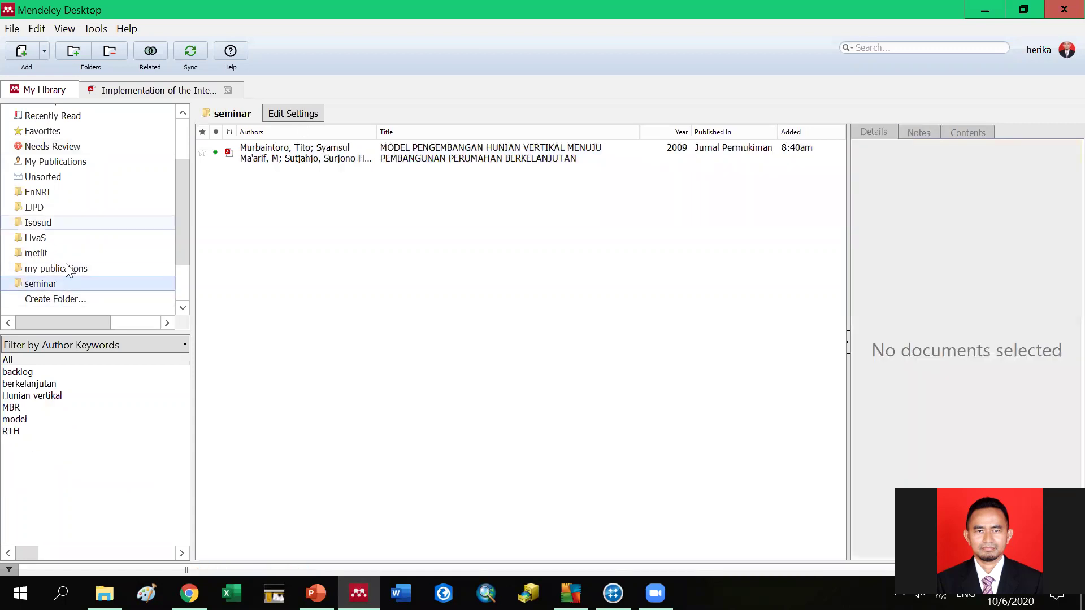
# Step: Remove the article "Model Pengembangan Hunian Vertikal" from the metlit folder without deleting the document
pyautogui.click(79, 252)
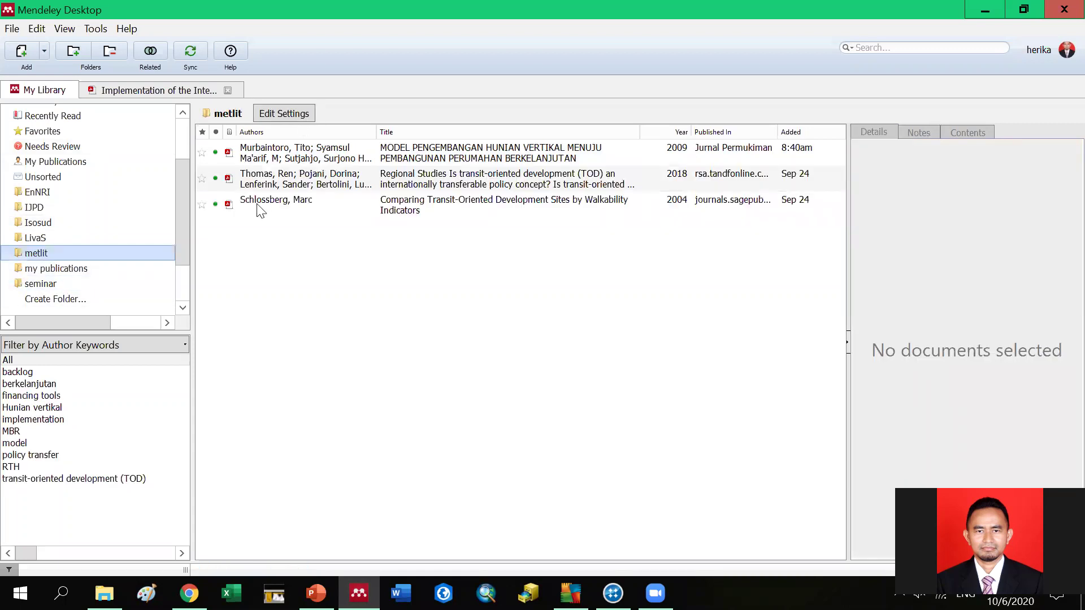
pyautogui.click(261, 159)
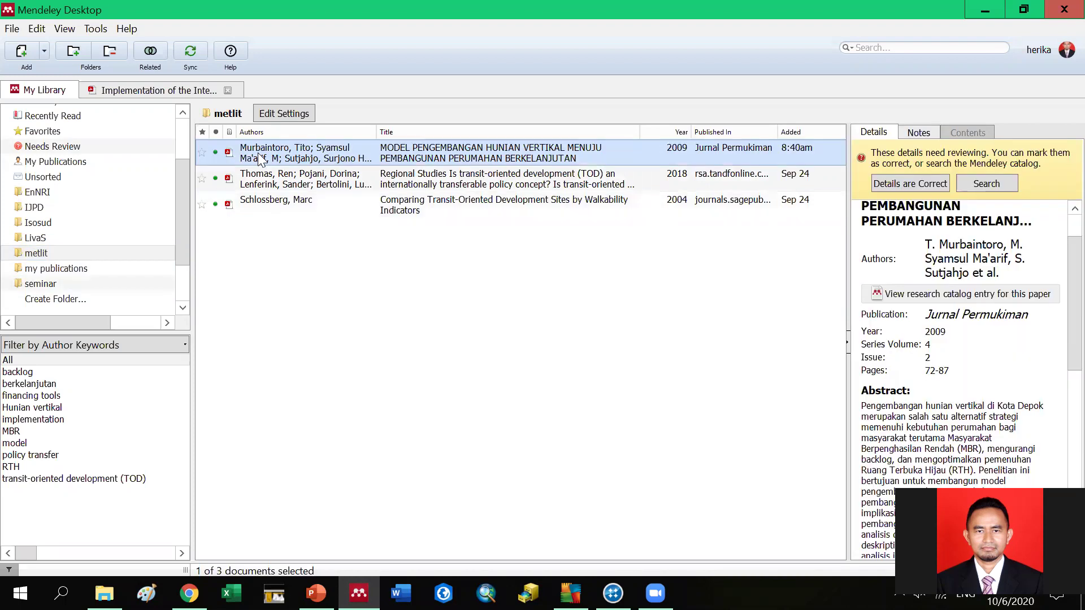
pyautogui.rightClick(259, 152)
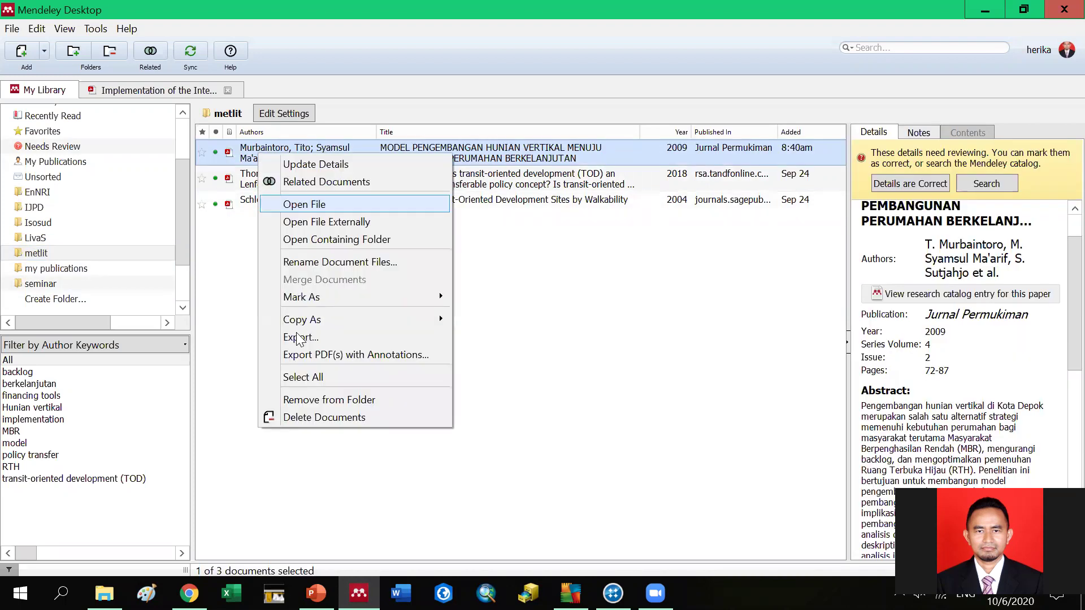
pyautogui.click(305, 400)
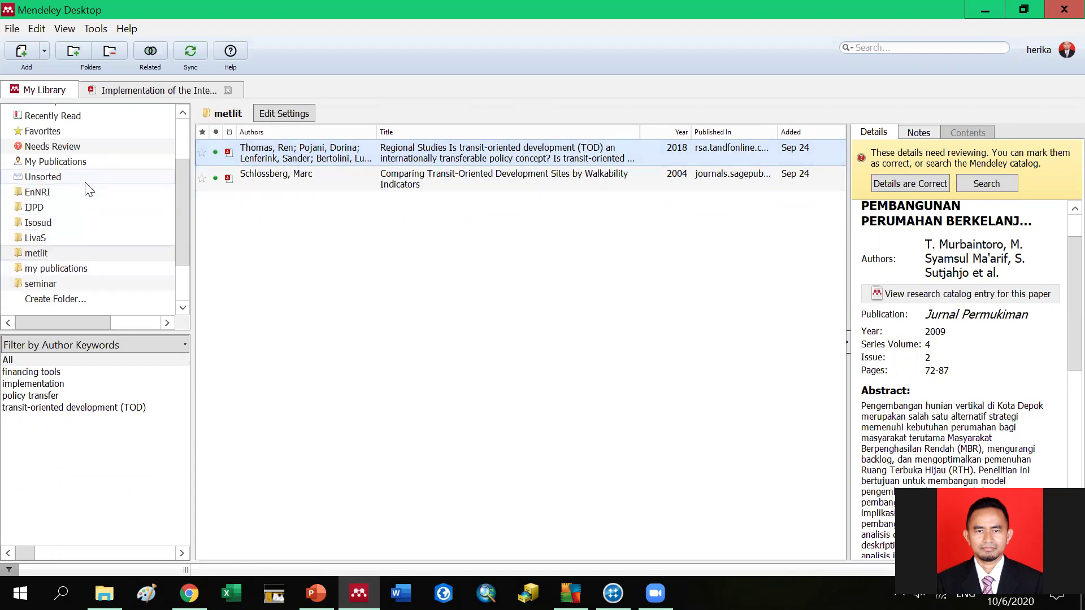
# Step: View the list of all documents in the library
pyautogui.scroll(2, 170, 173)
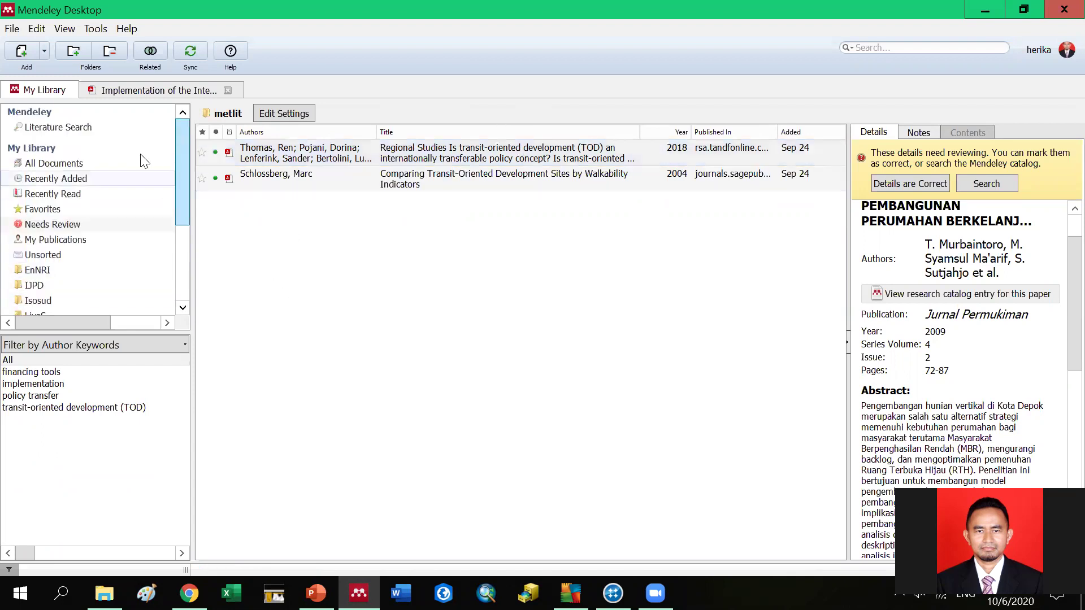
pyautogui.click(77, 166)
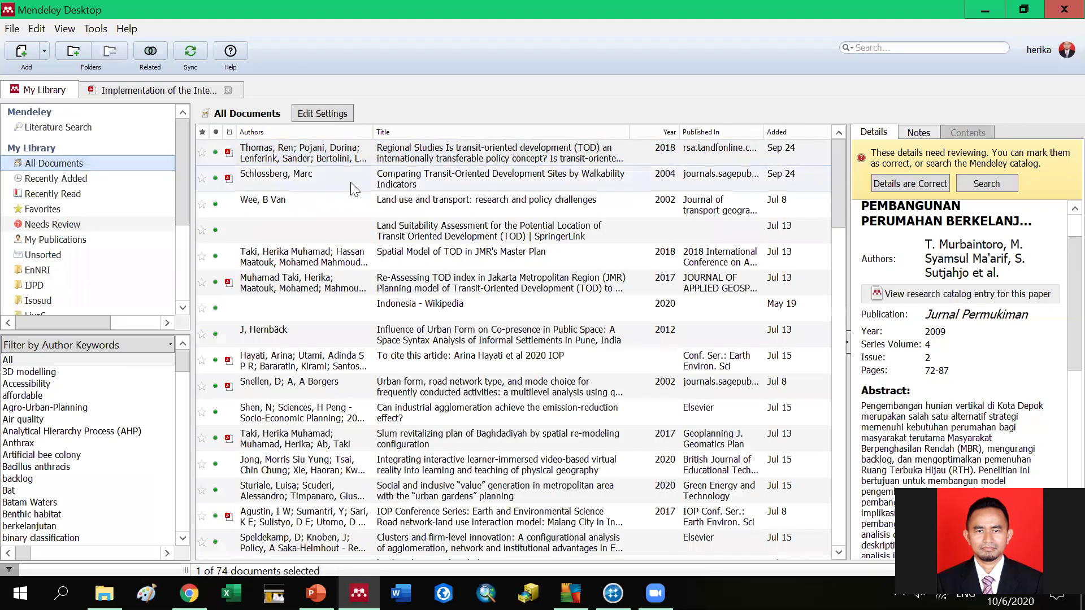
pyautogui.click(365, 158)
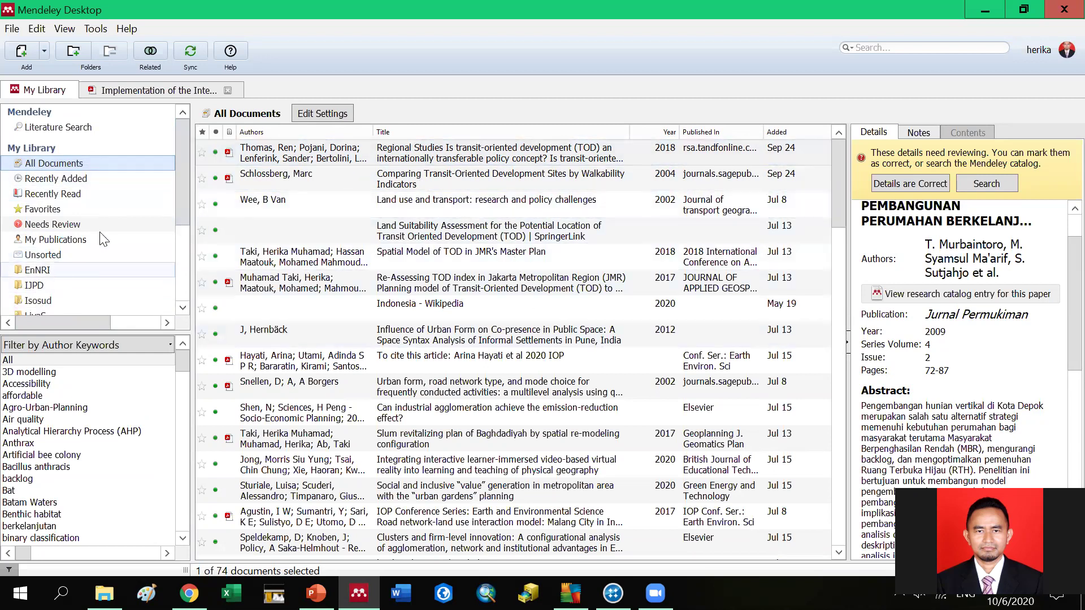
# Step: Open the article's PDF from the seminar folder and look through its title and abstracts
pyautogui.moveTo(179, 145); pyautogui.dragTo(182, 218)
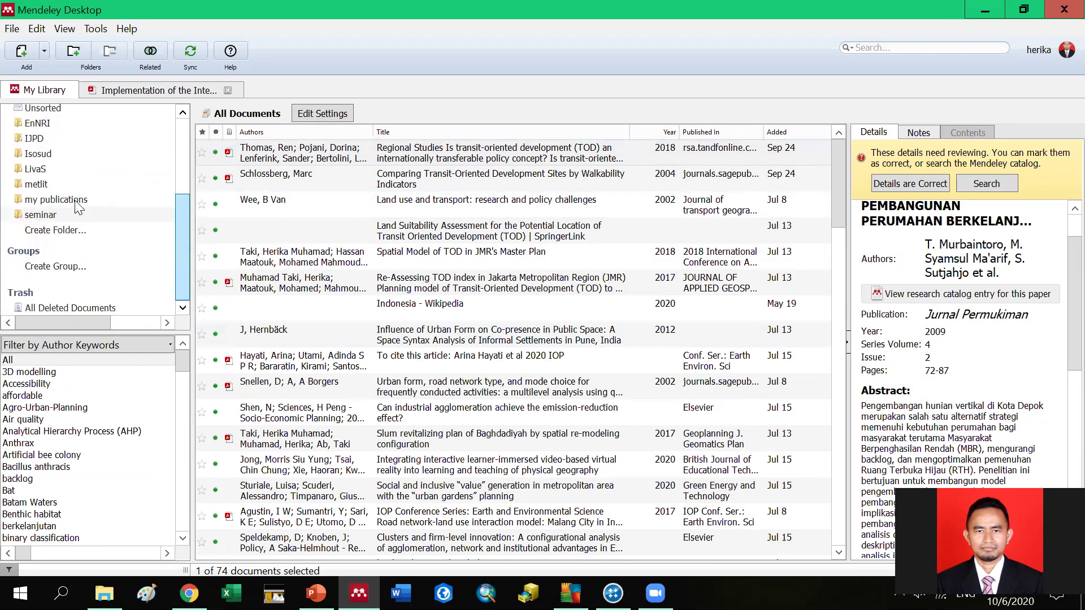
pyautogui.click(65, 217)
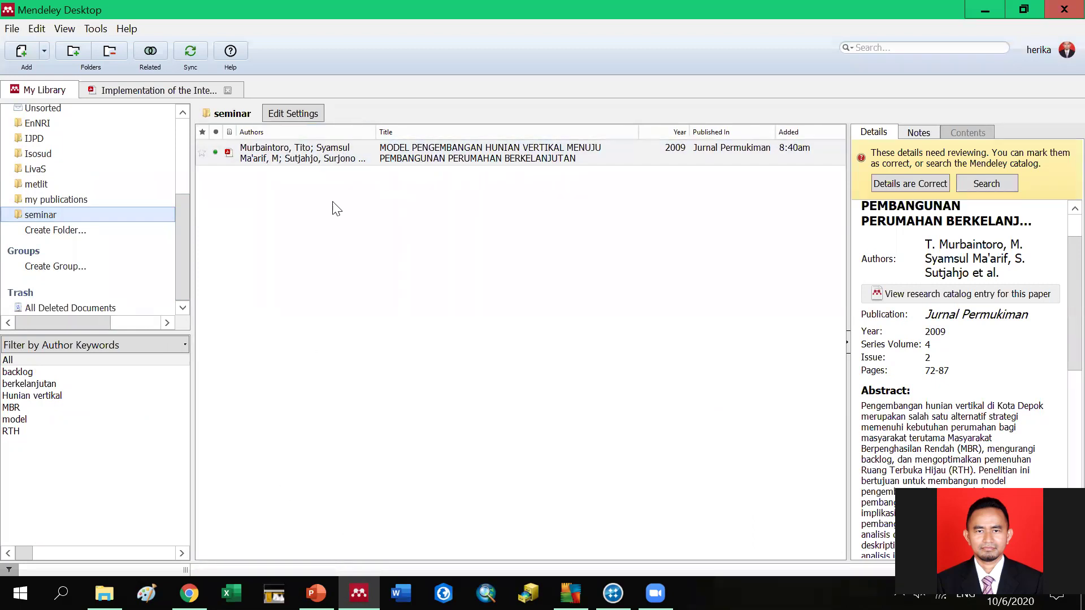
pyautogui.click(232, 158)
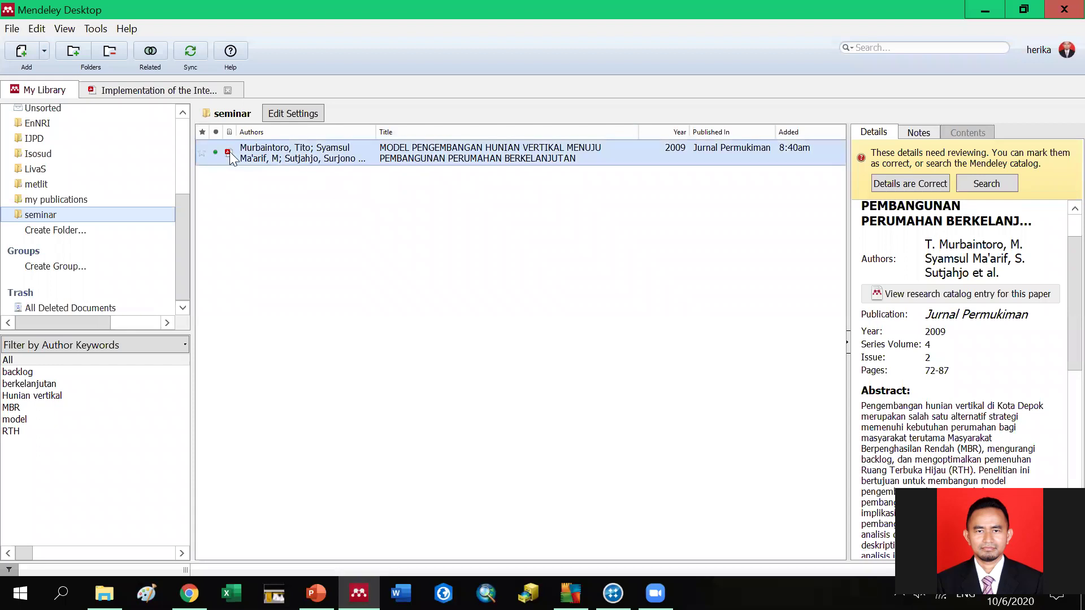
pyautogui.doubleClick(232, 158)
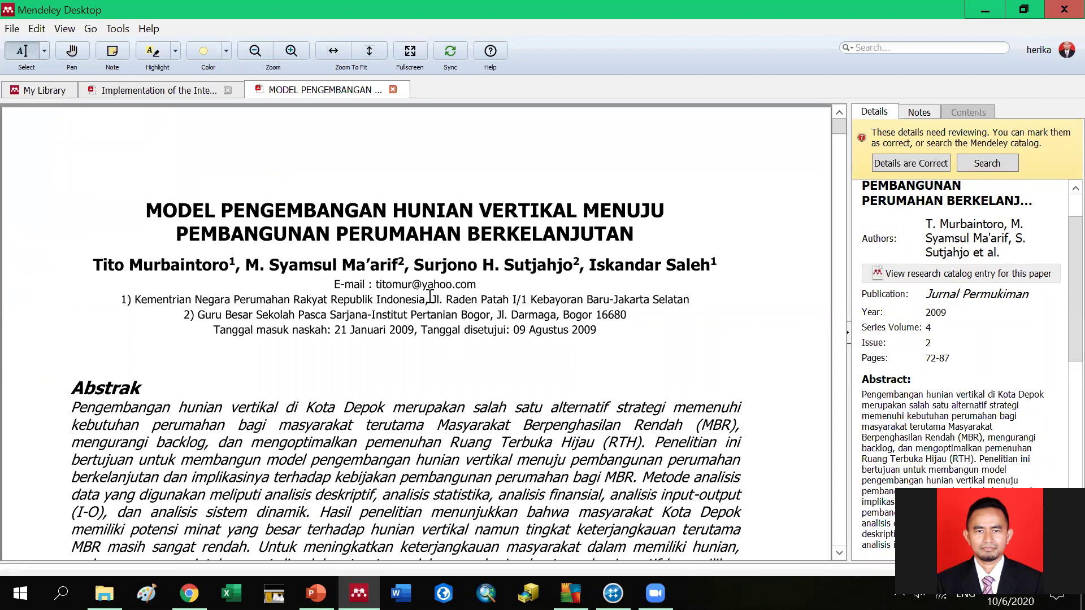
pyautogui.scroll(-1, 430, 297)
pyautogui.scroll(-1, 430, 296)
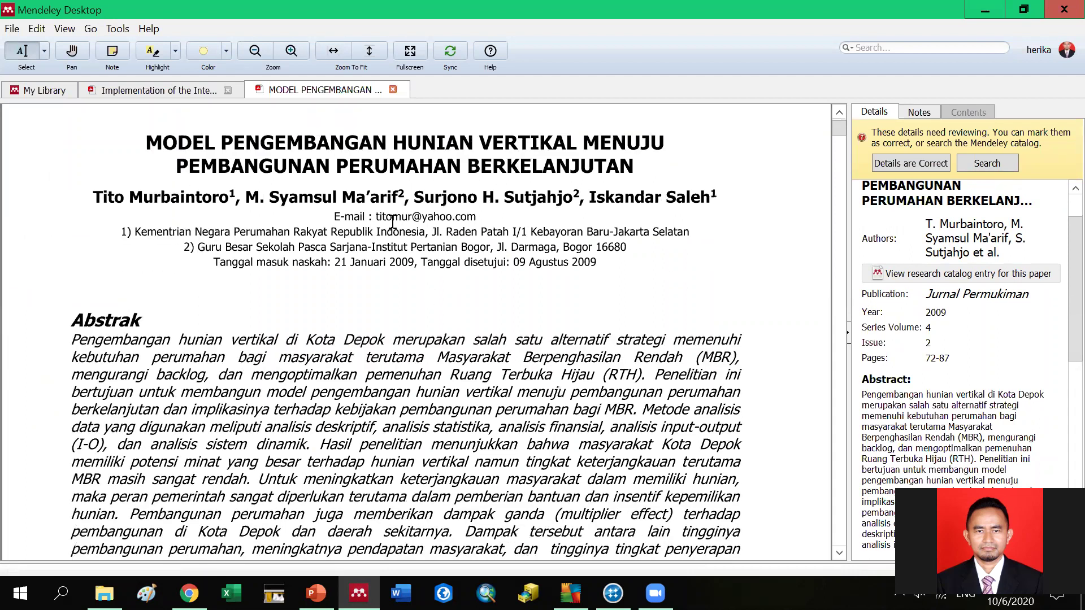
pyautogui.scroll(-9, 523, 325)
pyautogui.scroll(-5, 523, 325)
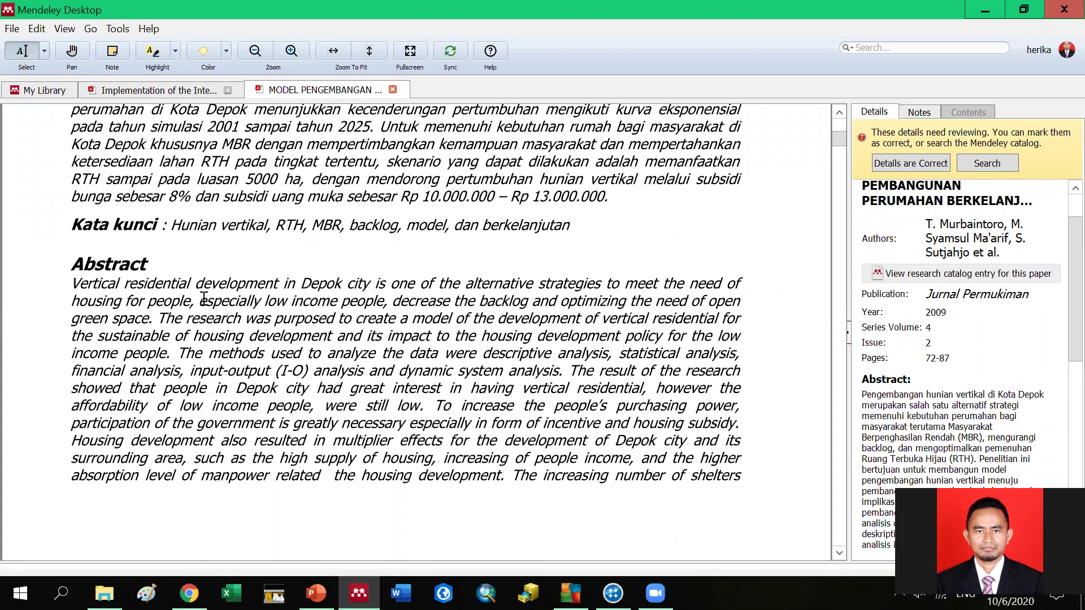
# Step: Select the passage on the multiplier effect of housing development in the Indonesian abstract, and clear the selection
pyautogui.scroll(5, 137, 215)
pyautogui.moveTo(137, 215); pyautogui.dragTo(374, 296)
pyautogui.rightClick(380, 254)
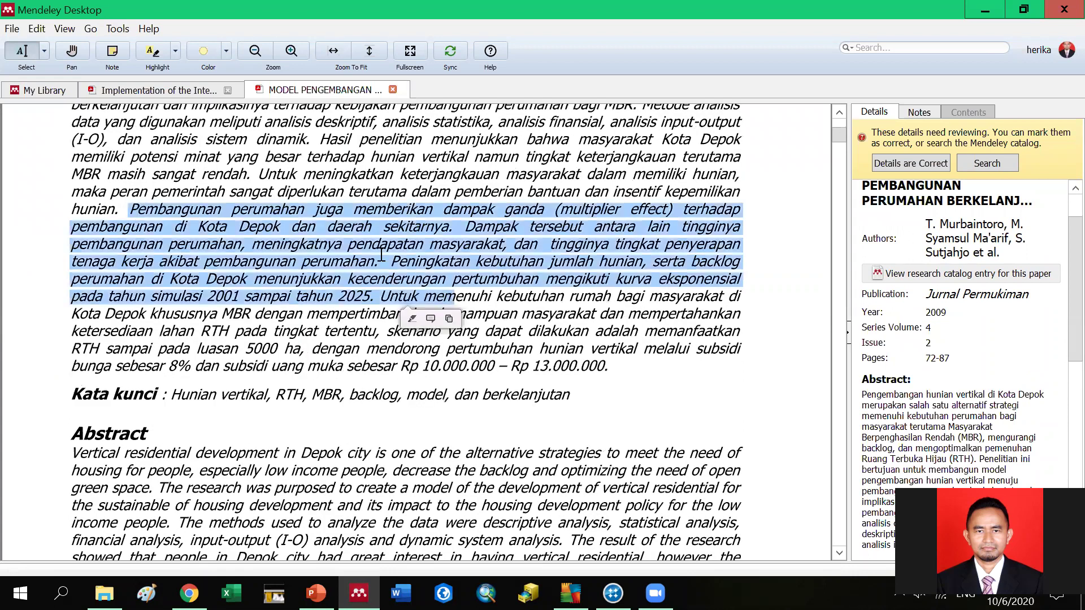
pyautogui.click(562, 414)
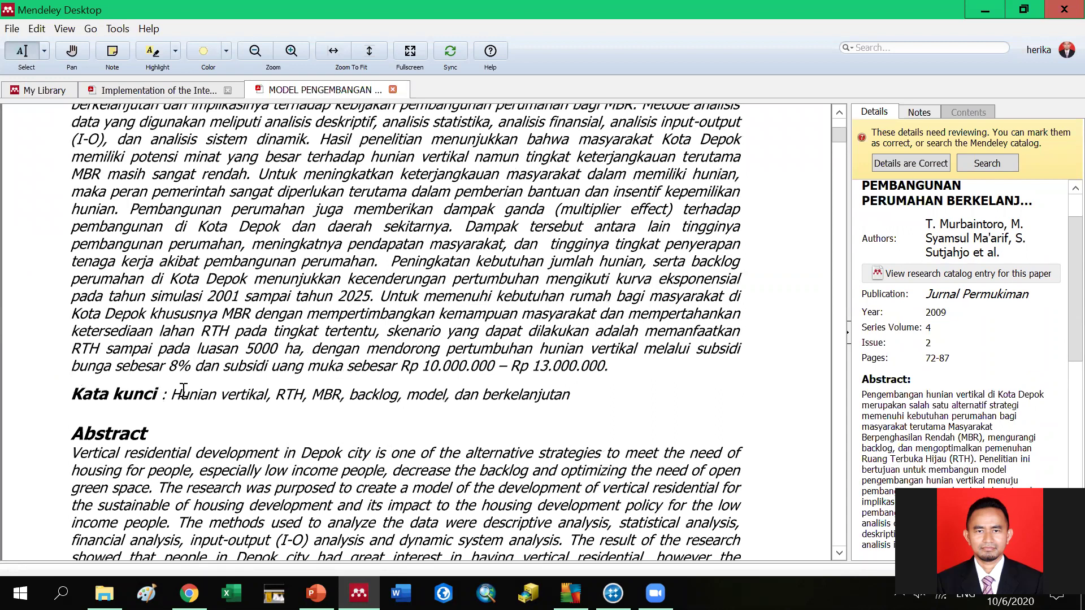
# Step: Return to the start of the article and select its title together with part of the author line
pyautogui.scroll(5, 358, 339)
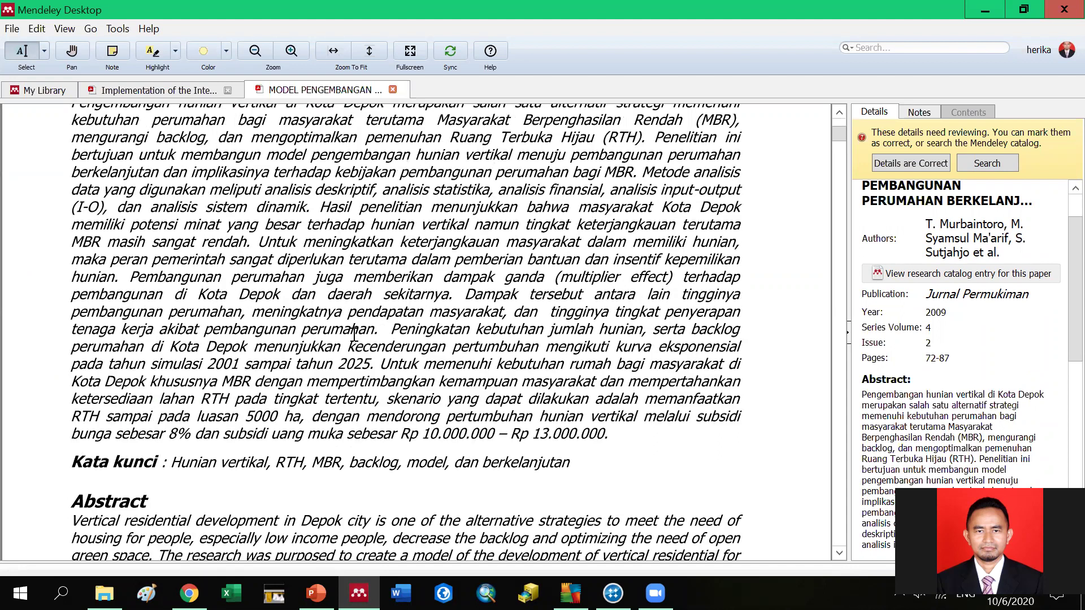
pyautogui.scroll(4, 329, 273)
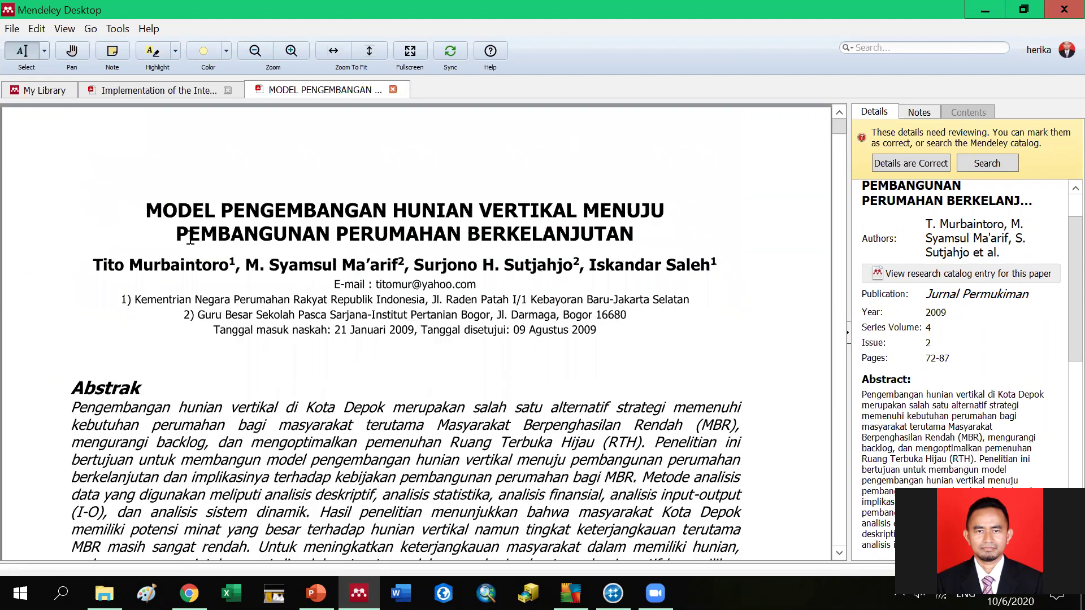
pyautogui.moveTo(145, 210); pyautogui.dragTo(469, 266)
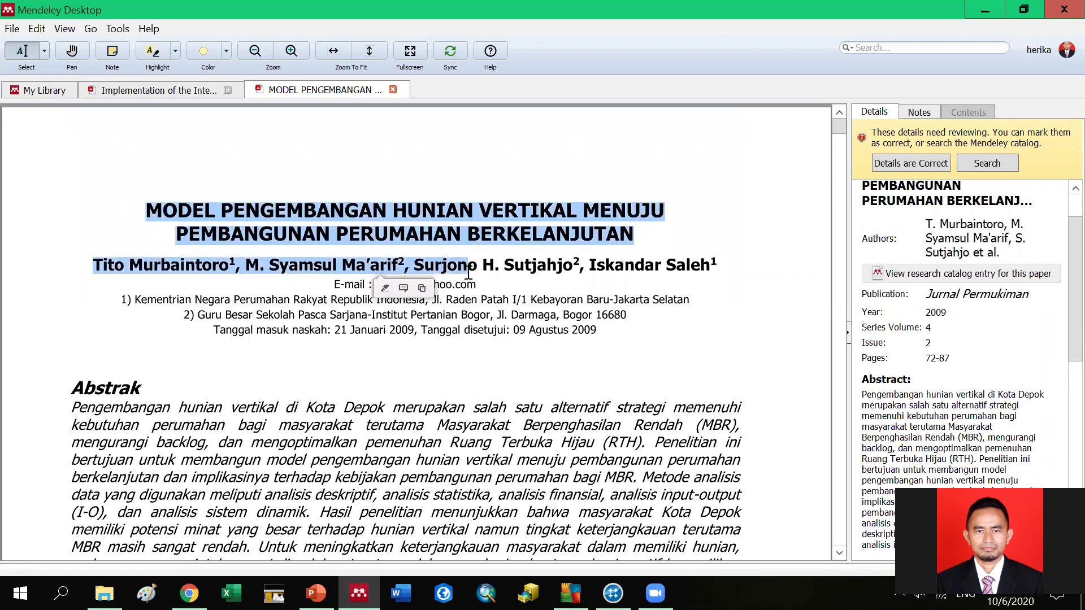
# Step: Select the abstract's findings passage beginning "Hasil penelitian menunjukkan", review the surrounding text and clear the selection
pyautogui.scroll(-3, 274, 294)
pyautogui.scroll(-3, 506, 392)
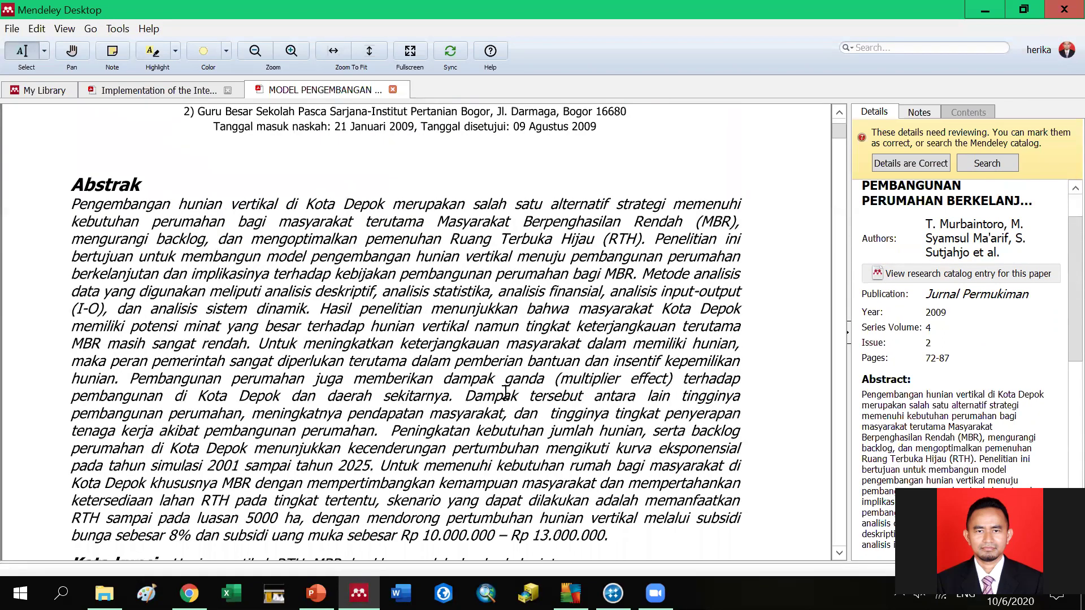
pyautogui.scroll(-1, 360, 364)
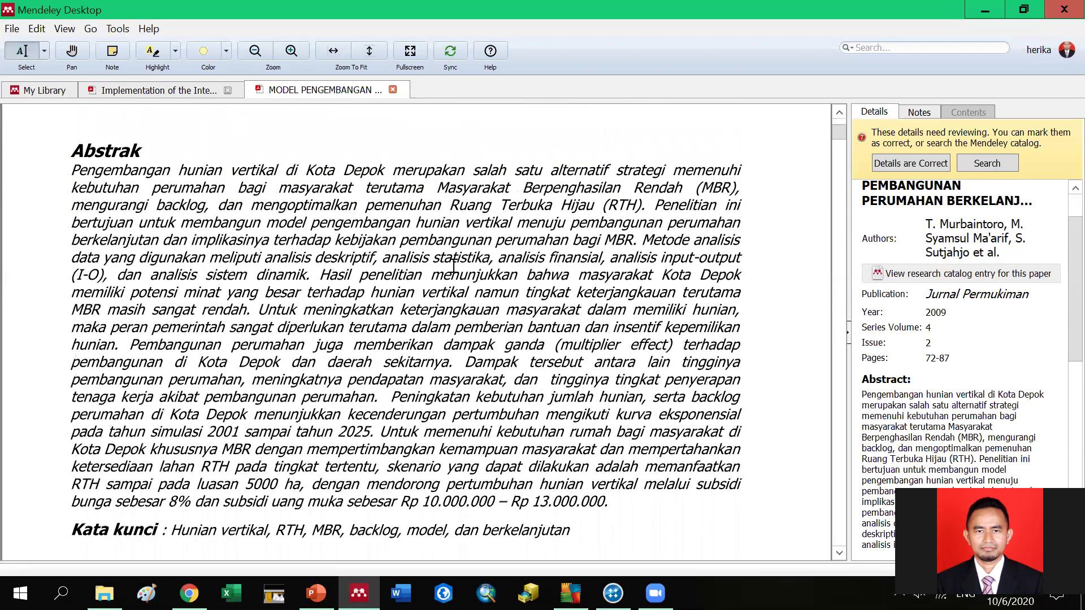
pyautogui.moveTo(319, 276); pyautogui.dragTo(740, 312)
pyautogui.scroll(-2, 441, 339)
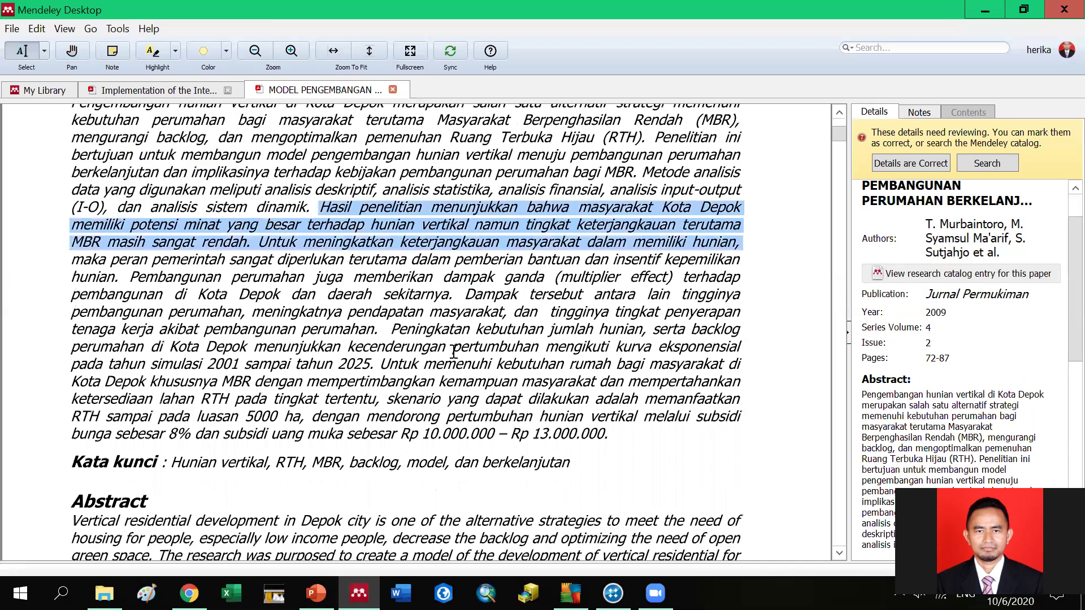
pyautogui.scroll(-1, 443, 362)
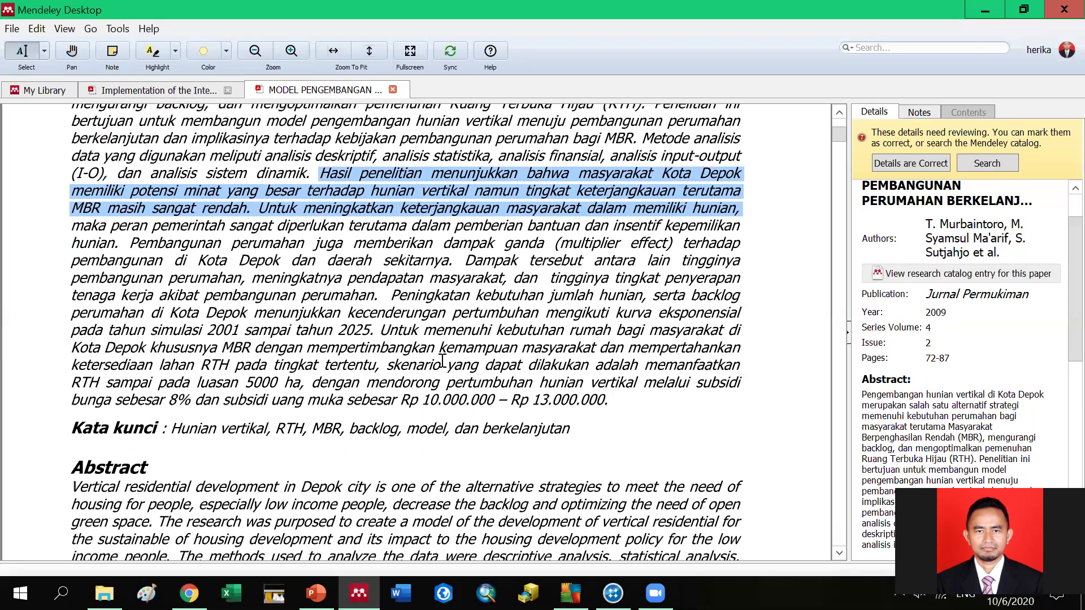
pyautogui.scroll(-1, 314, 378)
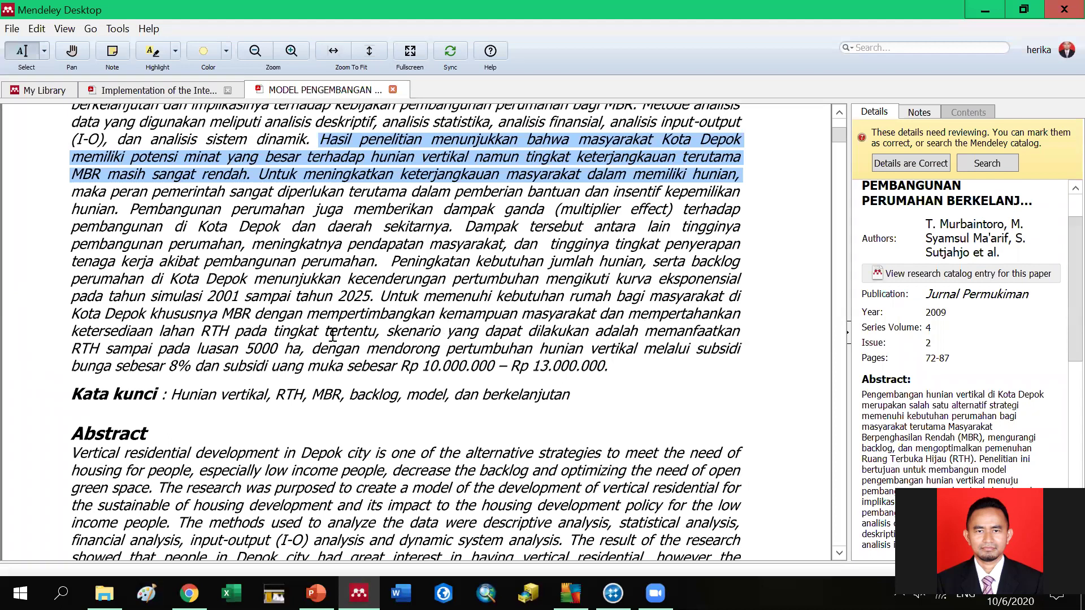
pyautogui.scroll(2, 441, 306)
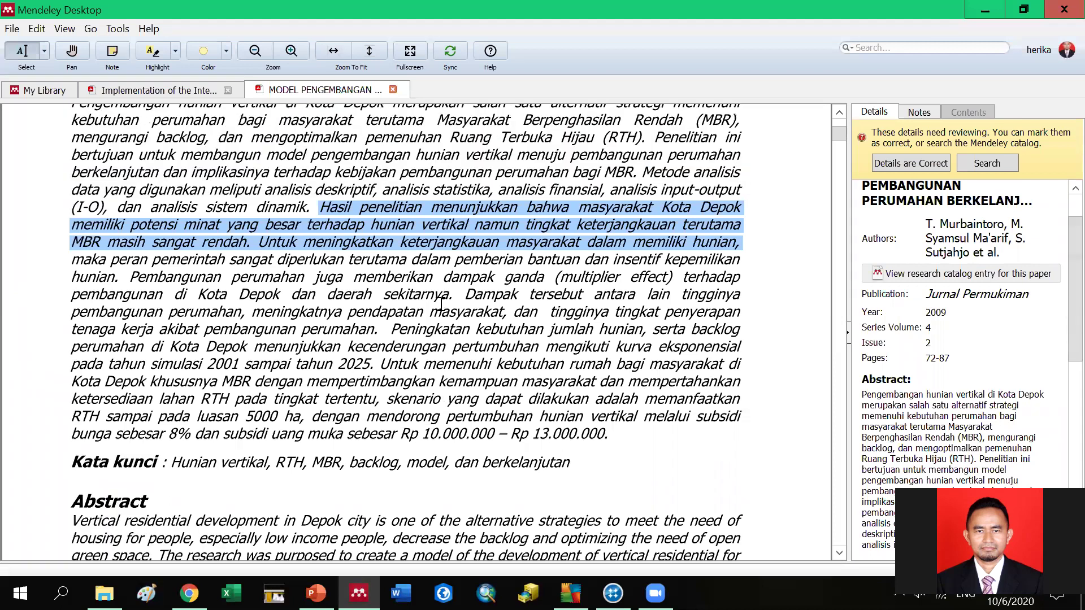
pyautogui.scroll(1, 441, 303)
pyautogui.click(615, 470)
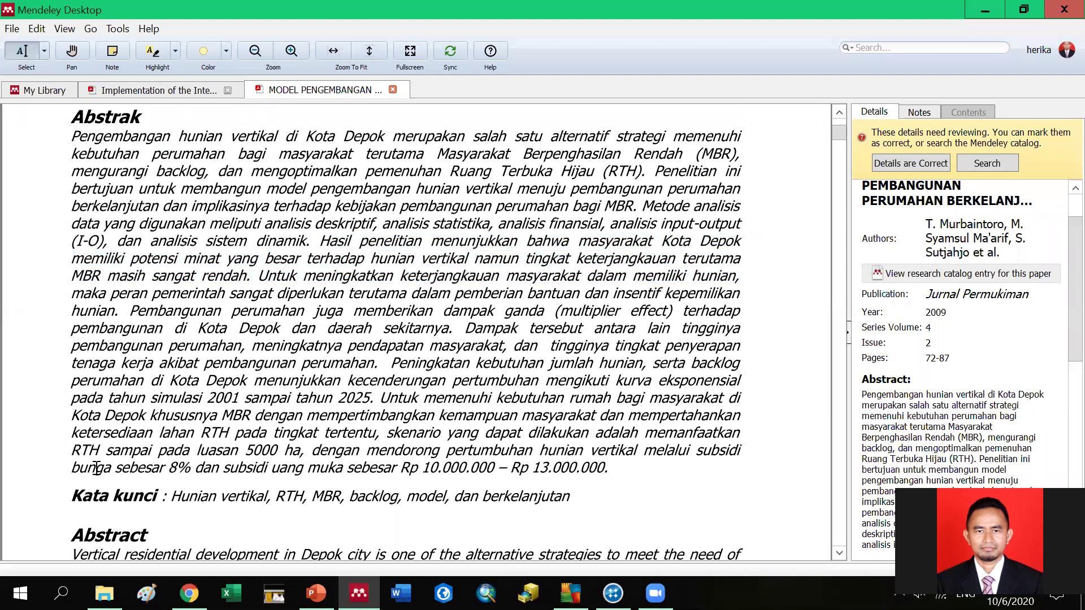
# Step: Select the abstract's opening background sentence, from "Pengembangan hunian vertikal" to "Ruang Terbuka Hijau (RTH)", for reading and clear the selection
pyautogui.scroll(-2, 281, 396)
pyautogui.scroll(3, 281, 396)
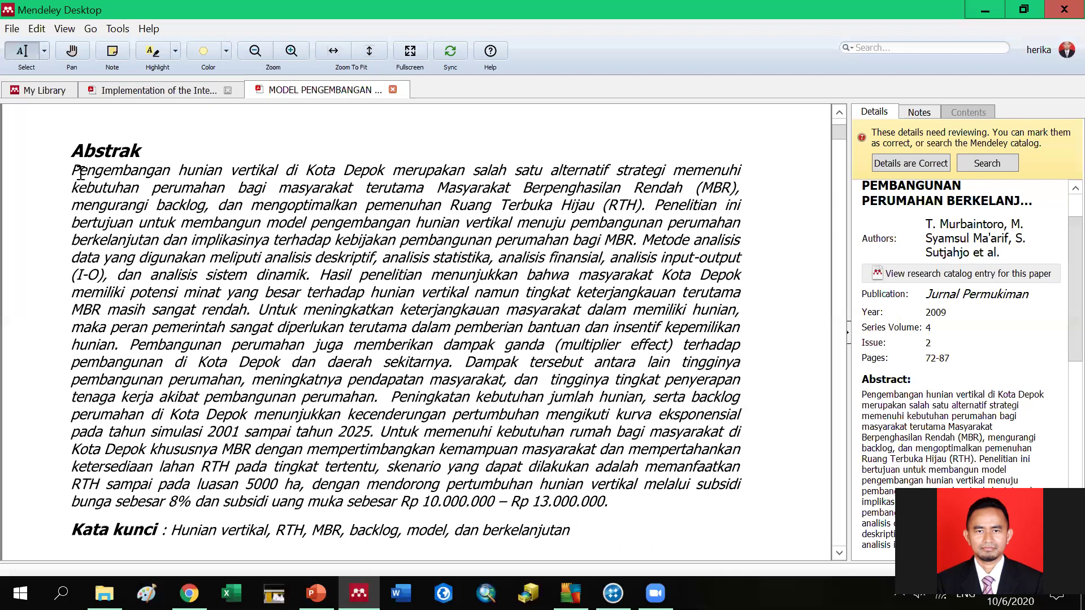
pyautogui.moveTo(71, 170); pyautogui.dragTo(641, 205)
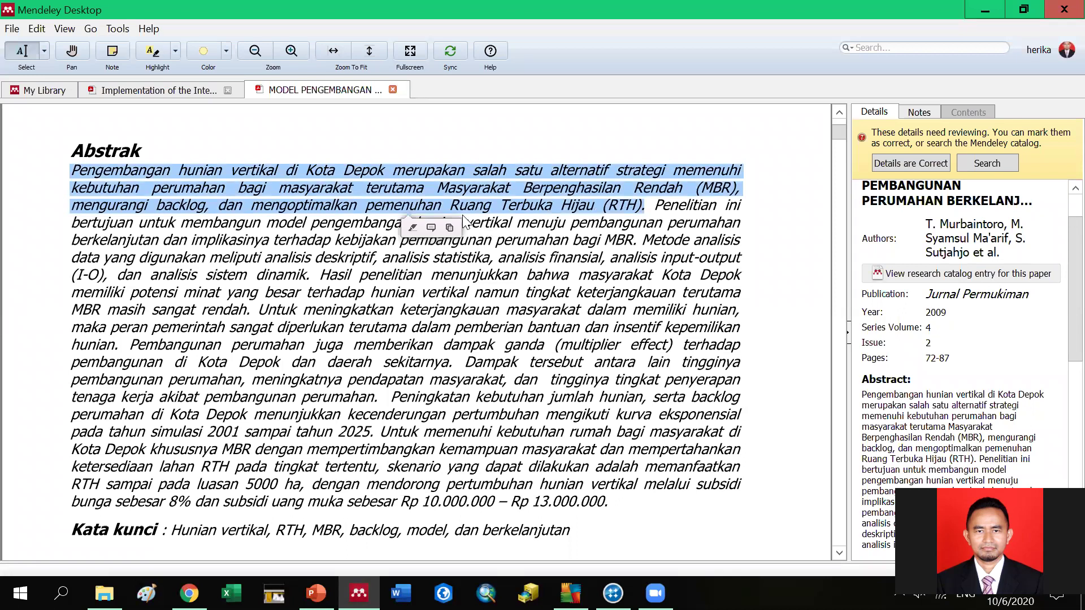
pyautogui.click(657, 208)
pyautogui.moveTo(462, 191); pyautogui.dragTo(73, 171)
pyautogui.click(617, 228)
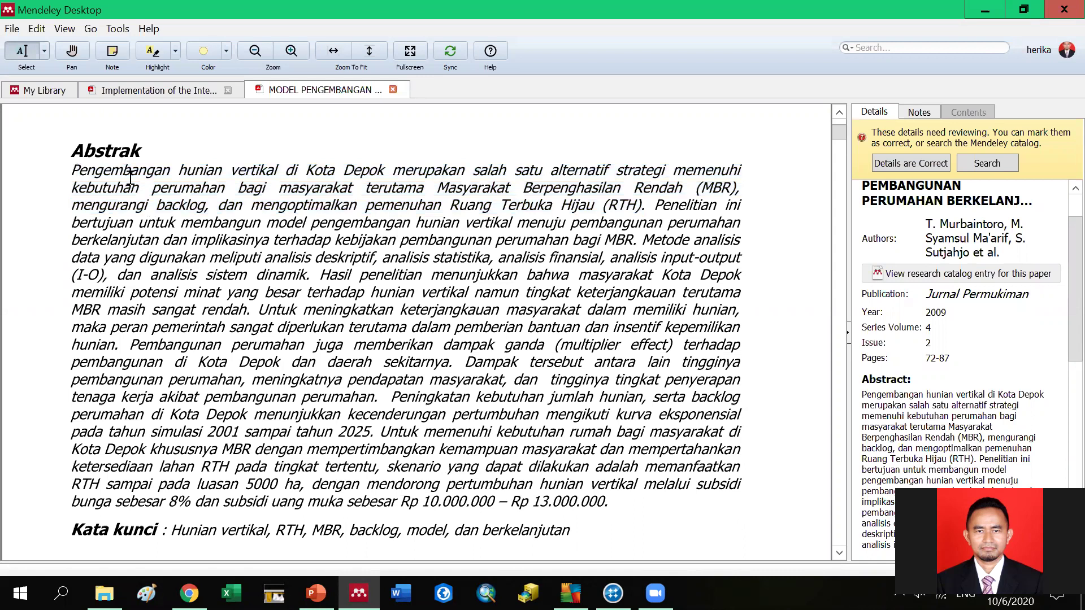
pyautogui.moveTo(414, 176); pyautogui.dragTo(637, 193)
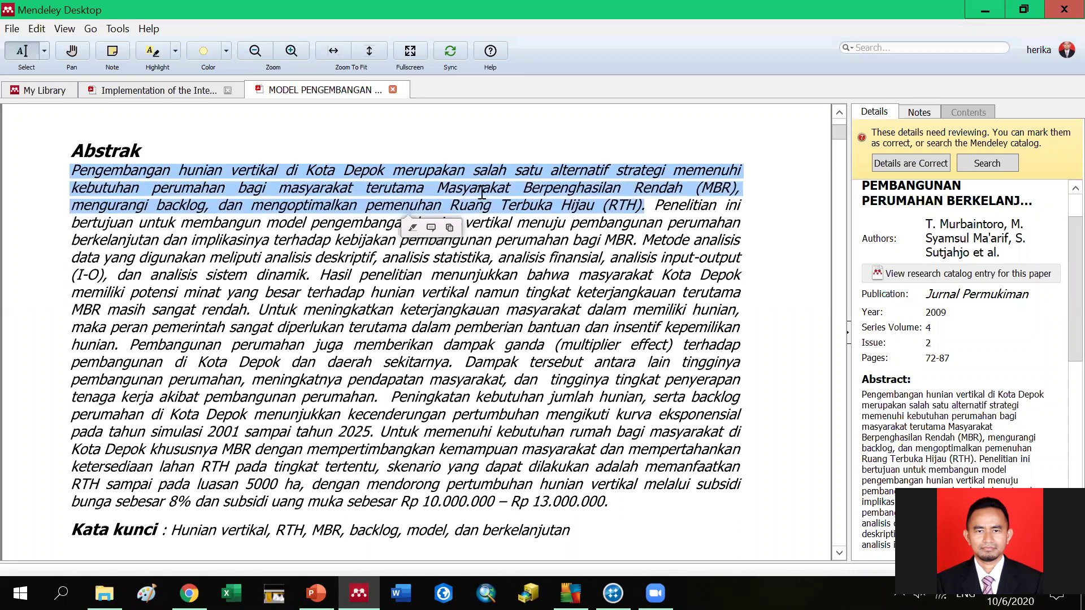
pyautogui.click(668, 258)
# Step: Select the abstract's research purpose sentence, followed by the passage from "Metode analisis data" to "MBR masih sangat rendah"
pyautogui.moveTo(655, 205); pyautogui.dragTo(630, 242)
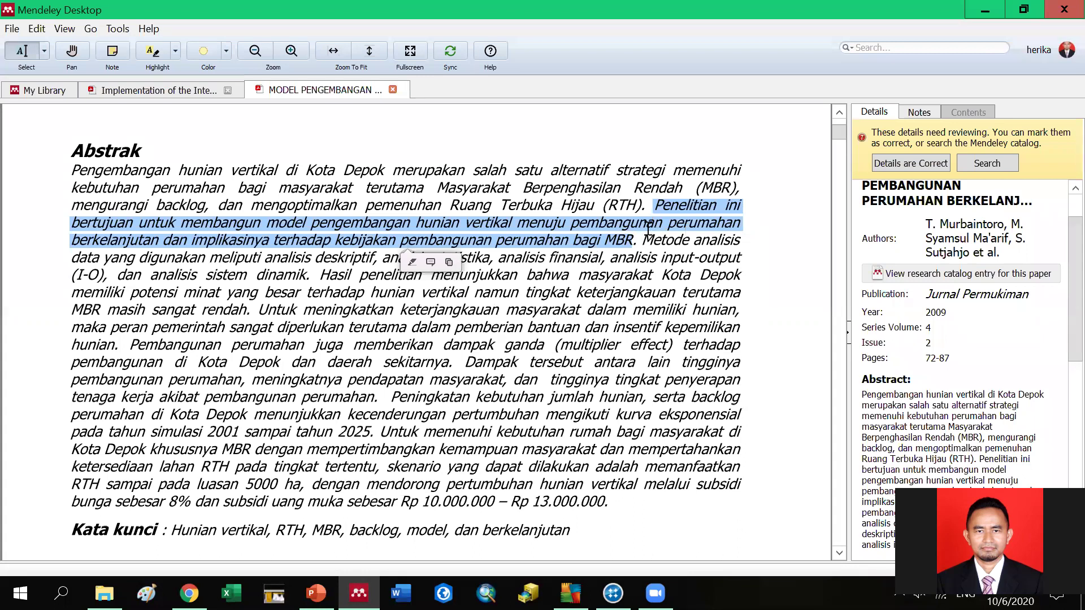
pyautogui.scroll(-1, 650, 226)
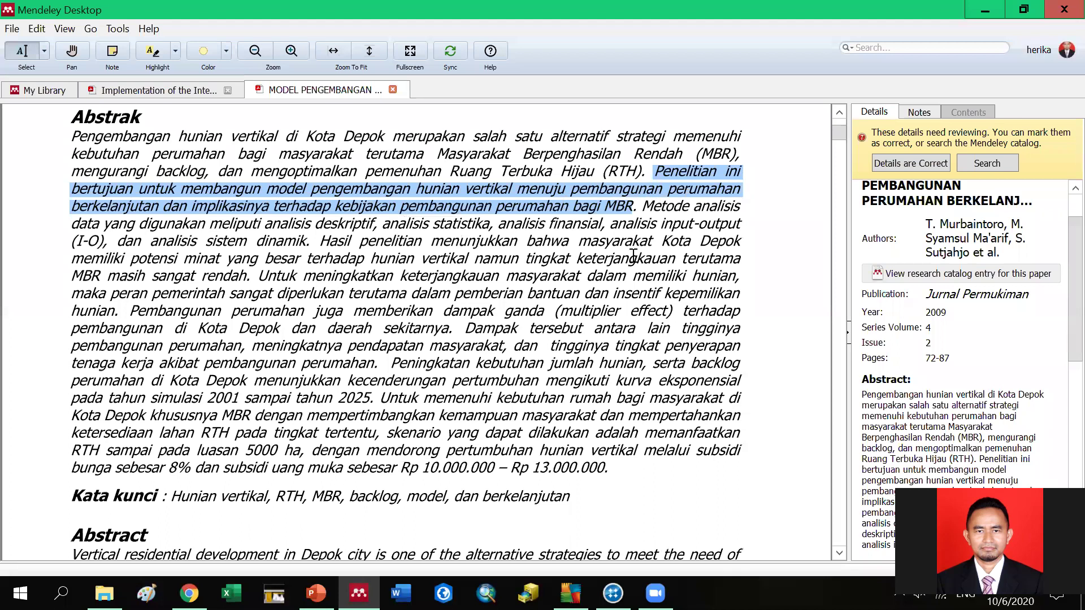
pyautogui.click(646, 209)
pyautogui.moveTo(643, 207); pyautogui.dragTo(657, 225)
pyautogui.moveTo(462, 228); pyautogui.dragTo(219, 260)
pyautogui.moveTo(289, 250); pyautogui.dragTo(247, 277)
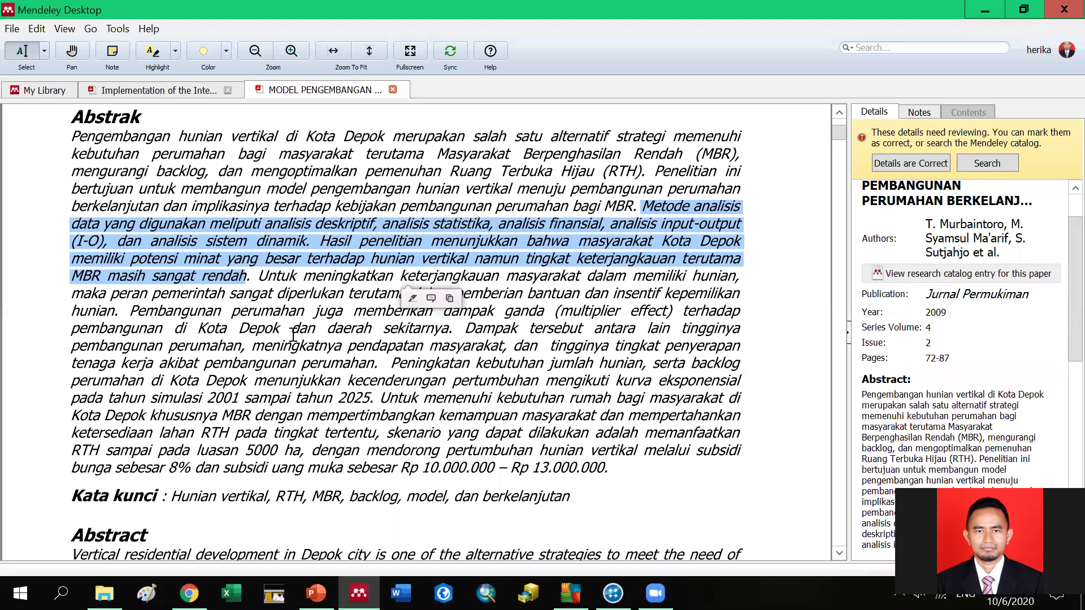
pyautogui.scroll(-1, 293, 335)
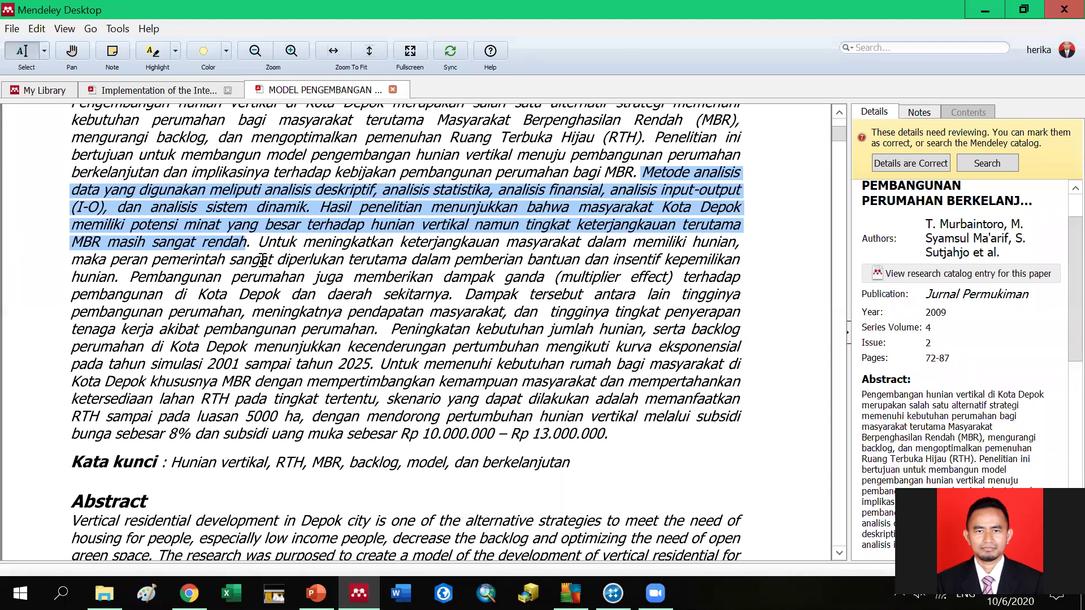
# Step: Select the abstract passage from "Untuk meningkatkan keterjangkauan" to "akibat pembangunan perumahan" for reading, and clear the selection
pyautogui.moveTo(258, 243); pyautogui.dragTo(428, 312)
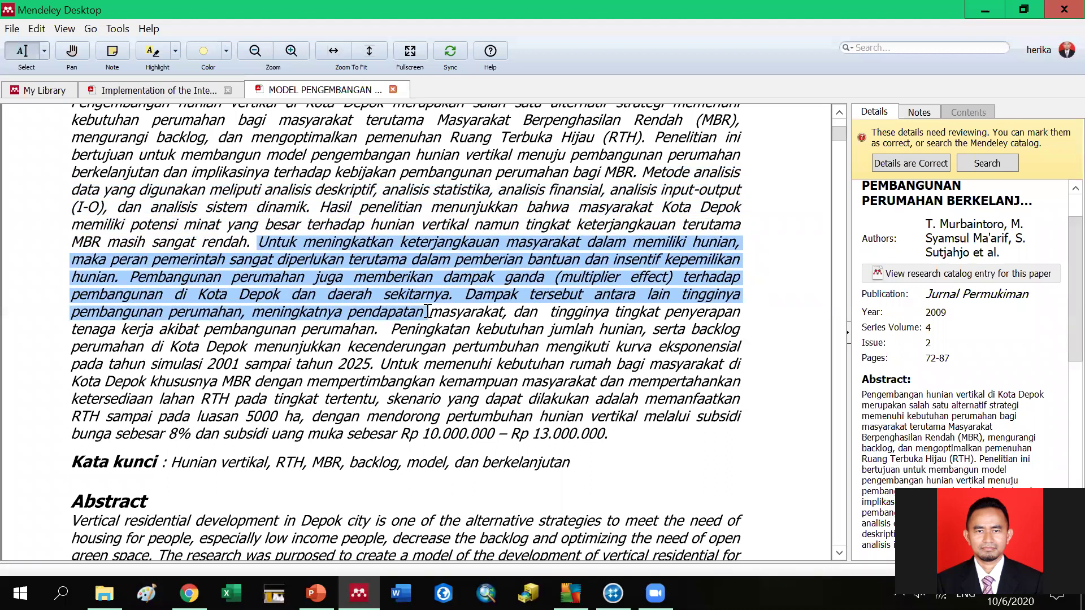
pyautogui.moveTo(428, 311); pyautogui.dragTo(377, 327)
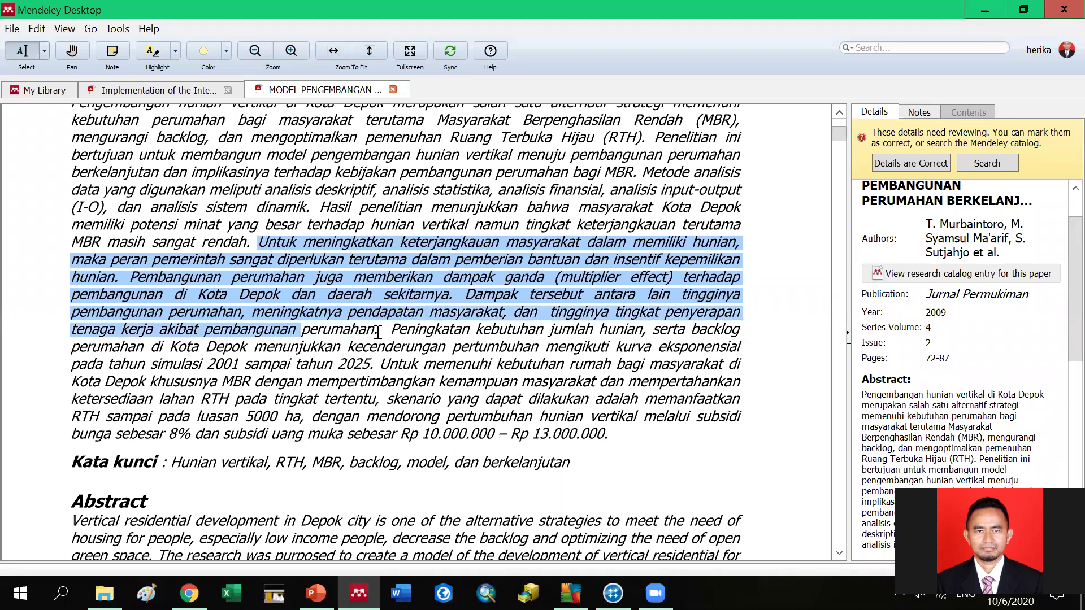
pyautogui.moveTo(377, 332); pyautogui.dragTo(366, 378)
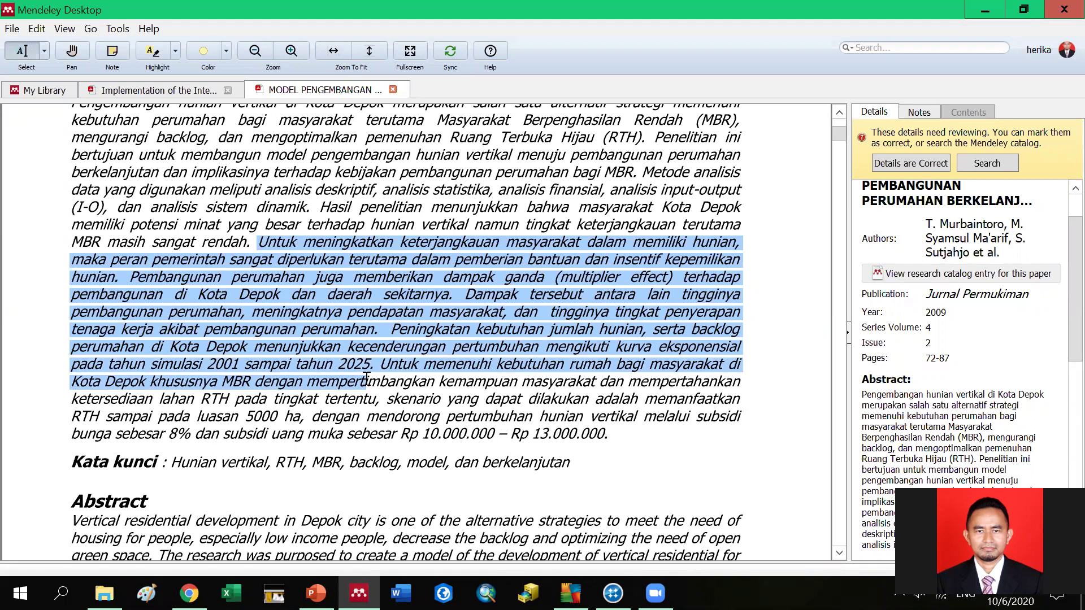
pyautogui.moveTo(366, 379); pyautogui.dragTo(376, 334)
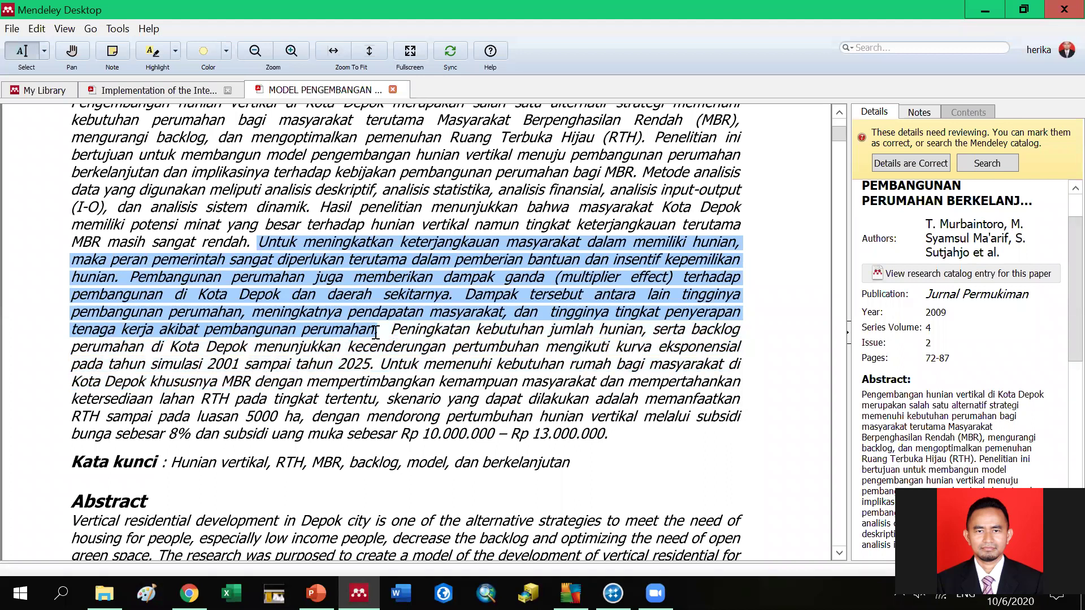
pyautogui.moveTo(376, 333); pyautogui.dragTo(378, 333)
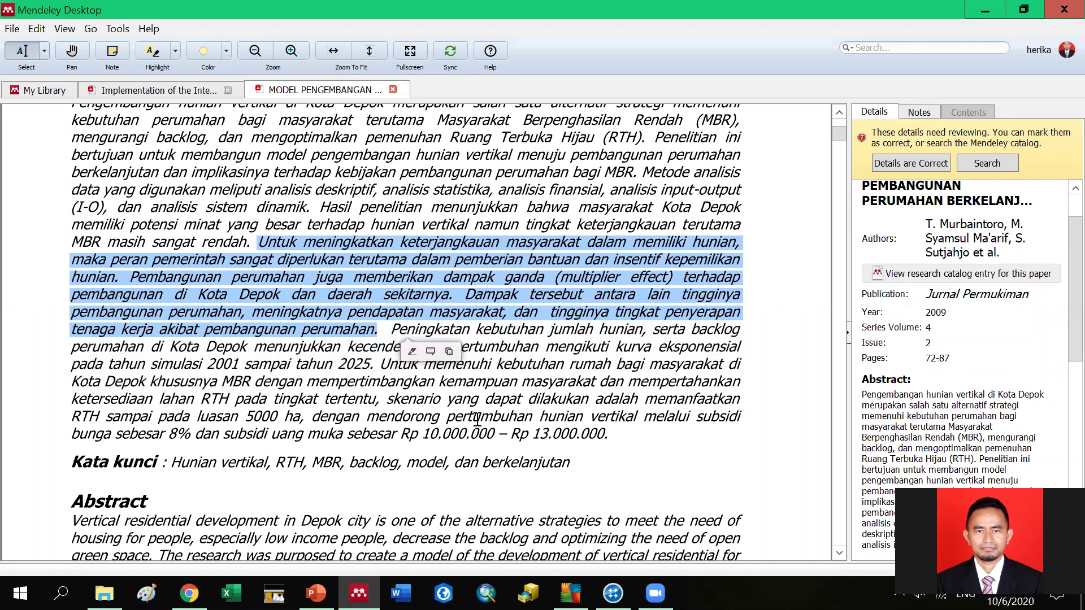
pyautogui.click(584, 428)
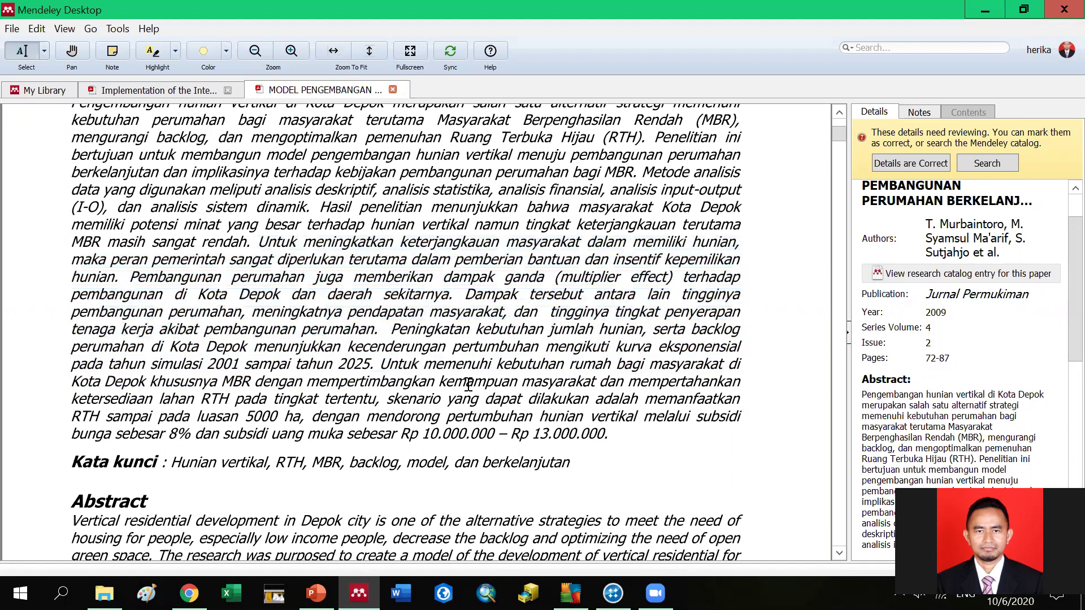
# Step: Select the abstract's closing recommendation beginning "Untuk memenuhi kebutuhan rumah" for reading, and clear the selection
pyautogui.moveTo(378, 365); pyautogui.dragTo(608, 439)
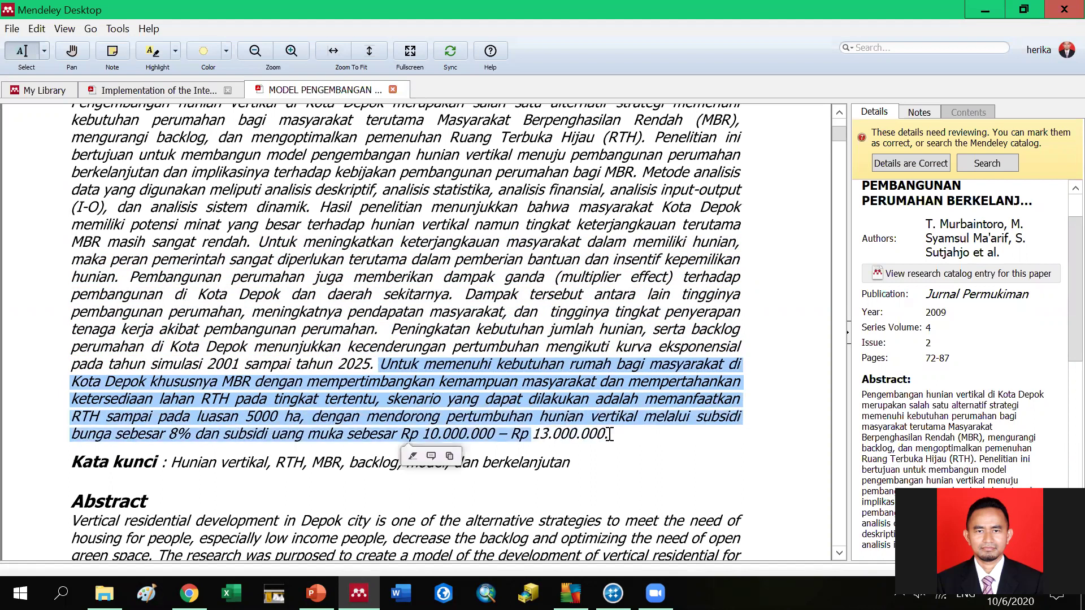
pyautogui.click(605, 436)
pyautogui.moveTo(605, 436); pyautogui.dragTo(402, 371)
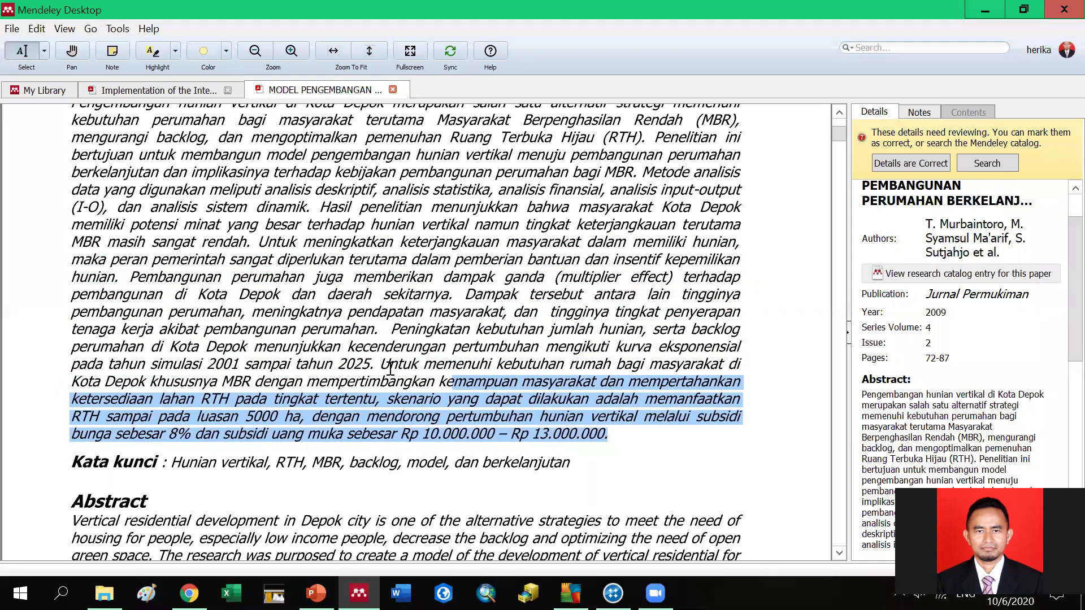
pyautogui.click(341, 487)
# Step: Skim the article from the abstracts through the body text to the framework diagram on page 3
pyautogui.scroll(-3, 315, 463)
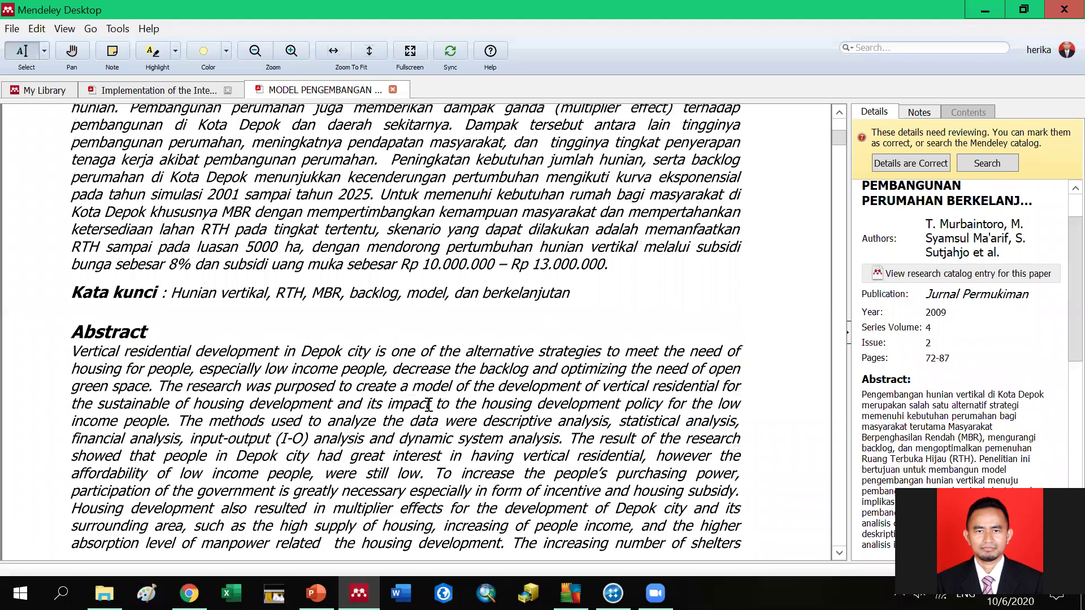
pyautogui.scroll(-12, 428, 404)
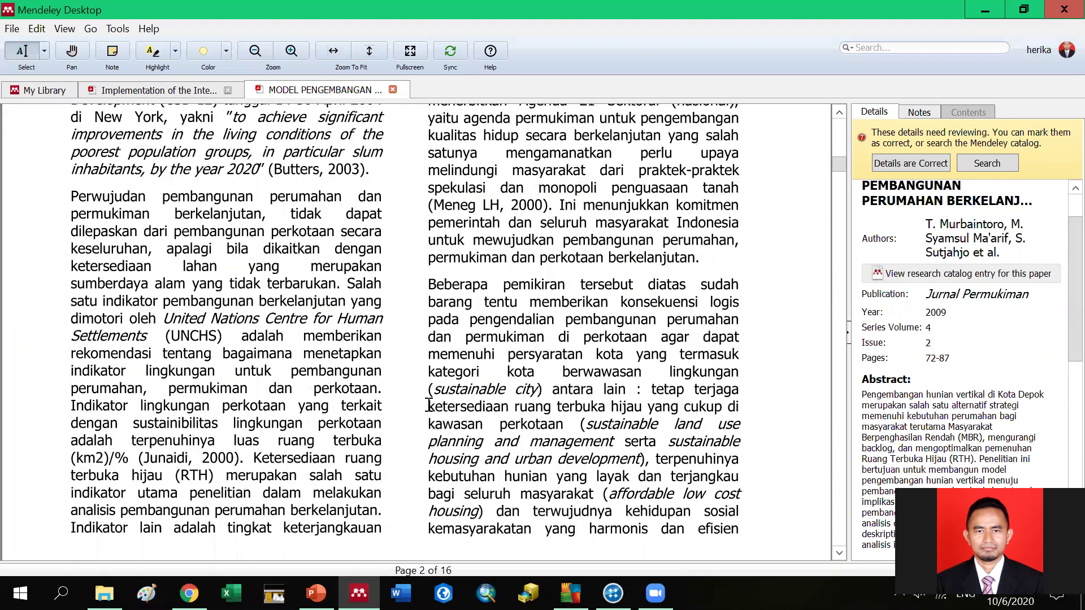
pyautogui.scroll(15, 428, 404)
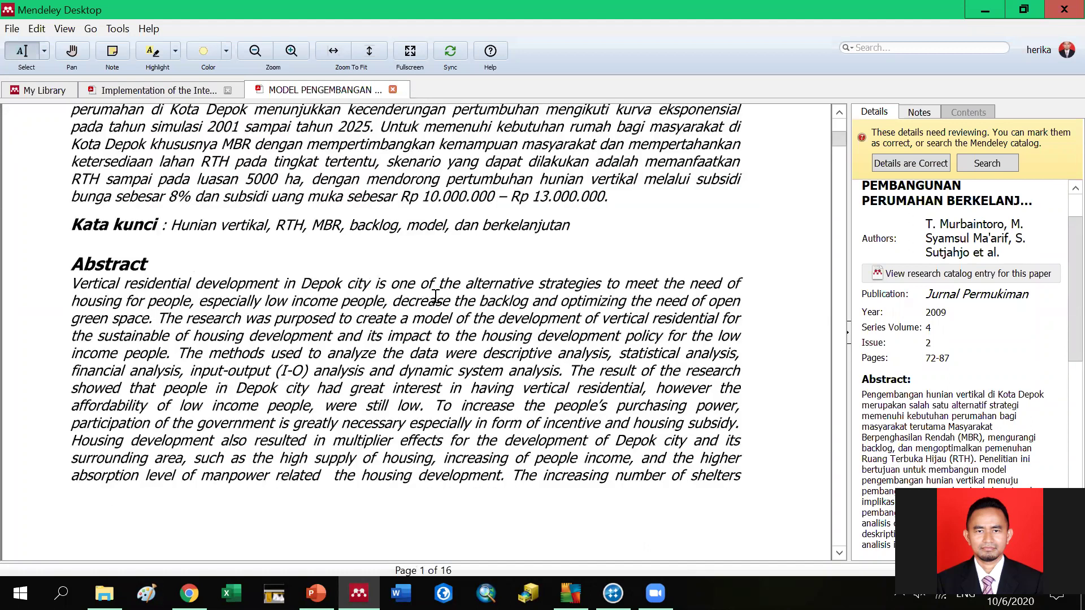
pyautogui.scroll(1, 428, 316)
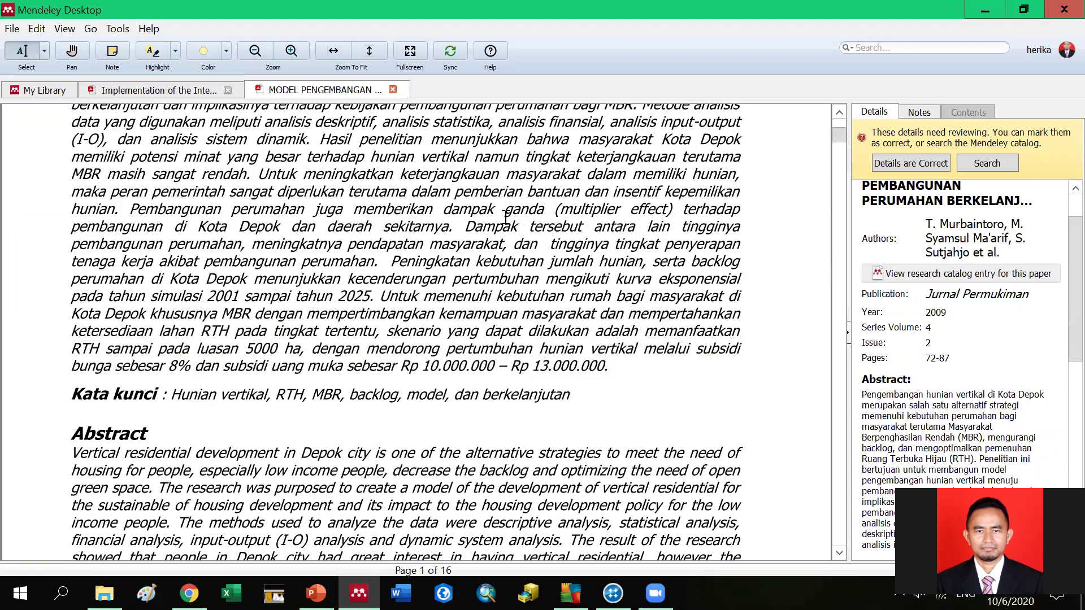
pyautogui.scroll(1, 565, 235)
pyautogui.scroll(1, 622, 195)
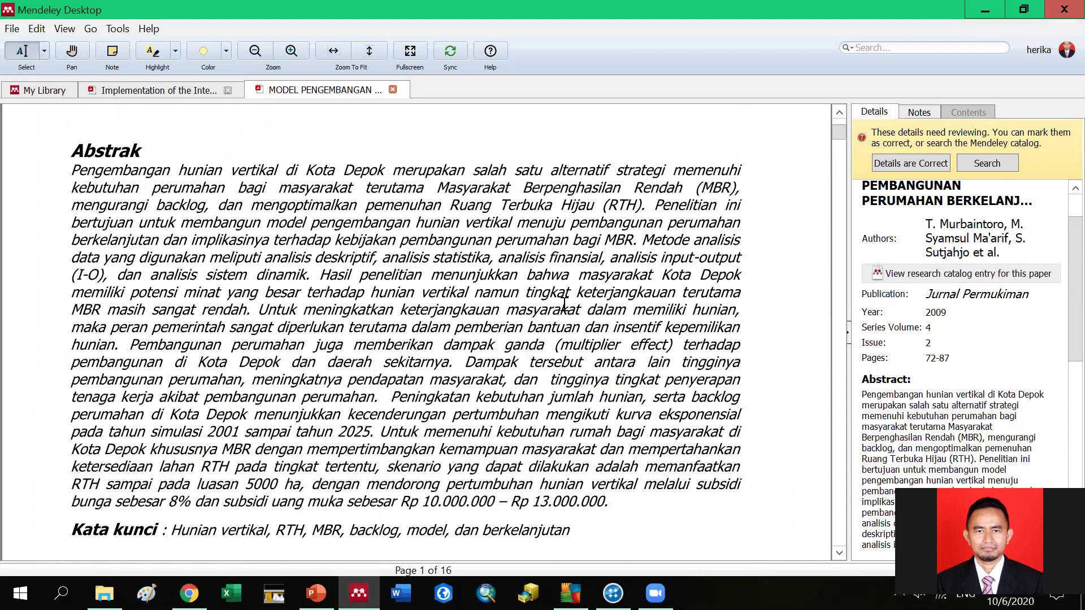
pyautogui.scroll(-20, 356, 358)
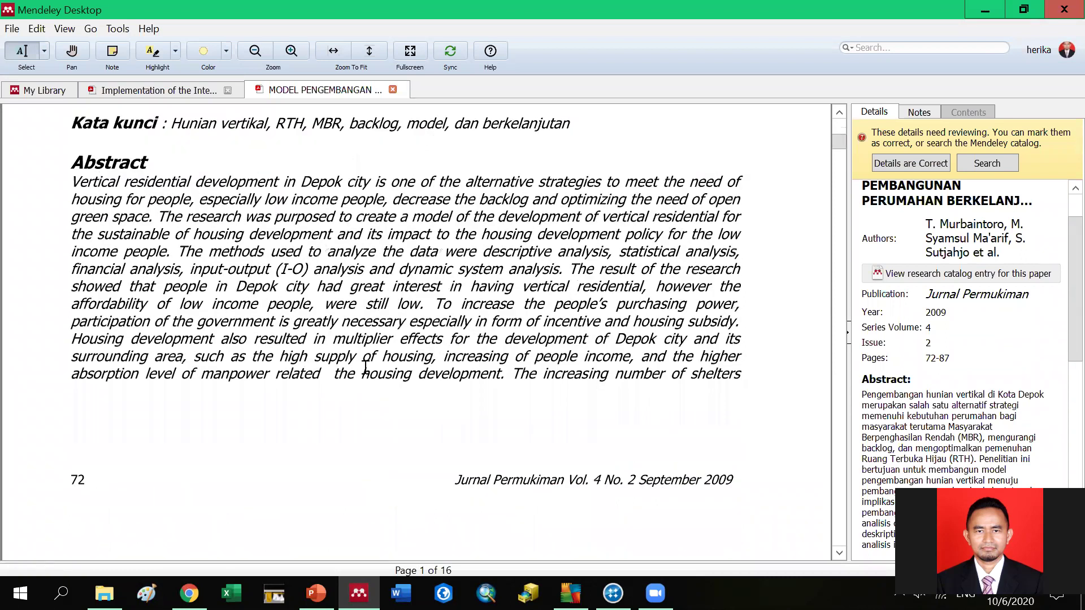
pyautogui.scroll(-15, 365, 367)
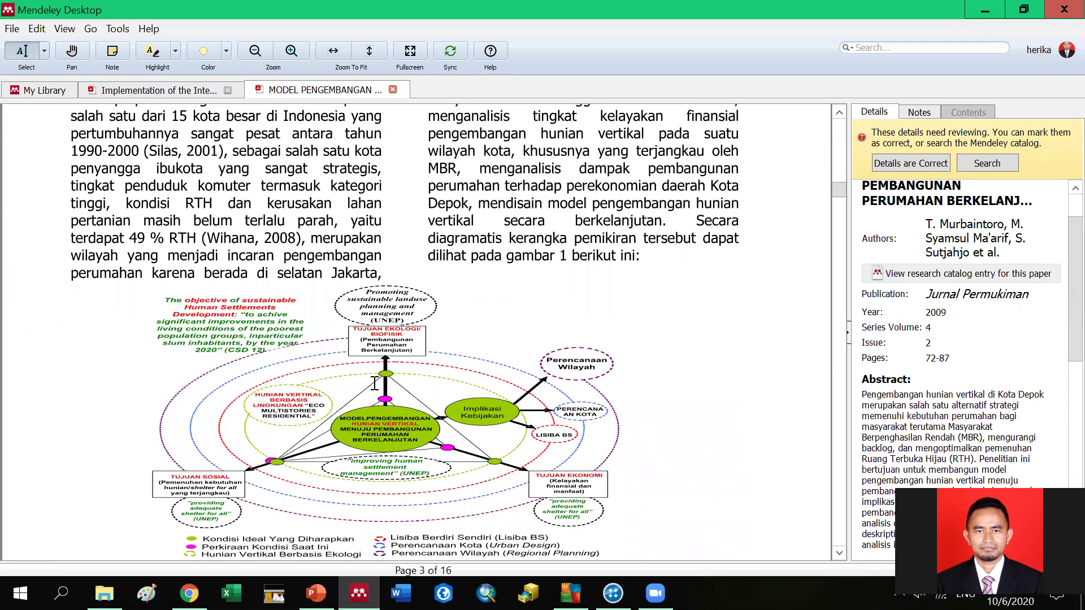
# Step: Skim the article from the framework diagram on page 3 past Tables 3 and 4 to the text on pages 7 and 8
pyautogui.scroll(-5, 422, 414)
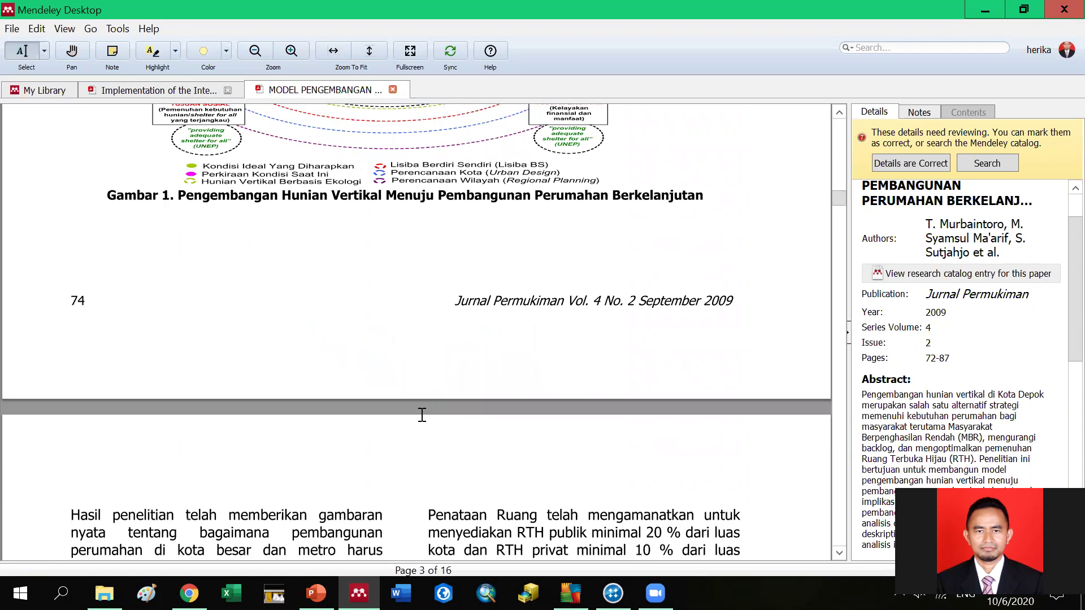
pyautogui.scroll(-10, 422, 414)
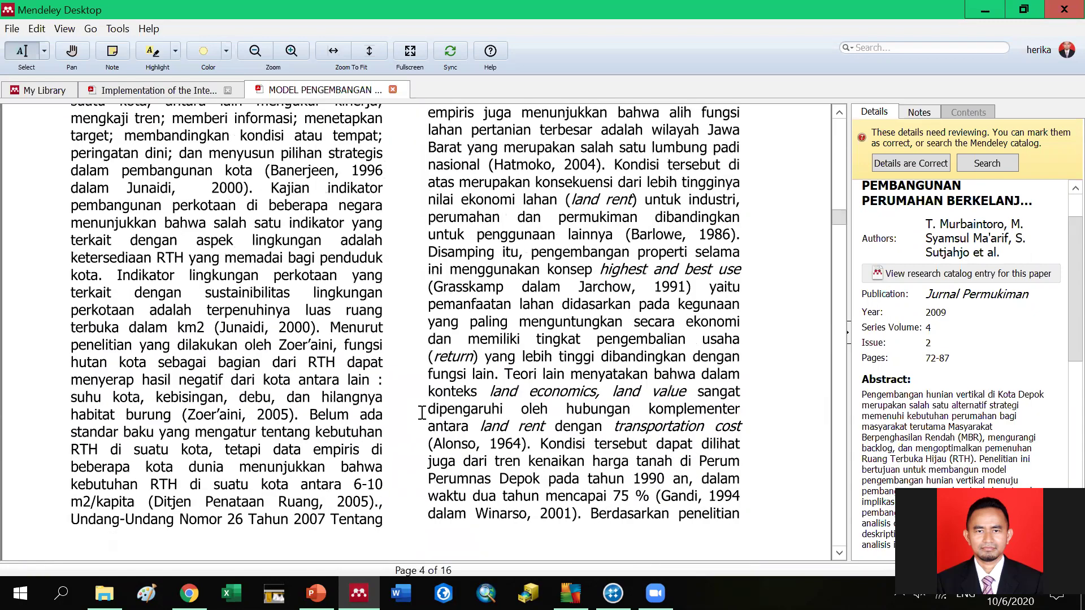
pyautogui.scroll(-20, 422, 414)
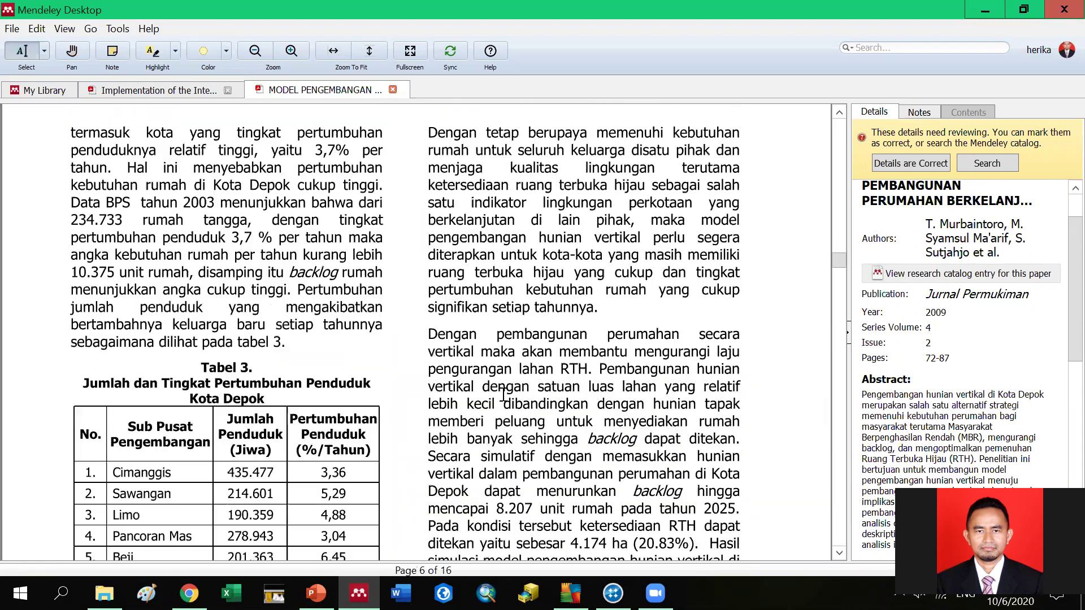
pyautogui.scroll(-7, 505, 394)
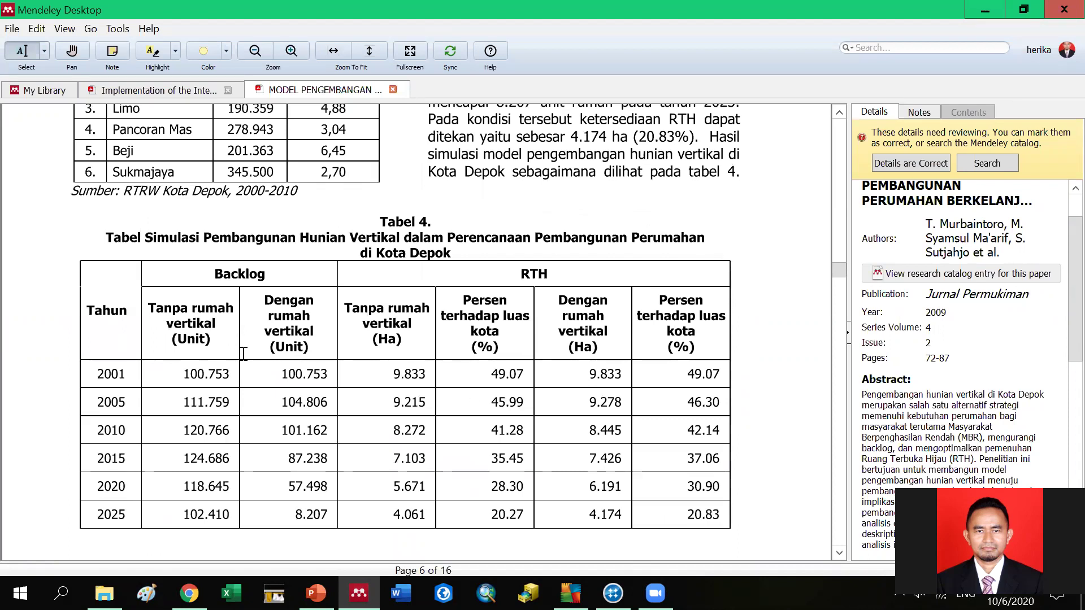
pyautogui.scroll(-15, 244, 353)
pyautogui.scroll(12, 243, 353)
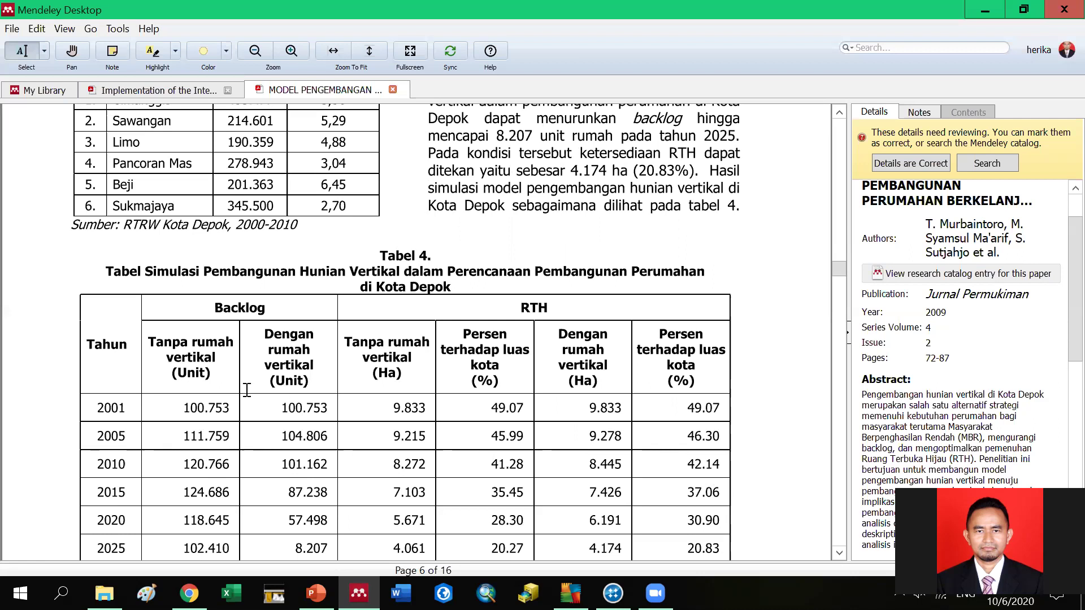
pyautogui.scroll(-5, 262, 373)
pyautogui.scroll(-15, 263, 373)
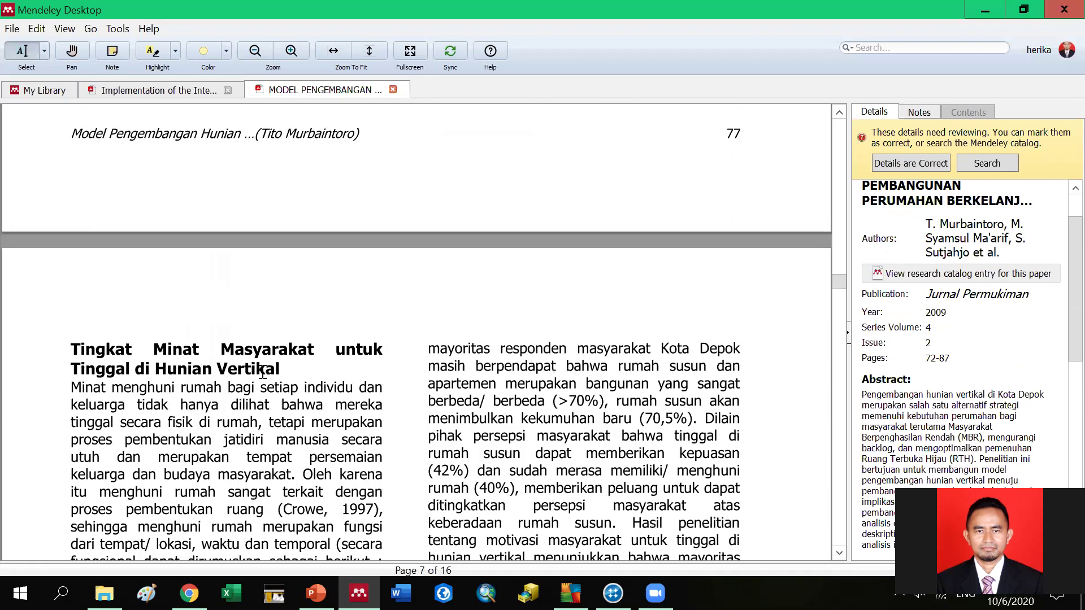
pyautogui.scroll(-5, 360, 317)
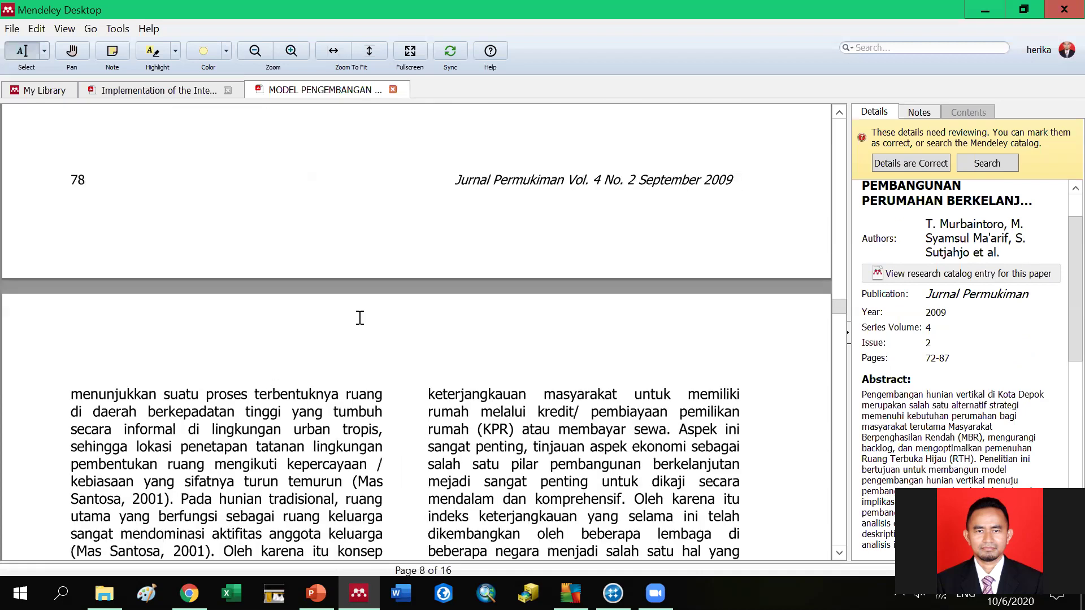
pyautogui.scroll(4, 360, 318)
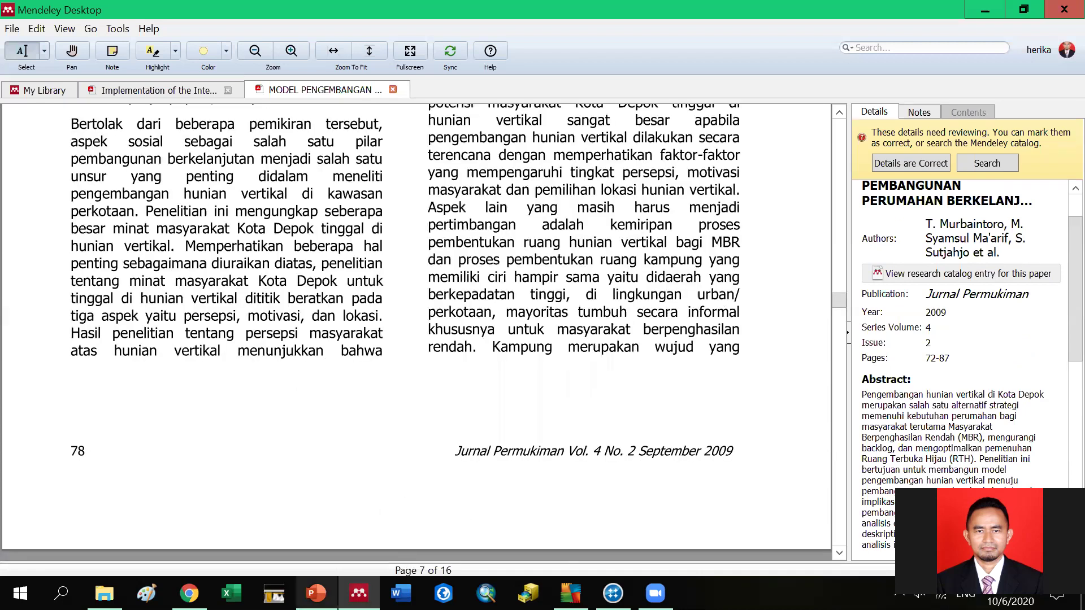
# Step: Switch to the PowerPoint presentation and show slide 25 on installing the MS Word plug-in
pyautogui.click(316, 593)
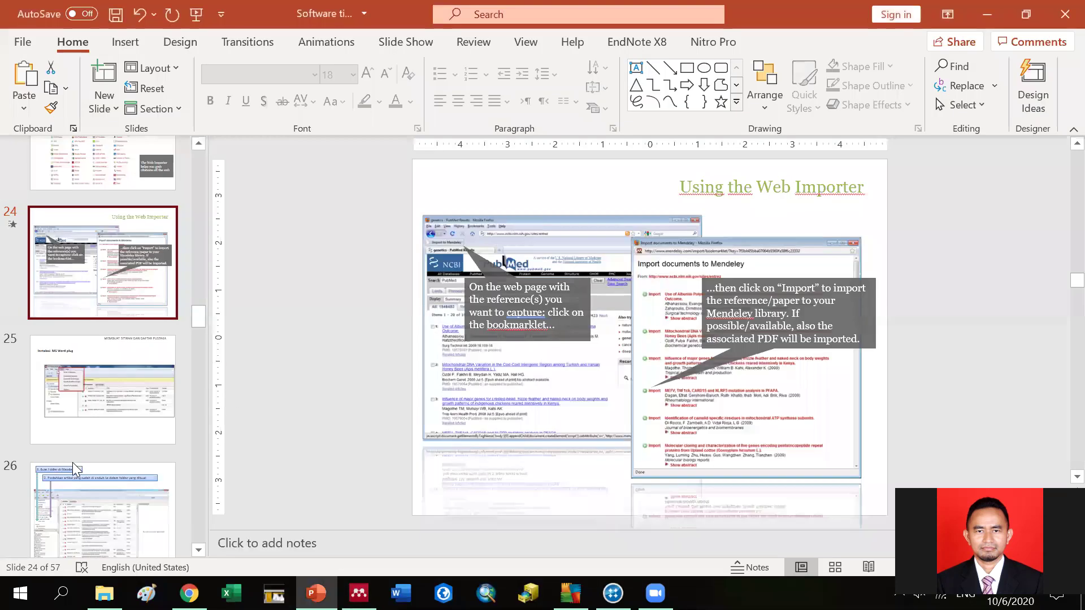
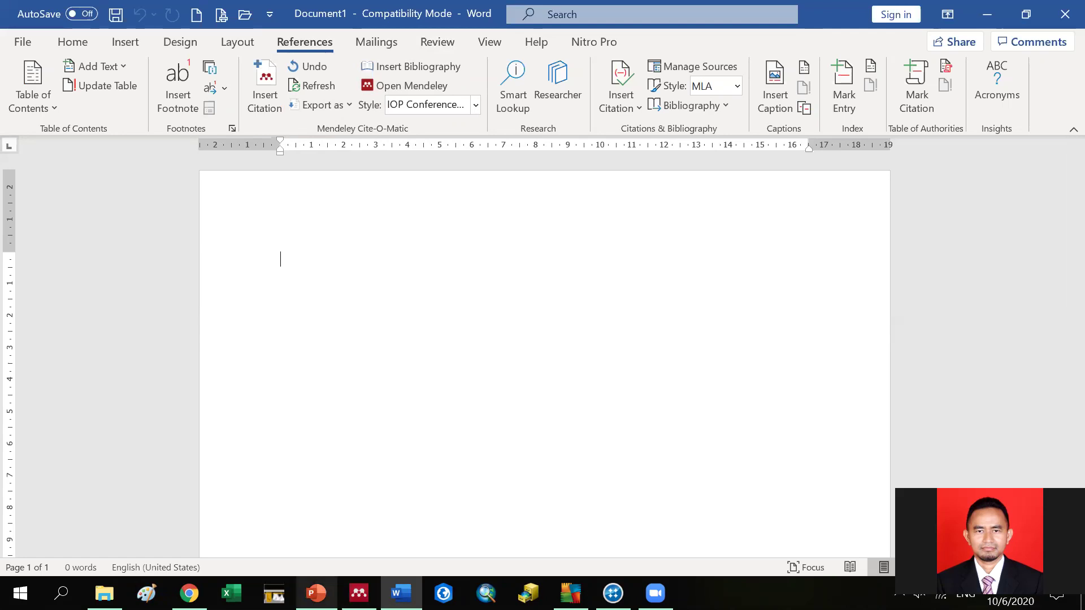
pyautogui.moveTo(315, 593)
pyautogui.click(312, 537)
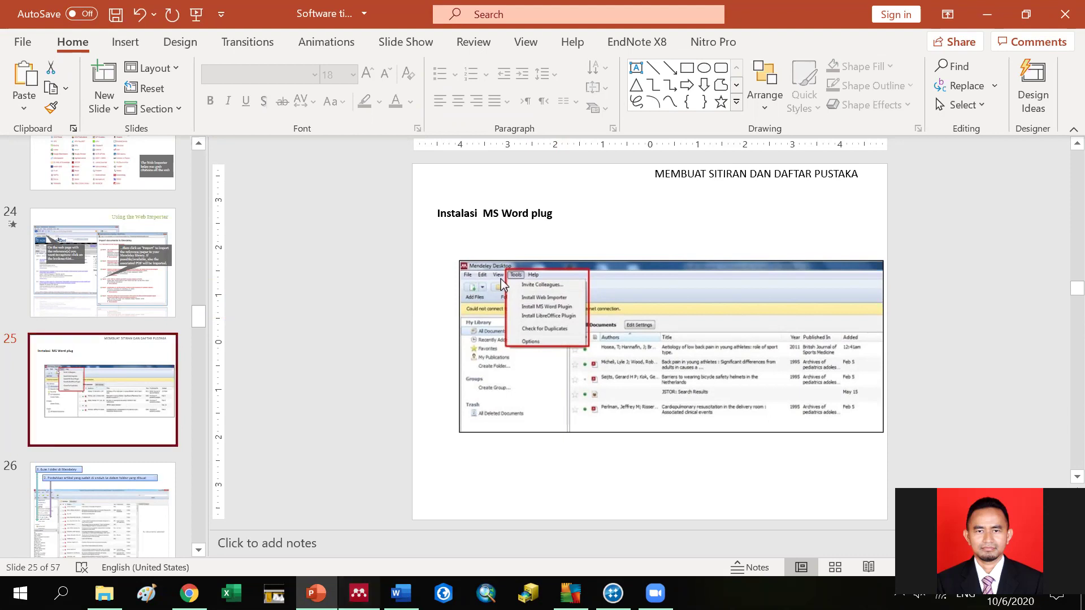
# Step: Switch to Mendeley Desktop, return to the library, and show where the MS Word plugin is installed or uninstalled
pyautogui.click(359, 593)
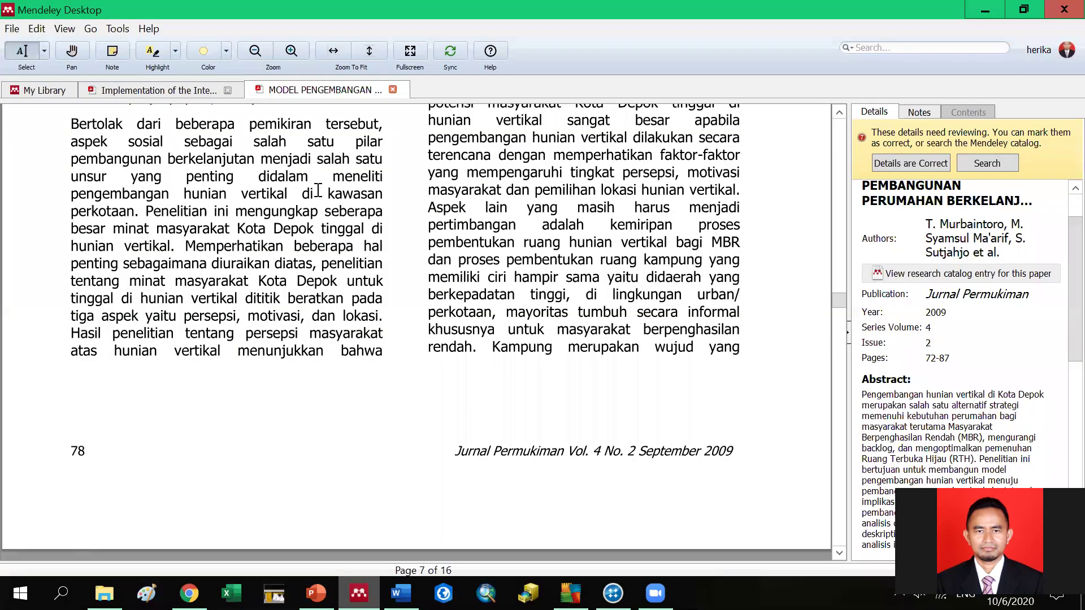
pyautogui.click(59, 87)
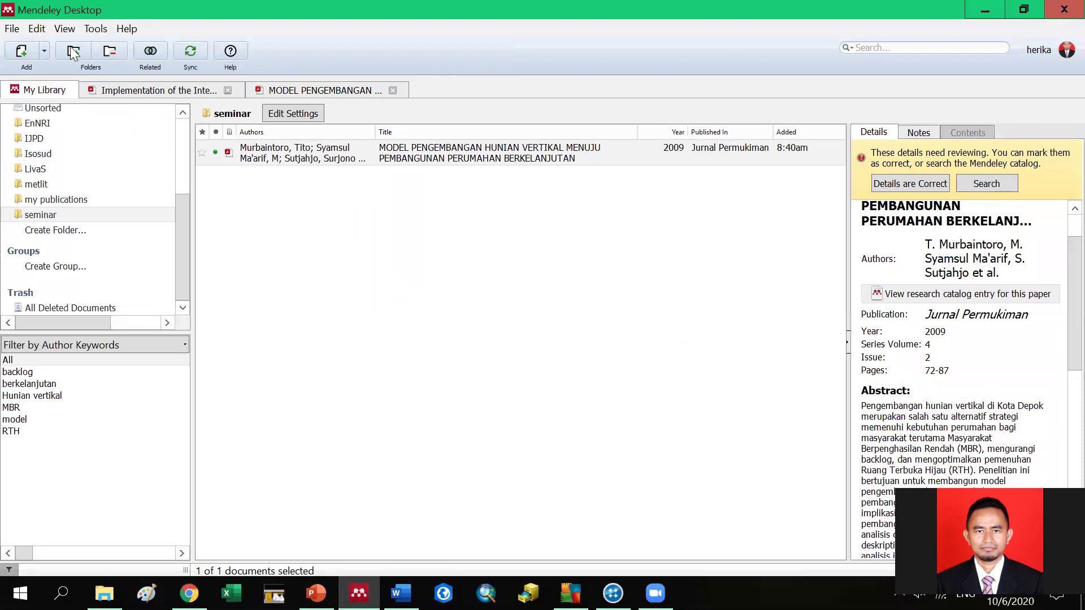
pyautogui.click(95, 30)
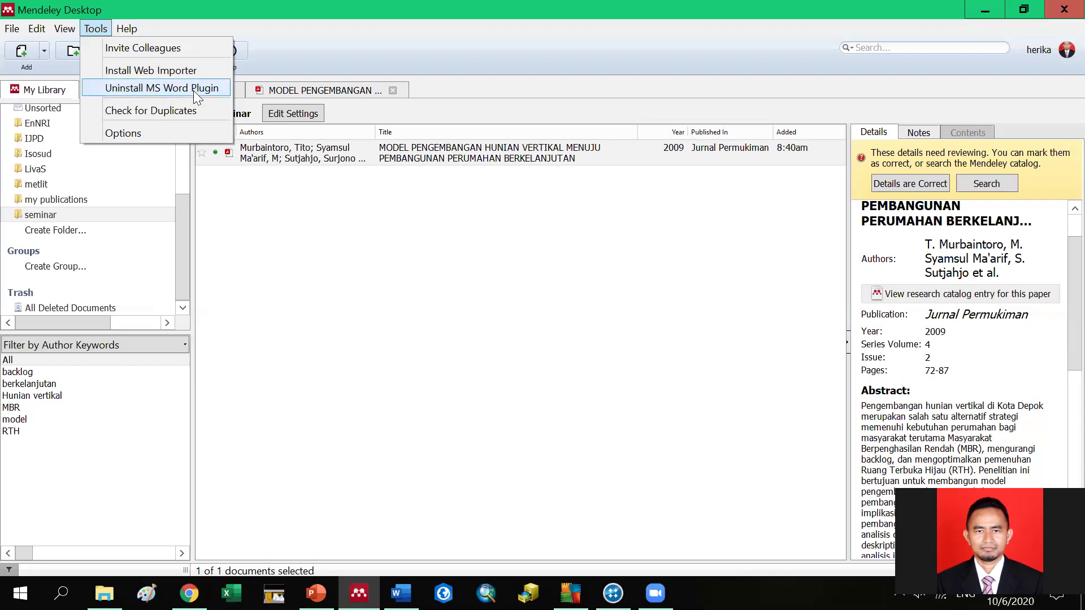
pyautogui.click(156, 91)
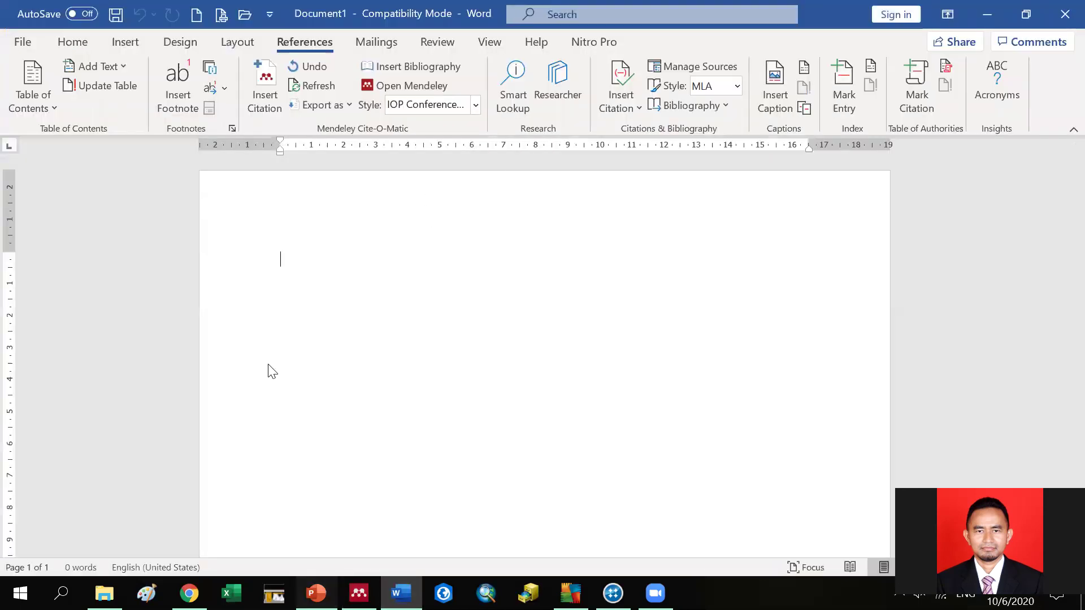
# Step: Compare the plug-in installation slide in PowerPoint with the MS Word Plugin command in Mendeley Desktop
pyautogui.click(316, 593)
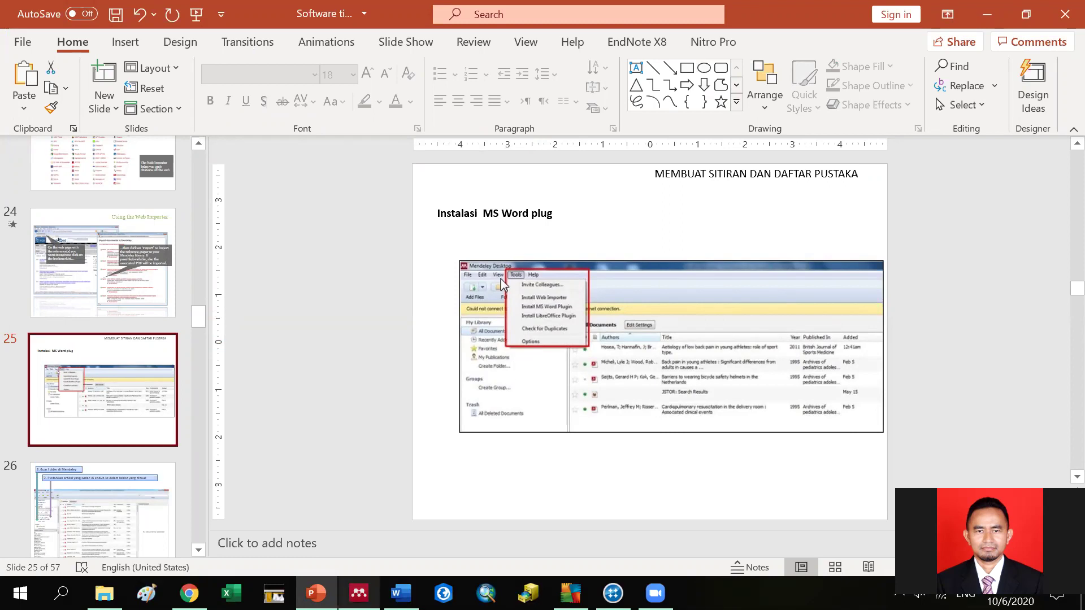
pyautogui.hotkey('alt', 'Tab')
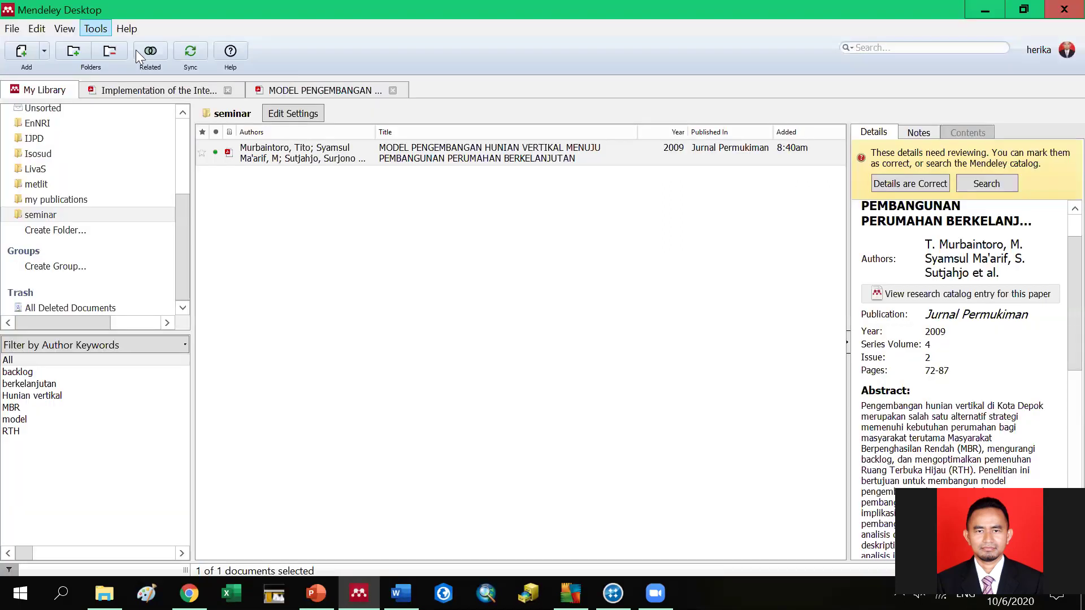
pyautogui.click(97, 29)
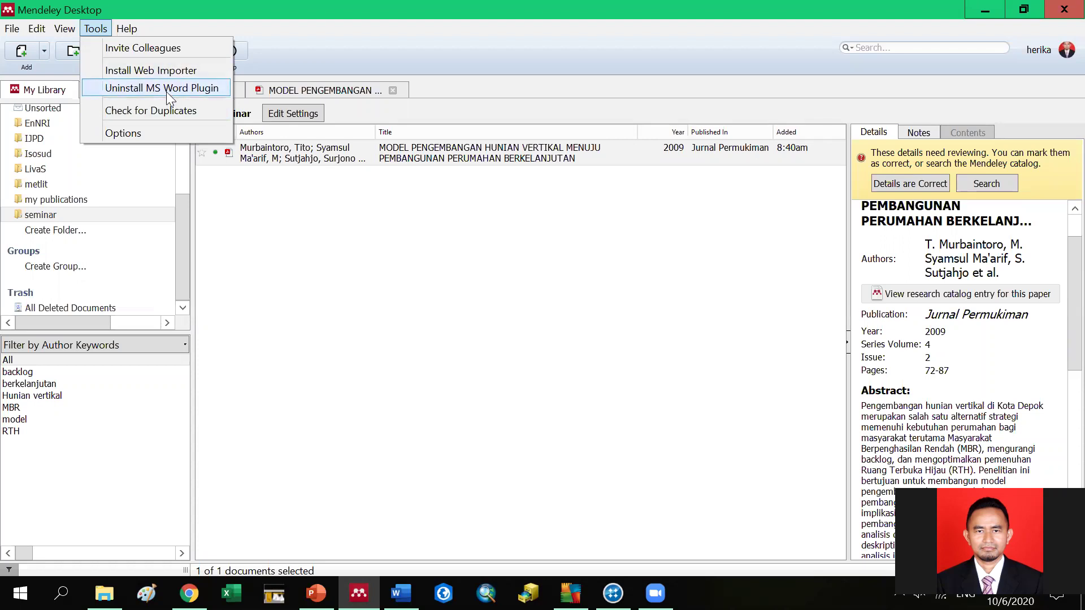
pyautogui.click(116, 91)
pyautogui.click(316, 594)
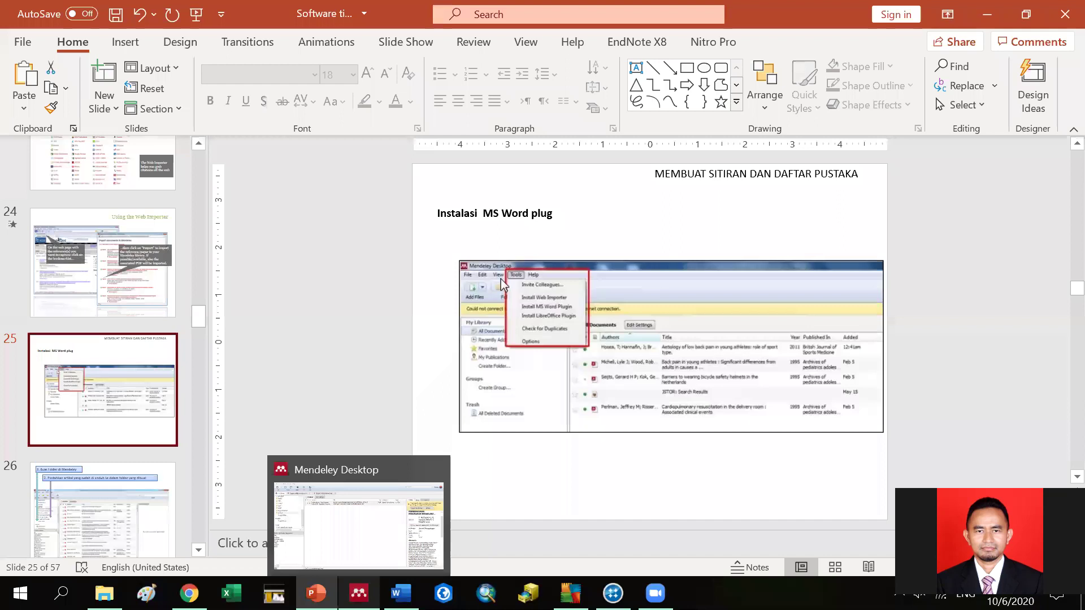
# Step: Switch to Word, examine the list of citation styles offered by the Mendeley plug-in, and close it without choosing one
pyautogui.click(401, 593)
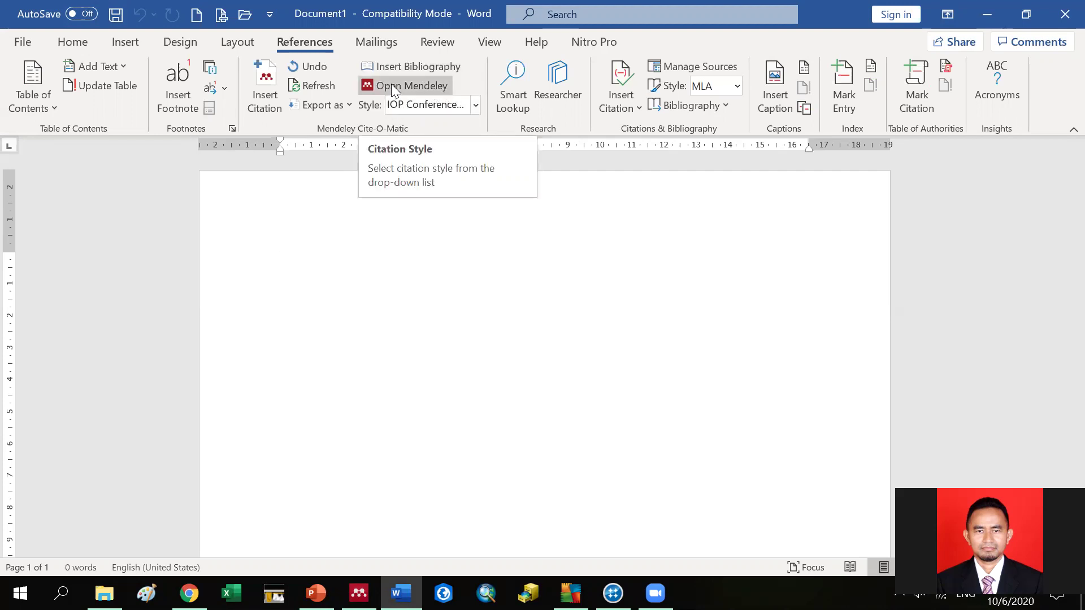
pyautogui.click(476, 106)
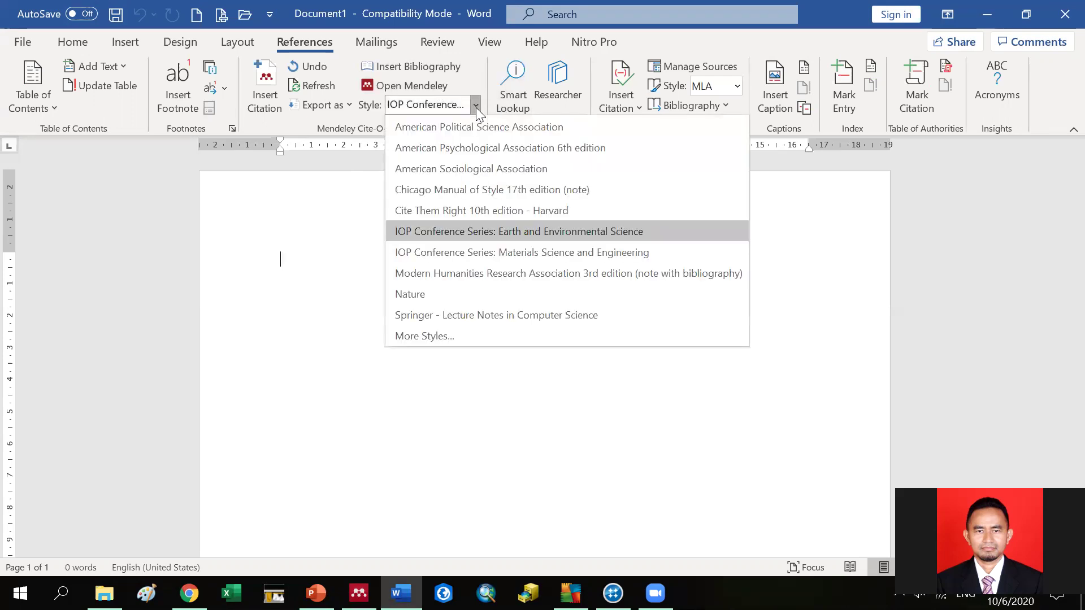
pyautogui.click(361, 390)
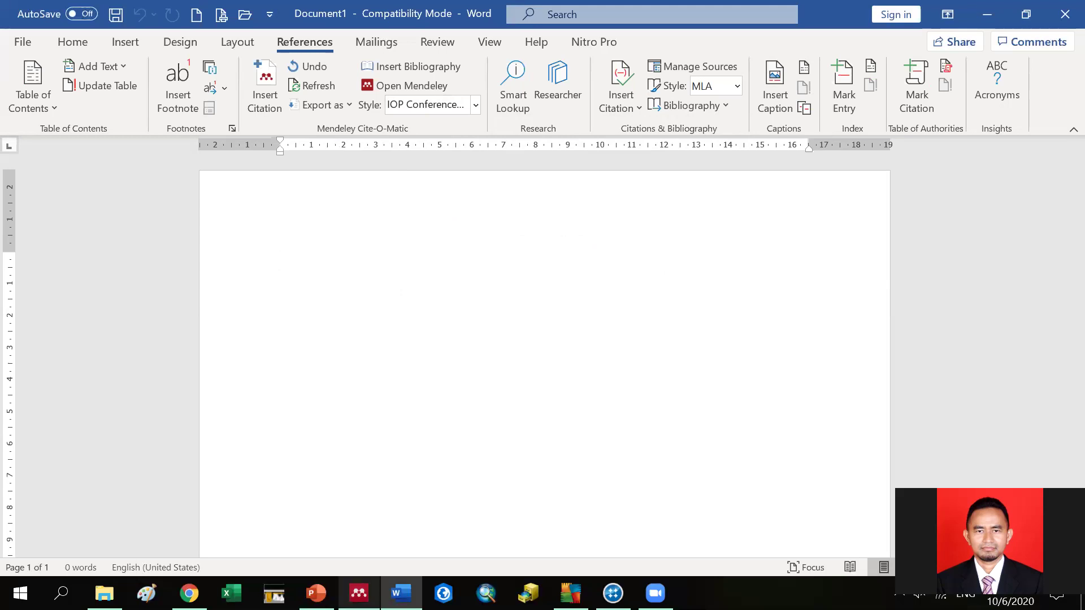
pyautogui.moveTo(359, 593)
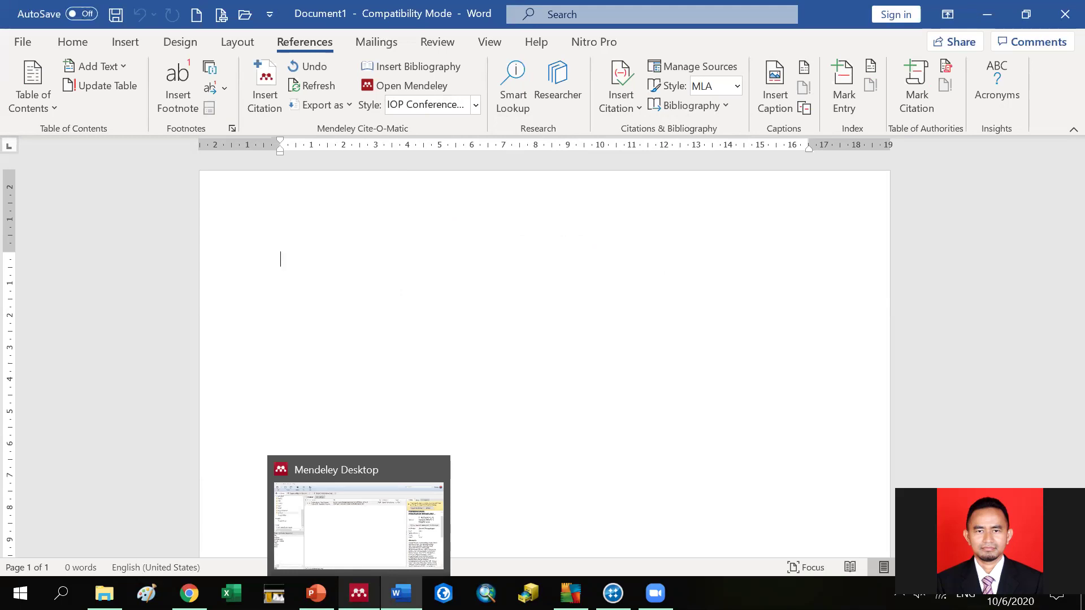
pyautogui.moveTo(440, 476)
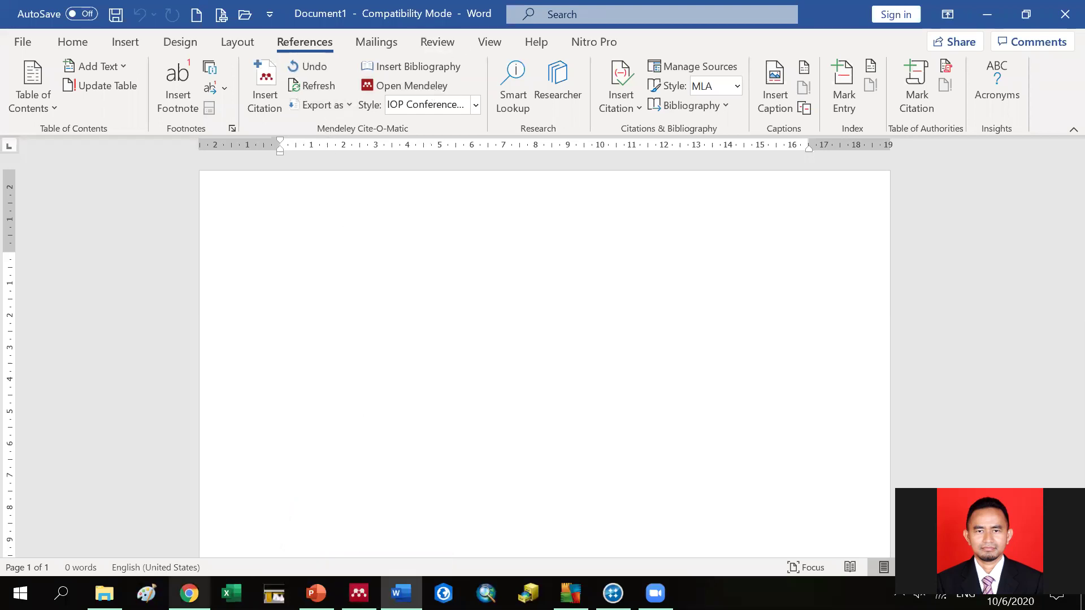
# Step: Switch to PowerPoint and advance through slide 26 on creating Mendeley folders to slide 27 on adding documents
pyautogui.moveTo(316, 593)
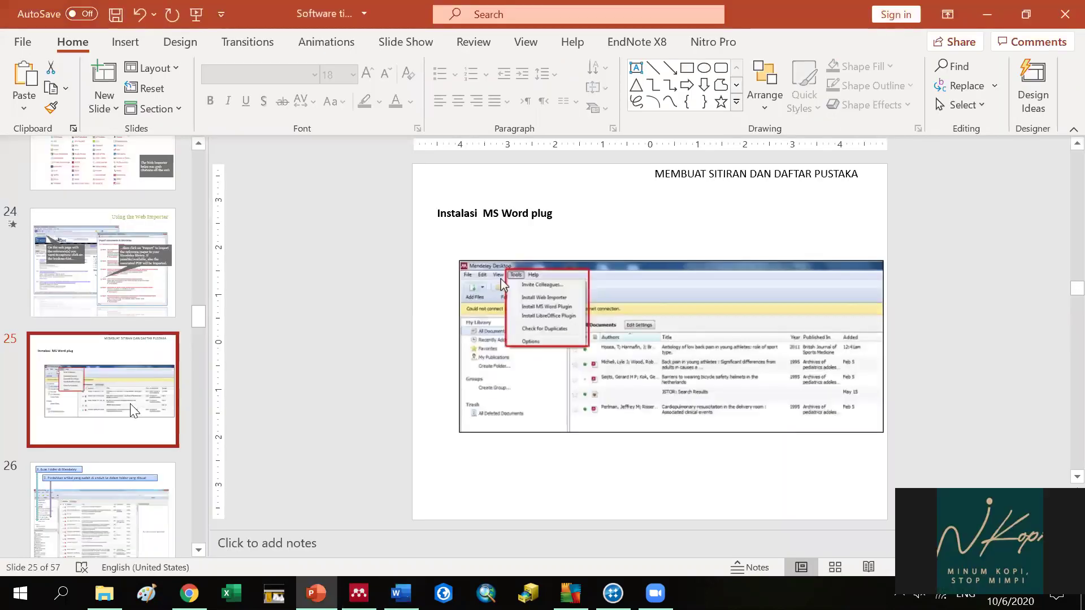
pyautogui.press('Down')
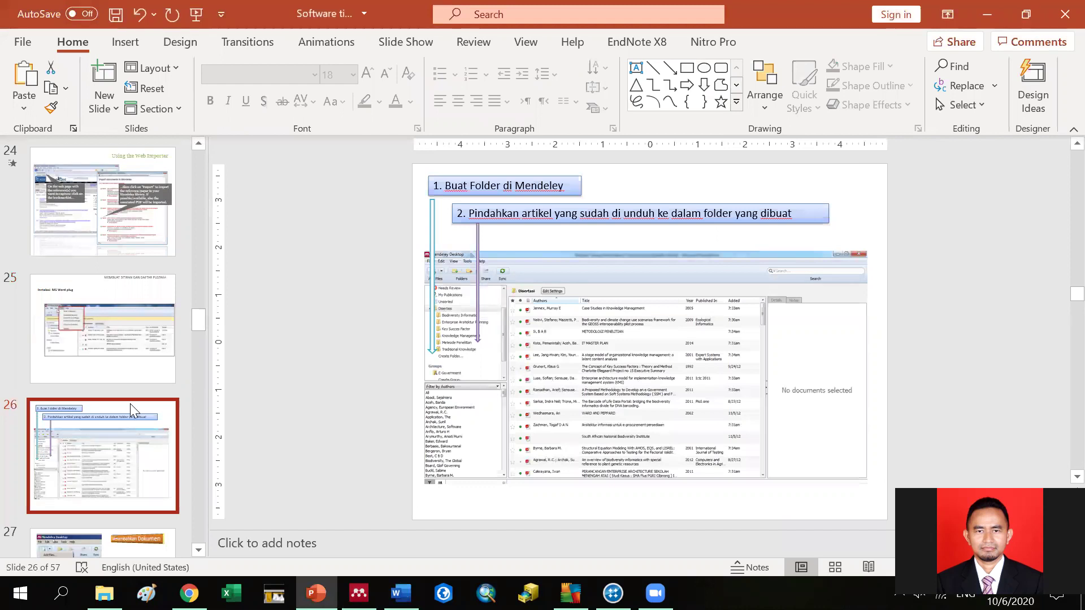
pyautogui.press('Down')
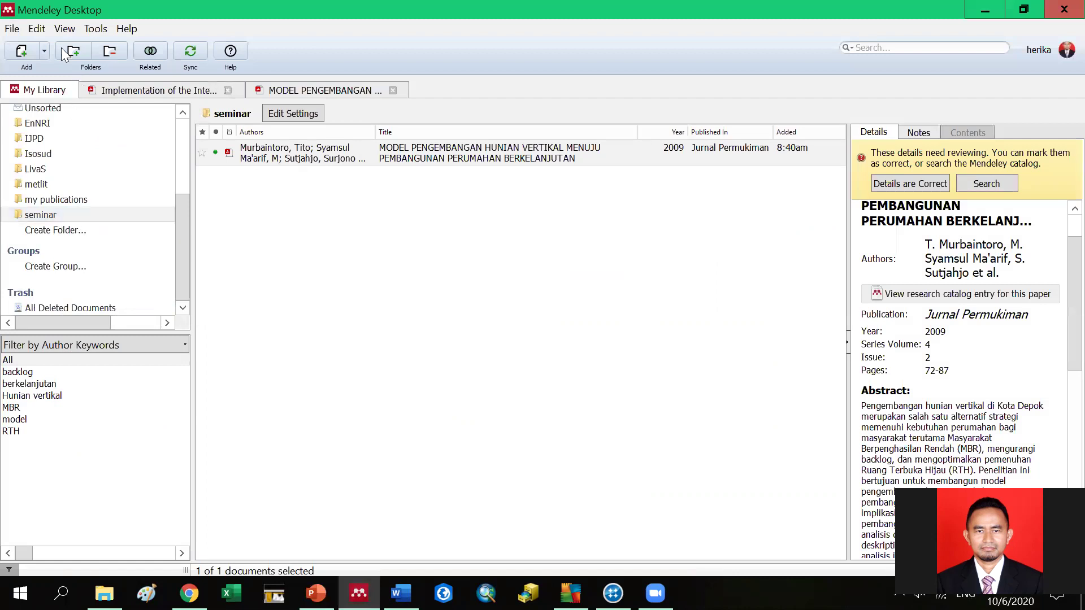
# Step: Open Mendeley Desktop's Add Files dialog to show how documents are added, and close it without adding a file
pyautogui.click(25, 51)
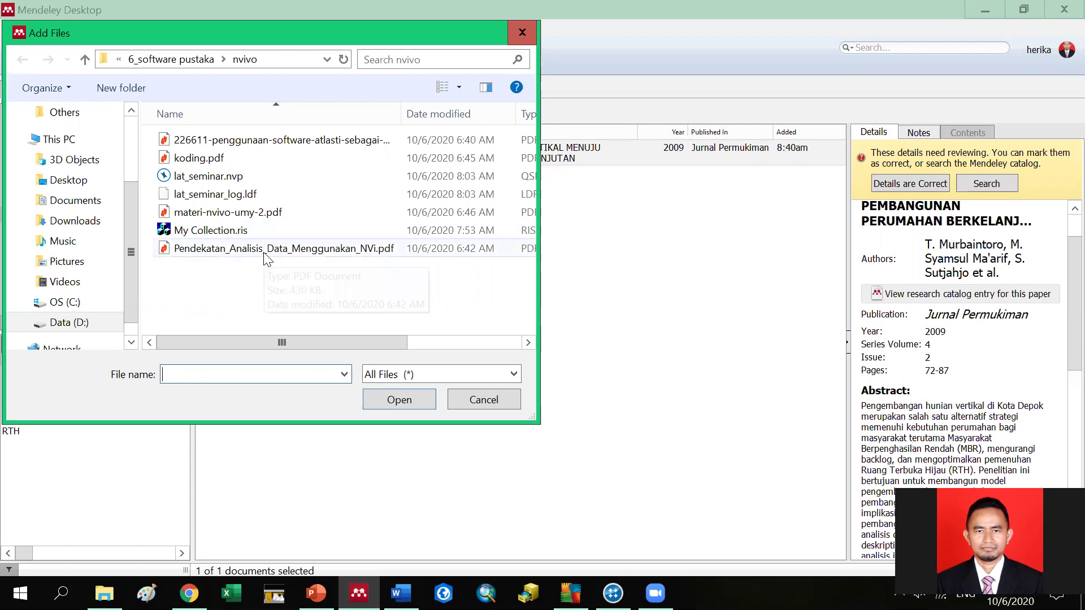
pyautogui.click(519, 34)
# Step: Switch to PowerPoint, go through the "Mengelola Mendeley library" slides 28 and 29, and return to slide 28
pyautogui.click(316, 594)
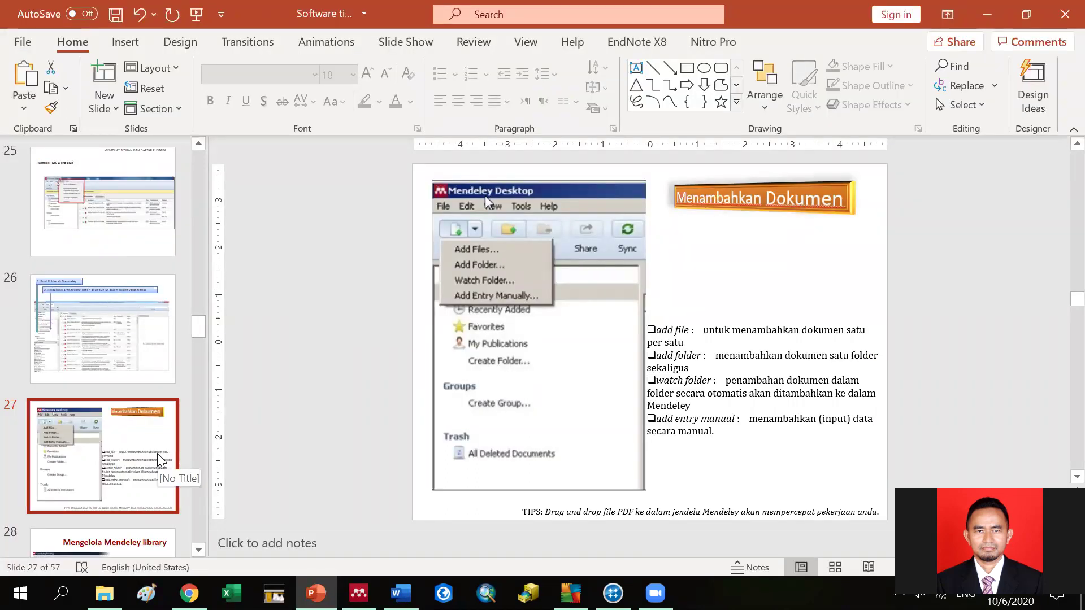
pyautogui.press('Down')
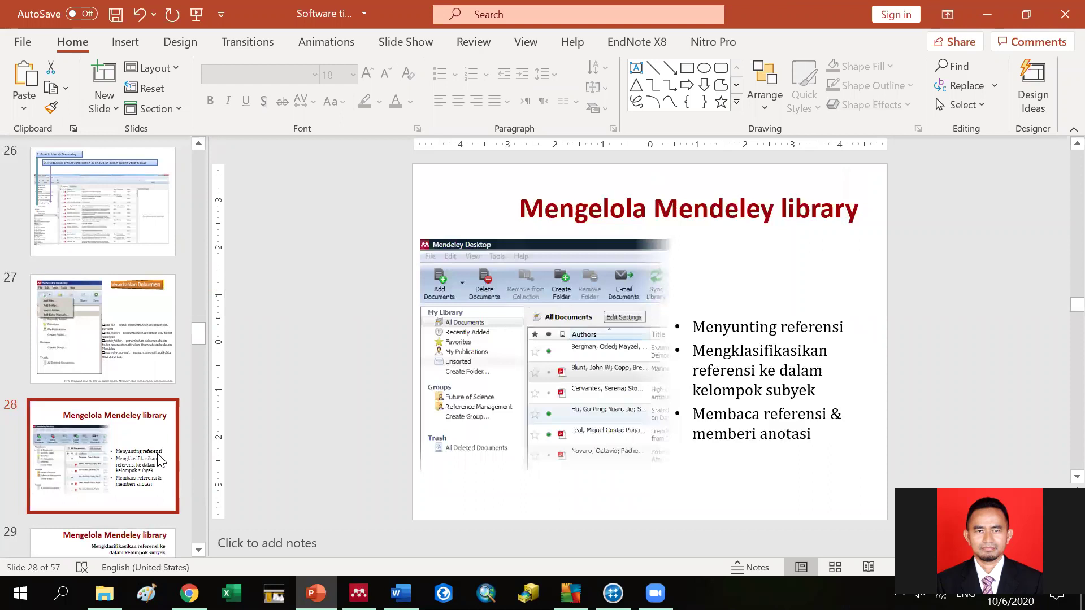
pyautogui.press('Down')
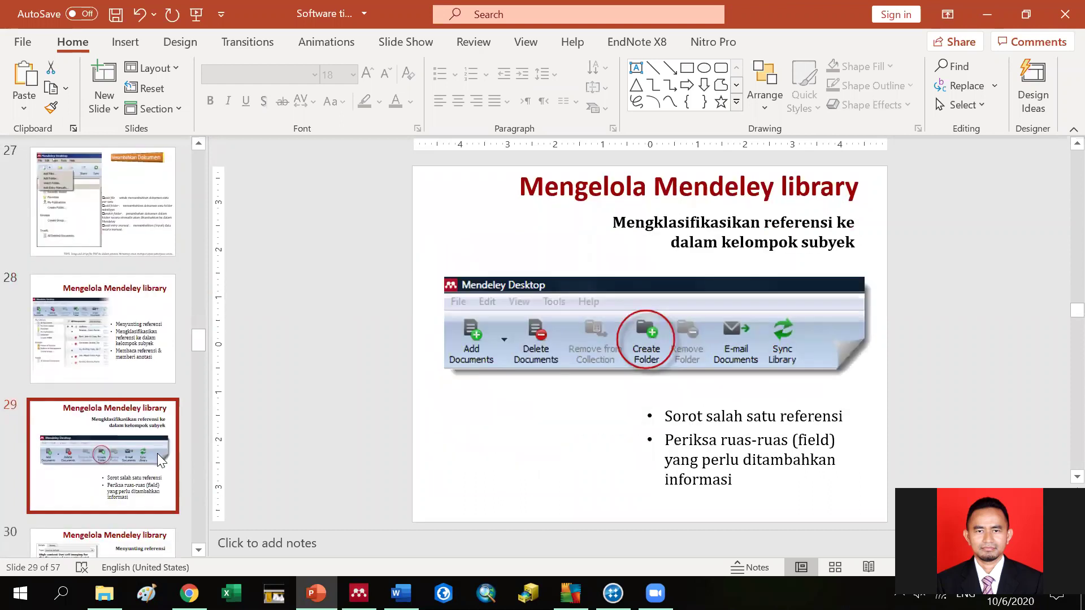
pyautogui.press('Up')
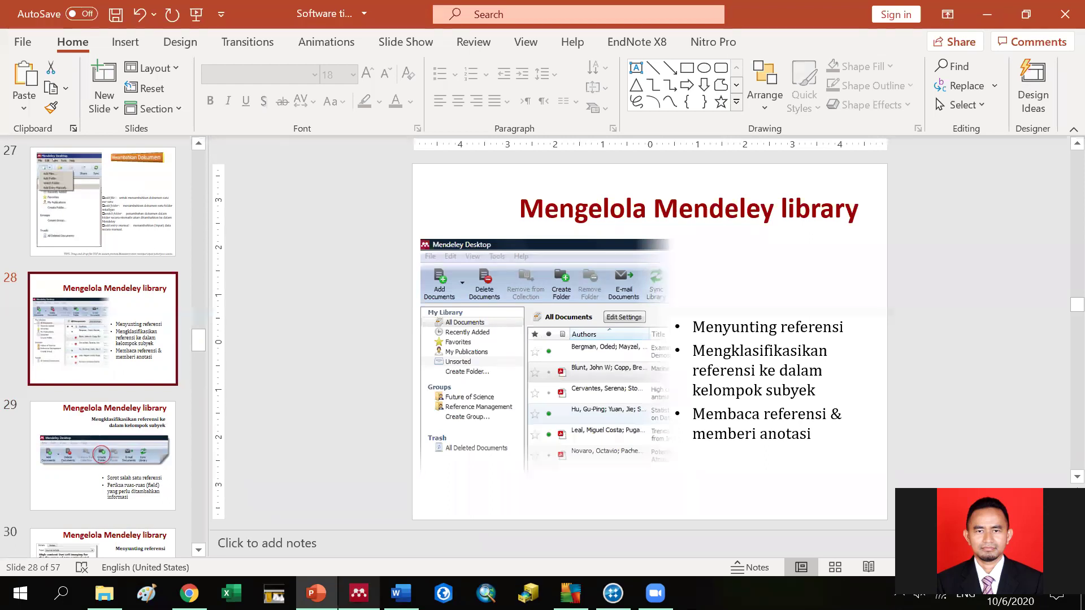
# Step: Switch to Mendeley Desktop and view the open "MODEL PENGEMBANGAN" article, followed by the "Implementation of the Inte..." article
pyautogui.click(358, 593)
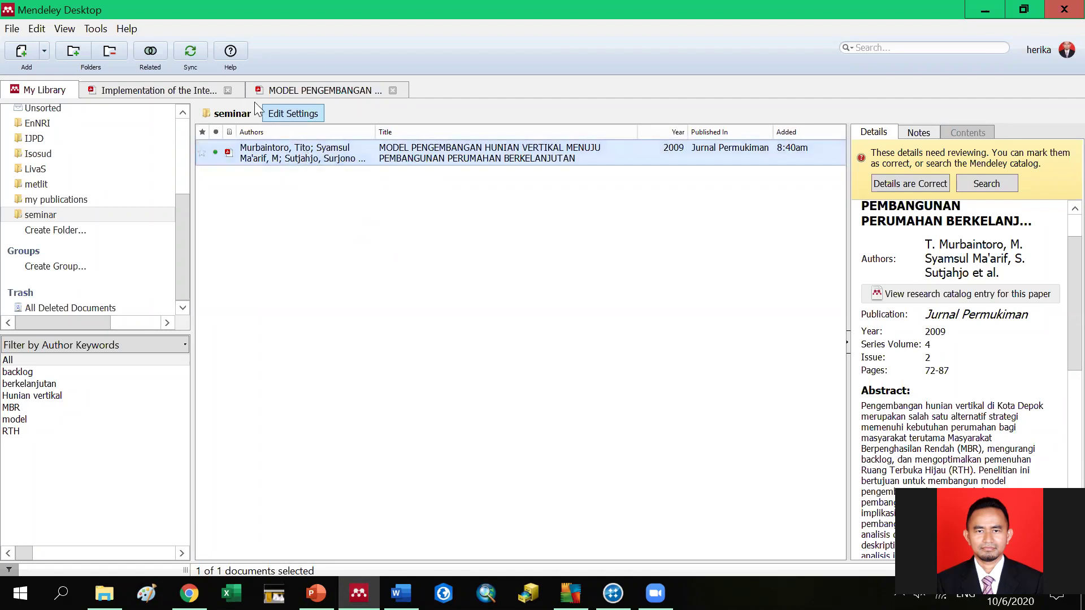
pyautogui.click(285, 89)
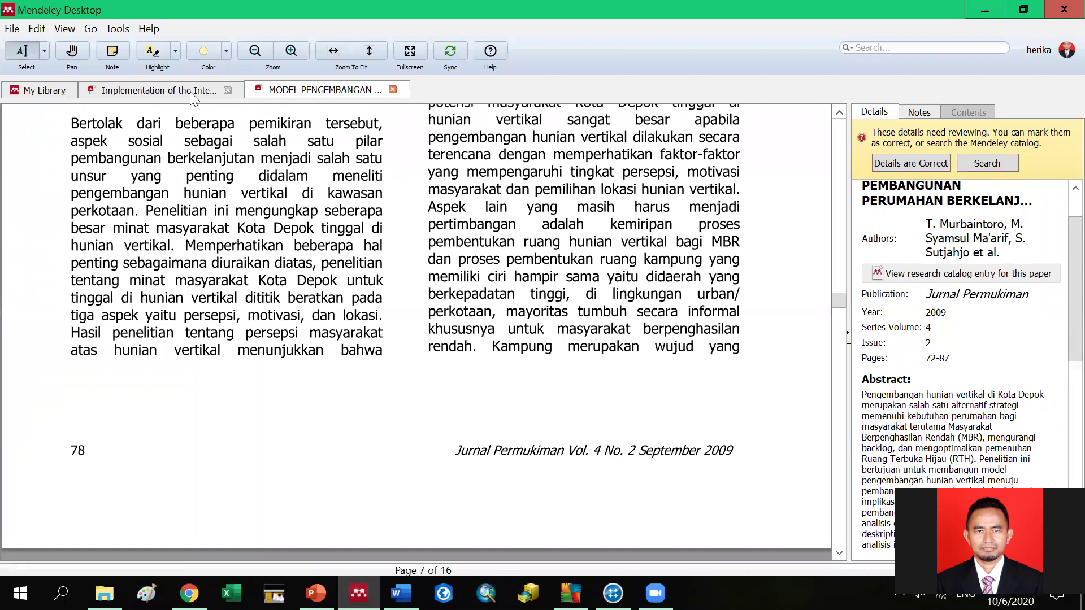
pyautogui.click(158, 90)
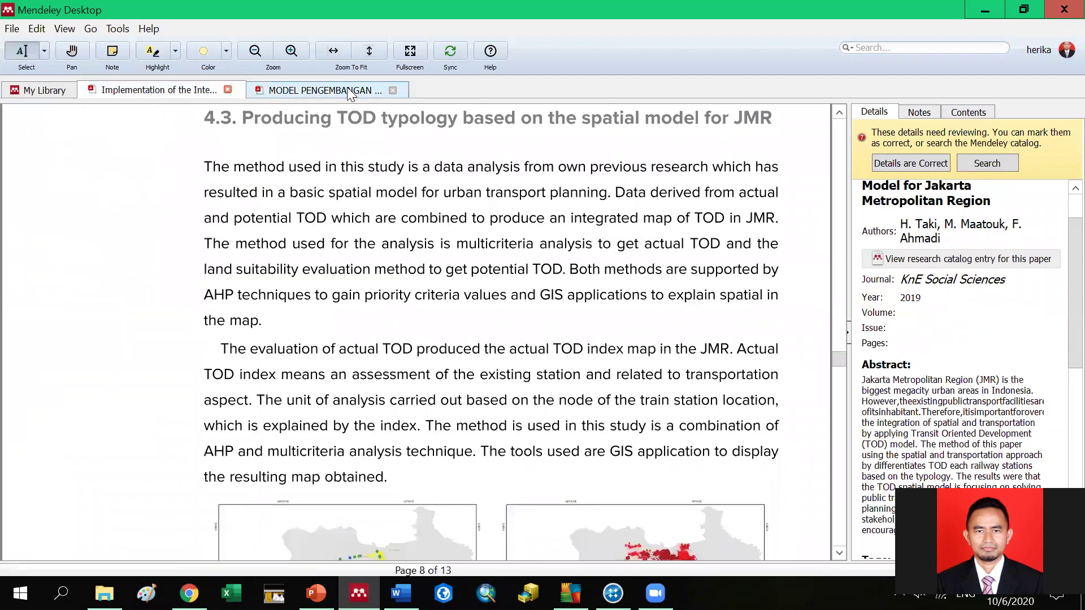
# Step: Examine the in-text references in the "MODEL PENGEMBANGAN" article and its bibliographic details in Mendeley Desktop
pyautogui.hotkey('ctrl', 'Tab')
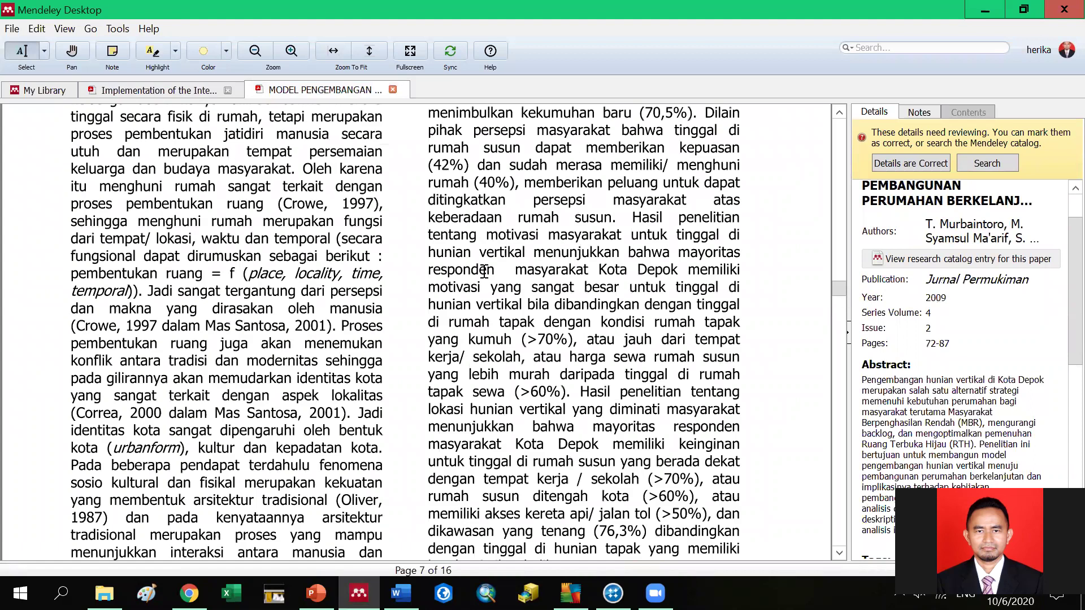
pyautogui.scroll(20, 484, 272)
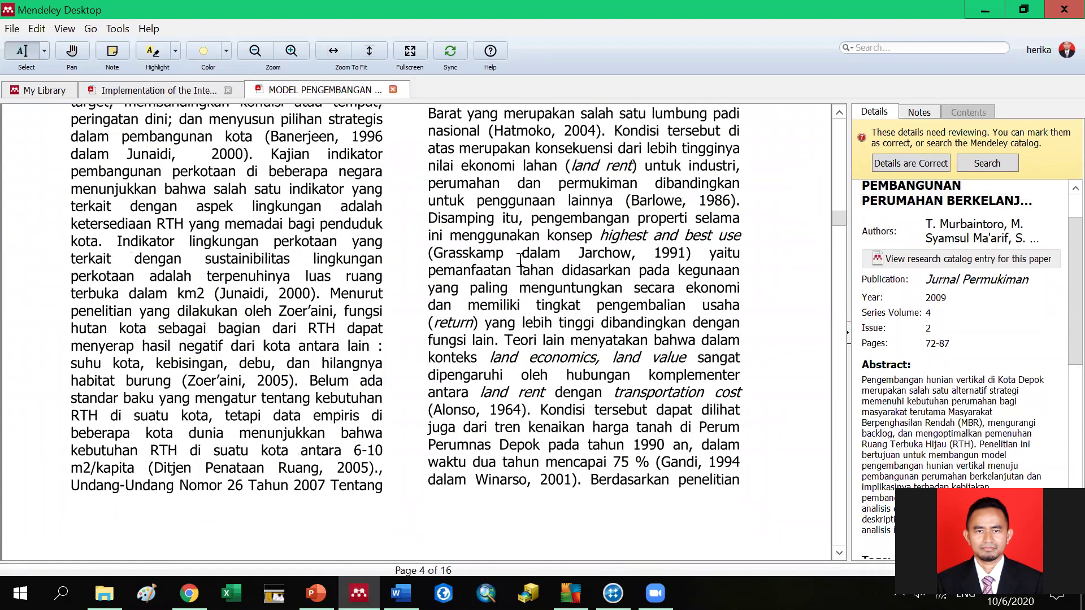
pyautogui.scroll(-5, 521, 259)
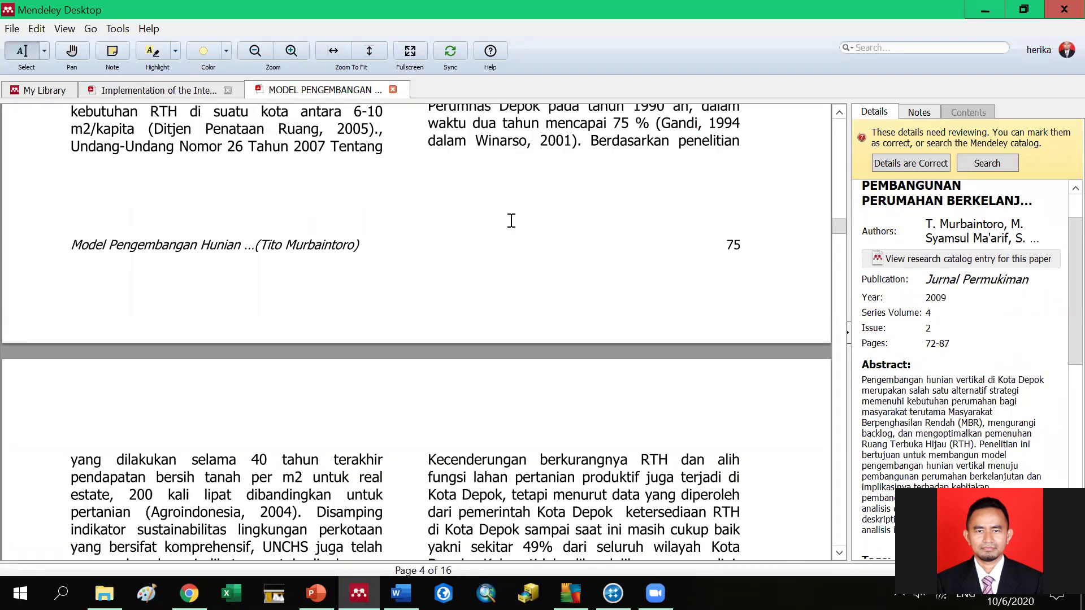
pyautogui.scroll(2, 495, 259)
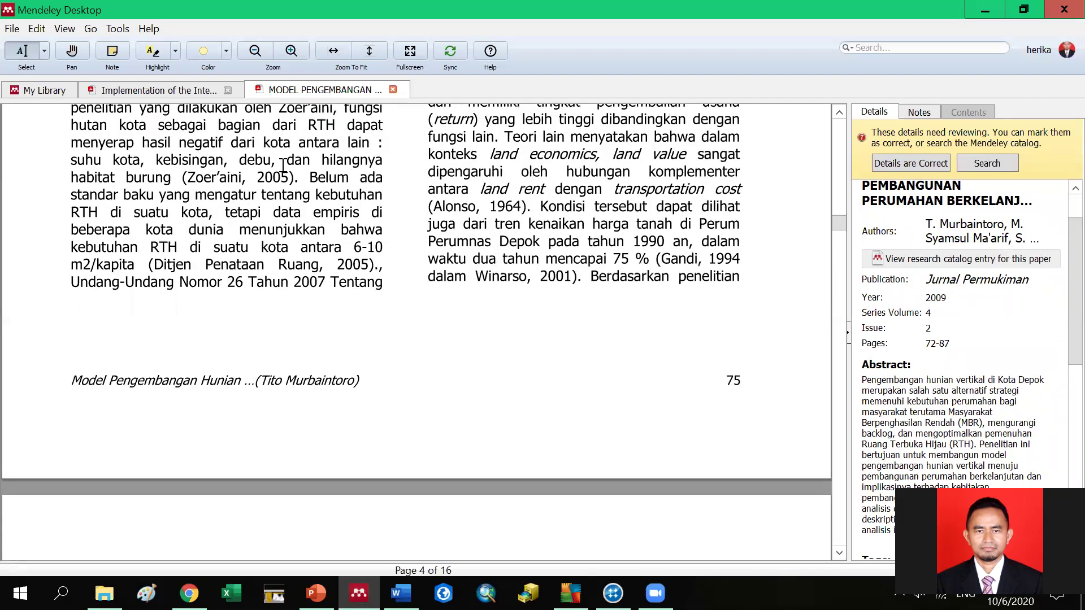
pyautogui.scroll(3, 363, 208)
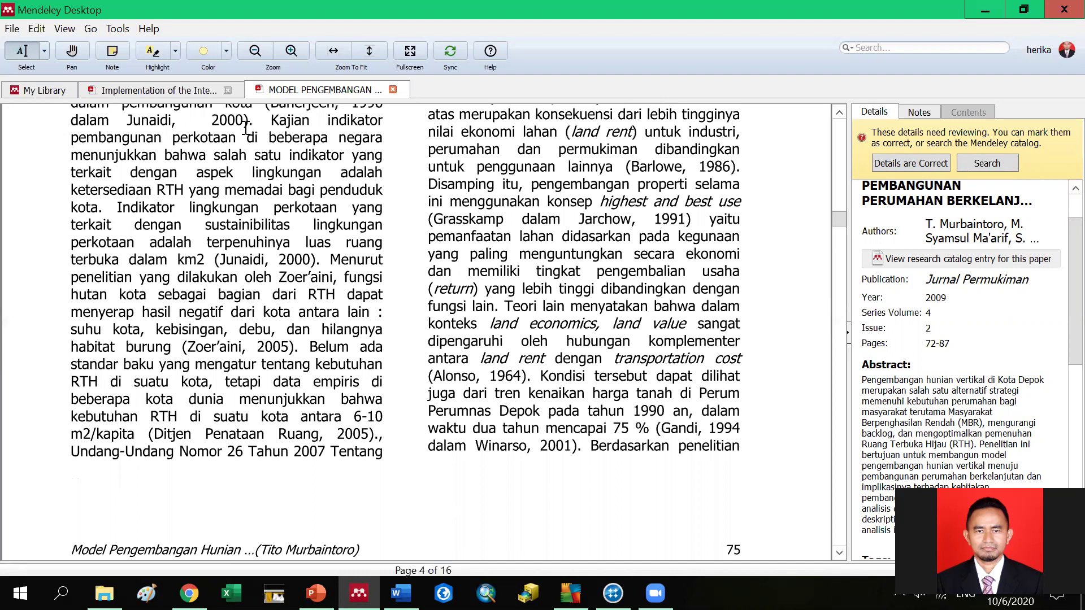
pyautogui.scroll(2, 922, 291)
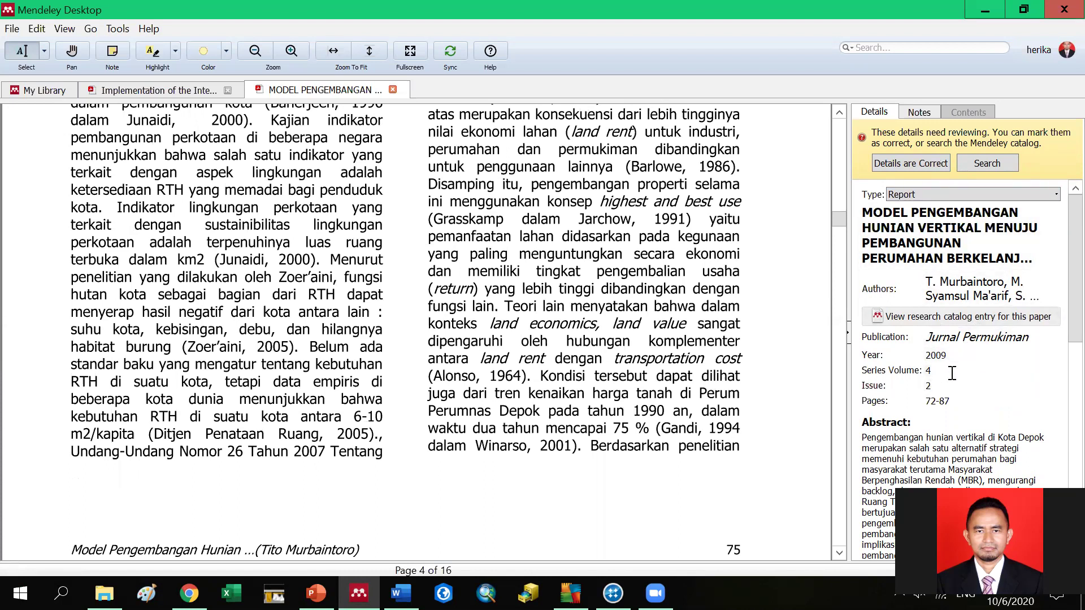
pyautogui.scroll(-4, 950, 407)
pyautogui.scroll(-6, 954, 474)
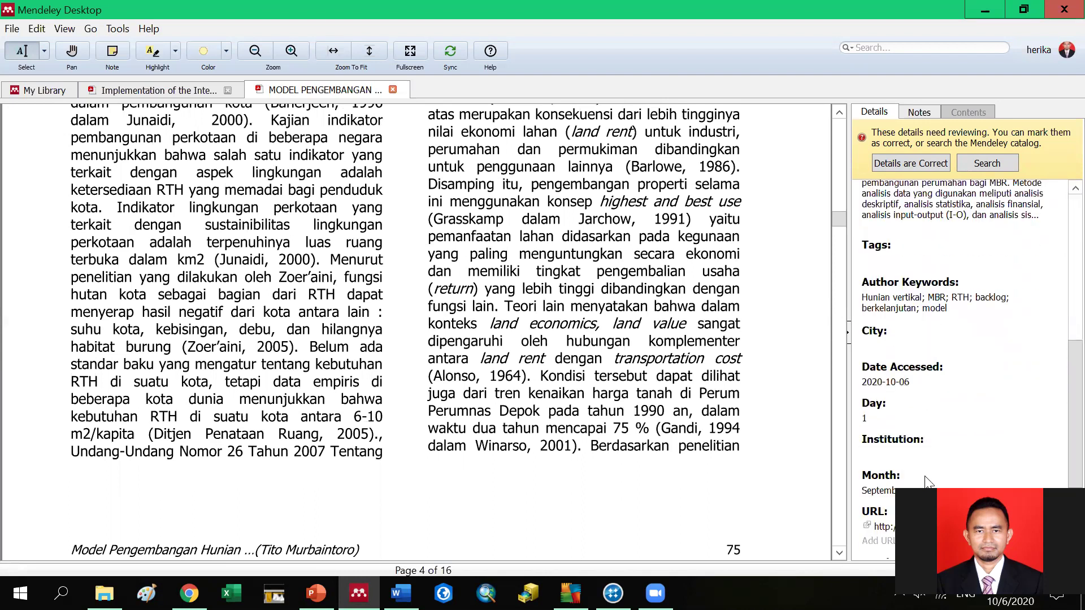
pyautogui.scroll(6, 927, 482)
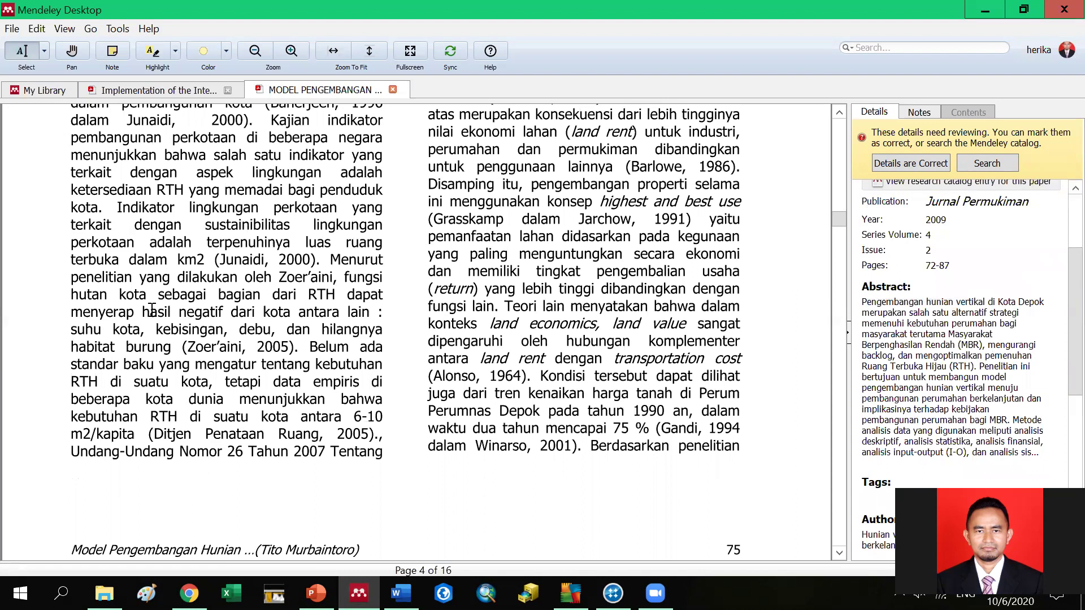
# Step: Switch to PowerPoint and show slide 29 of "Mengelola Mendeley library" on classifying references into subject groups
pyautogui.click(316, 592)
pyautogui.click(125, 344)
pyautogui.press('Down')
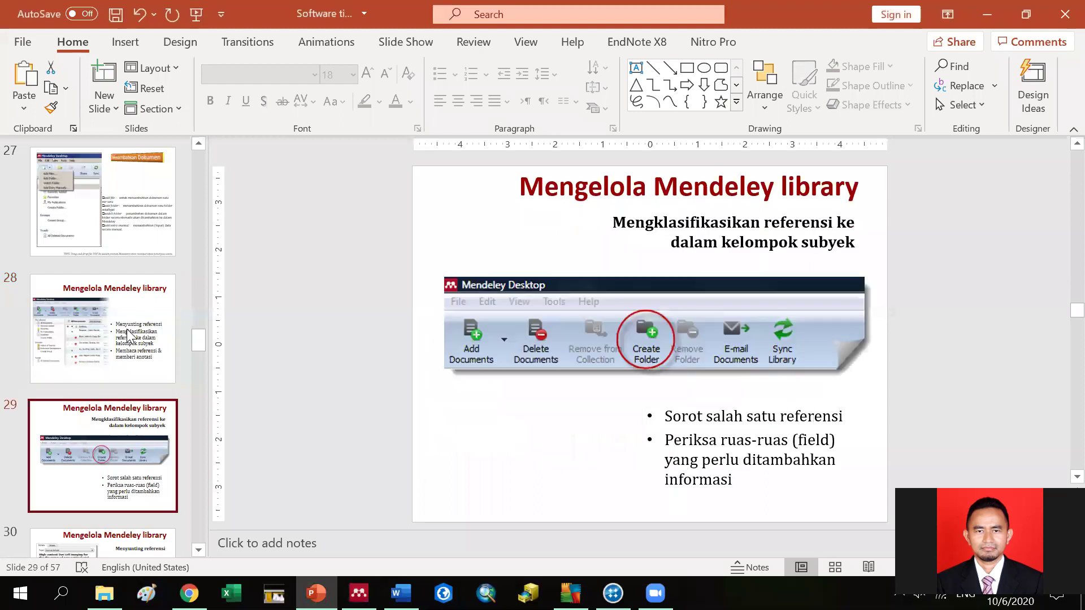
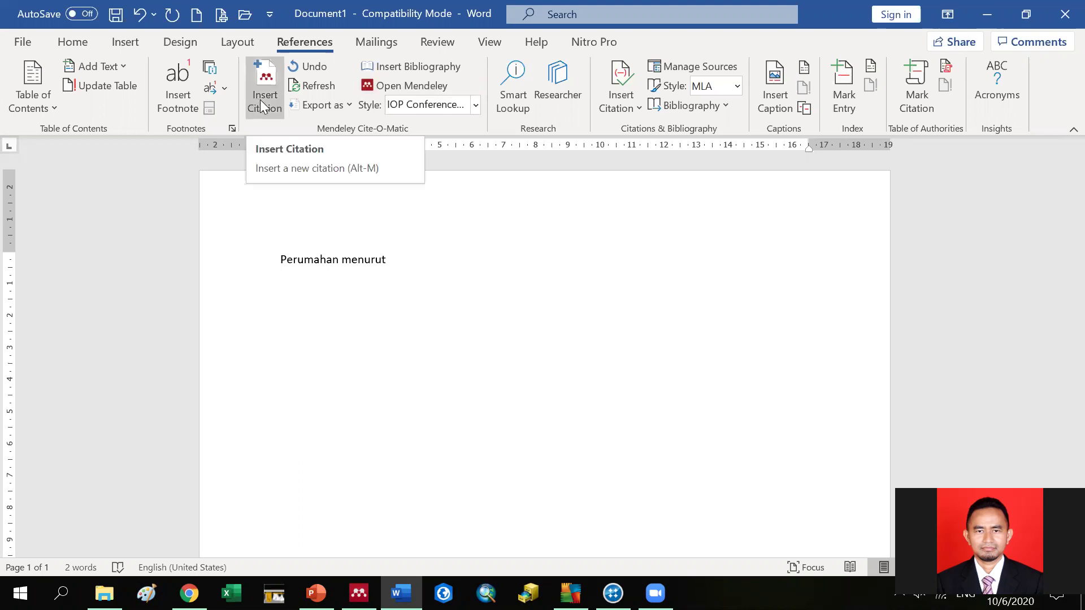
# Step: Start a Mendeley citation after "Perumahan menurut" in the Word document and go to My Library in Mendeley Desktop
pyautogui.click(260, 100)
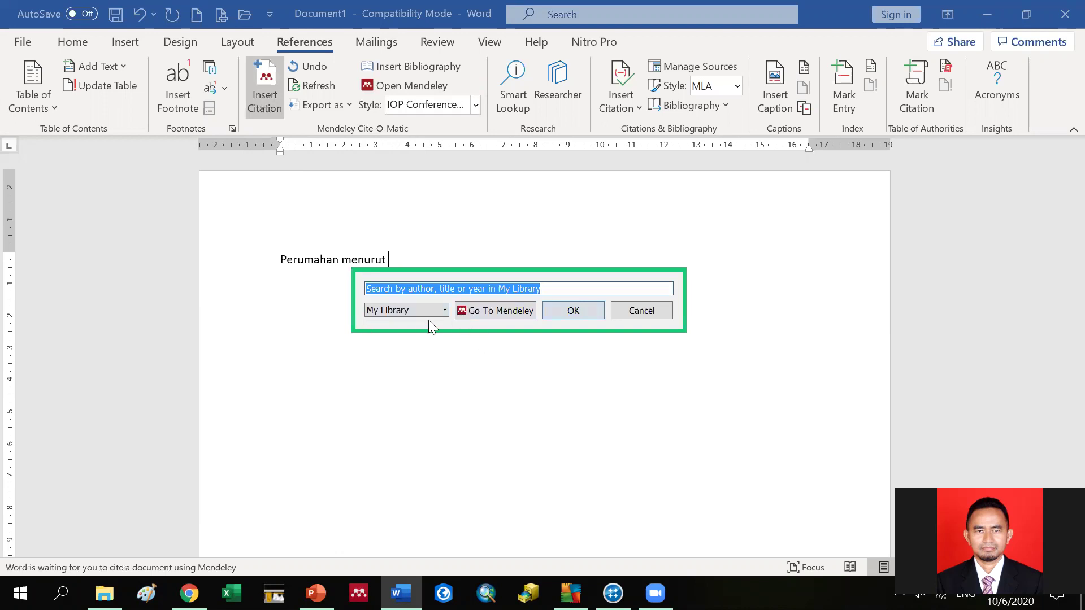
pyautogui.click(498, 313)
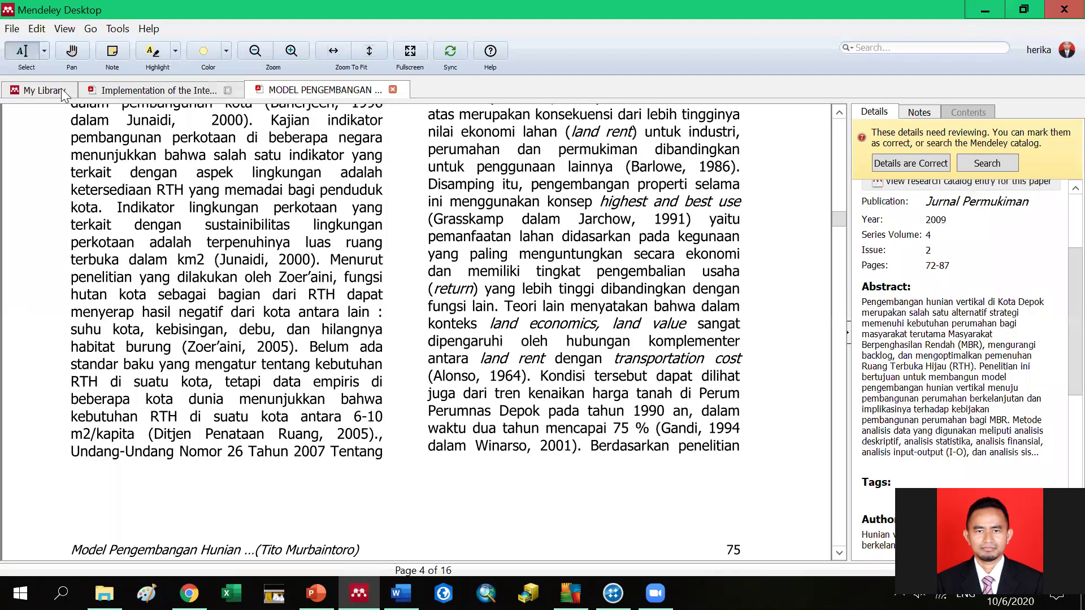
pyautogui.click(57, 93)
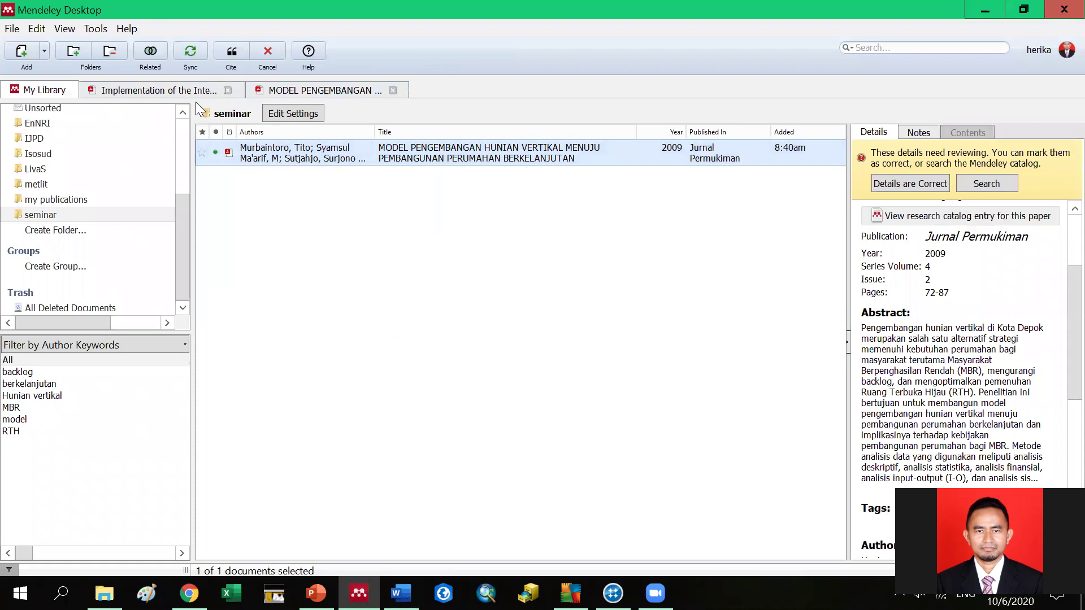
# Step: Review the abstract and the PENDAHULUAN section of the "MODEL PENGEMBANGAN" article
pyautogui.click(283, 90)
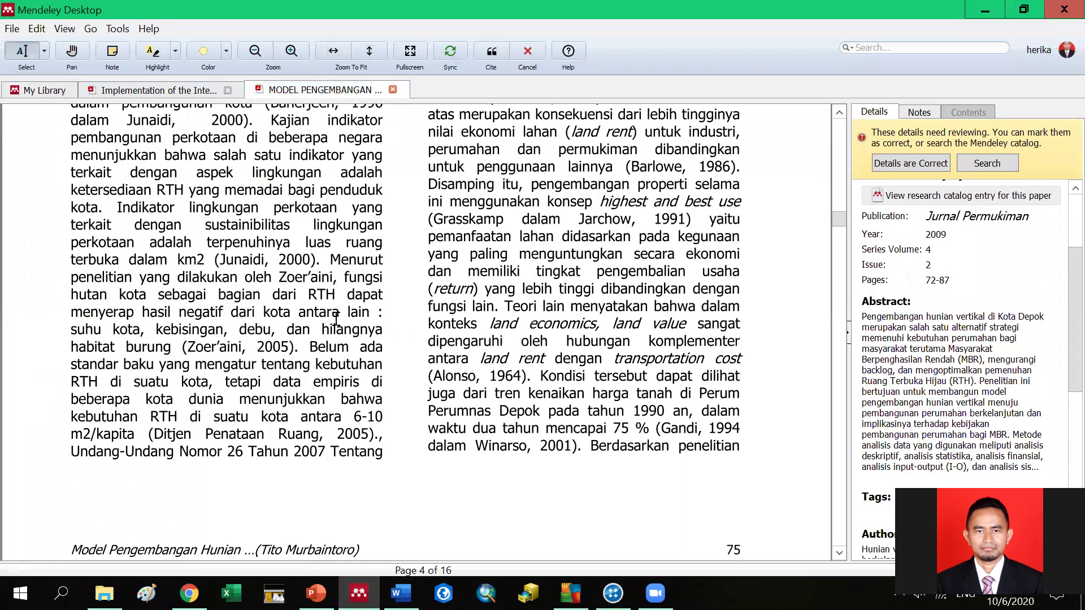
pyautogui.scroll(15, 336, 319)
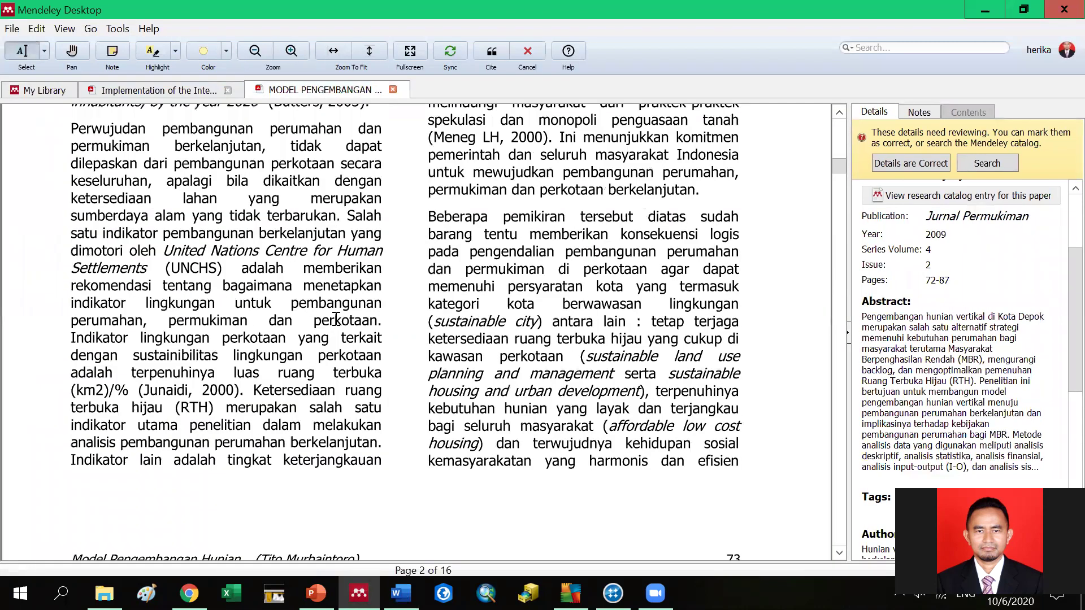
pyautogui.scroll(12, 336, 319)
pyautogui.scroll(-8, 365, 385)
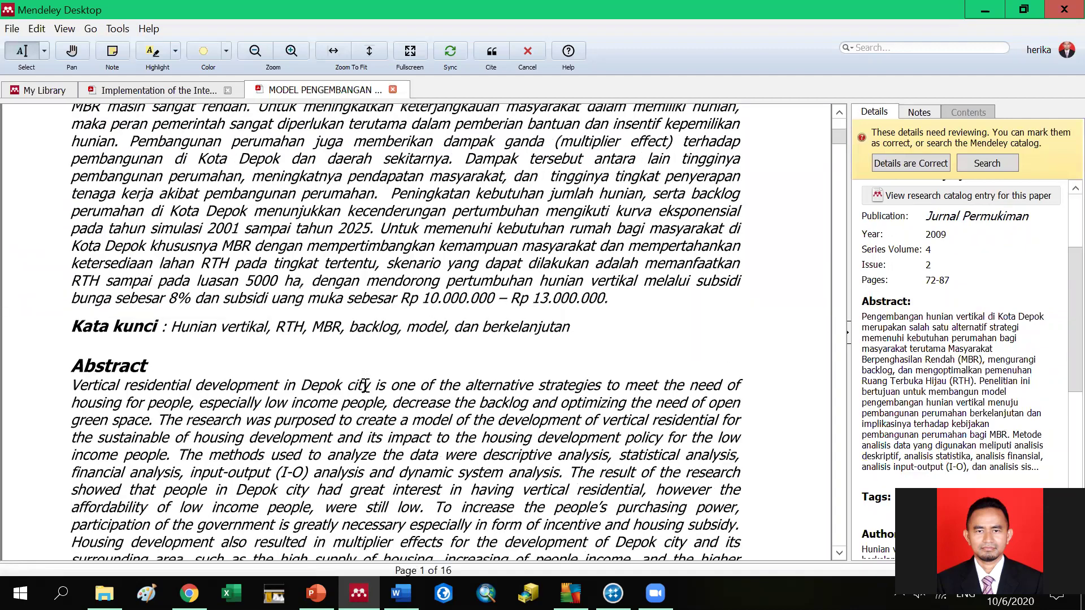
pyautogui.scroll(-5, 373, 367)
pyautogui.scroll(8, 381, 349)
pyautogui.scroll(-5, 477, 396)
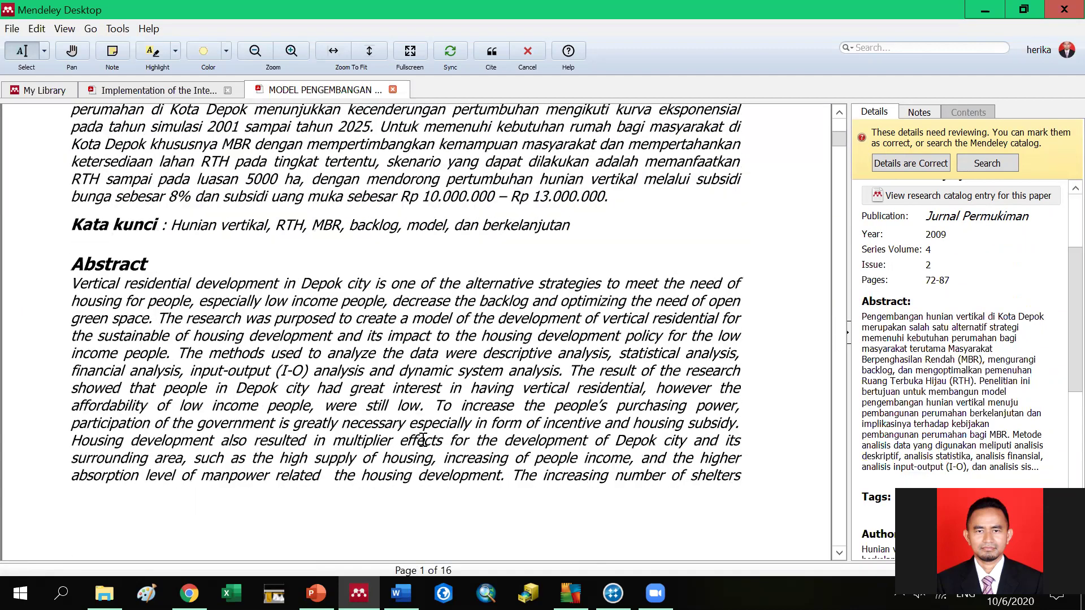
pyautogui.scroll(-6, 411, 421)
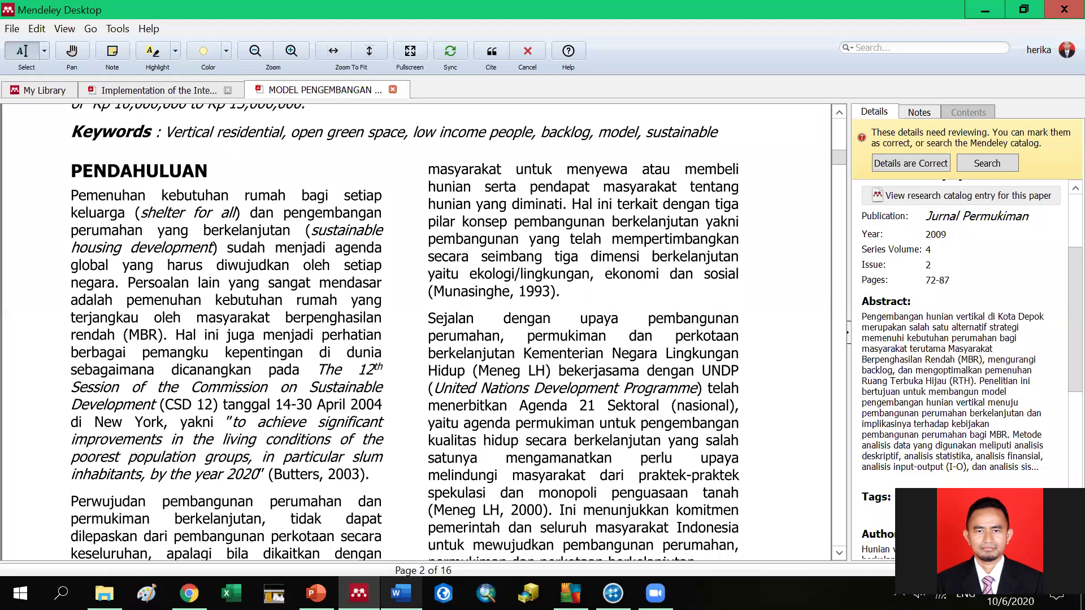
# Step: In Word, cite the seminar folder's "MODEL PENGEMBANGAN" article after "Perumahan menurut" and set the Mendeley citation style to American Psychological Association 6th edition
pyautogui.hotkey('alt', 'Tab')
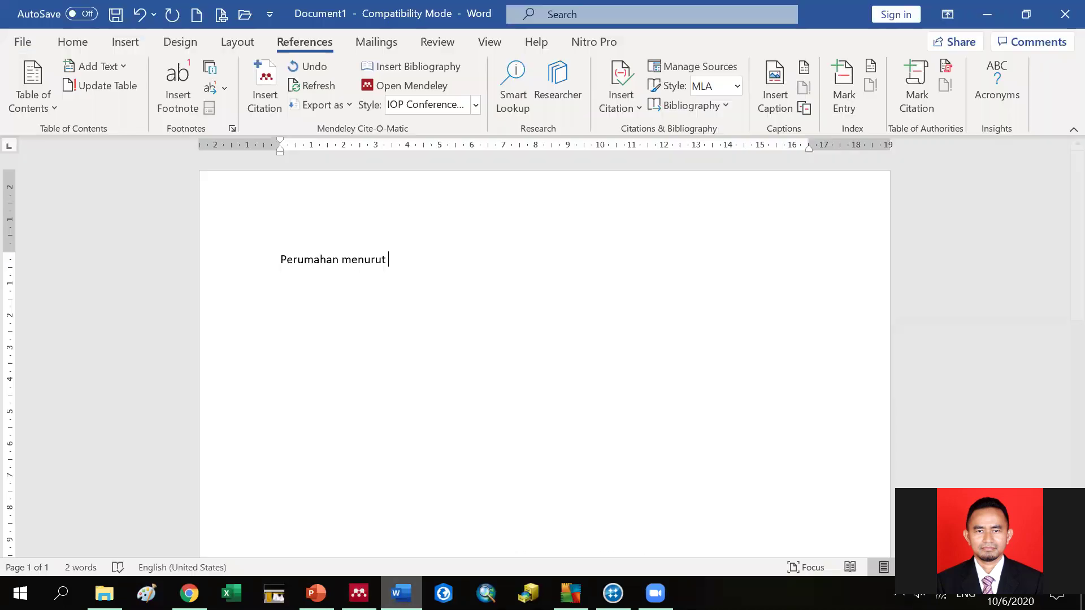
pyautogui.click(264, 94)
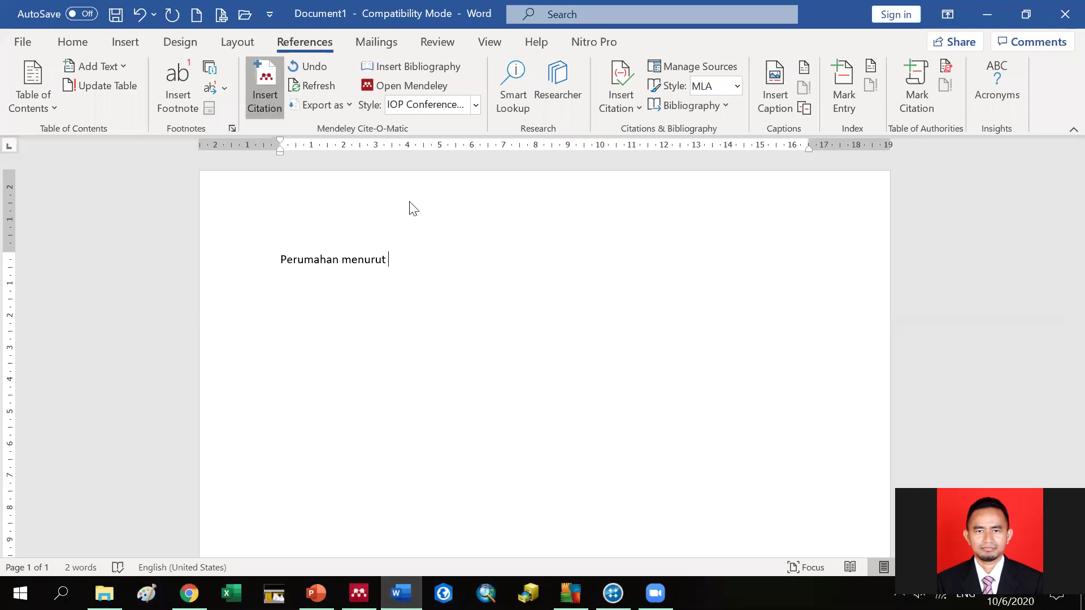
pyautogui.click(482, 306)
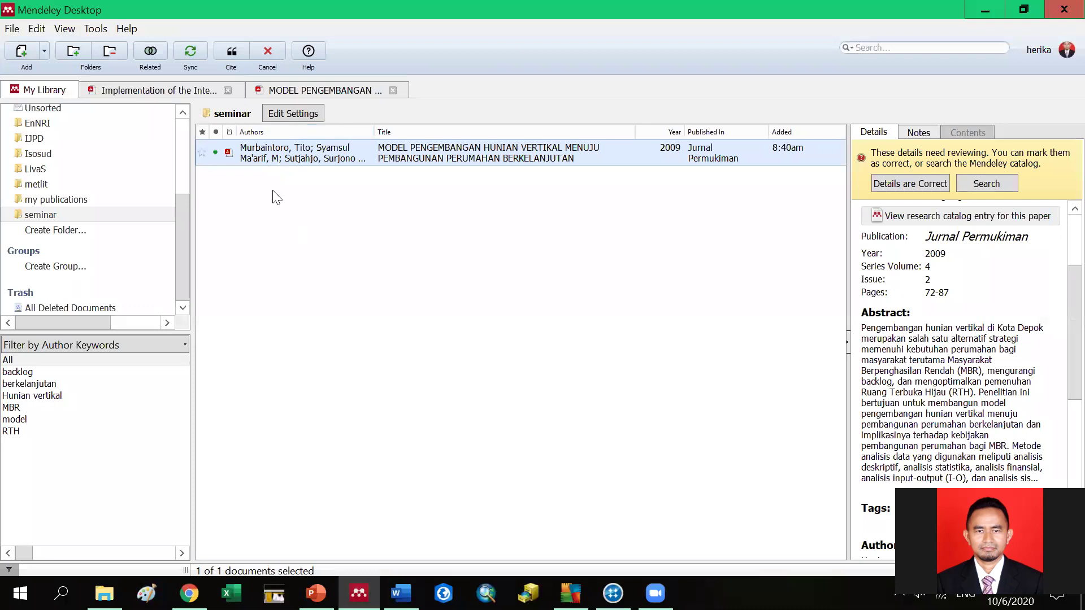
pyautogui.click(248, 157)
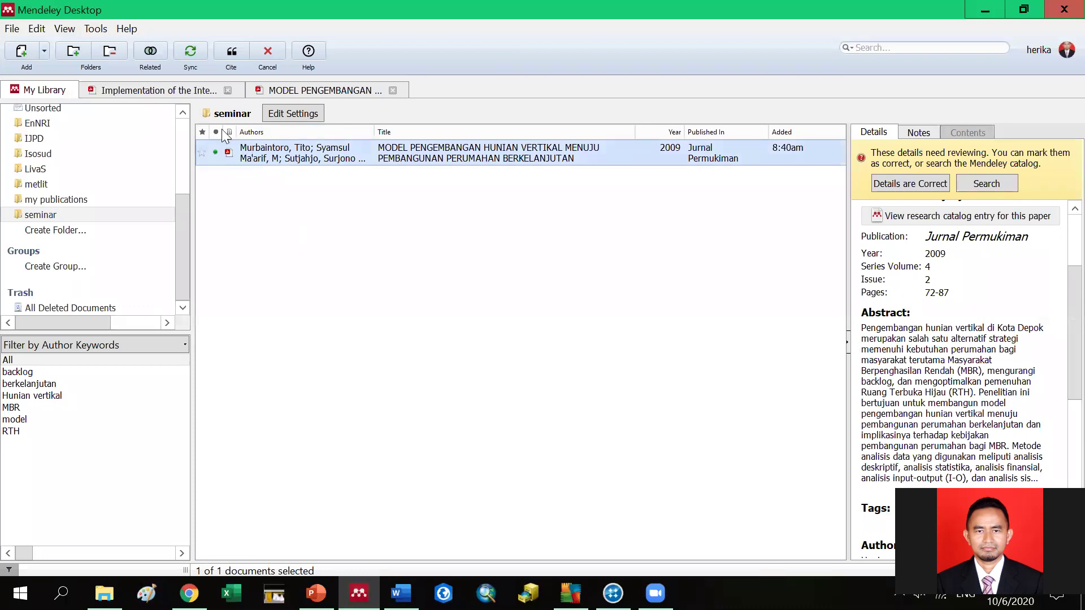
pyautogui.click(233, 55)
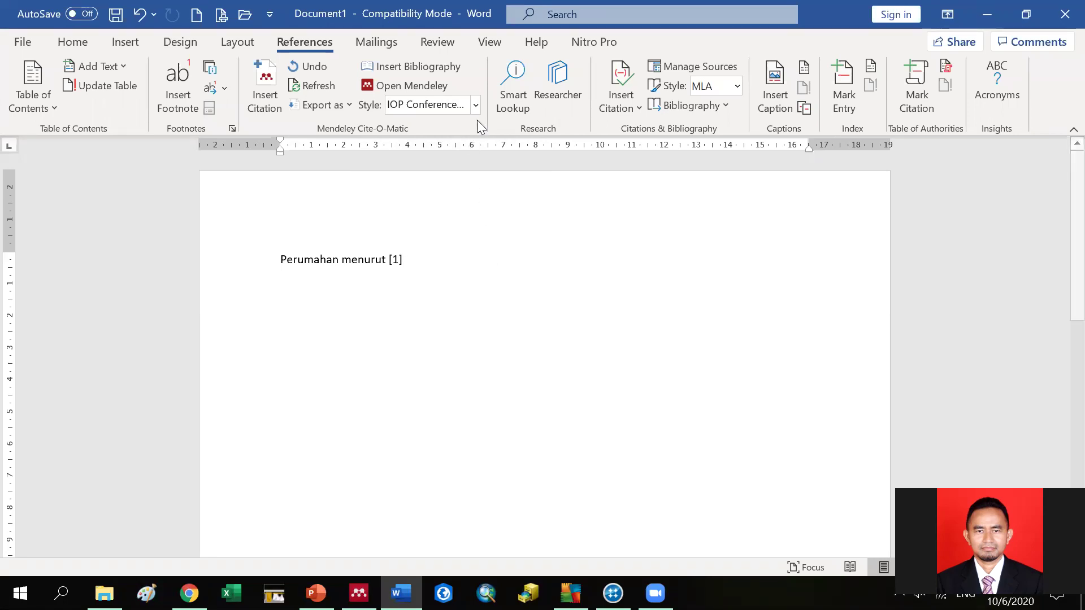
pyautogui.click(476, 106)
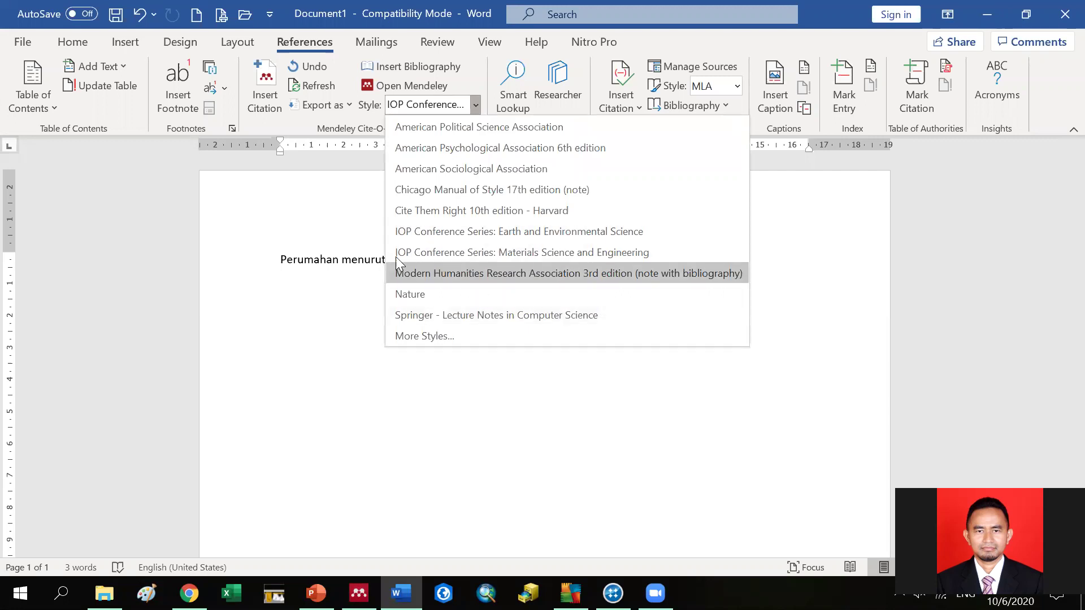
pyautogui.click(473, 148)
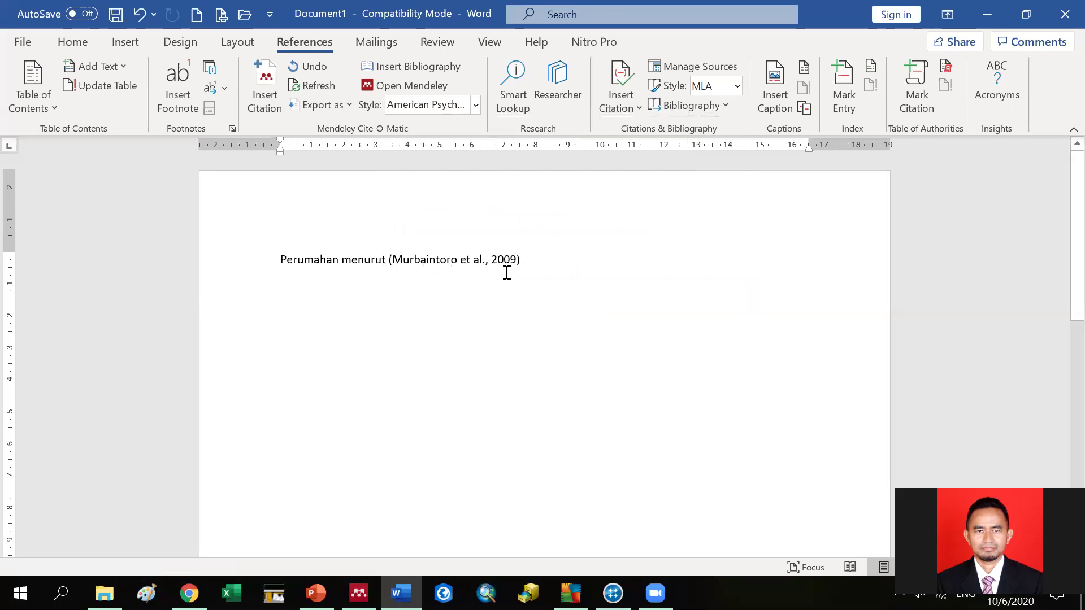
# Step: Continue the sentence after the citation with "adalah" and a dotted line, and add the heading "Daftar Pustaka" a few lines below
pyautogui.click(523, 261)
pyautogui.write('adalah')
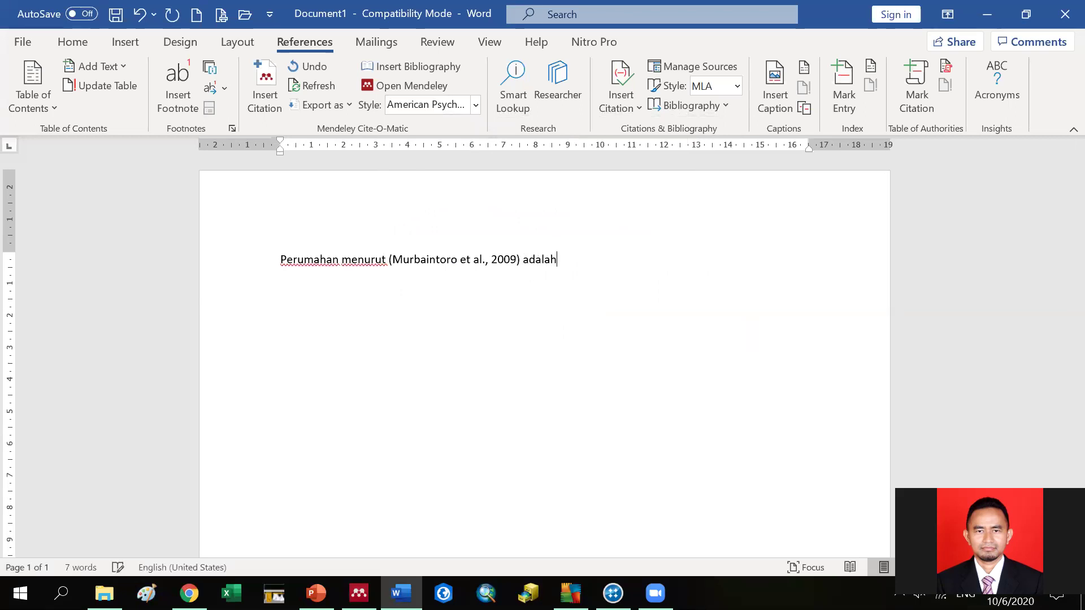
pyautogui.write('......................................')
pyautogui.press('Return')
pyautogui.write('Daftar Pusat')
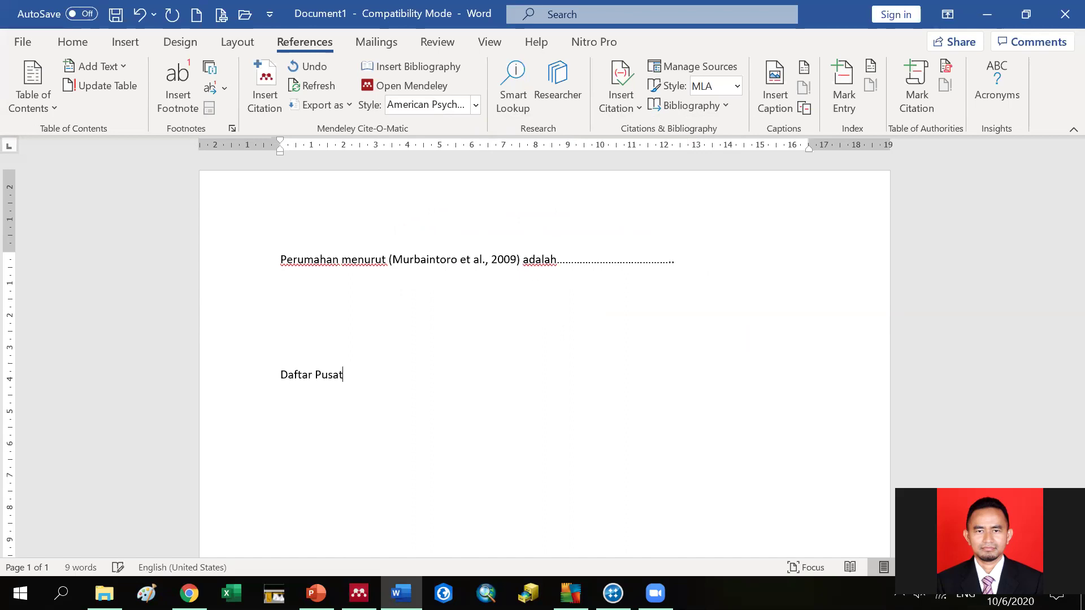
pyautogui.press('BackSpace')
pyautogui.press('BackSpace')
pyautogui.write('taka')
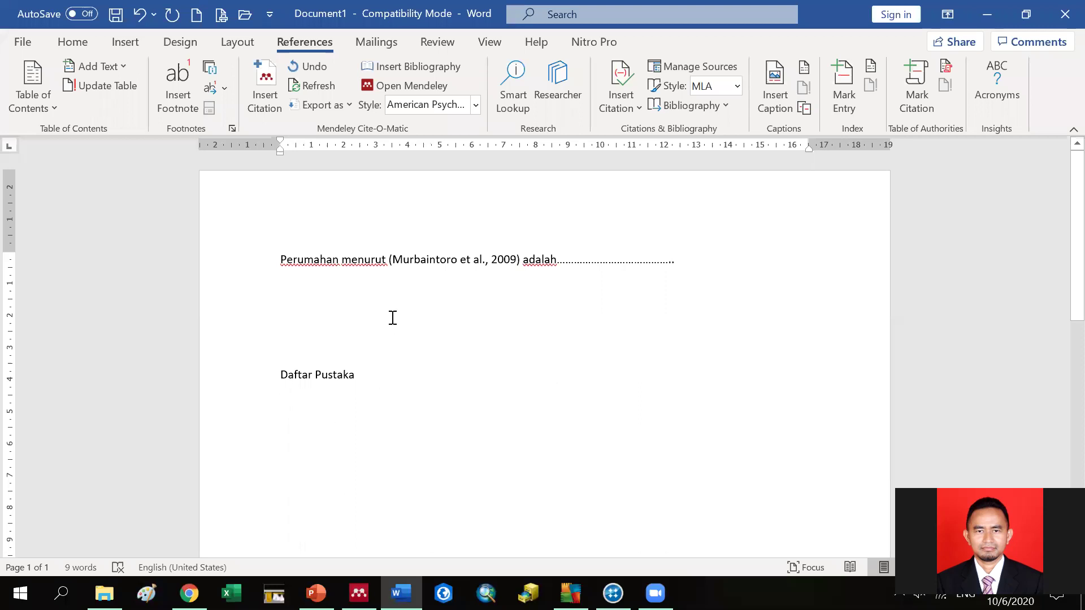
# Step: Insert the Mendeley bibliography under "Daftar Pustaka" and set the citation style to IOP Conference Series: Earth and Environmental Science
pyautogui.click(400, 68)
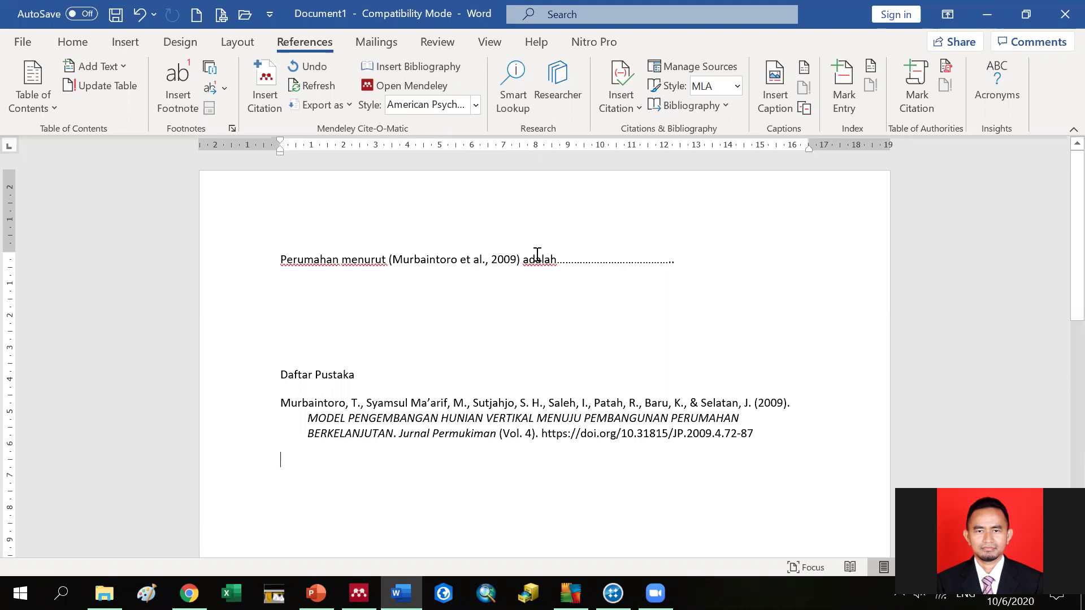
pyautogui.click(473, 103)
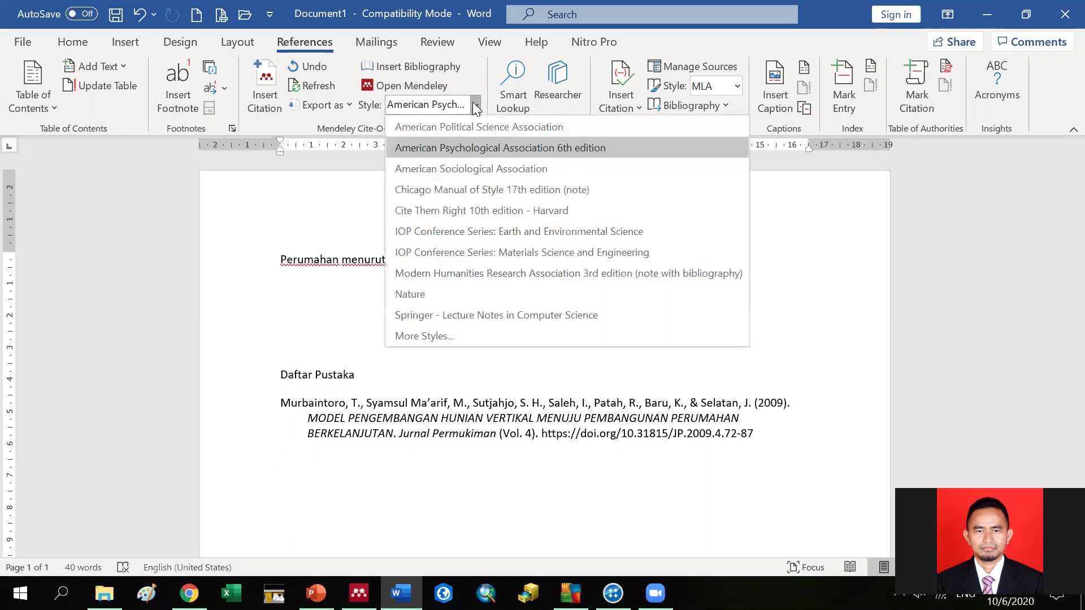
pyautogui.click(467, 231)
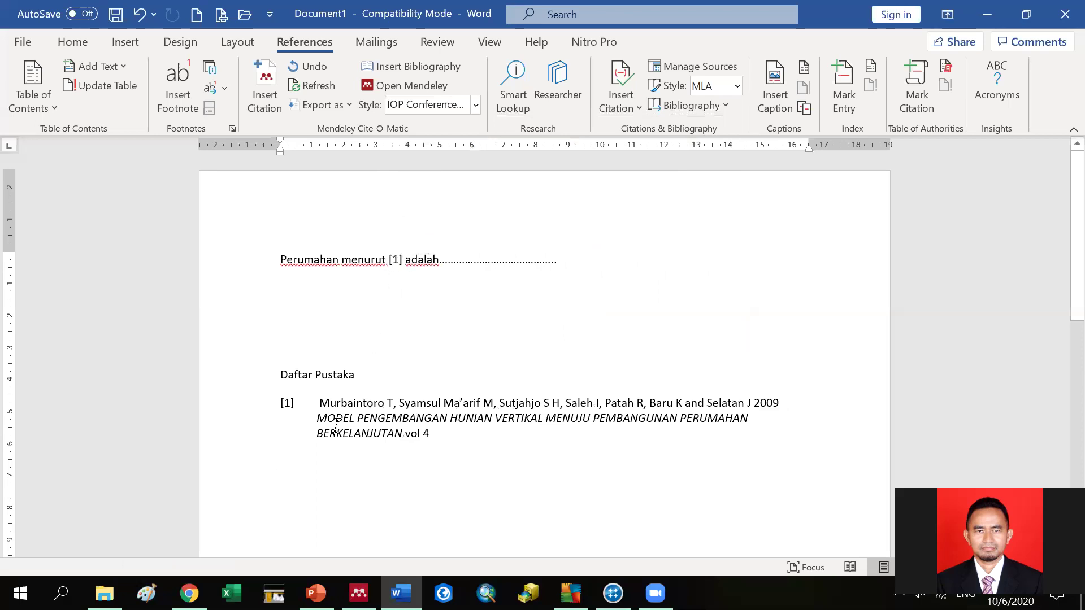
pyautogui.click(431, 448)
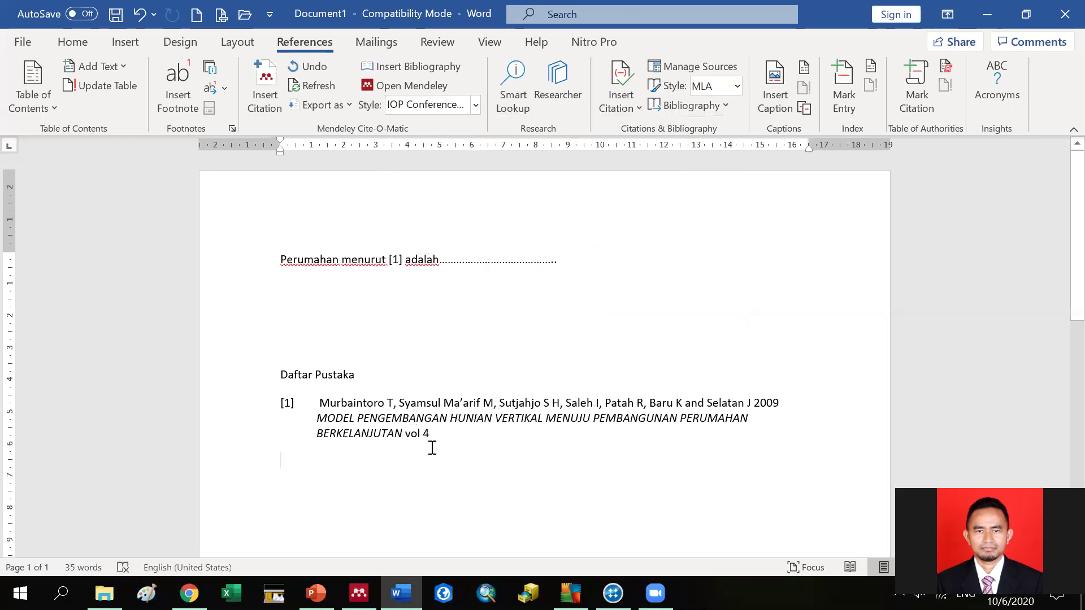
pyautogui.scroll(-2, 446, 430)
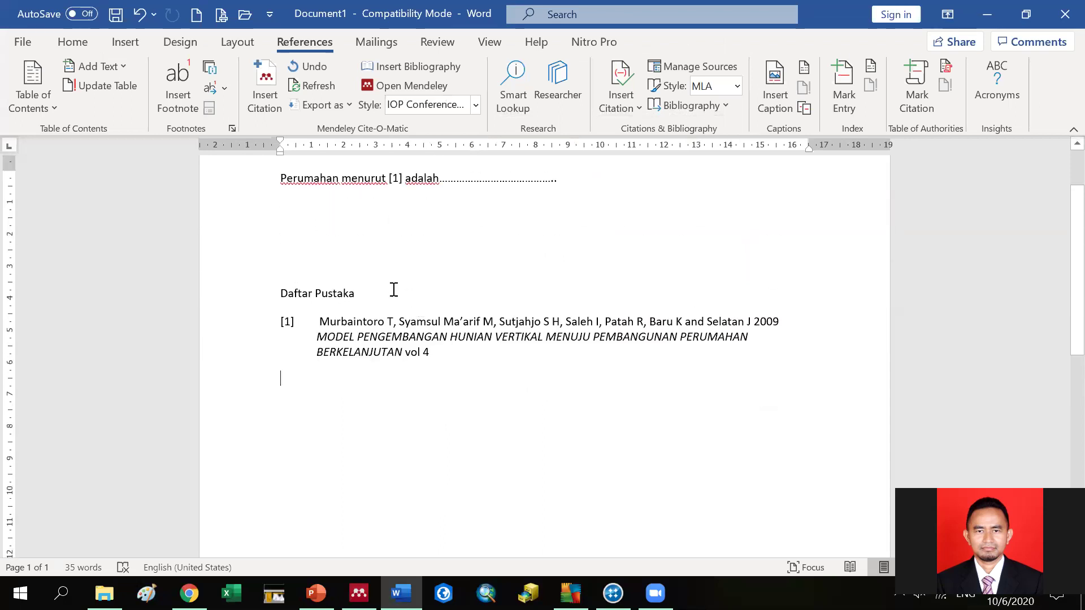
pyautogui.scroll(2, 392, 283)
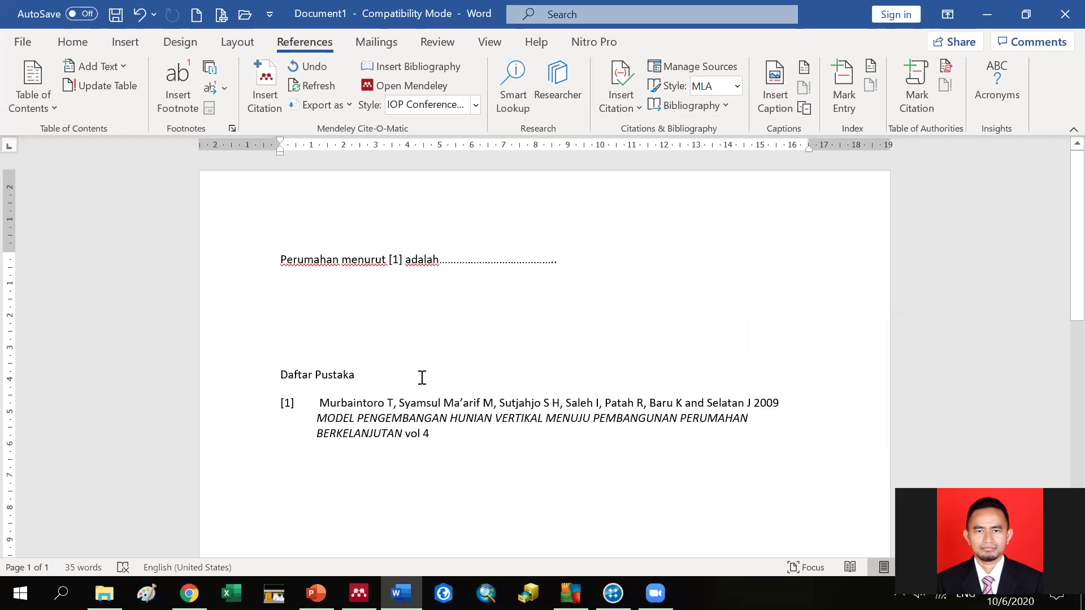
pyautogui.scroll(-2, 422, 378)
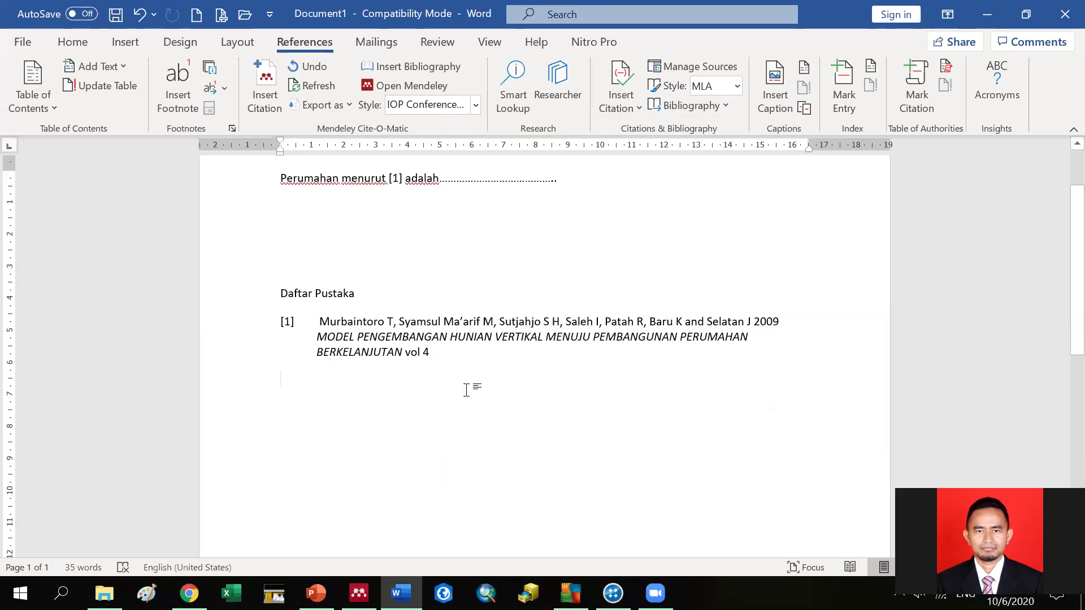
# Step: Switch the Mendeley citation style to Chicago Manual of Style 17th edition (note), and finally to American Psychological Association 6th edition
pyautogui.scroll(-1, 467, 387)
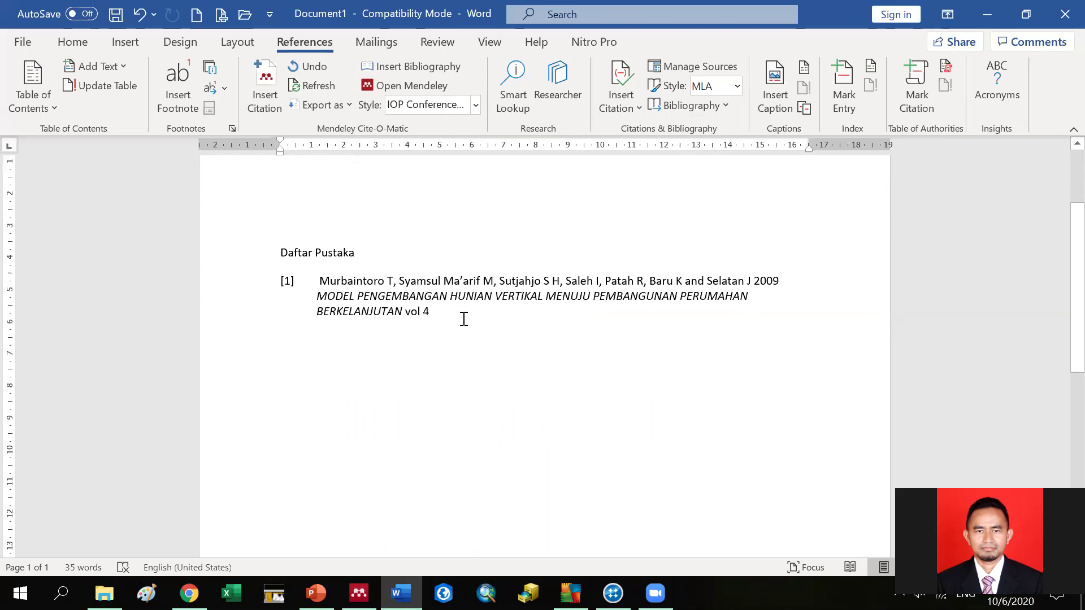
pyautogui.scroll(1, 461, 312)
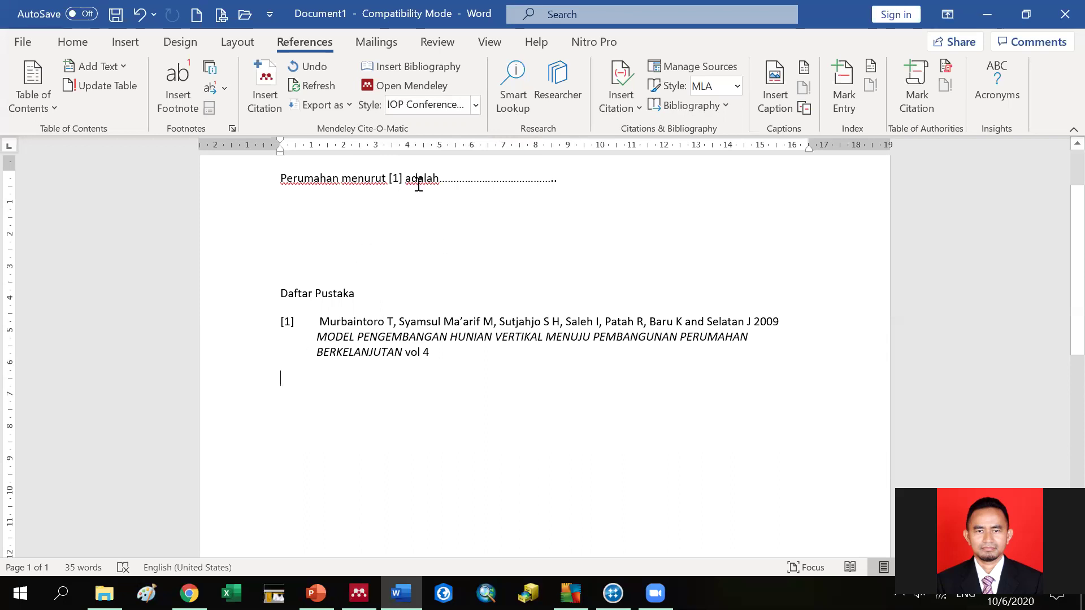
pyautogui.click(475, 106)
pyautogui.click(490, 191)
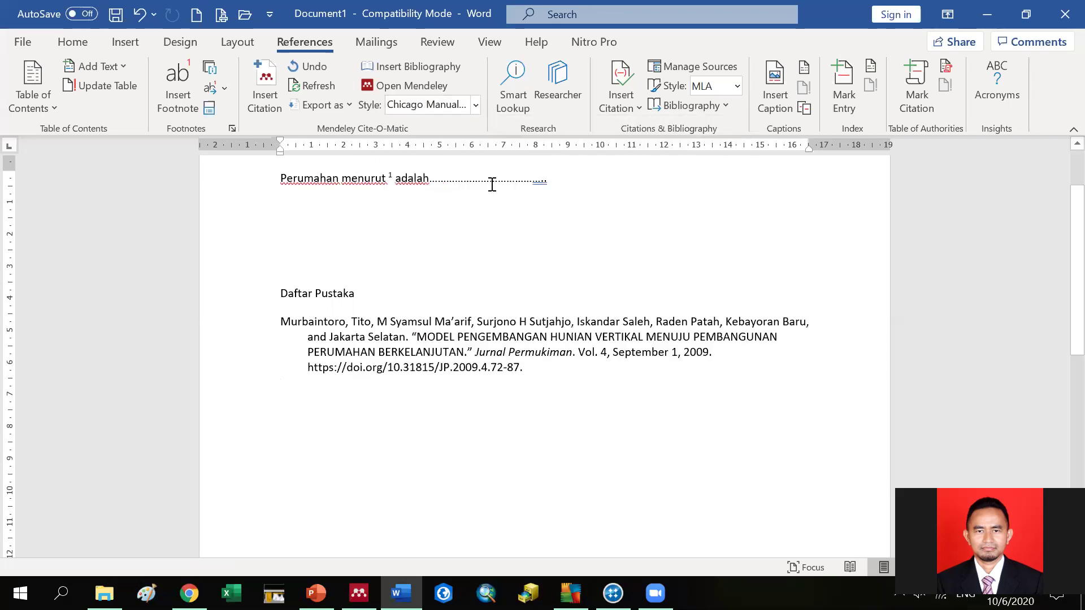
pyautogui.click(473, 105)
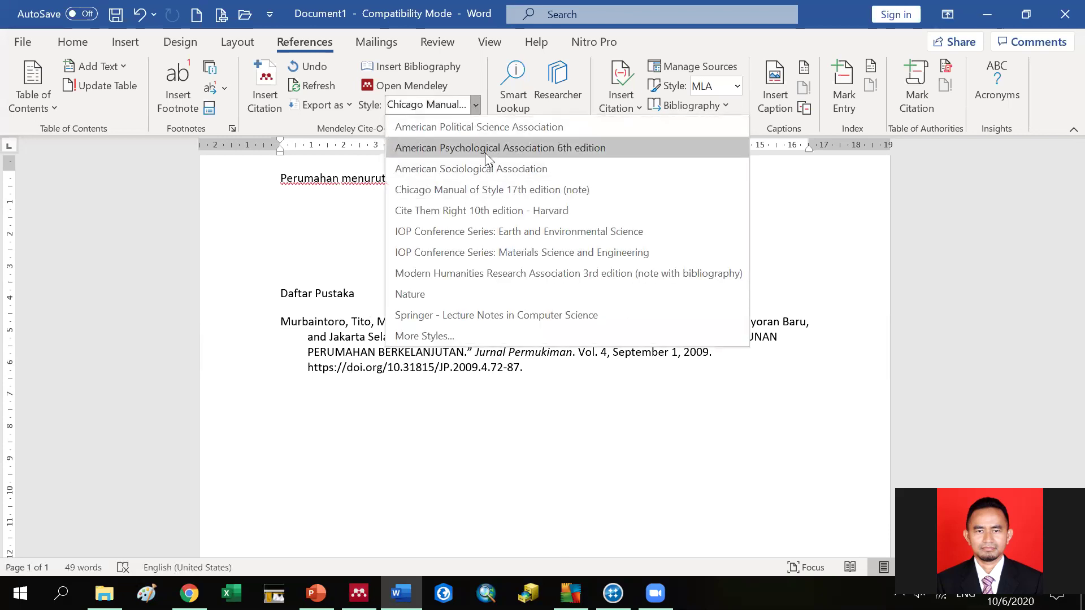
pyautogui.click(484, 149)
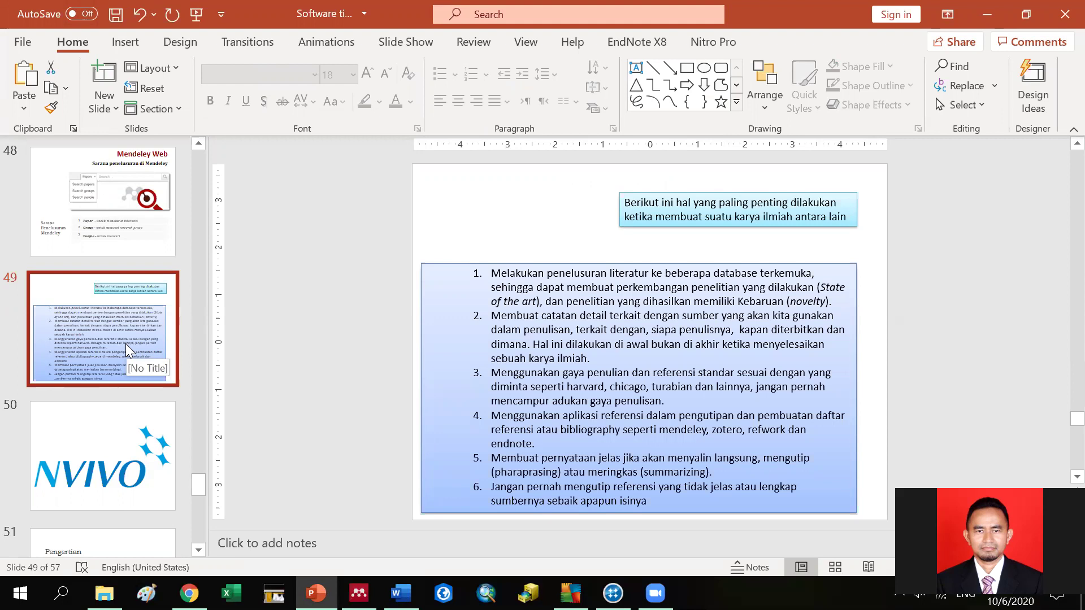
# Step: Select the NVIVO slide in PowerPoint, look at the bibliography import options in NVivo, and switch to Mendeley Desktop
pyautogui.click(110, 457)
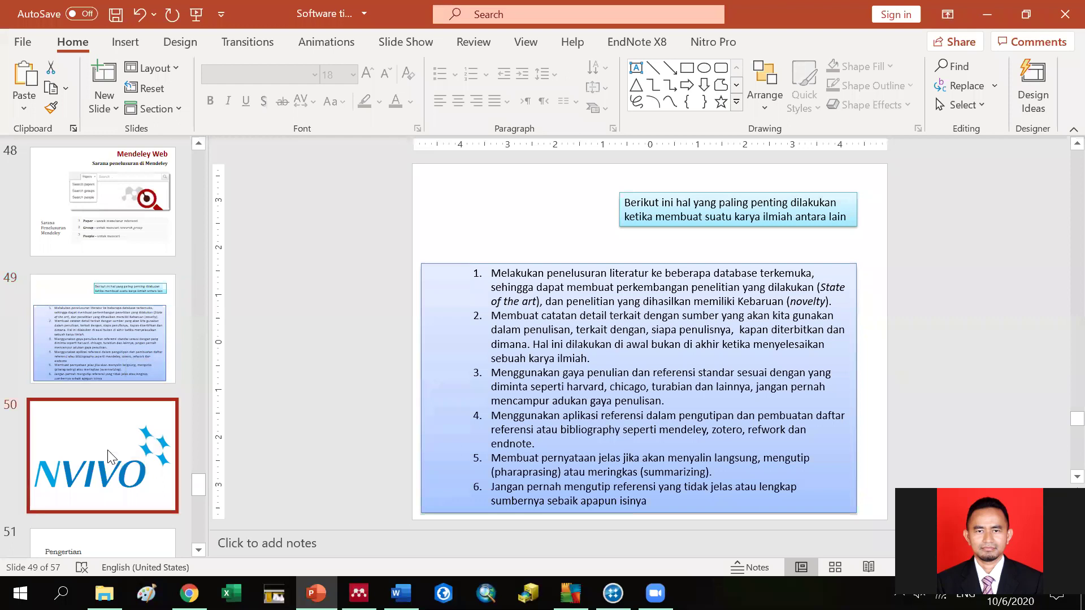
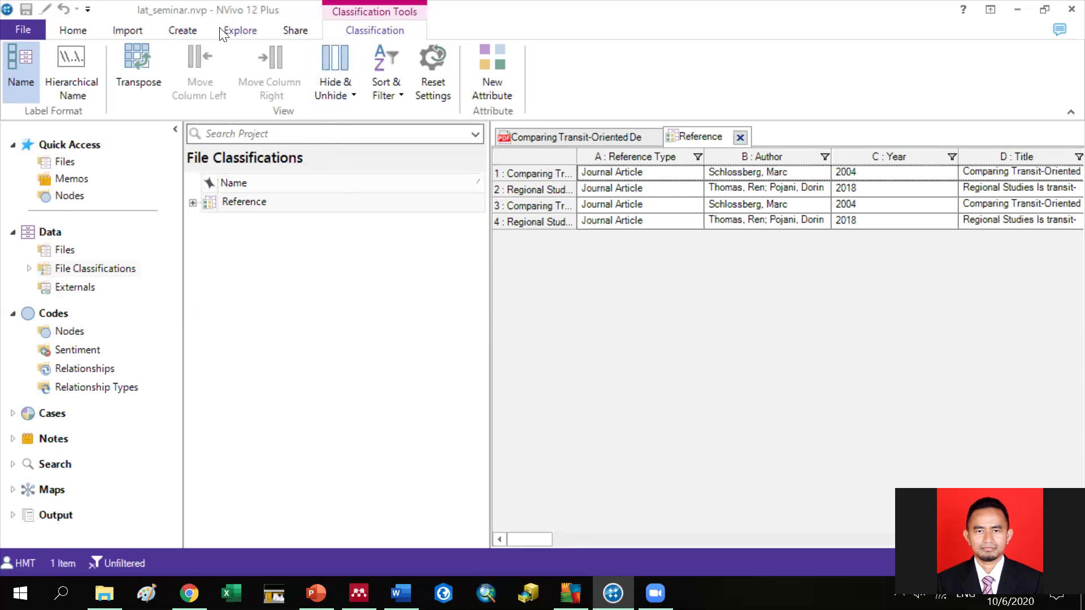
pyautogui.click(135, 27)
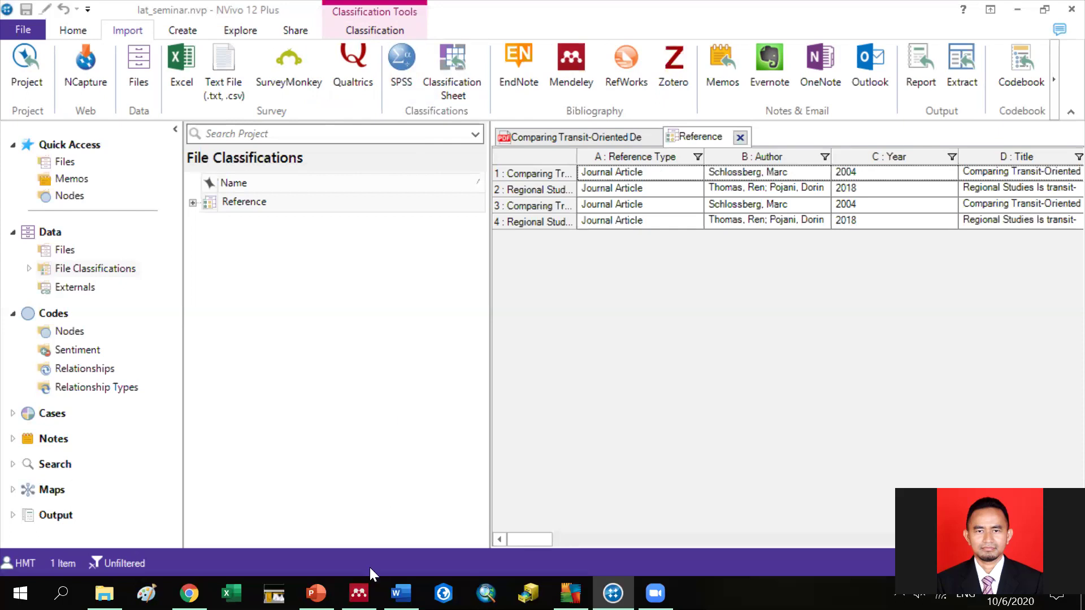
pyautogui.click(359, 593)
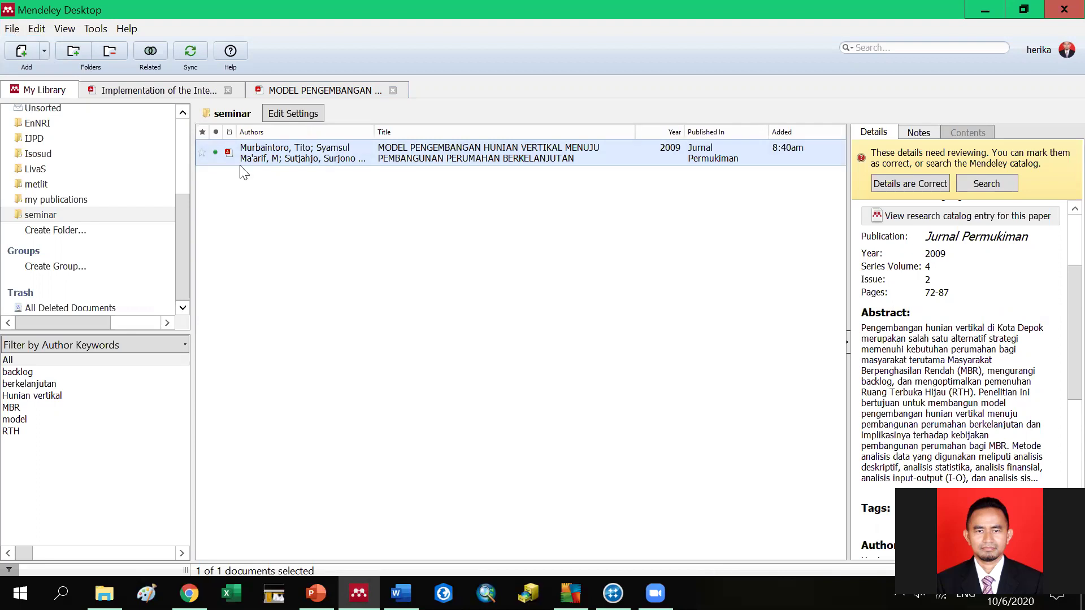
pyautogui.click(12, 28)
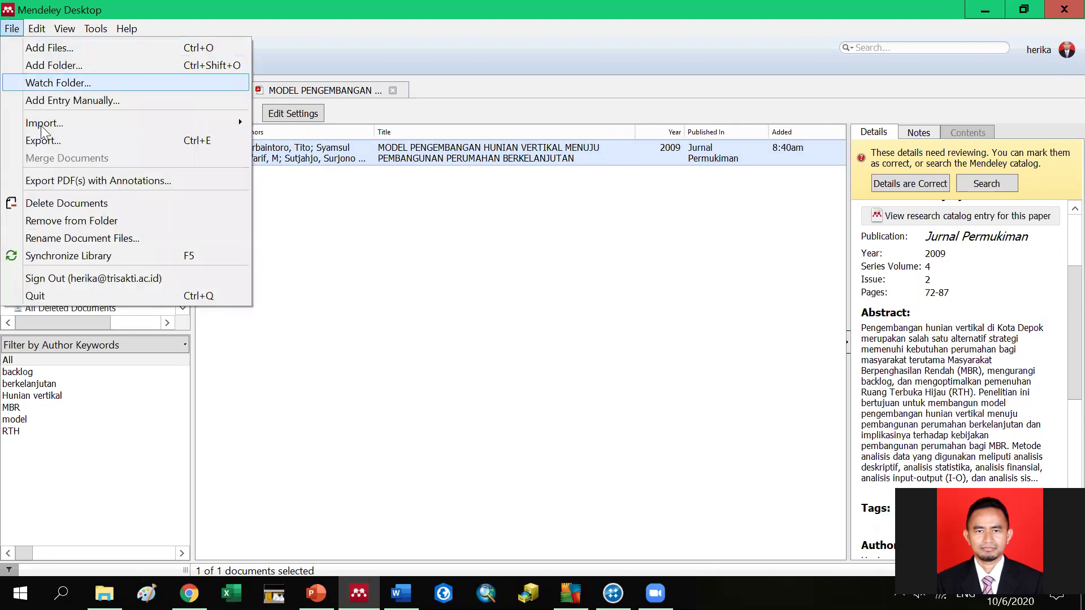
pyautogui.click(47, 141)
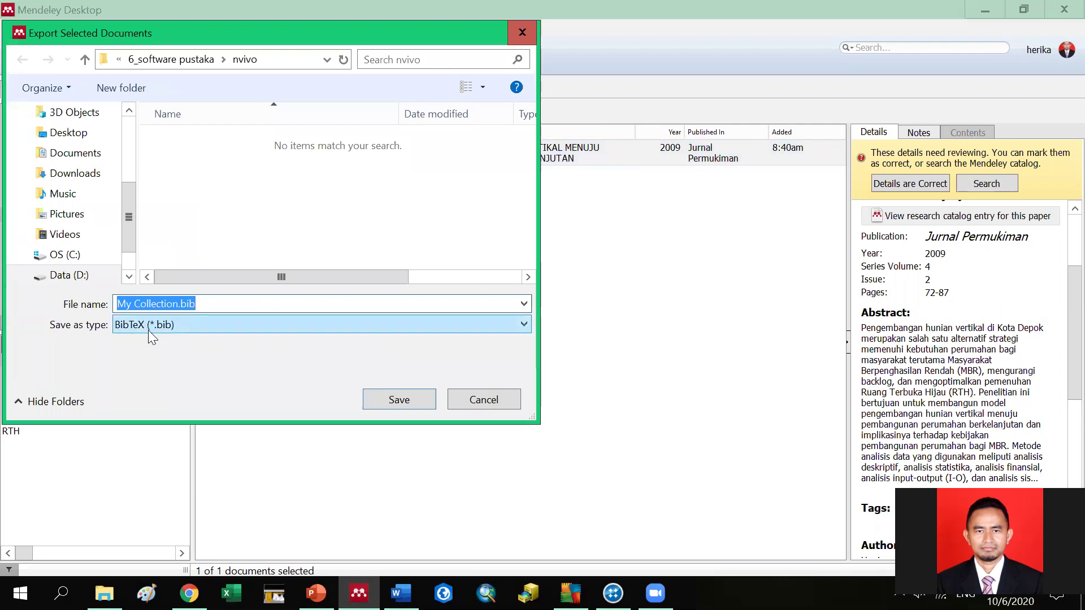
pyautogui.click(522, 324)
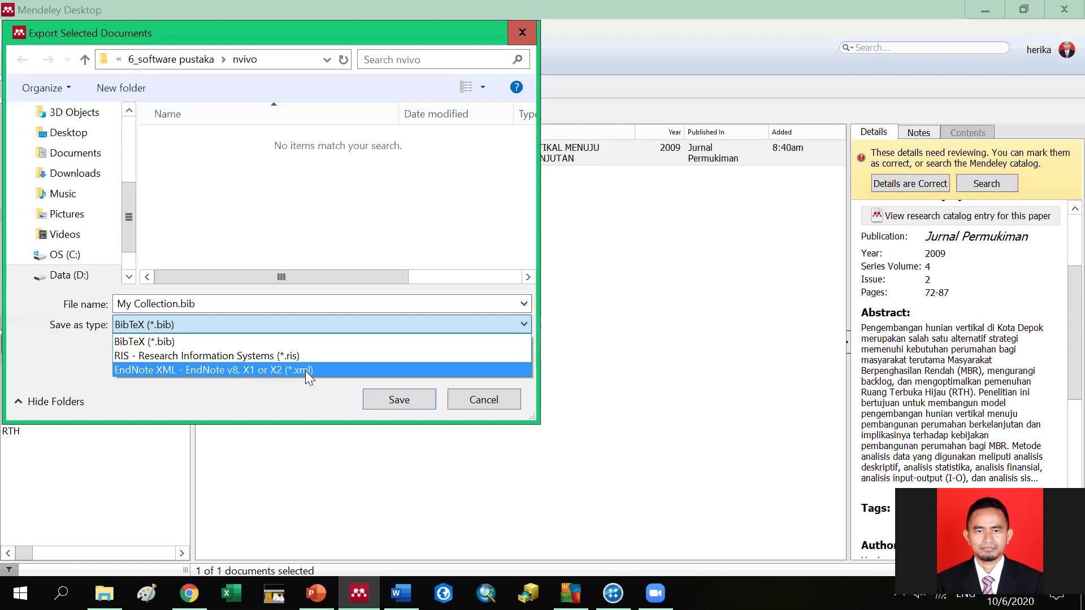
pyautogui.click(267, 355)
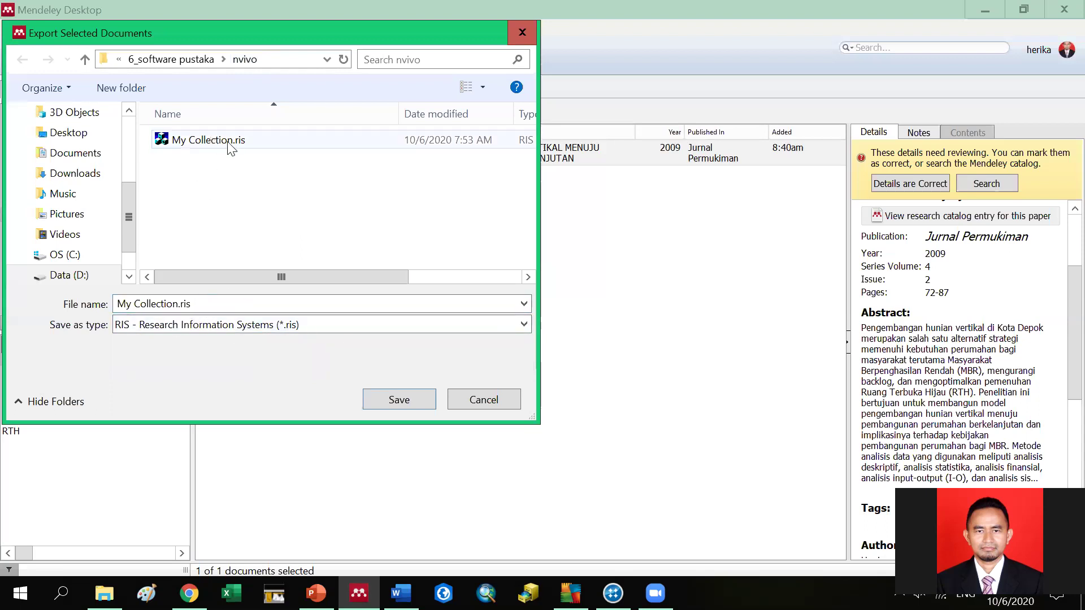
pyautogui.click(381, 400)
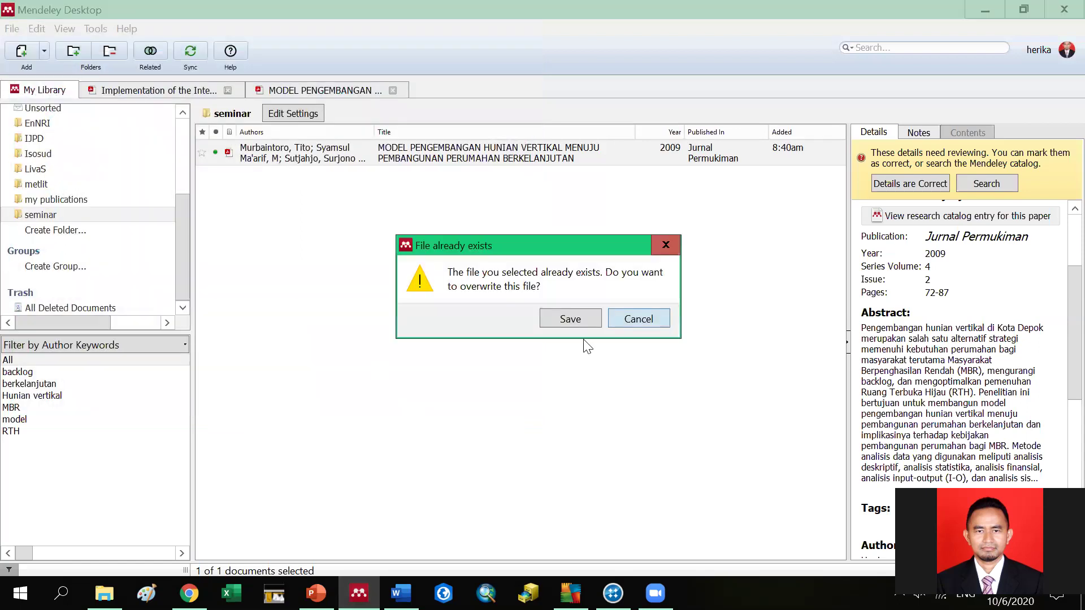
pyautogui.click(666, 246)
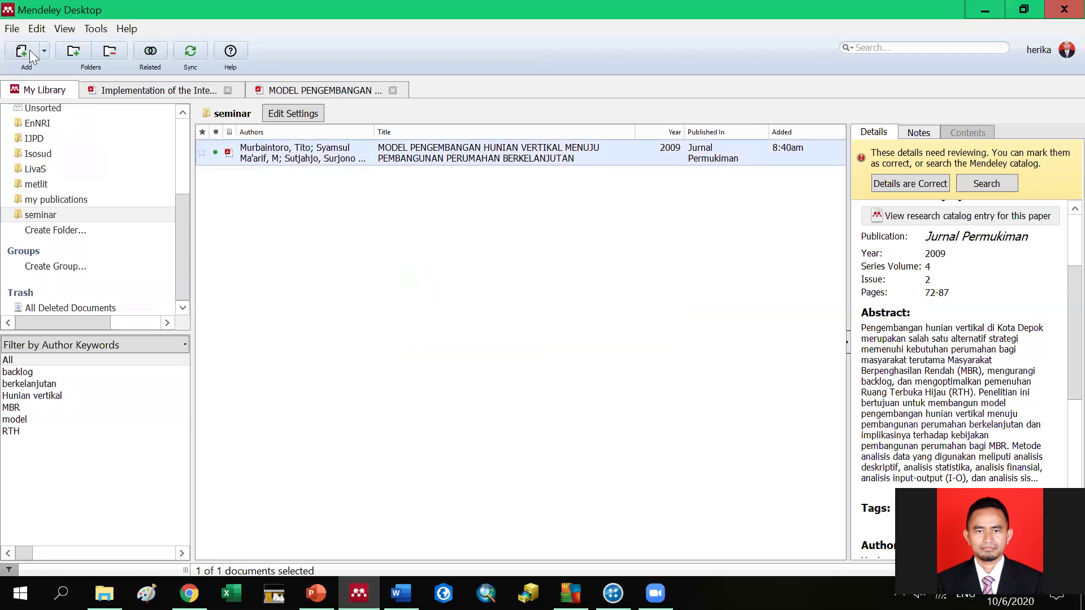
# Step: Start exporting the selected article from the seminar folder with the RIS - Research Information Systems (*.ris) file type
pyautogui.click(12, 28)
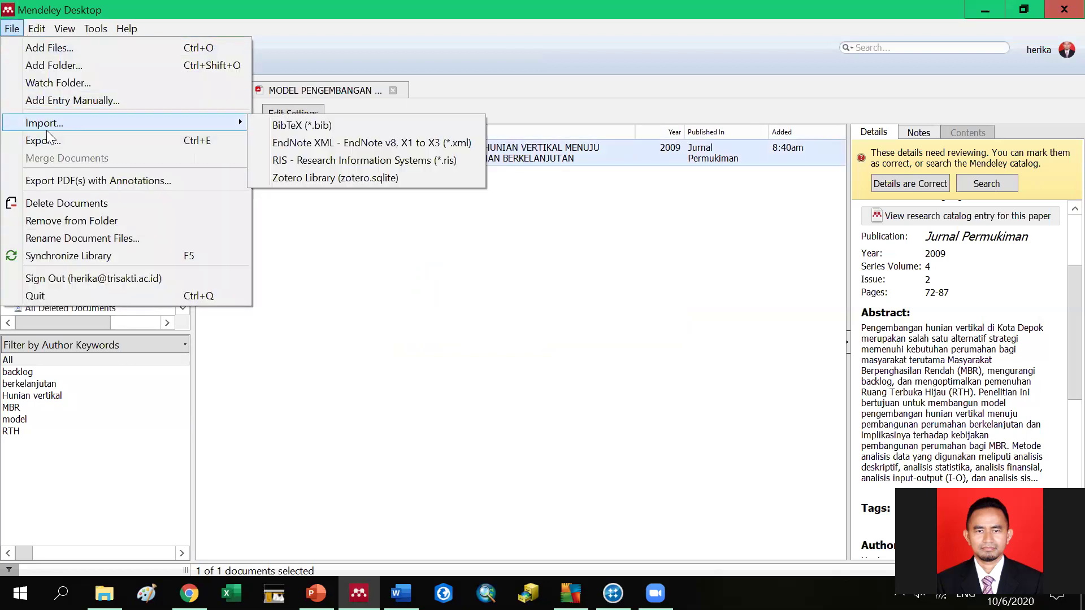
pyautogui.press('Escape')
pyautogui.hotkey('ctrl', 'e')
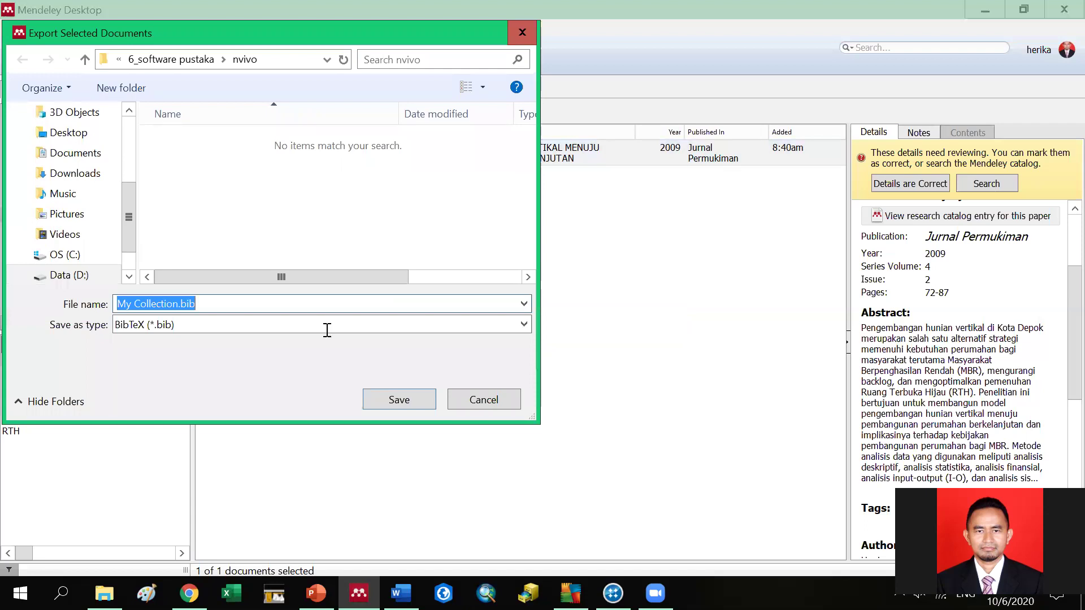
pyautogui.click(523, 326)
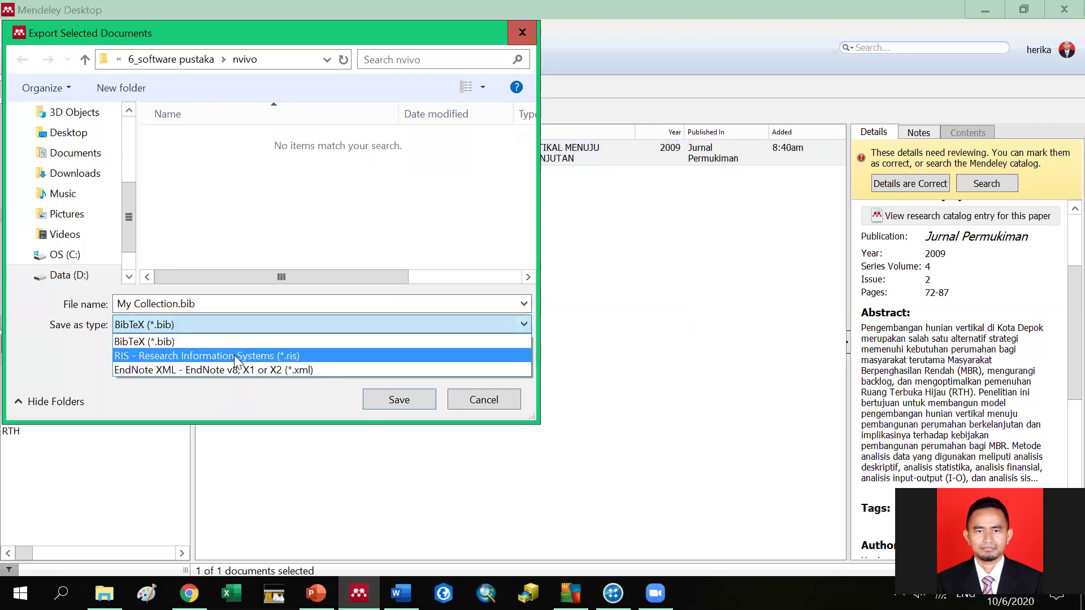
pyautogui.click(233, 355)
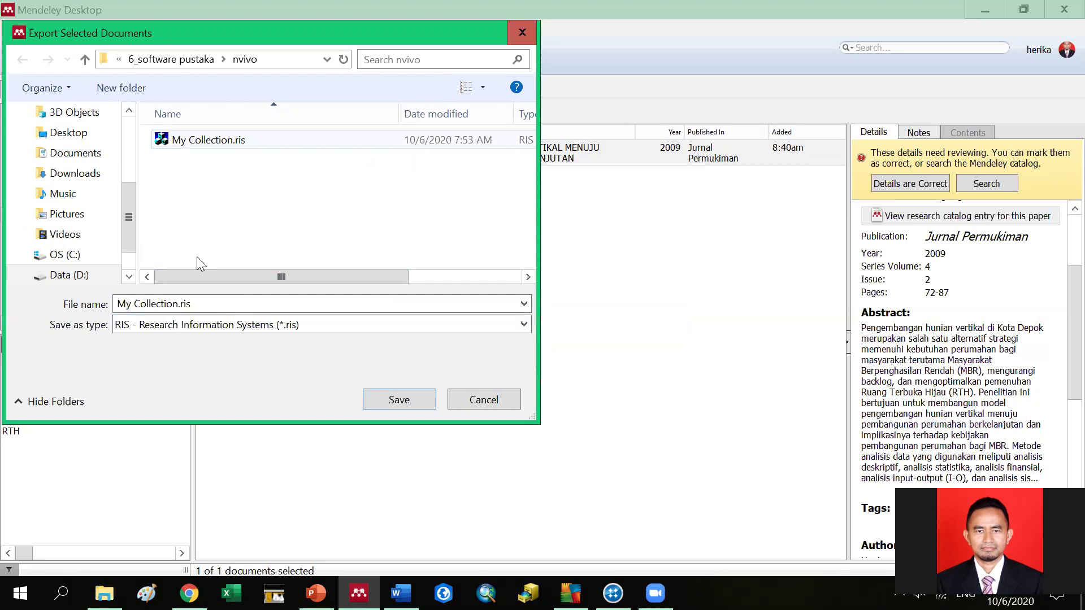
# Step: Name the export file seminar.ris and save it in the nvivo folder
pyautogui.click(177, 308)
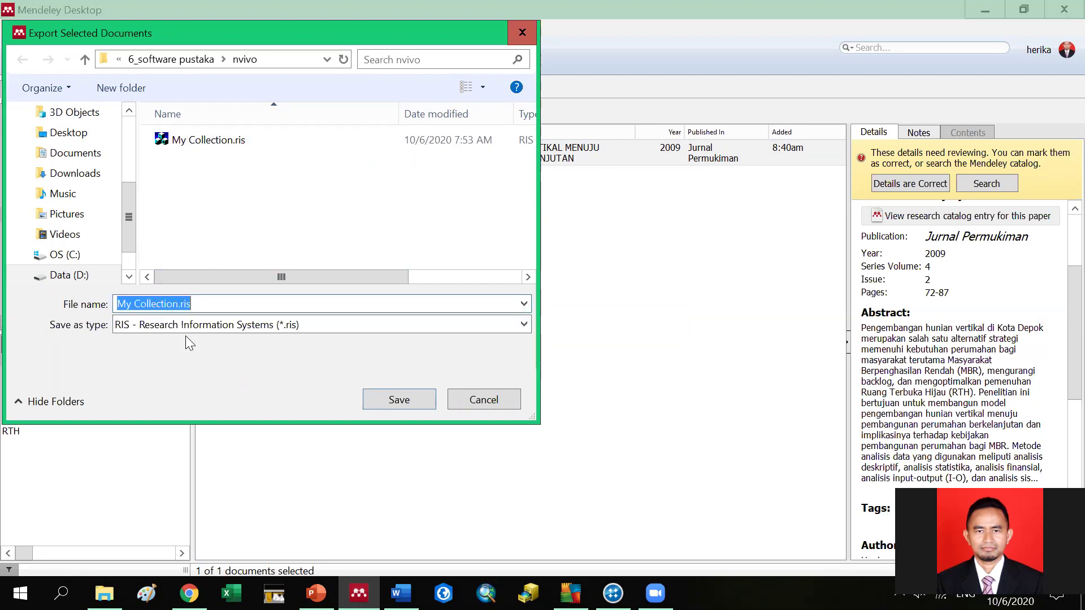
pyautogui.click(179, 308)
pyautogui.write('2')
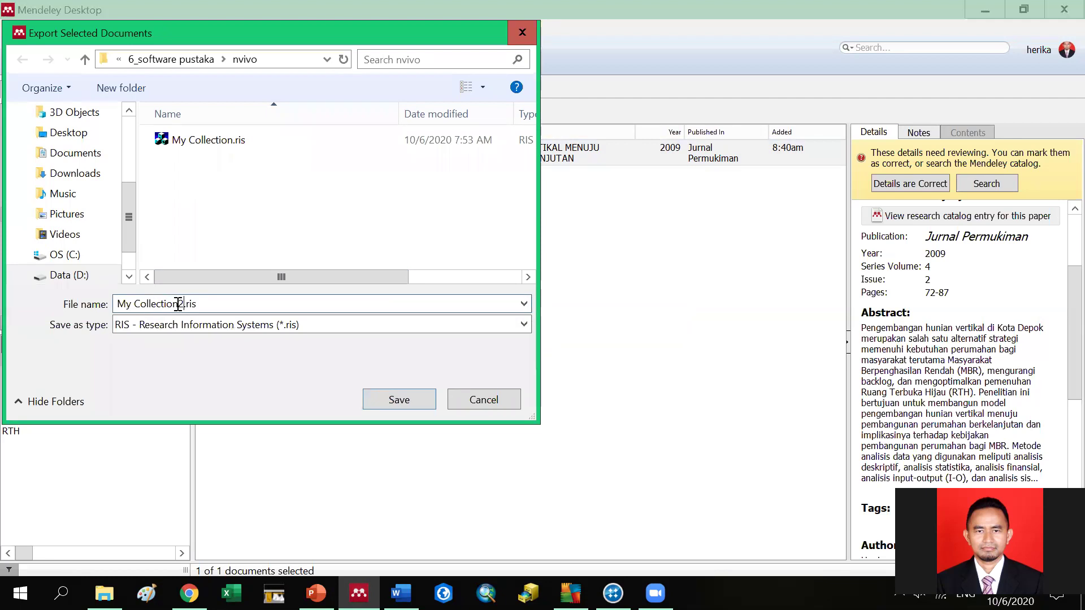
pyautogui.press('BackSpace')
pyautogui.press('BackSpace')
pyautogui.press('BackSpace')
pyautogui.press('BackSpace')
pyautogui.press('BackSpace')
pyautogui.press('BackSpace')
pyautogui.press('BackSpace')
pyautogui.press('BackSpace')
pyautogui.press('BackSpace')
pyautogui.press('BackSpace')
pyautogui.press('BackSpace')
pyautogui.press('BackSpace')
pyautogui.press('BackSpace')
pyautogui.press('BackSpace')
pyautogui.write('seminar')
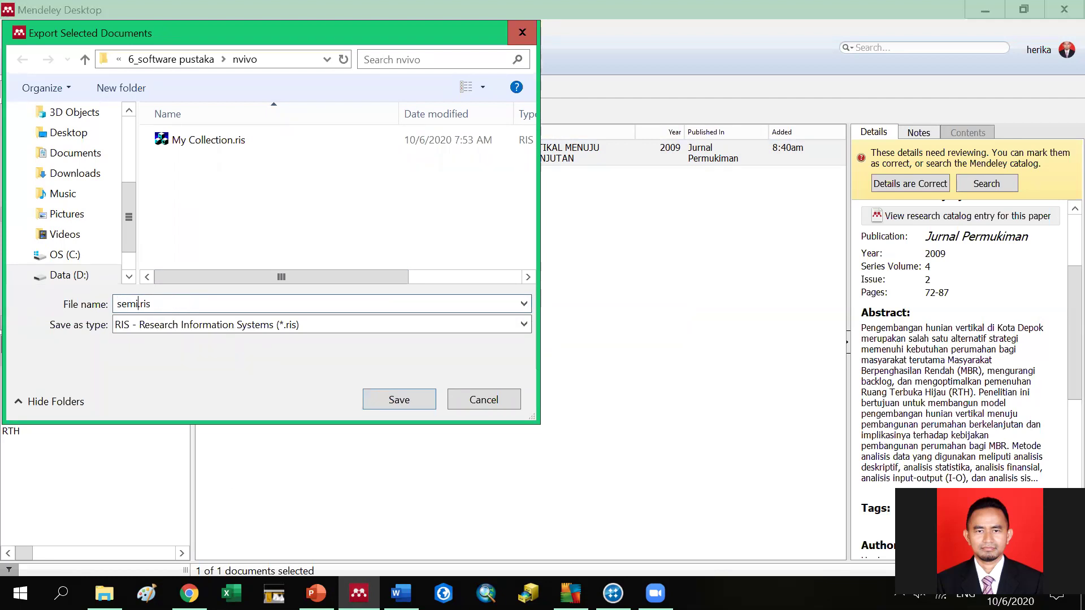
pyautogui.click(423, 398)
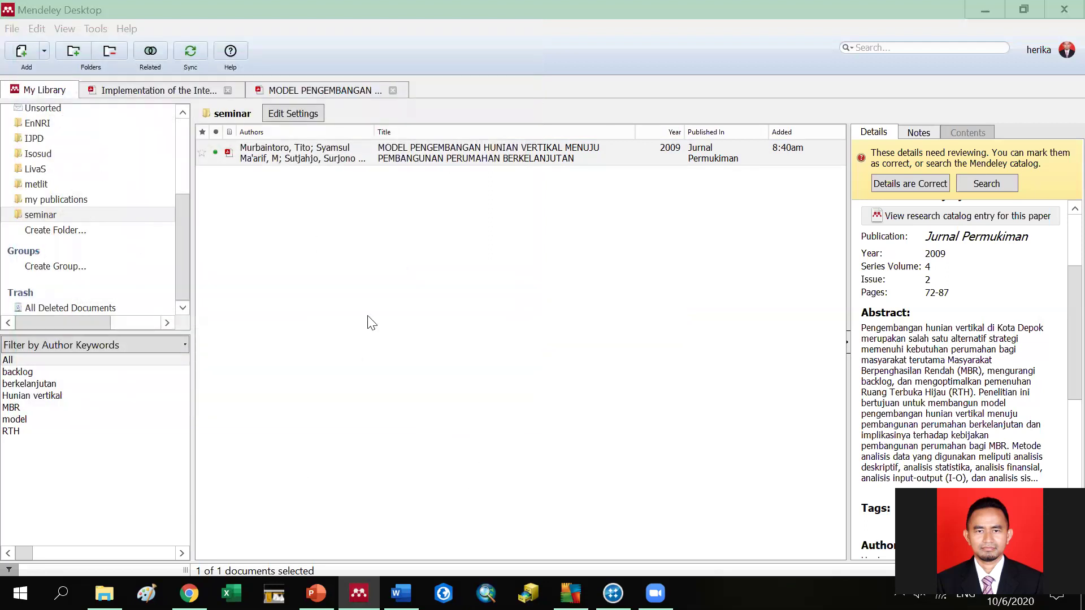
# Step: In NVivo, close the Reference classification sheet and the open "Comparing Transit-Oriented De" PDF
pyautogui.click(613, 593)
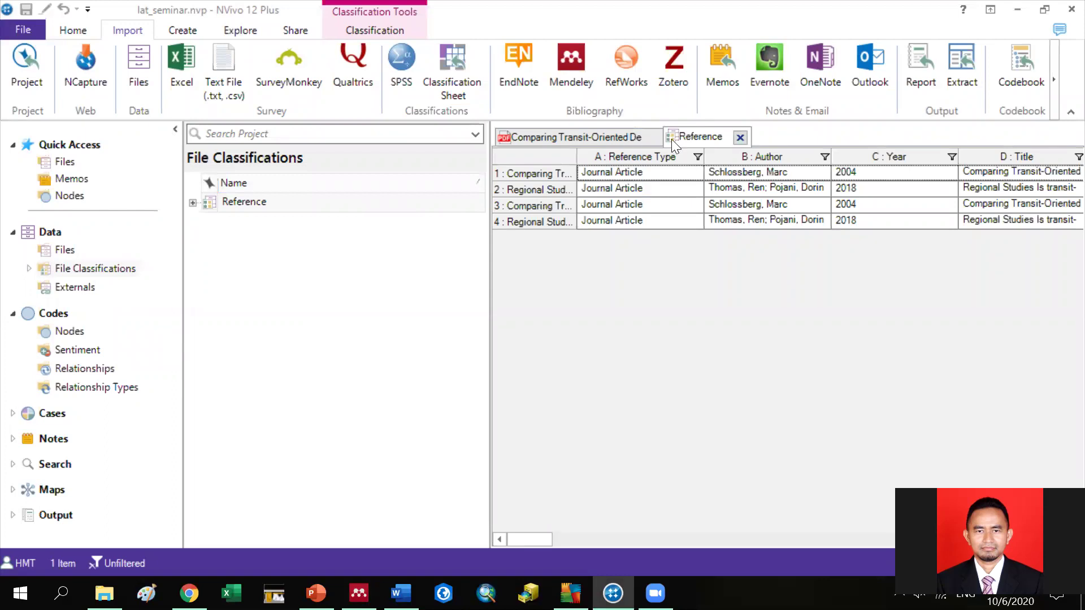
pyautogui.click(741, 138)
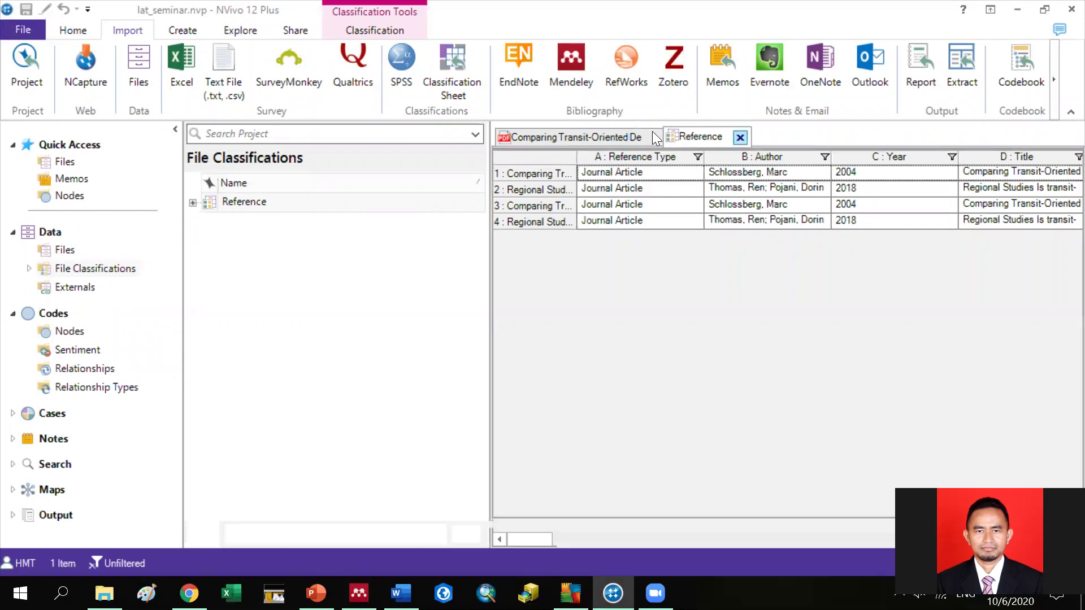
pyautogui.click(654, 137)
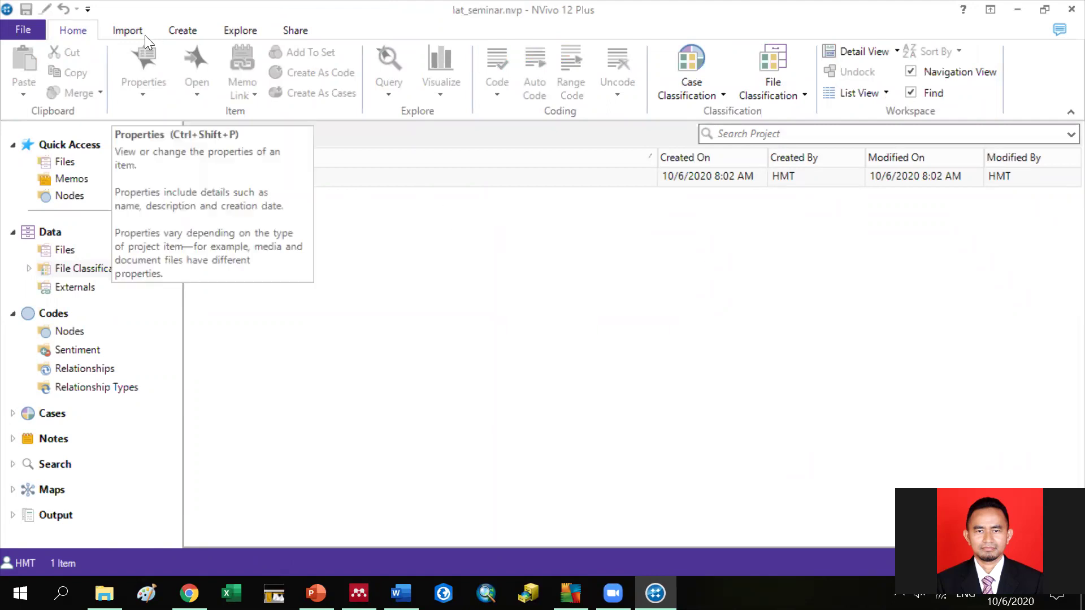
# Step: Start a bibliography import from Mendeley using seminar.ris in the nvivo folder
pyautogui.click(129, 32)
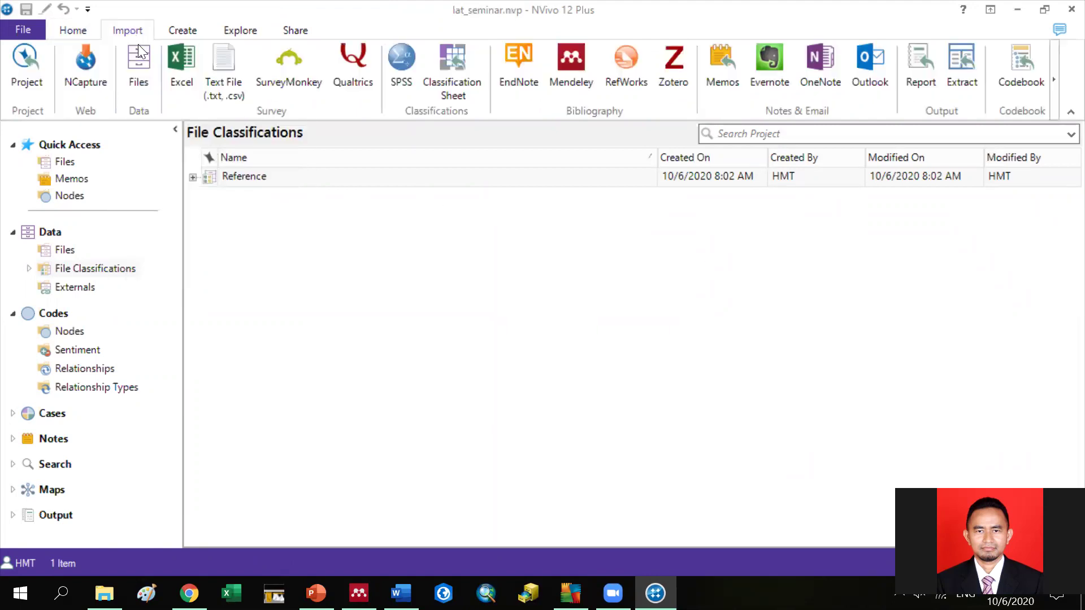
pyautogui.click(567, 81)
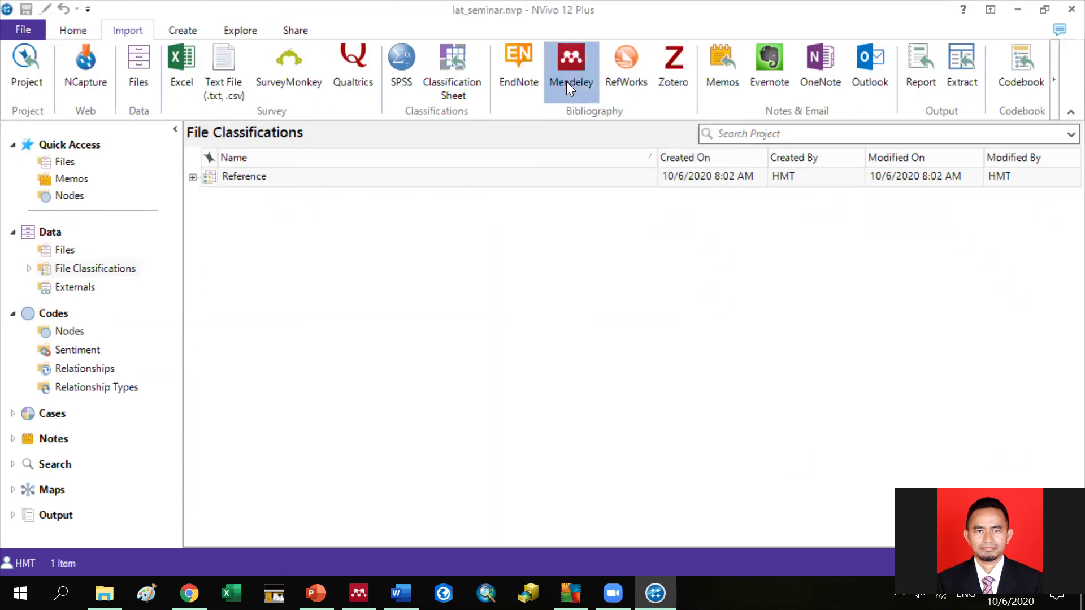
pyautogui.click(249, 141)
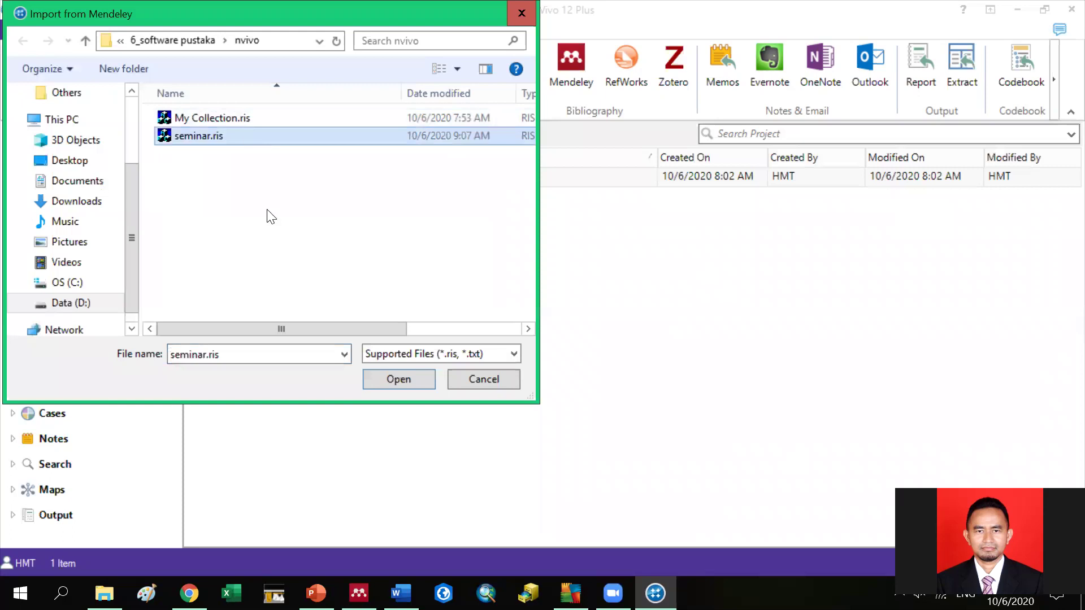
pyautogui.click(374, 378)
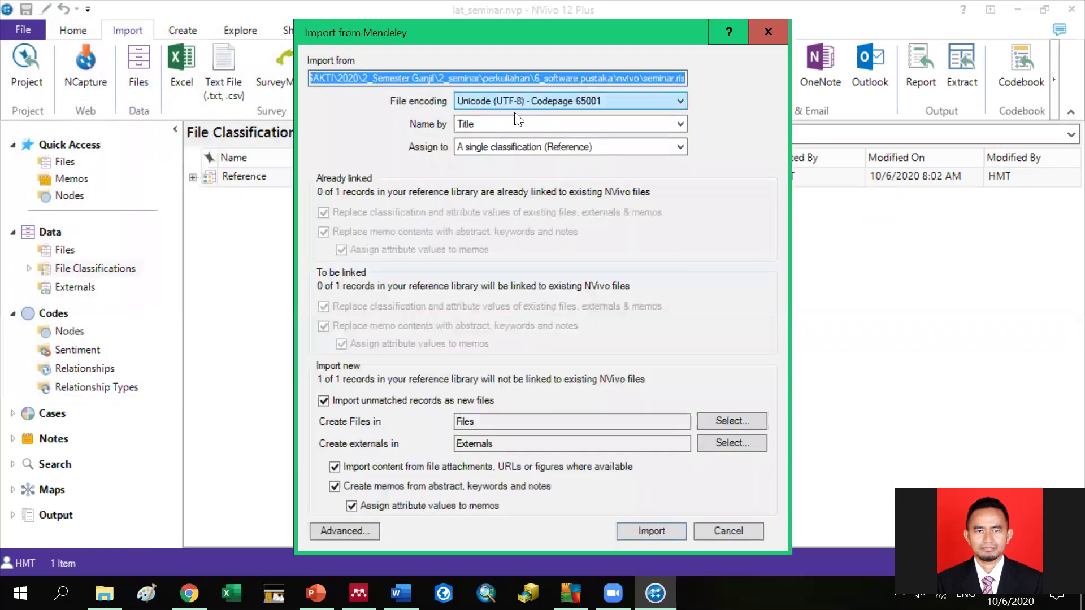
# Step: Set the imported records to be named by Author and Year, reviewing the file encoding and classification assignment choices
pyautogui.click(679, 100)
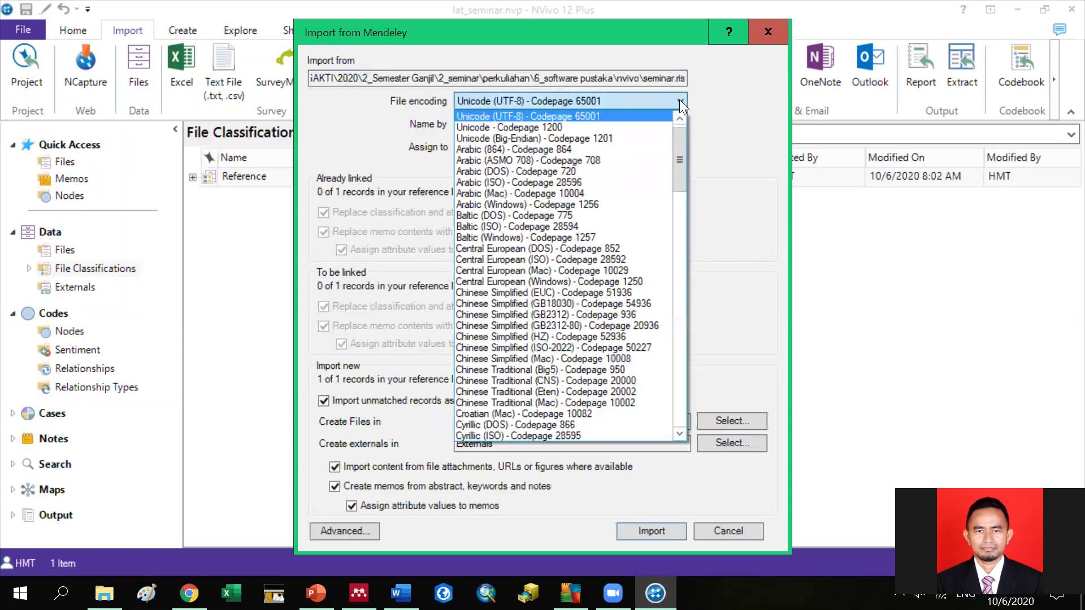
pyautogui.click(680, 99)
pyautogui.click(679, 121)
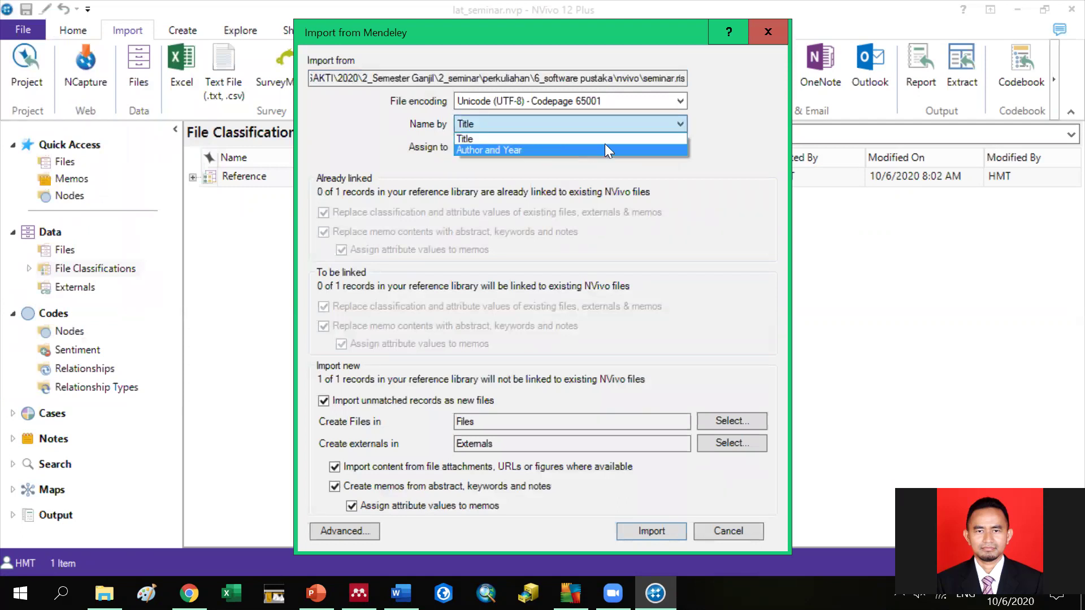
pyautogui.click(588, 150)
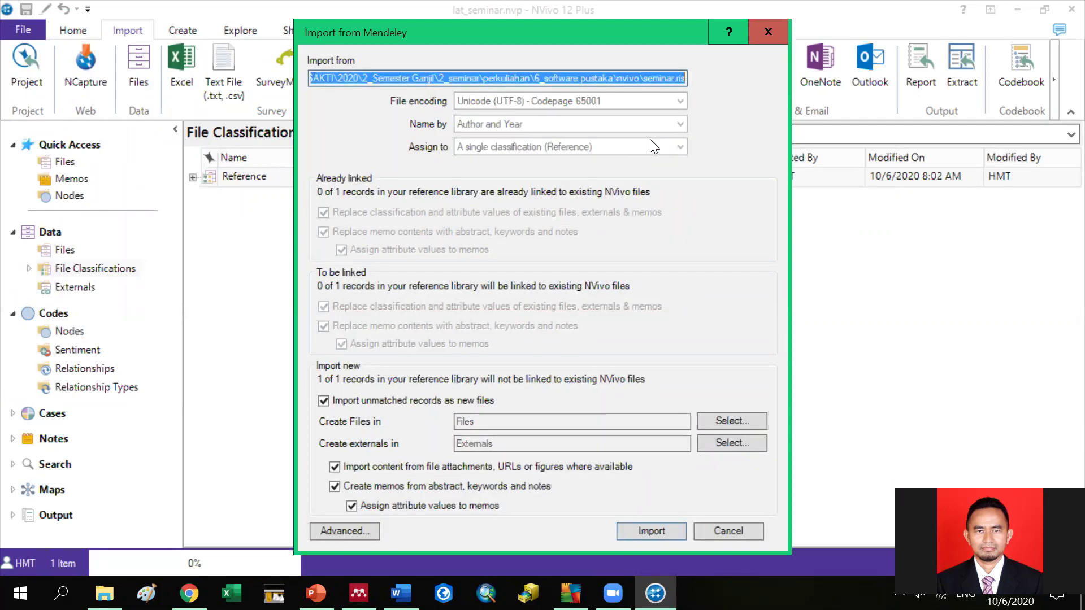
pyautogui.click(680, 148)
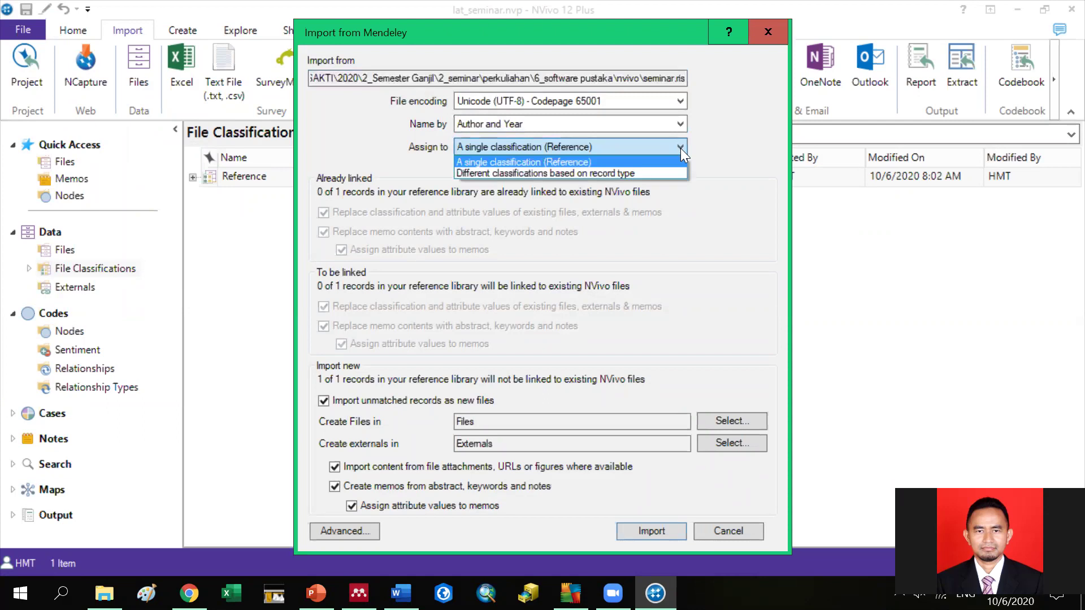
pyautogui.click(681, 148)
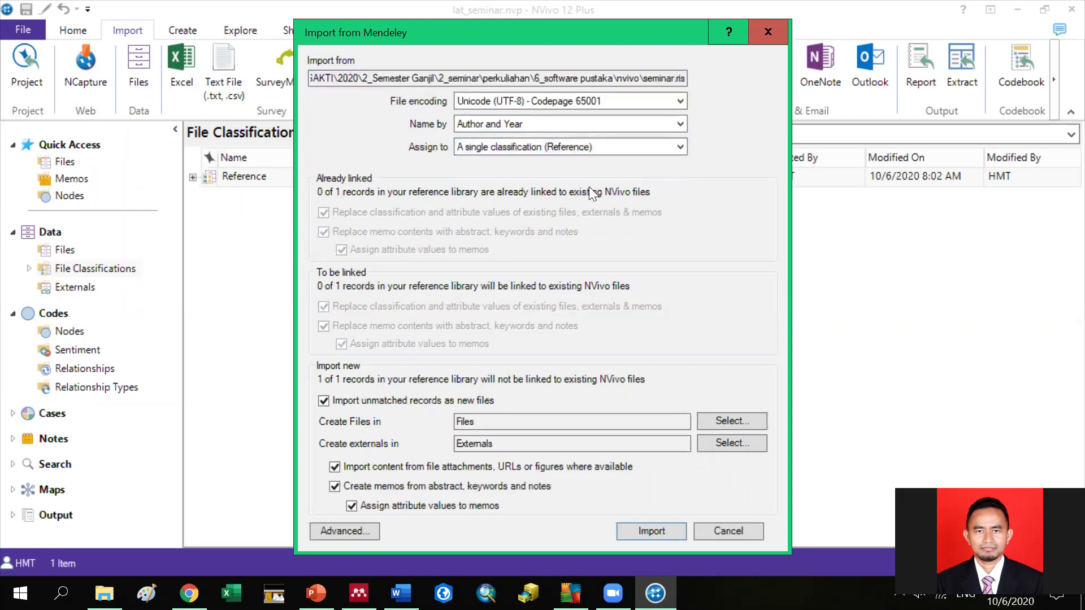
# Step: Run the Mendeley import with a single Reference classification and select the newly imported 2009 article in the project's Files
pyautogui.click(655, 530)
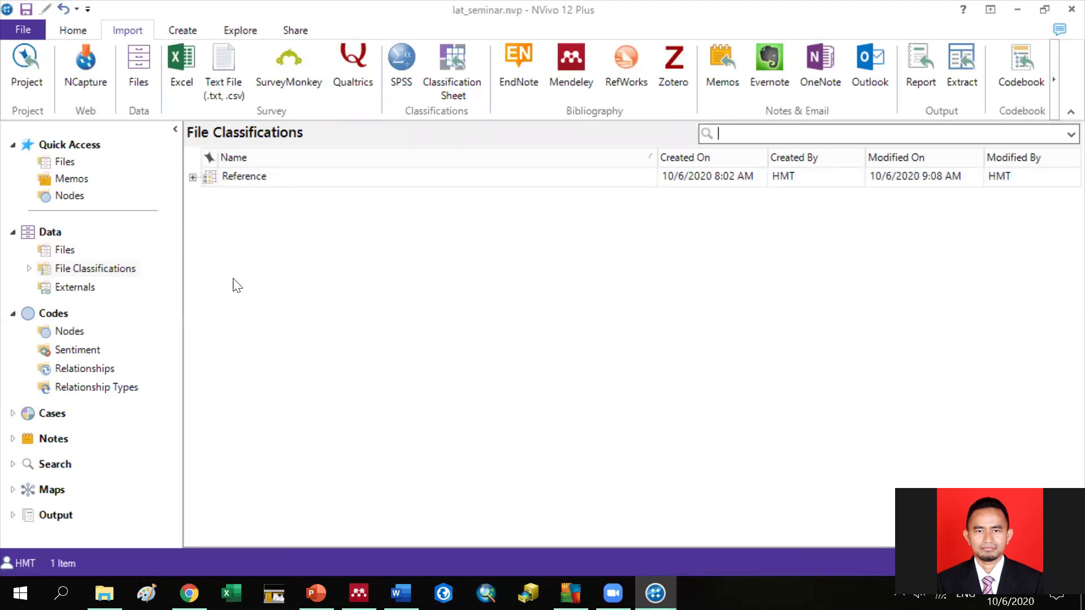
pyautogui.click(65, 251)
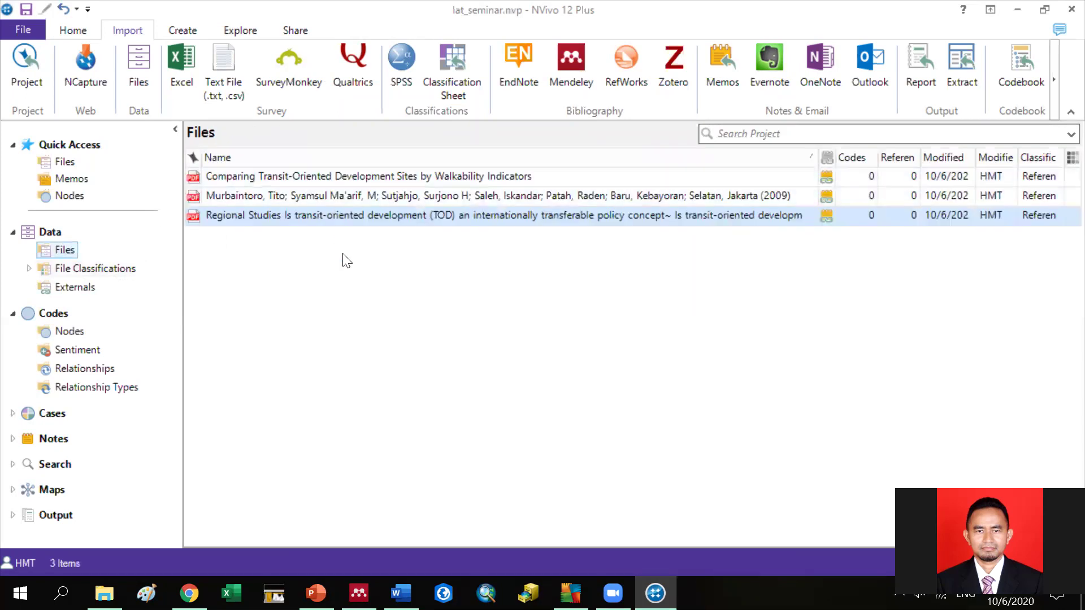
pyautogui.click(334, 197)
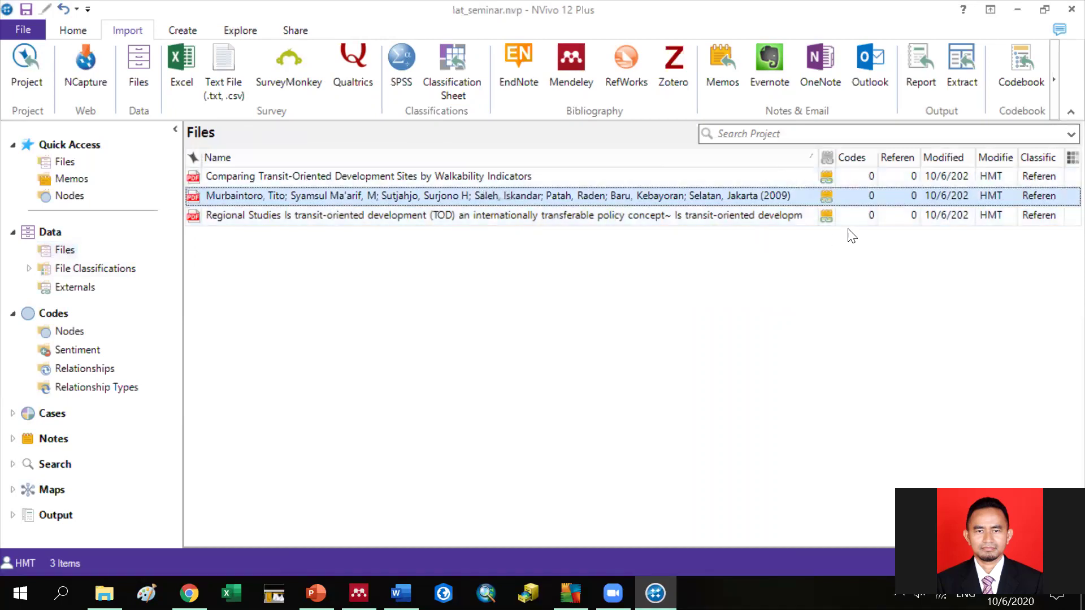
# Step: Open the imported 2009 article on vertical housing development, skim its pages, and close it
pyautogui.doubleClick(373, 195)
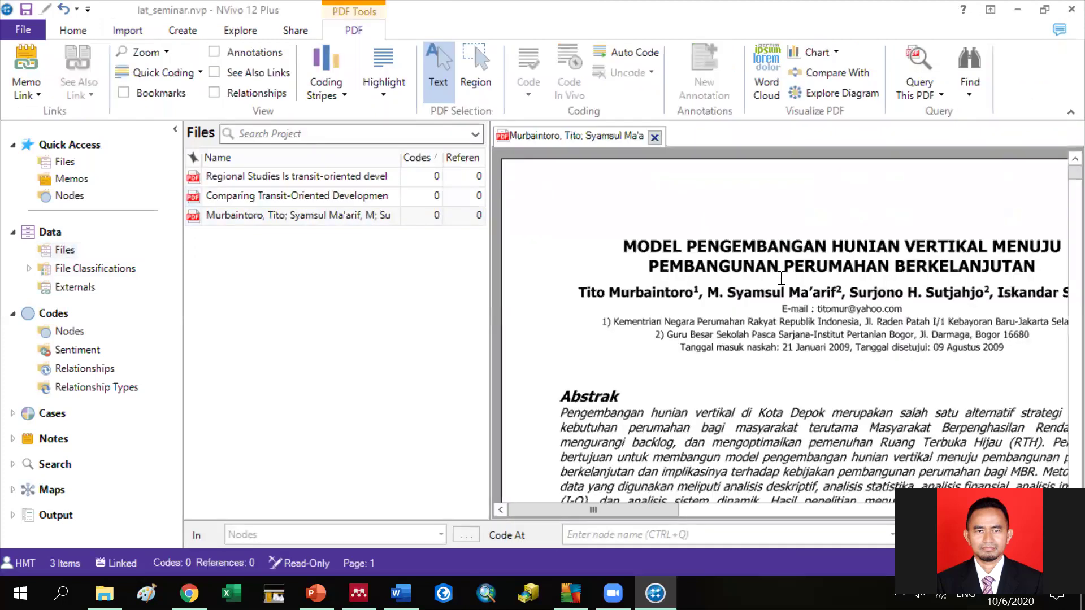
pyautogui.scroll(-10, 784, 259)
pyautogui.scroll(-9, 784, 260)
pyautogui.scroll(12, 785, 265)
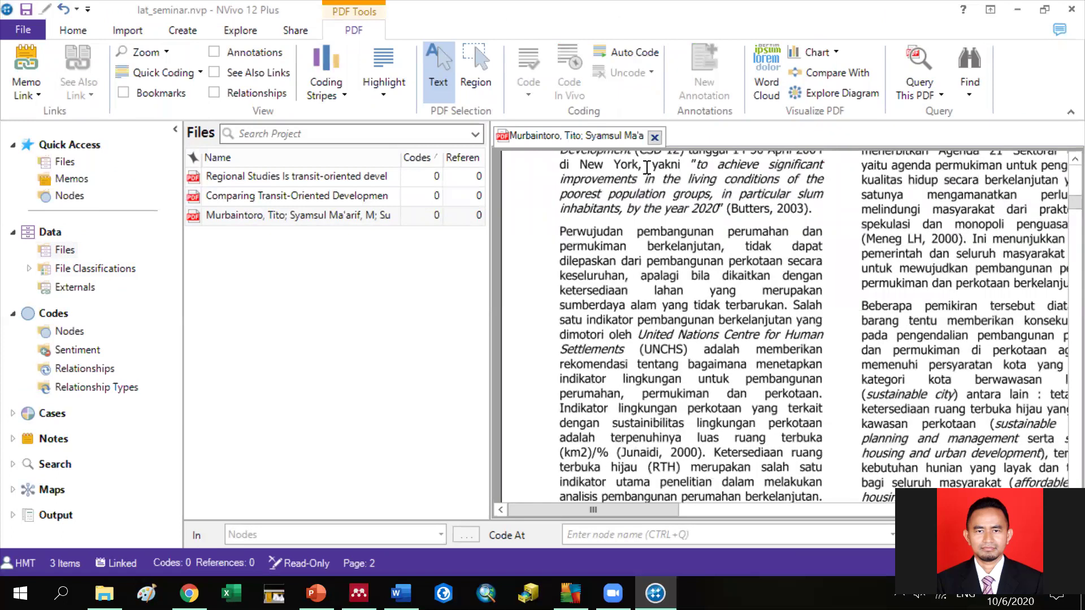
pyautogui.click(656, 139)
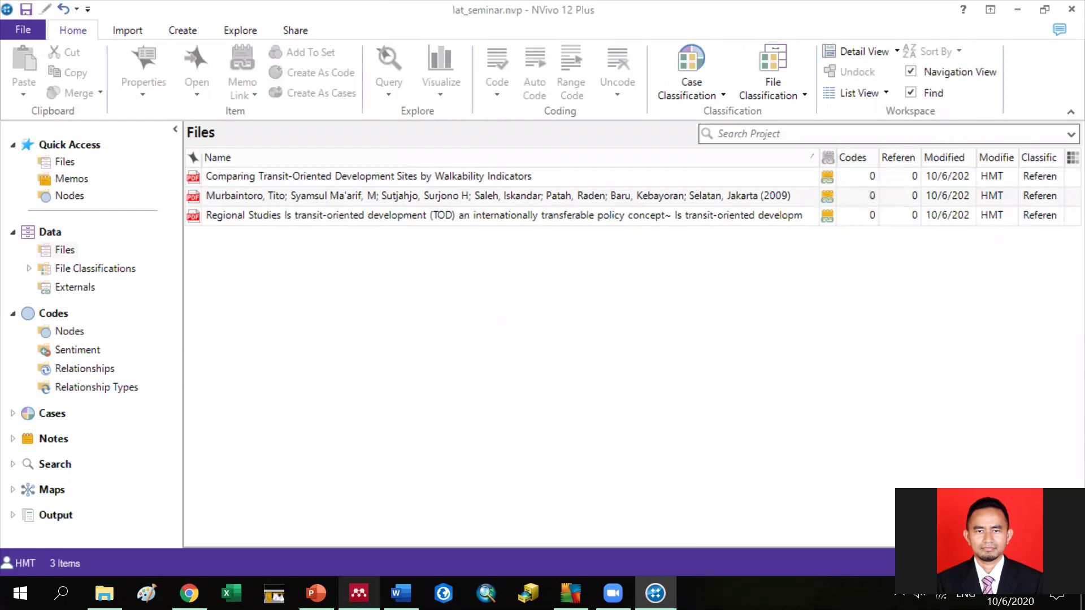
# Step: Look at the cited document in Word and the coding model slide in PowerPoint, and return to NVivo's file list
pyautogui.click(401, 593)
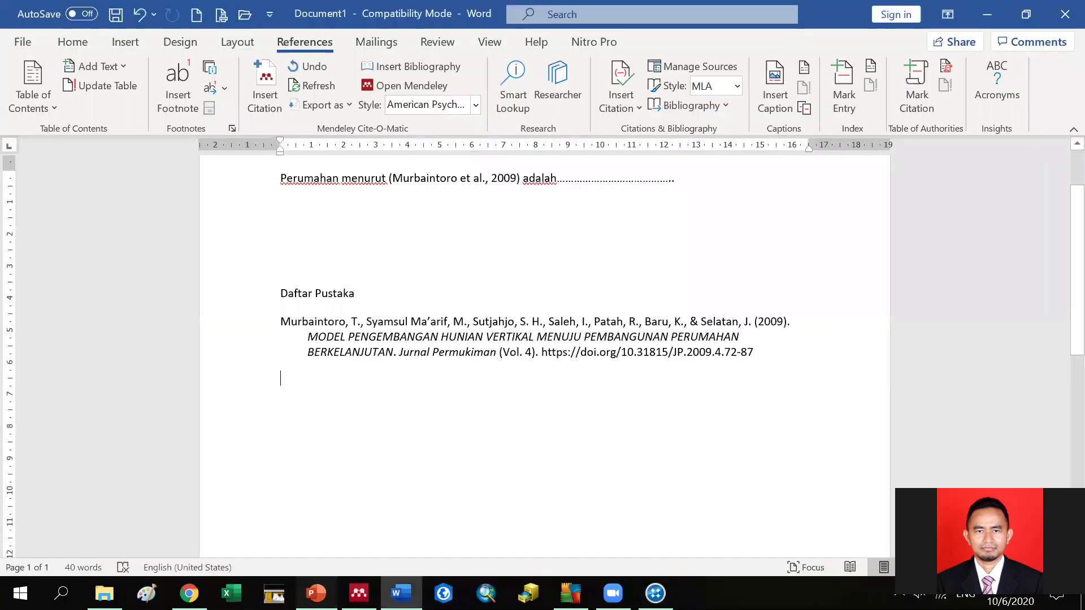
pyautogui.hotkey('alt', 'Tab')
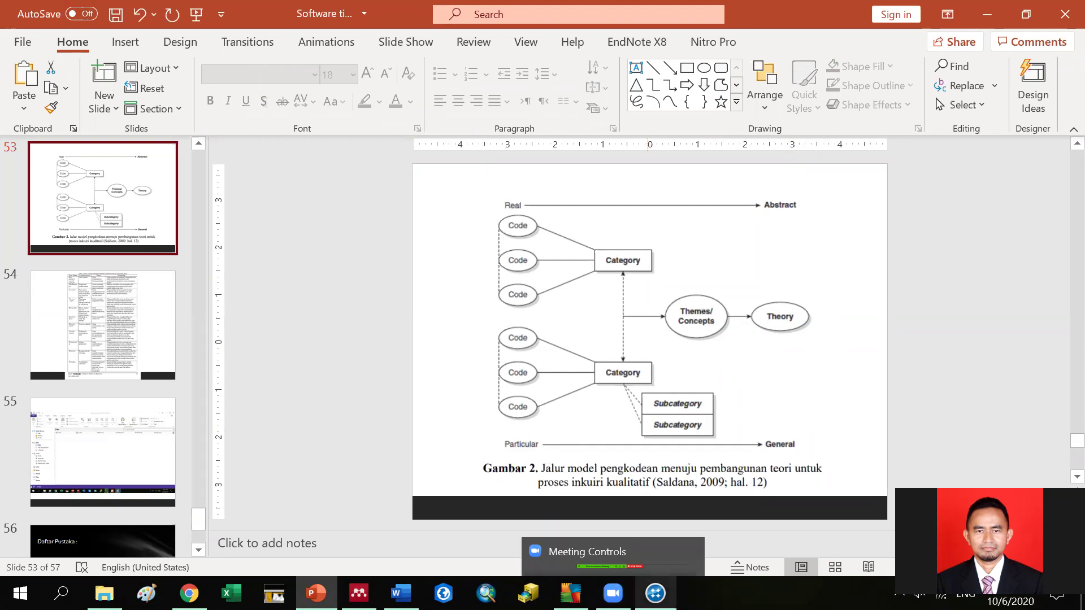
pyautogui.click(655, 594)
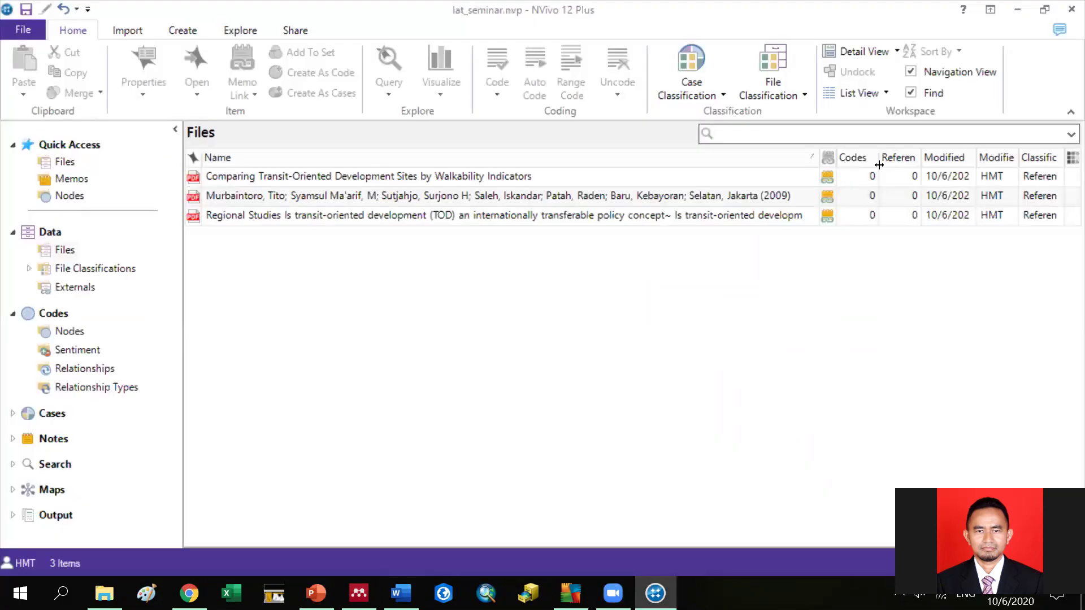
# Step: Show the project's Maps list in NVivo and switch to the Zoom meeting
pyautogui.click(989, 175)
pyautogui.click(51, 490)
pyautogui.click(65, 509)
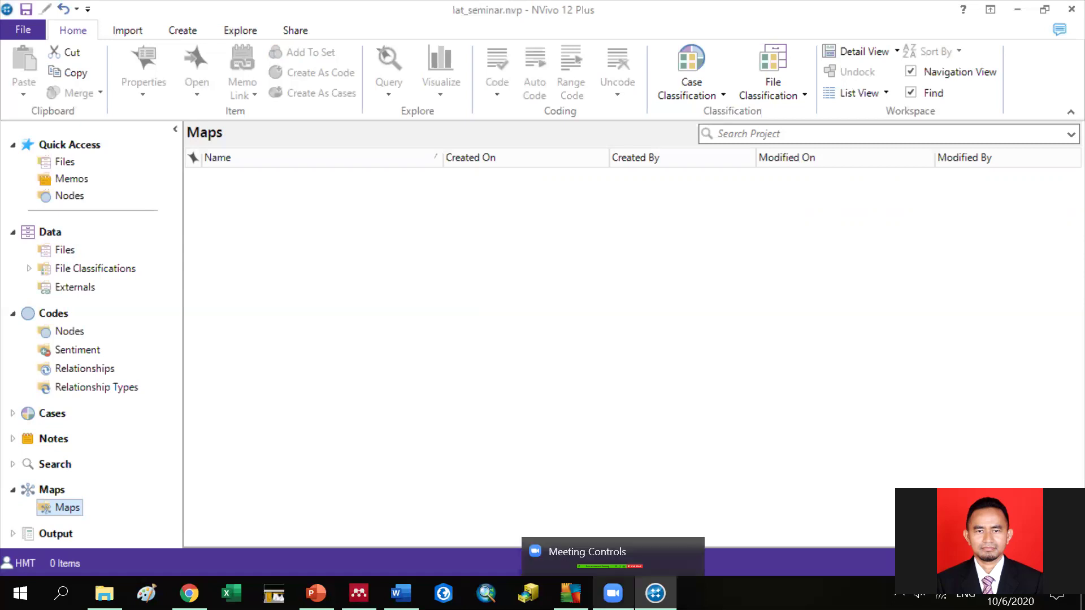
pyautogui.click(613, 593)
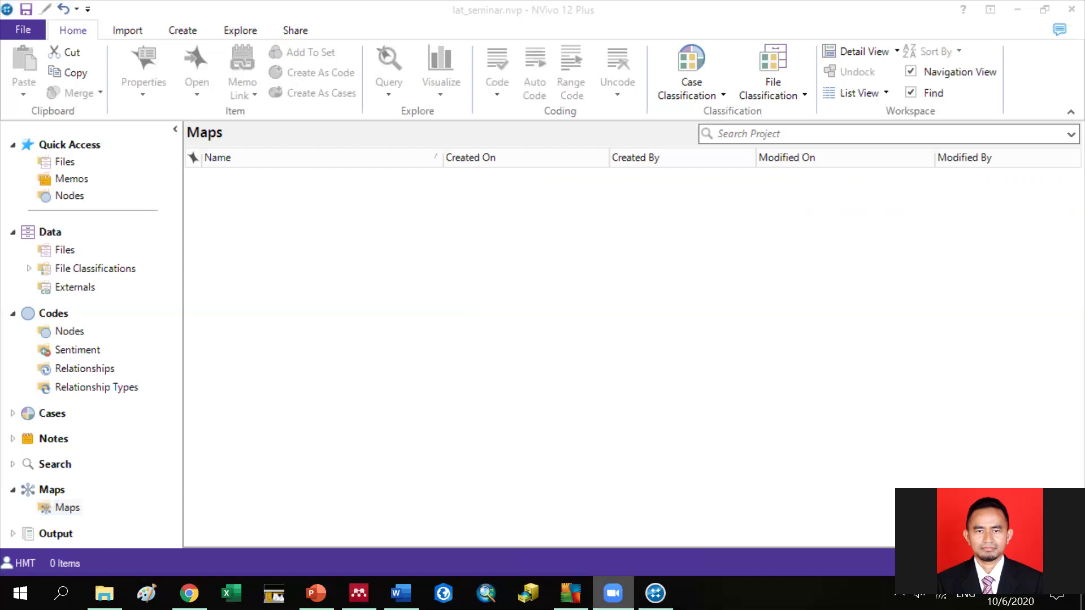